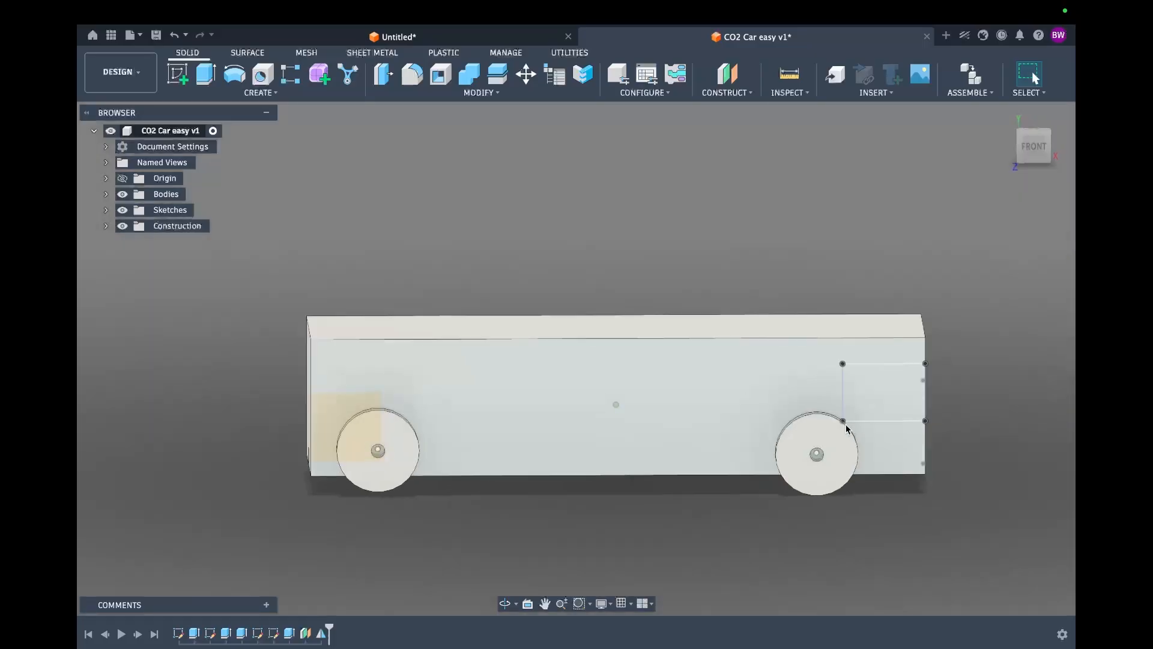
Step: Orbit around the CO2 car model to inspect it from all sides
scroll(690, 420, "left", 10, "shift")
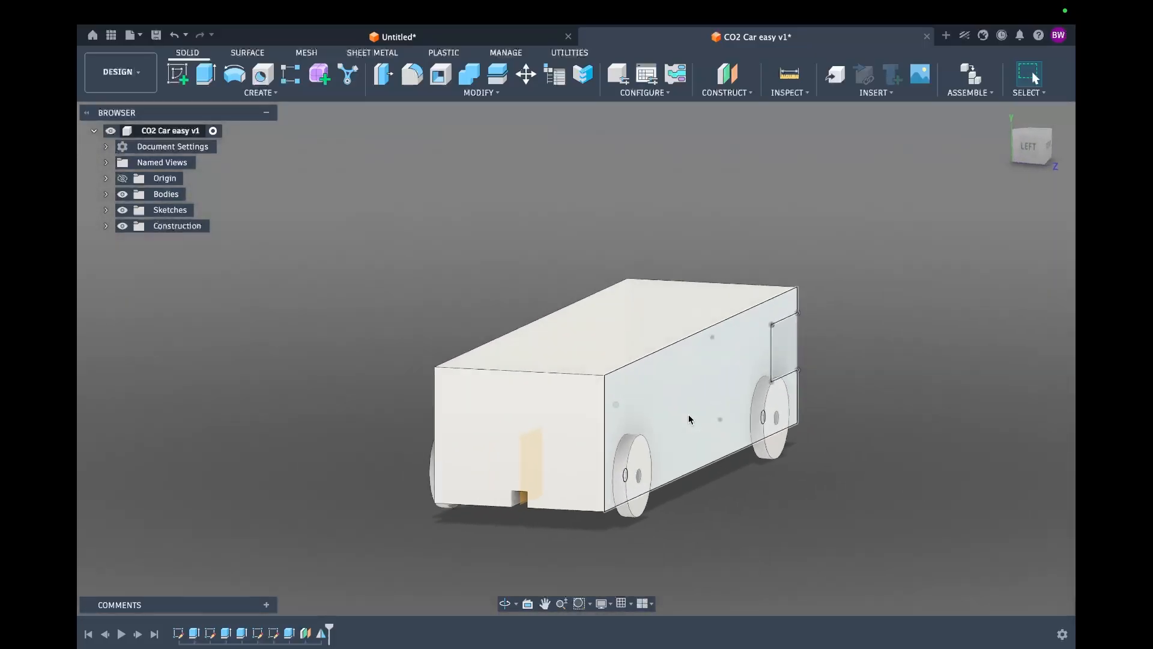
scroll(690, 419, "right", 6, "shift")
scroll(689, 419, "right", 10, "shift")
scroll(690, 420, "up", 5, "shift")
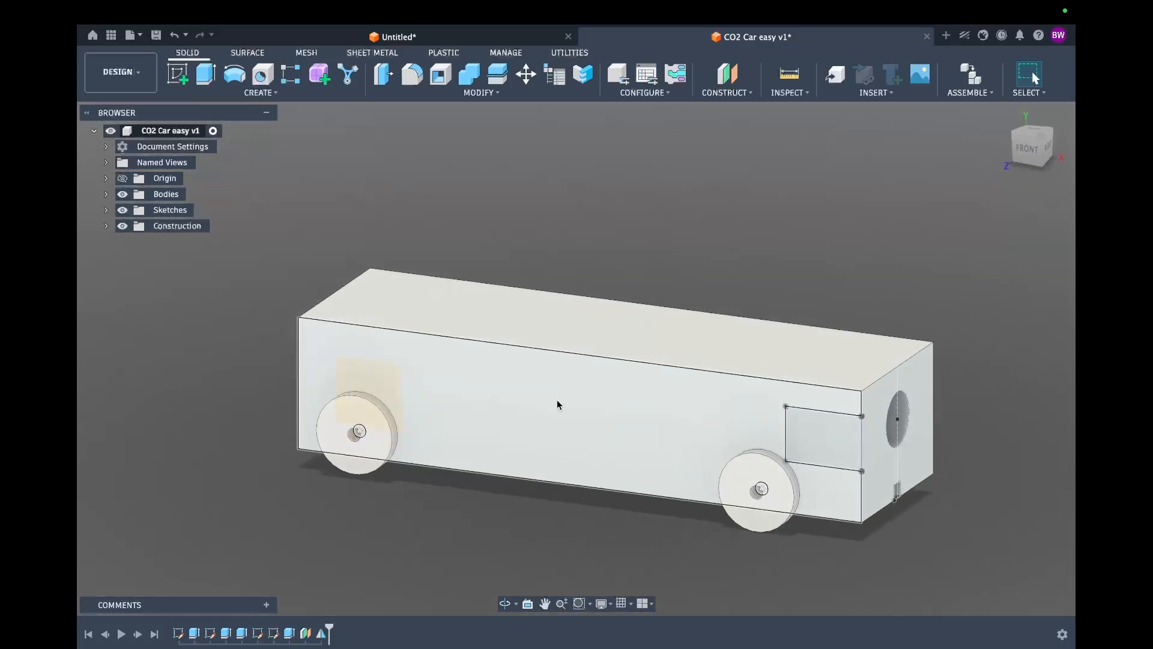
scroll(334, 206, "right", 8, "shift")
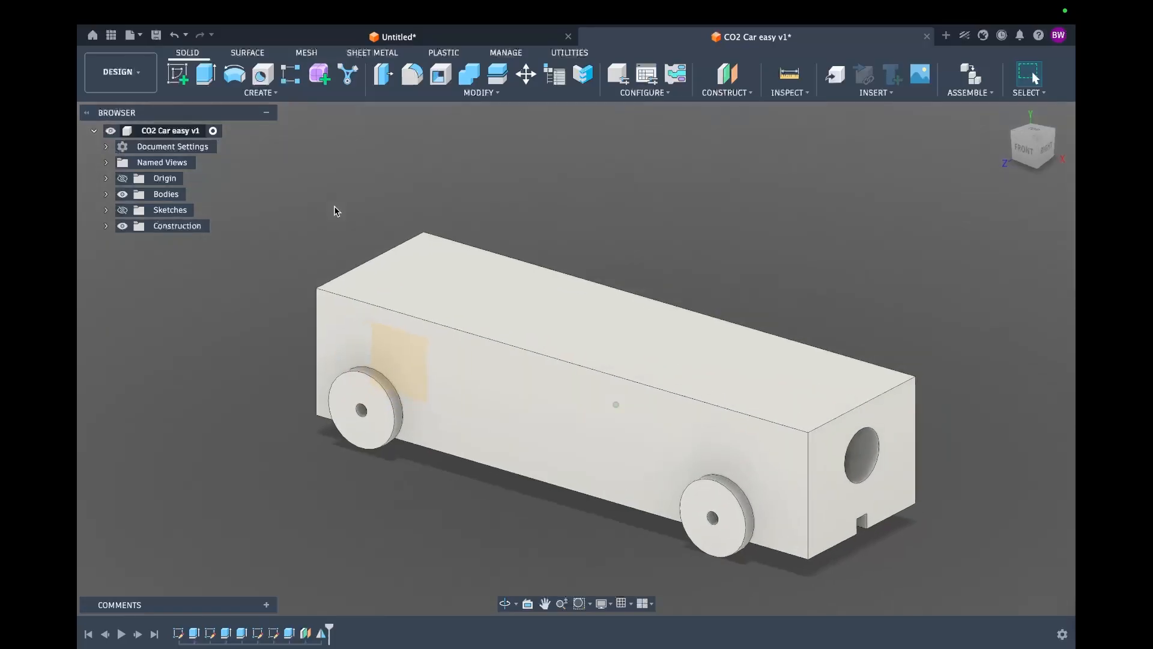
scroll(334, 206, "down", 8, "shift")
scroll(335, 206, "down", 3, "shift")
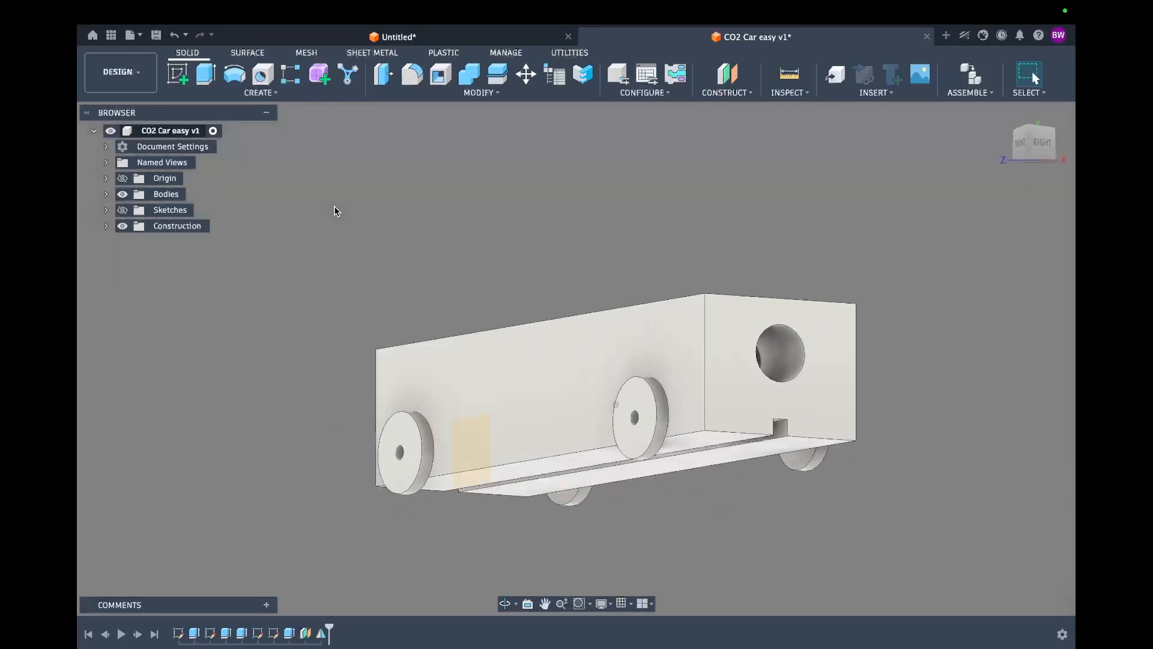
scroll(335, 206, "left", 10, "shift")
scroll(335, 206, "up", 8, "shift")
scroll(335, 206, "right", 6, "shift")
scroll(334, 206, "right", 5, "shift")
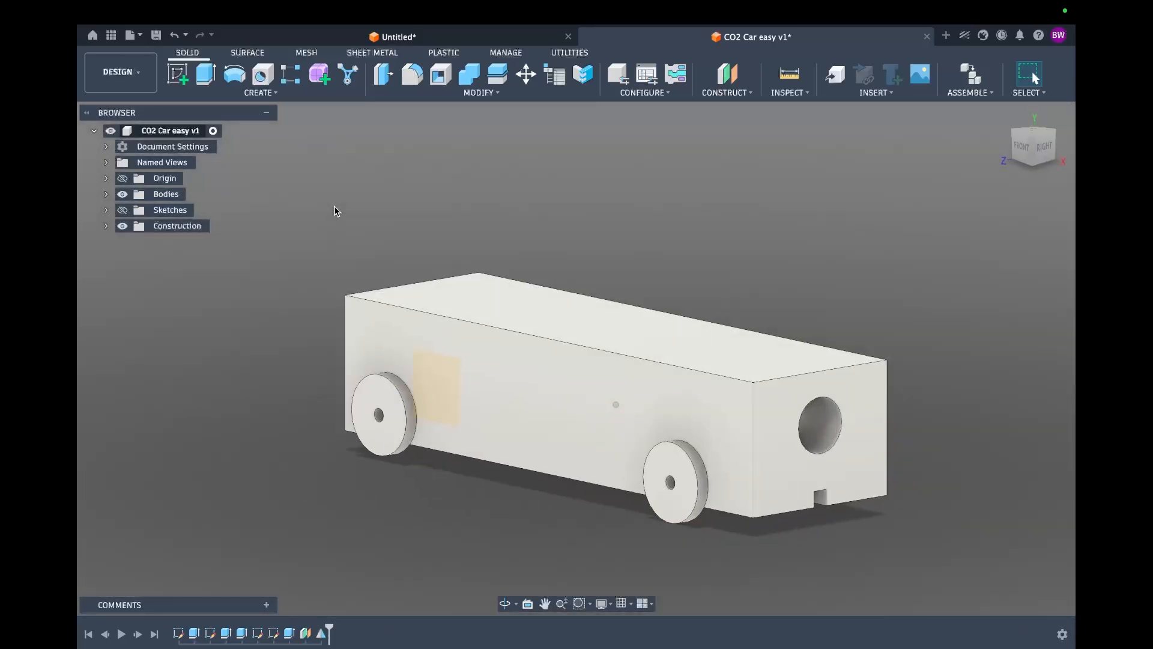
scroll(335, 206, "down", 6, "shift")
scroll(335, 207, "left", 10, "shift")
scroll(334, 206, "up", 6, "shift")
scroll(334, 211, "right", 8, "shift")
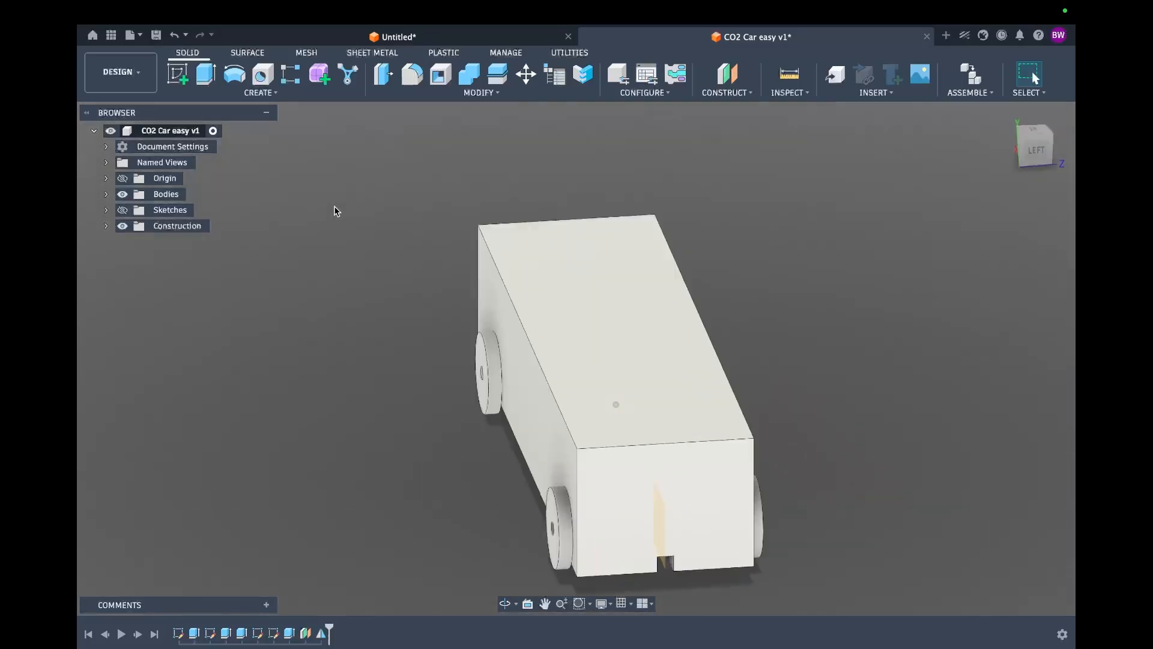
scroll(334, 211, "down", 6, "shift")
scroll(335, 210, "up", 8, "shift")
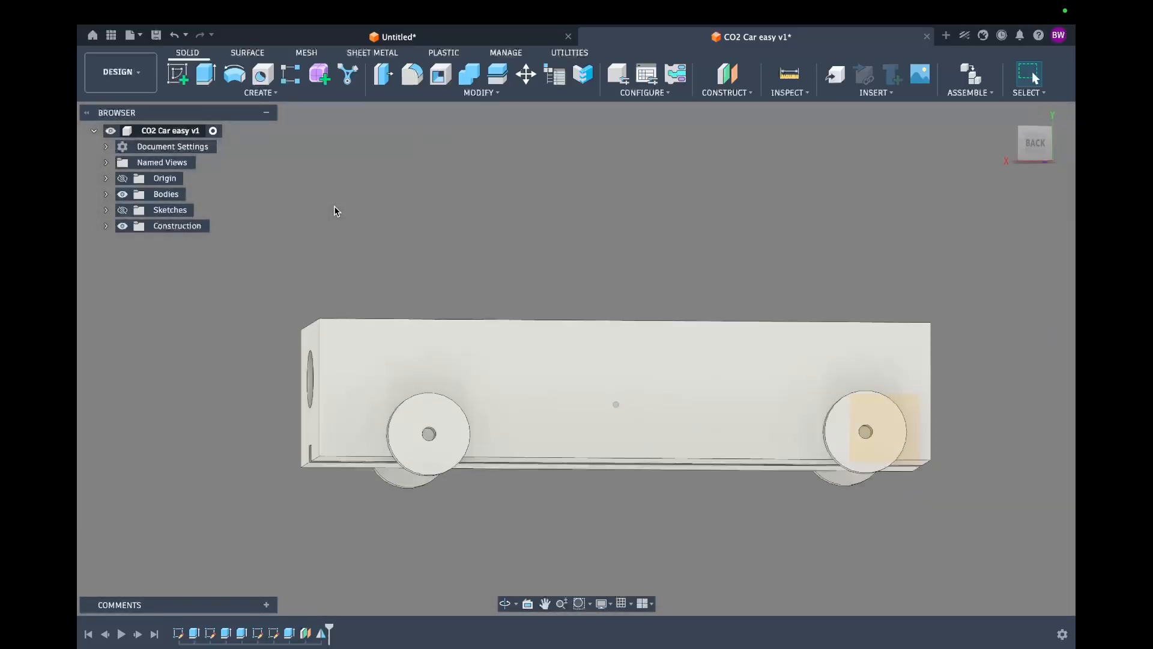
scroll(334, 211, "left", 8, "shift")
scroll(335, 211, "right", 6, "shift")
scroll(335, 211, "down", 4, "shift")
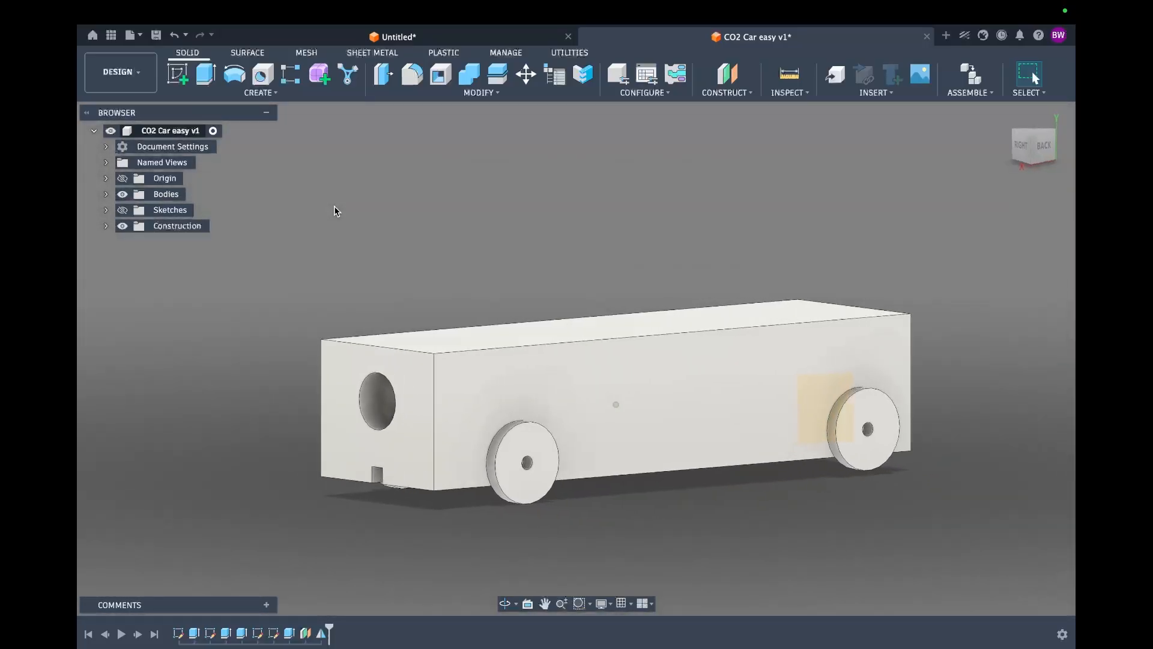
scroll(334, 211, "up", 4, "shift")
scroll(335, 211, "left", 3, "shift")
scroll(335, 211, "right", 2, "shift")
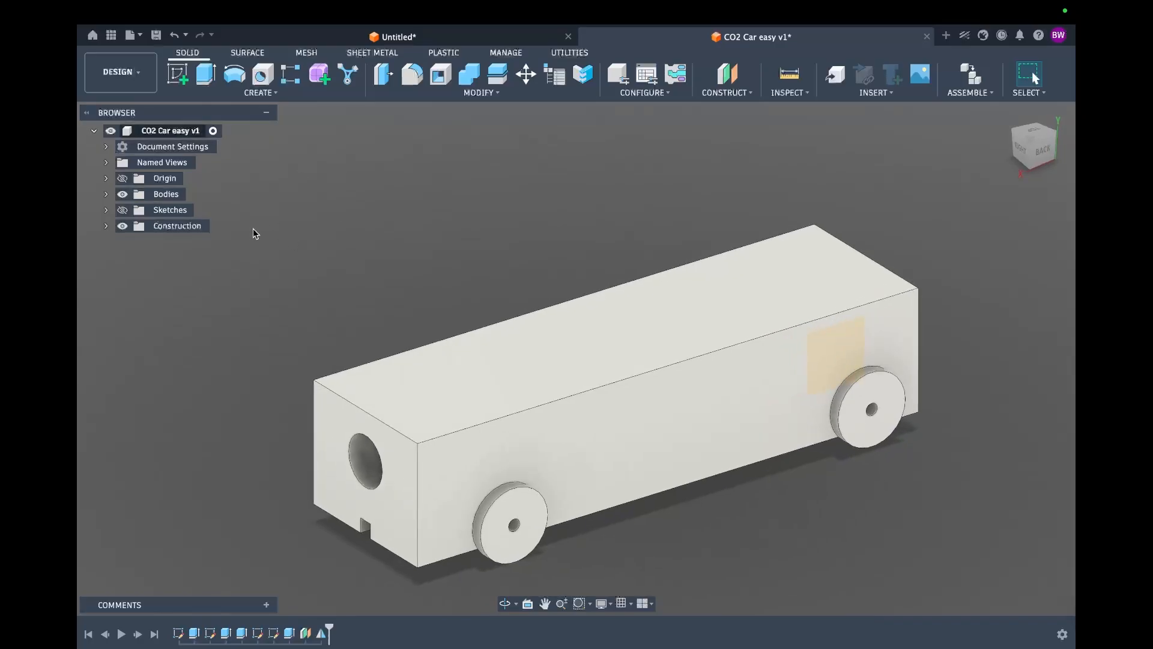
scroll(325, 339, "right", 5, "shift")
scroll(325, 339, "down", 3, "shift")
scroll(325, 340, "up", 3, "shift")
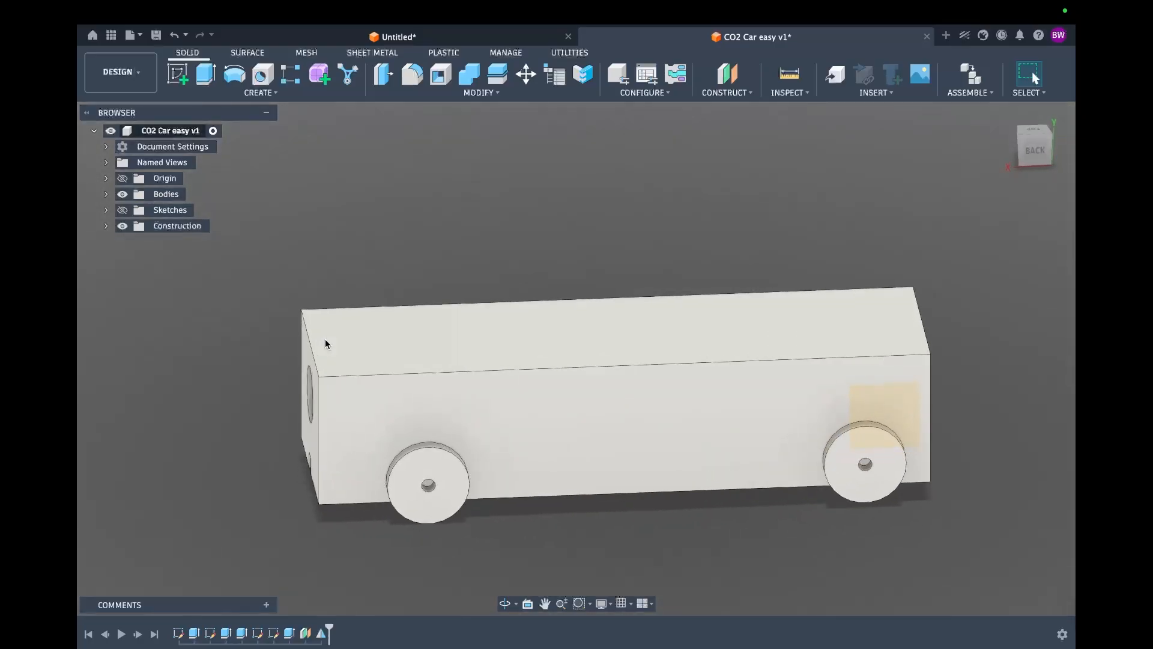
scroll(325, 343, "up", 2, "shift")
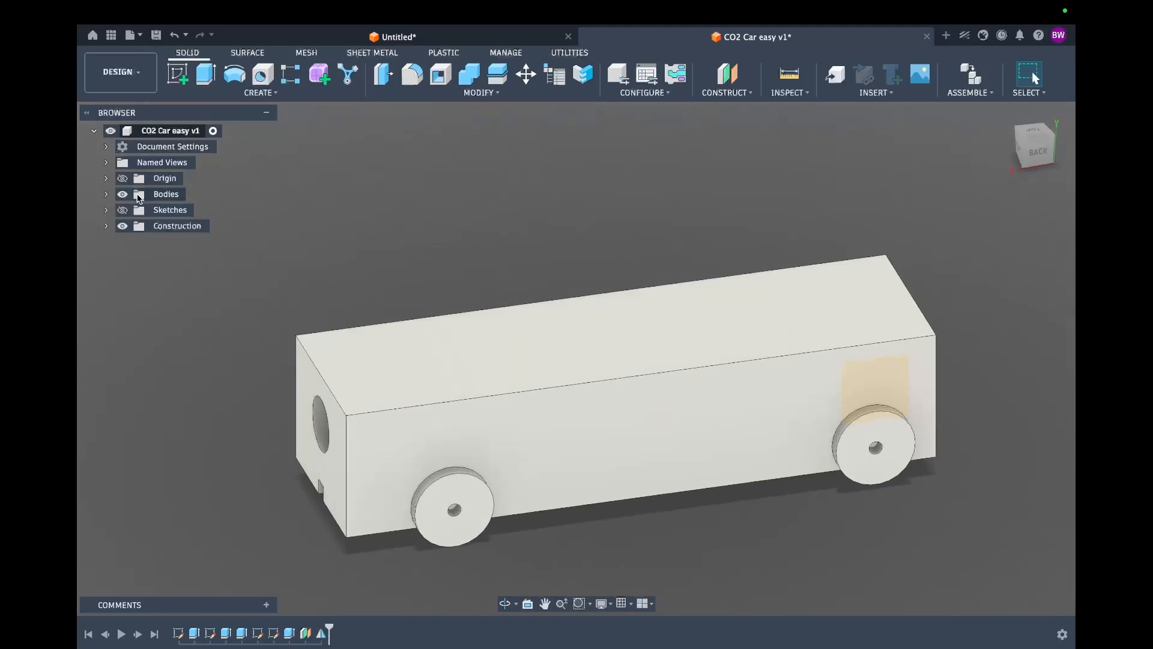
Step: Save Body1 from the Bodies folder as a mesh in STL (Binary) format
left_click(106, 195)
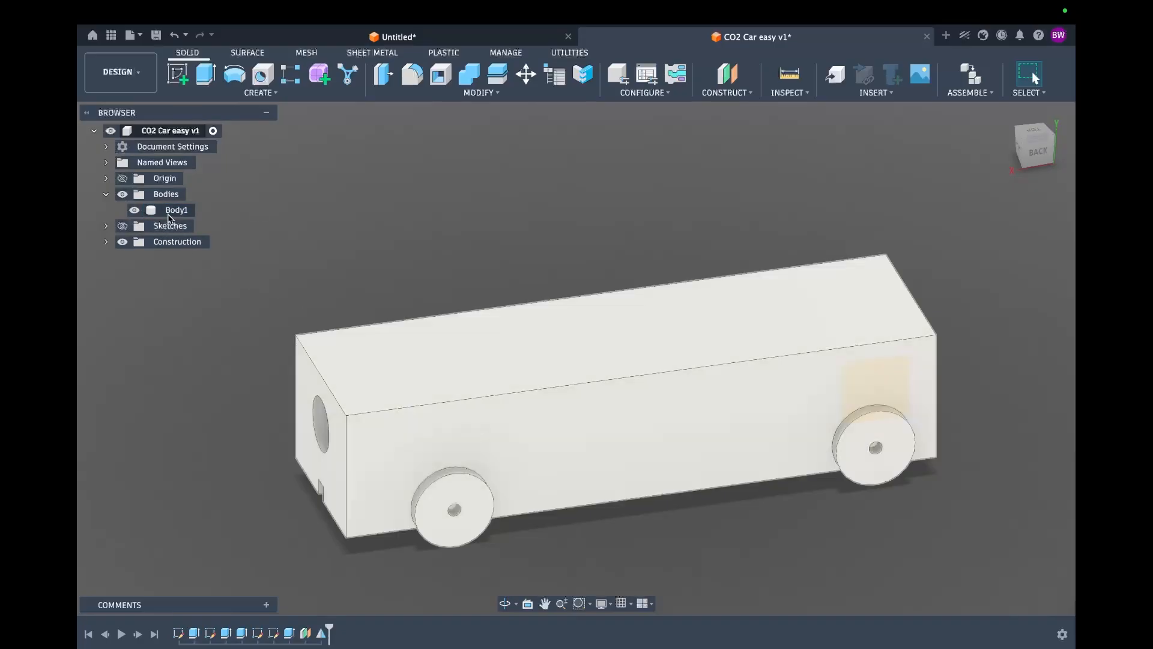
left_click(579, 385)
scroll(440, 501, "down", 10, "shift")
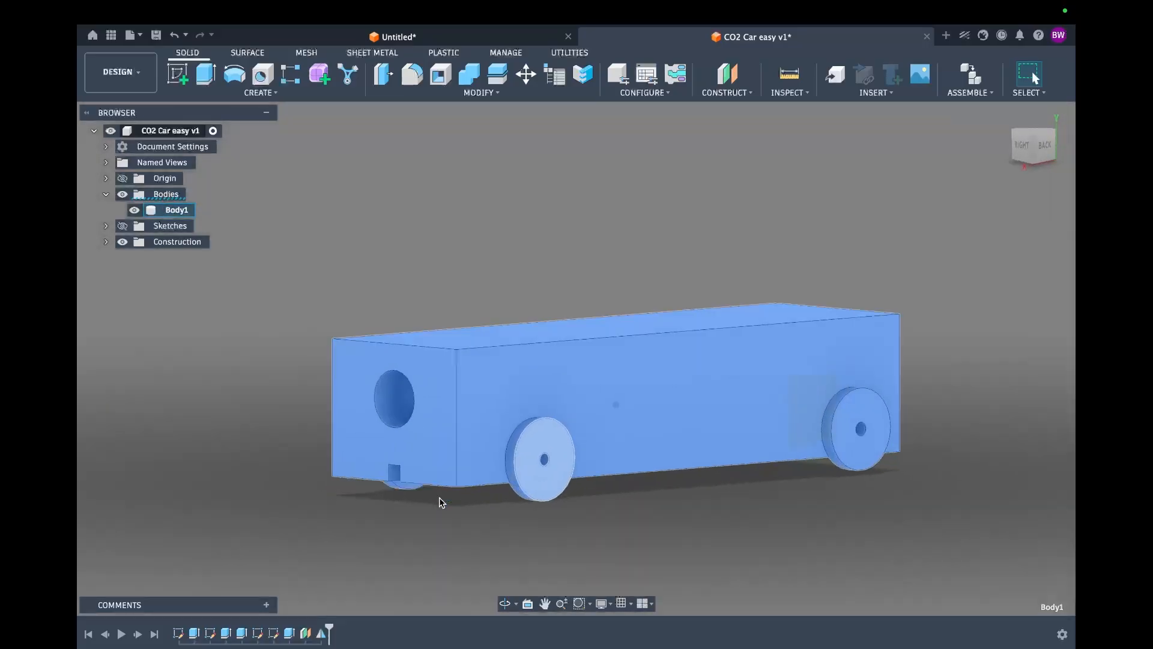
scroll(329, 433, "up", 8, "shift")
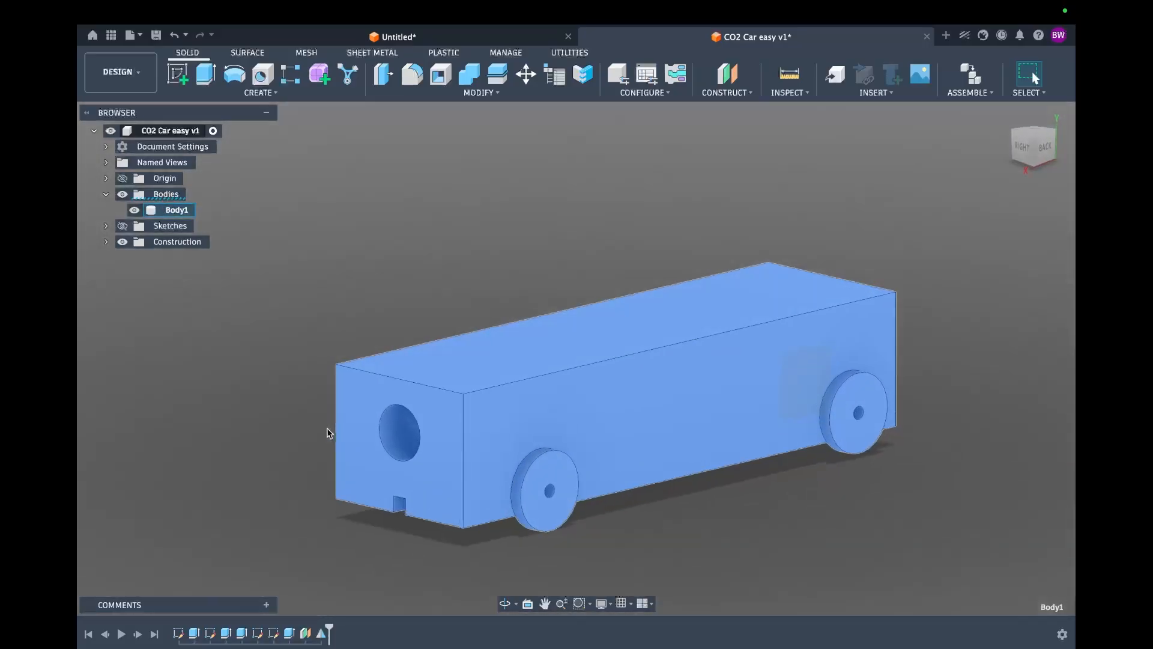
right_click(170, 210)
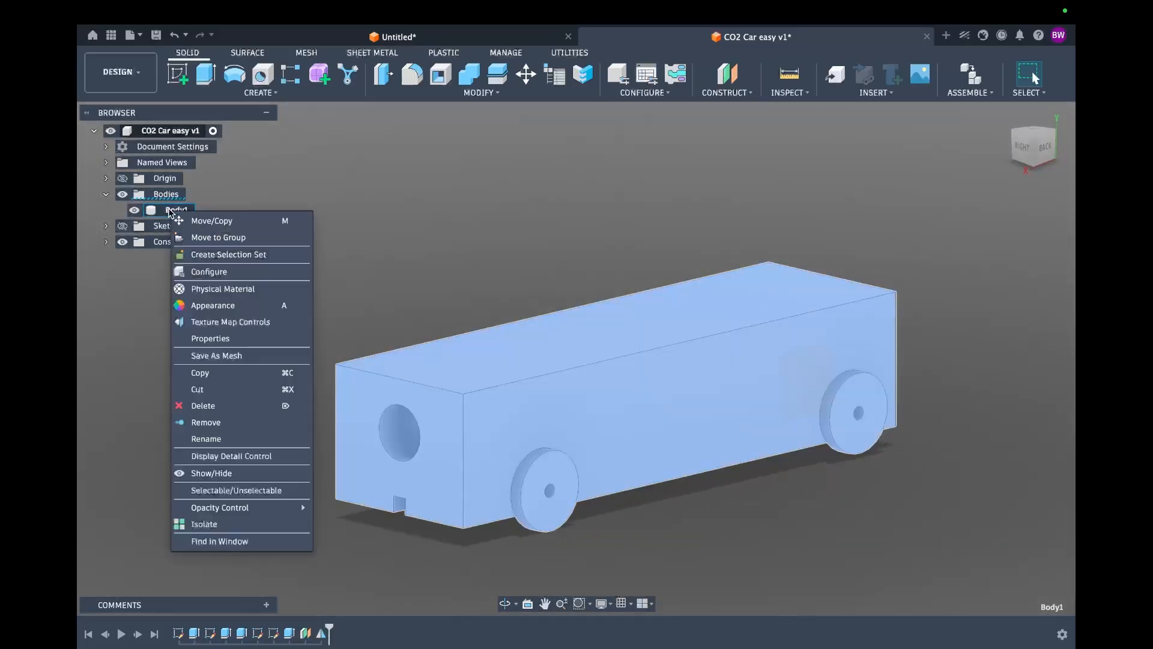
left_click(204, 356)
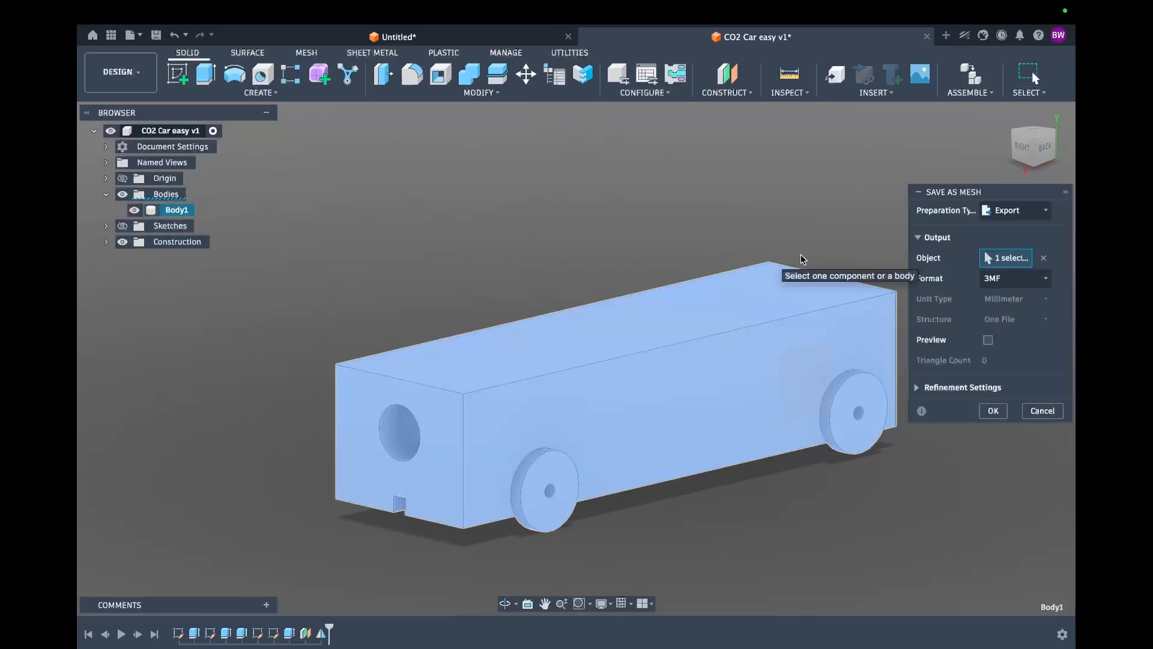
left_click(1021, 283)
left_click(998, 314)
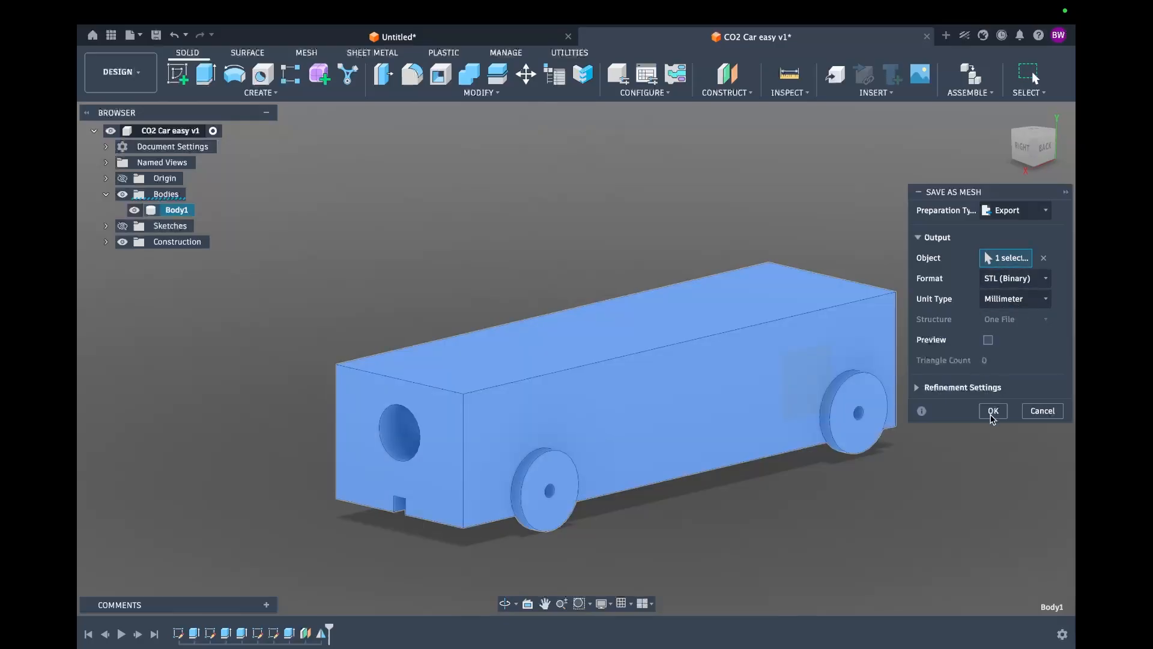
left_click(993, 411)
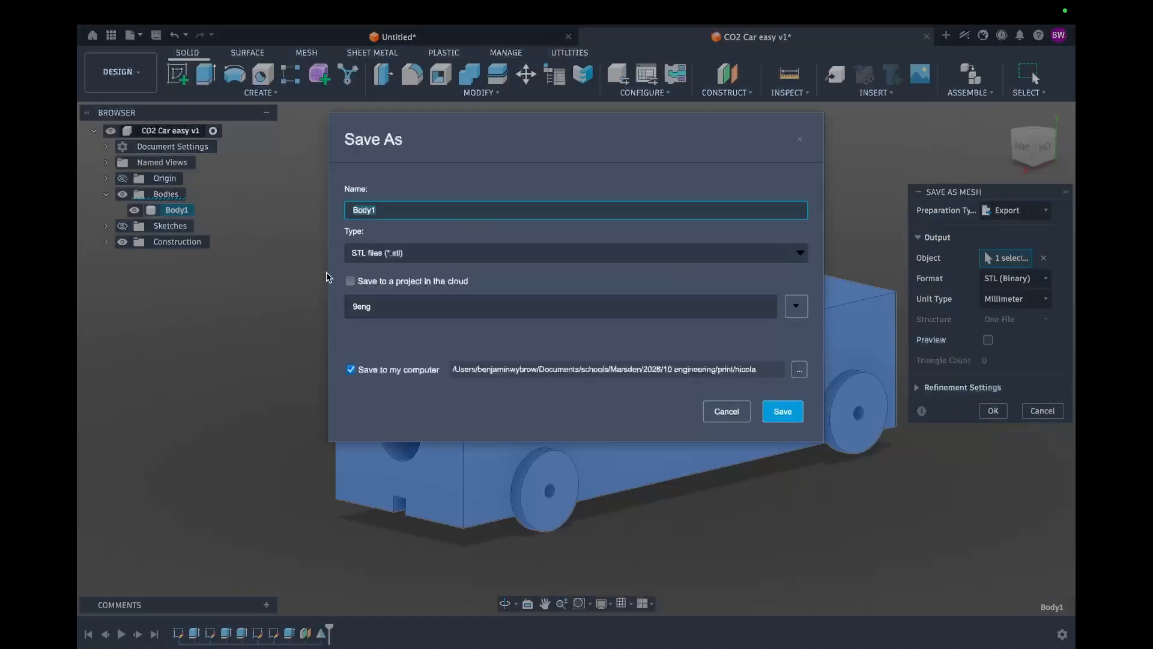
Step: Name the mesh file CO2 Car and save it to the Engineer Y9 folder on the computer
key("BackSpace")
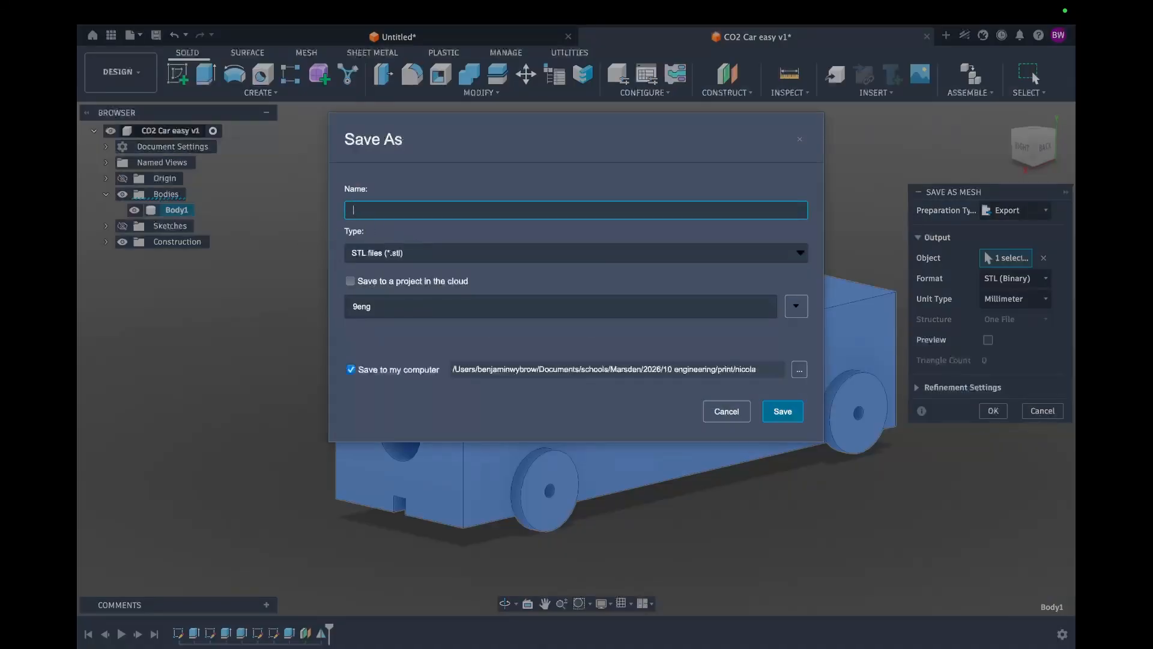
type("CO2 Car")
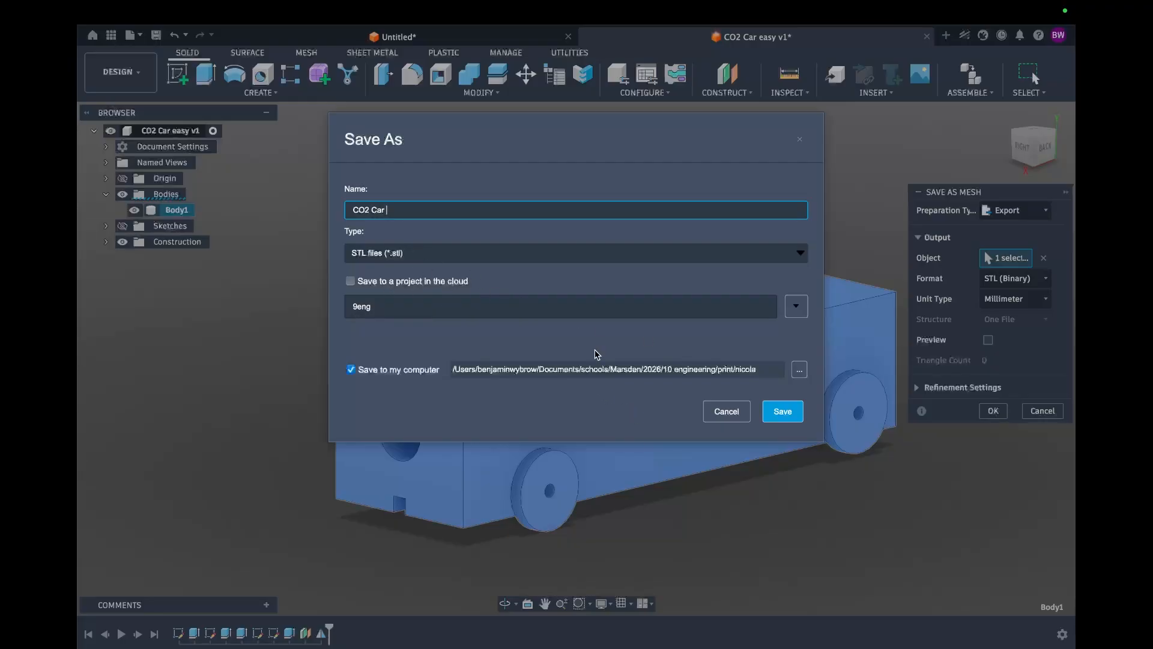
left_click(799, 370)
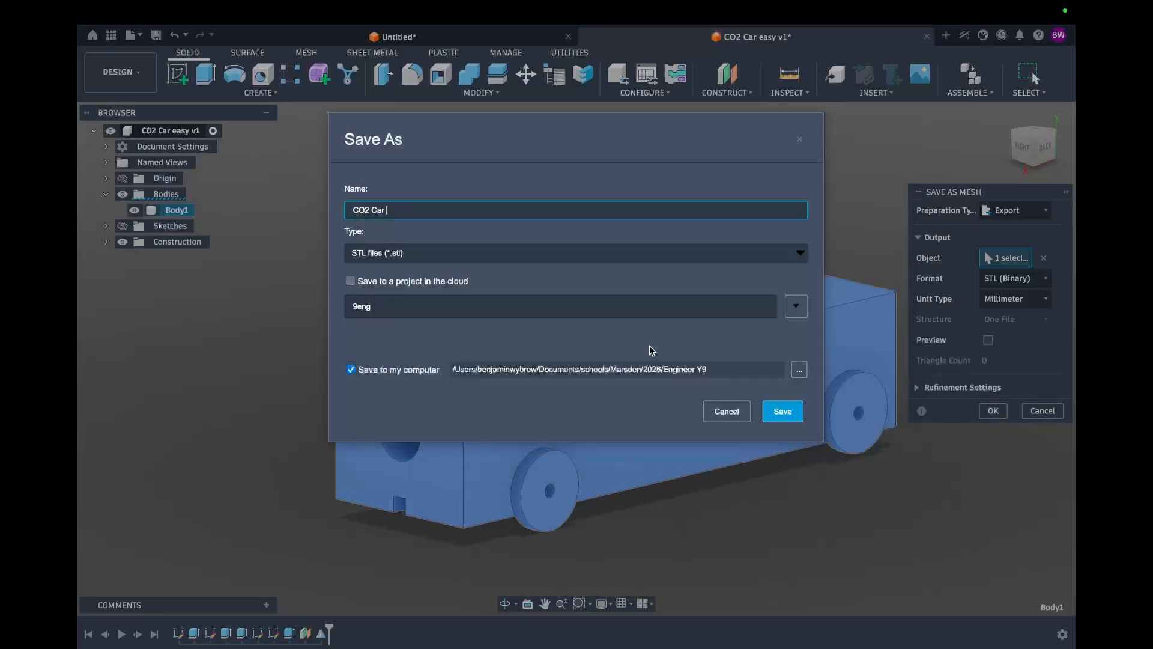
left_click(785, 419)
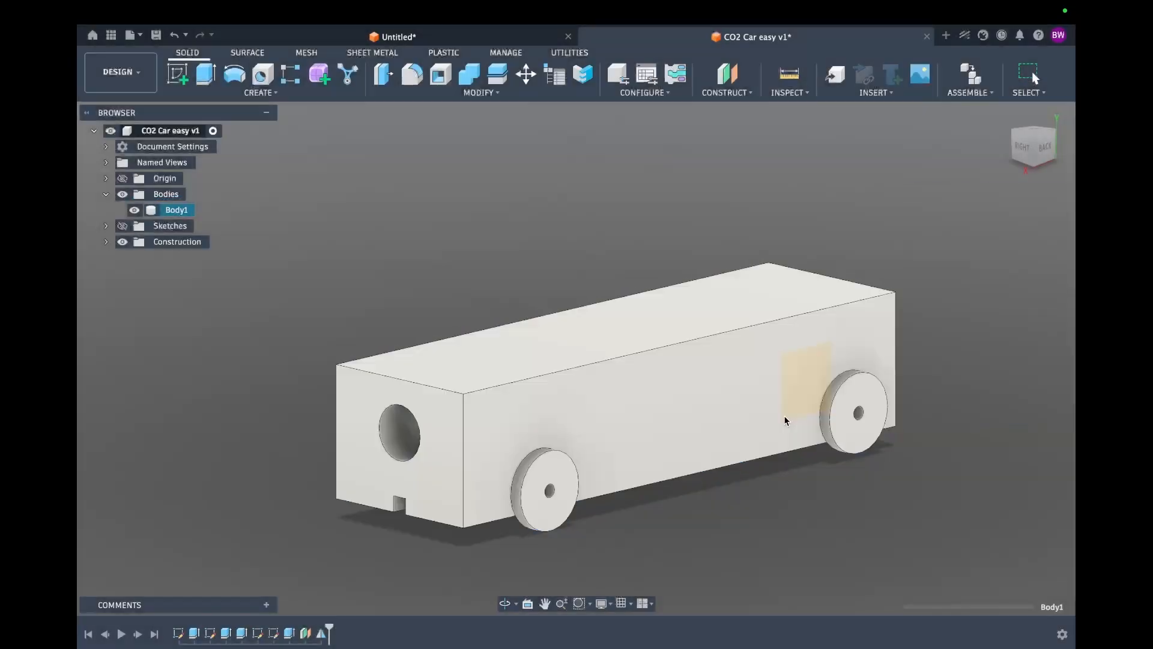
Step: Switch to SimScale in the browser and start a new project titled Co2 Car Block
key("ctrl+Right")
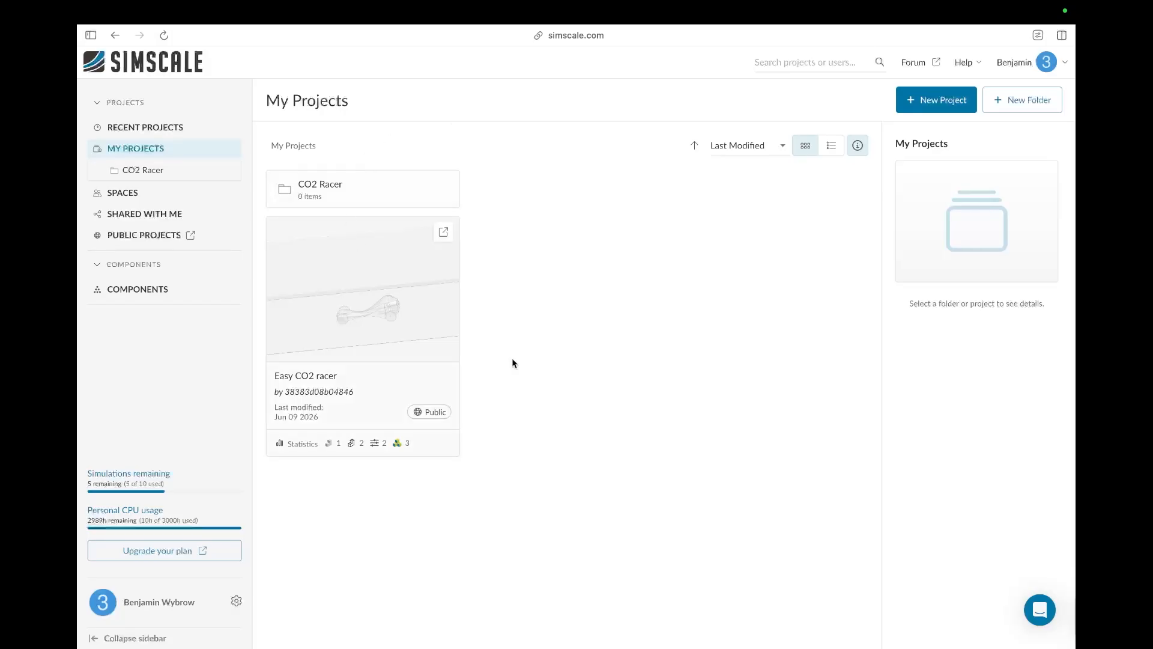
left_click(910, 102)
left_click(710, 283)
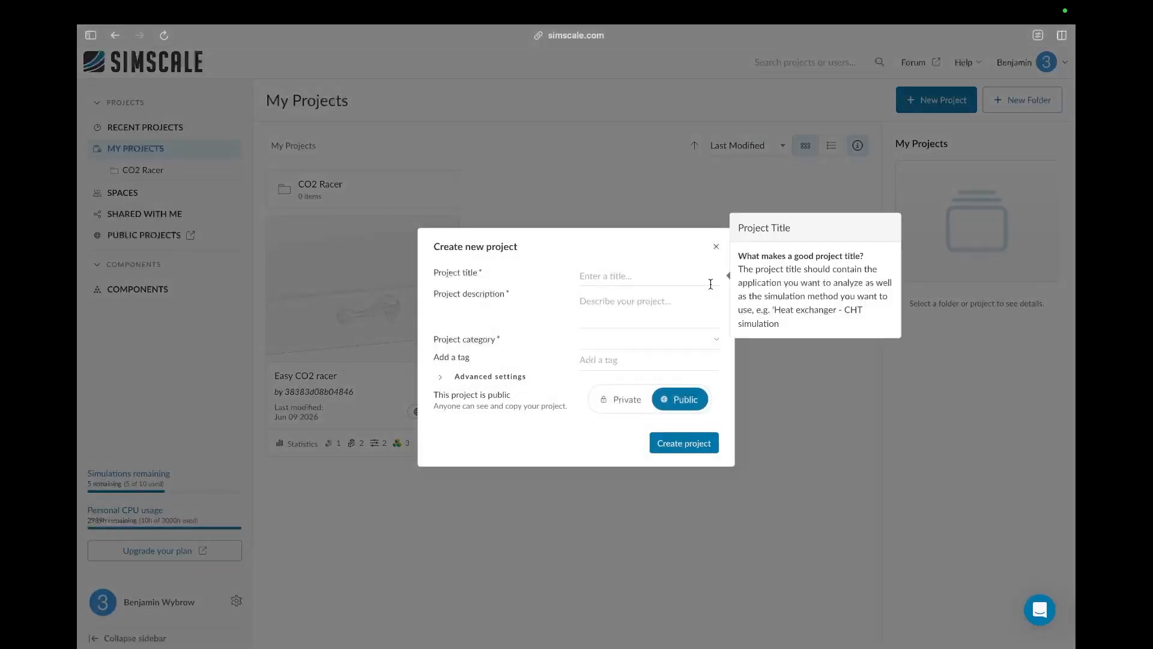
type("Co2 Car Block")
left_click(696, 318)
left_click(527, 336)
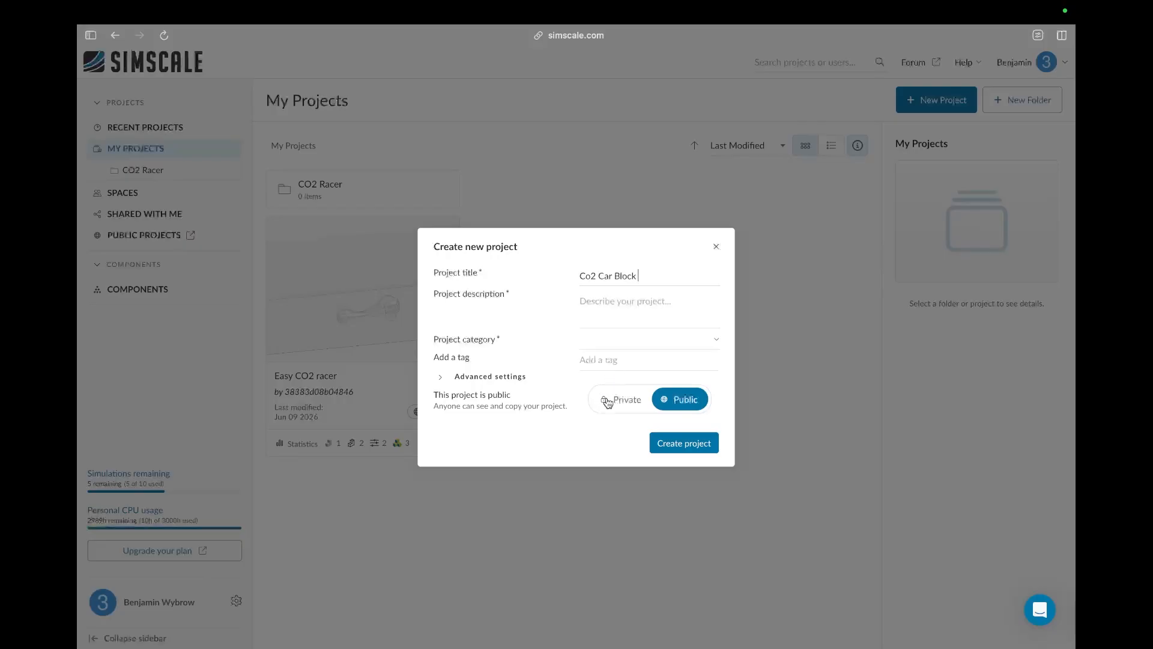
left_click(674, 443)
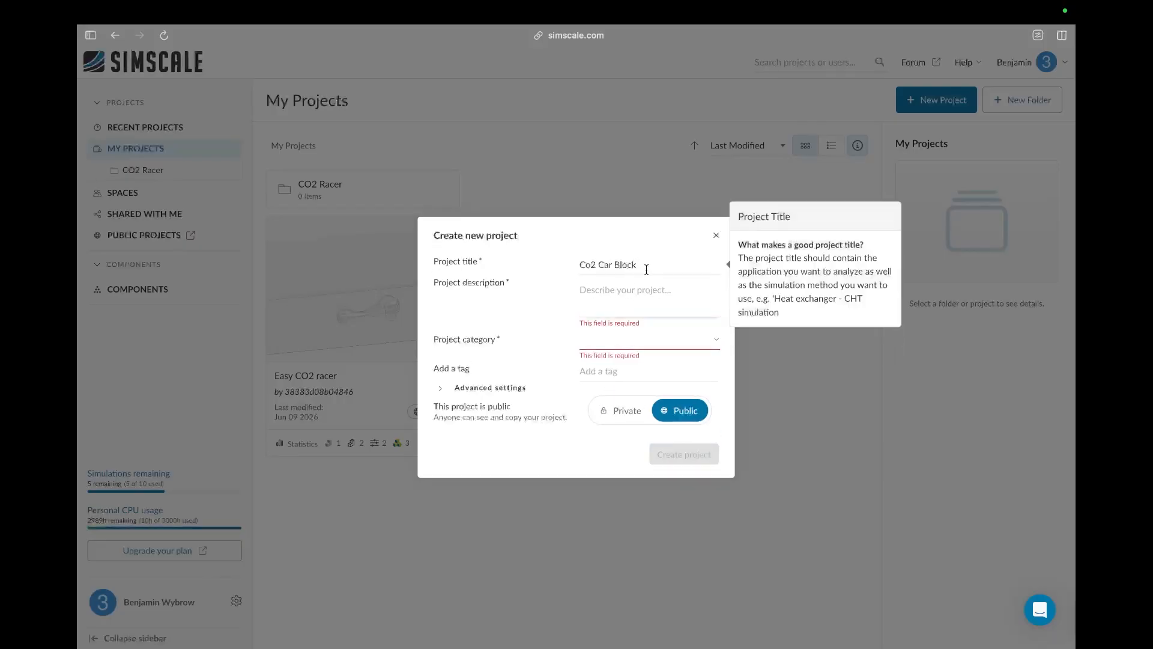
Step: Set the project description to Co2 Car Block and category to Other, then create the project
left_click_drag(646, 268, 540, 274)
key("ctrl+c")
left_click(581, 291)
key("ctrl+v")
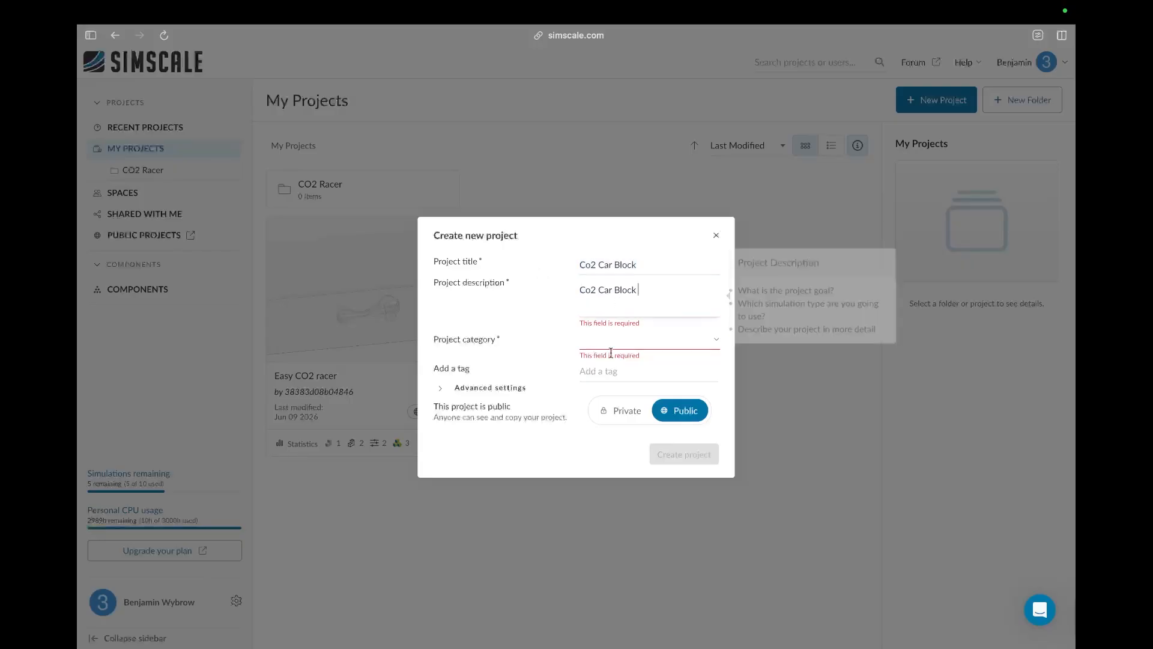
left_click(619, 347)
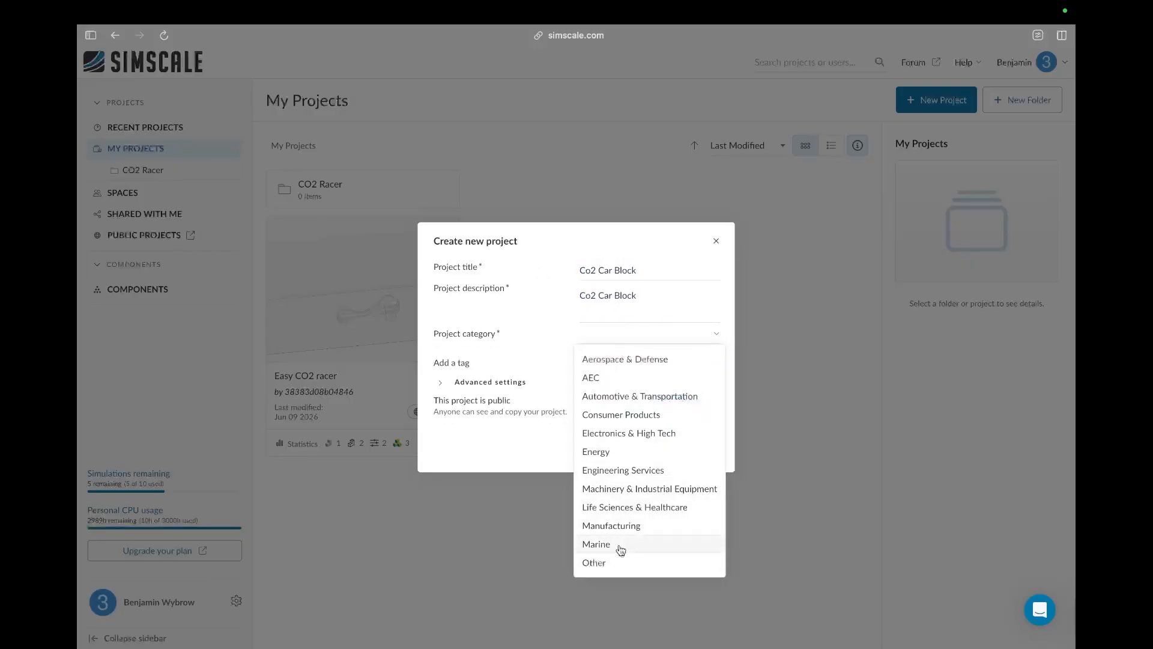
left_click(623, 565)
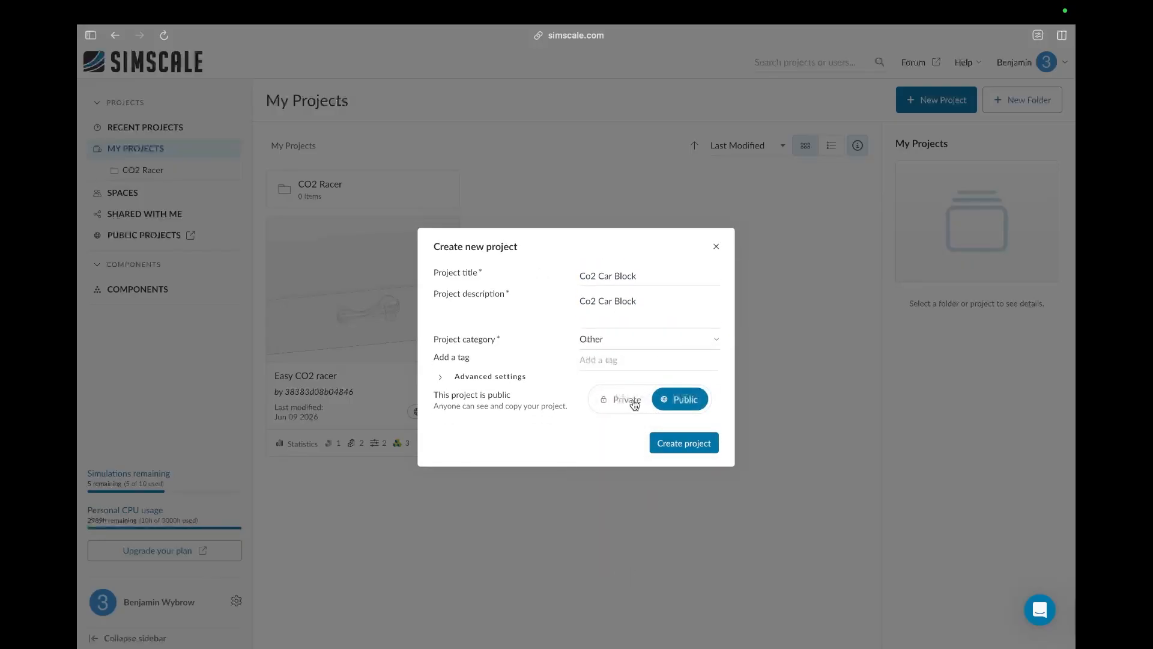
left_click(681, 446)
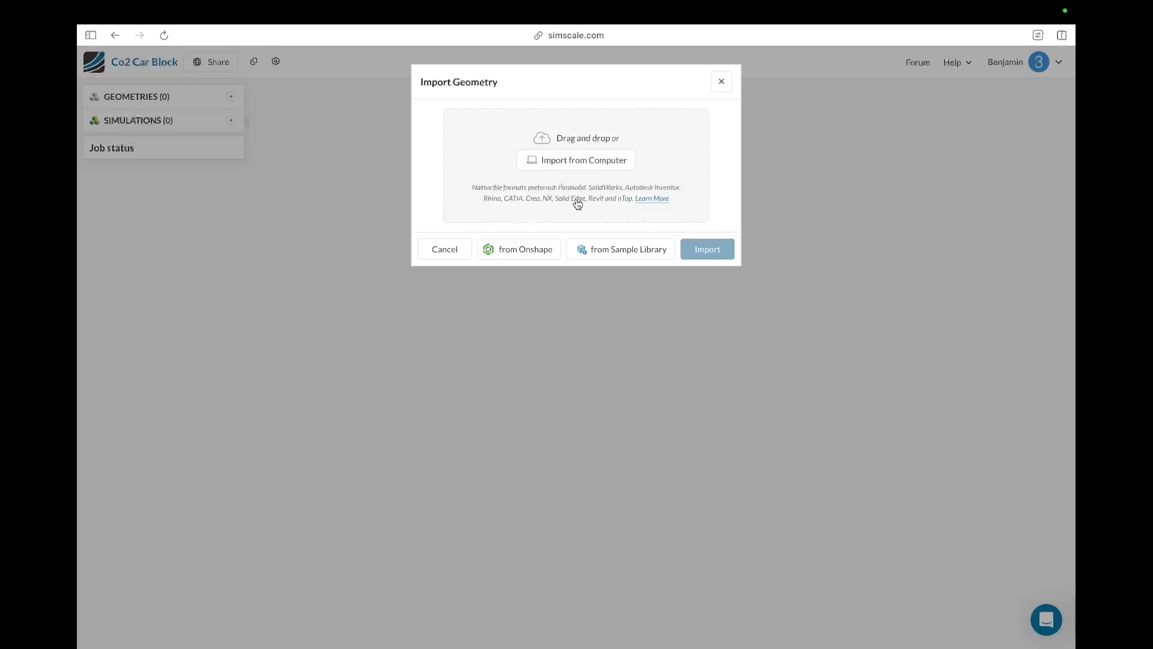
Step: Import the CO2 Car.stl geometry from the Engineer Y9 folder into the project
left_click(575, 162)
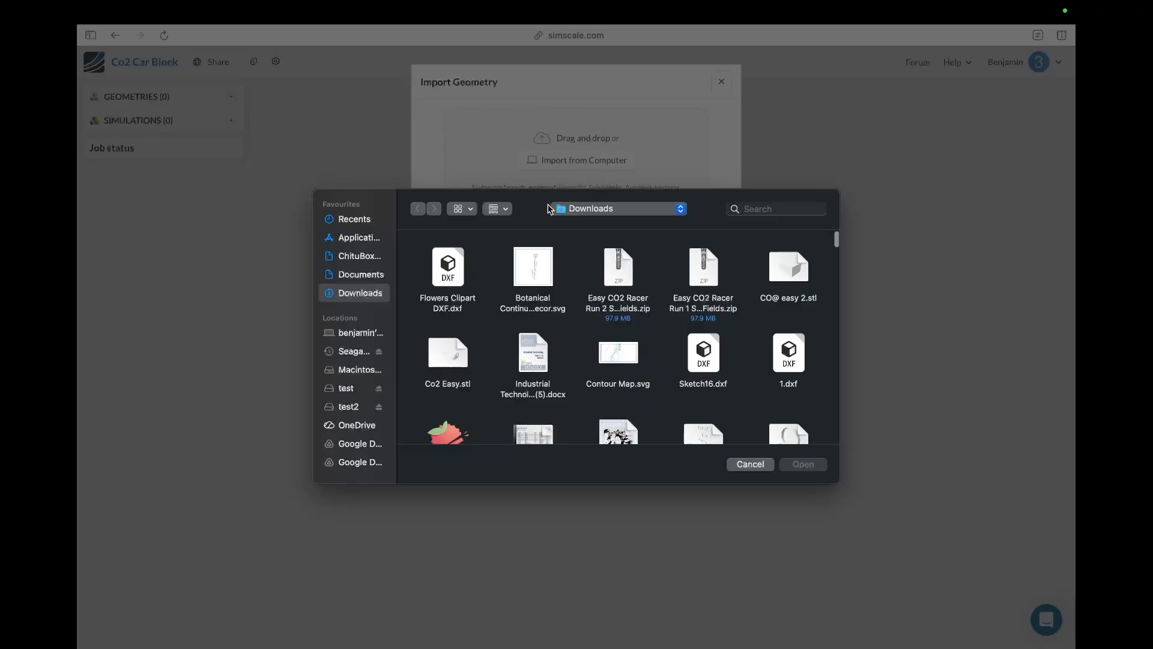
left_click(553, 209)
left_click(592, 305)
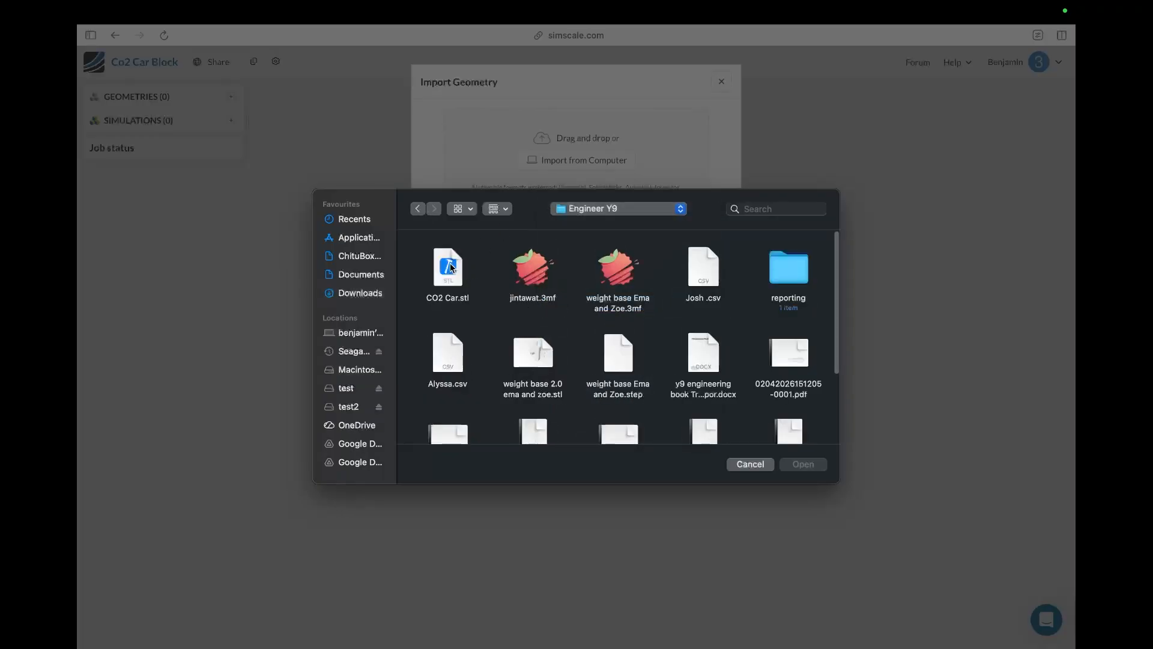
left_click(450, 269)
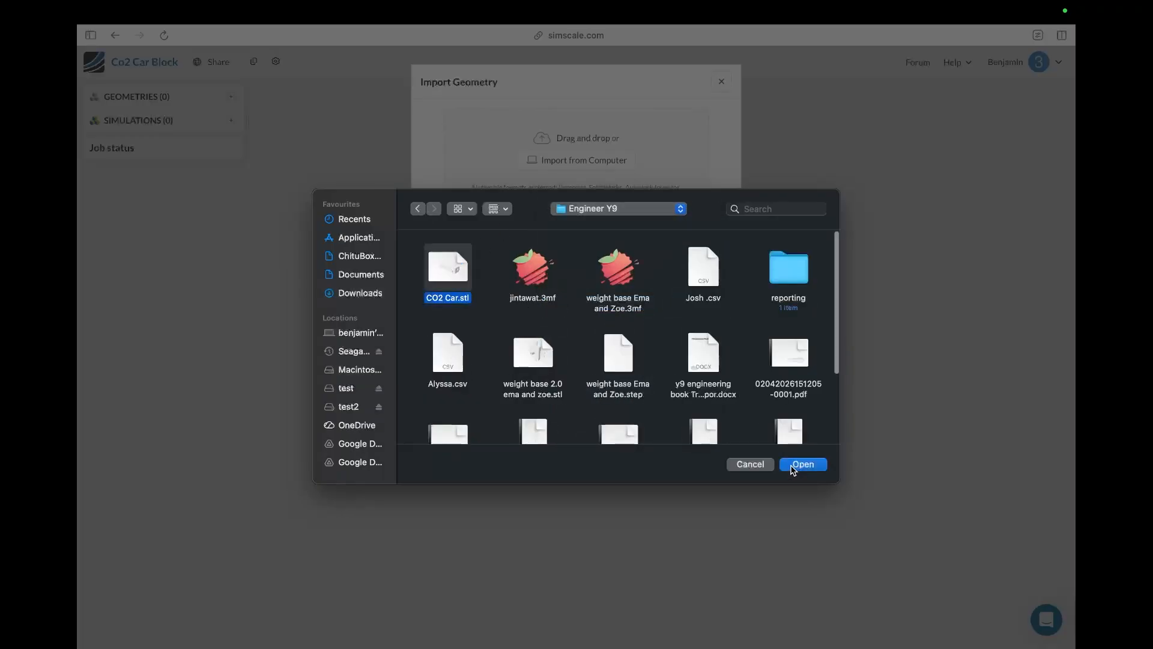
left_click(793, 467)
left_click(707, 313)
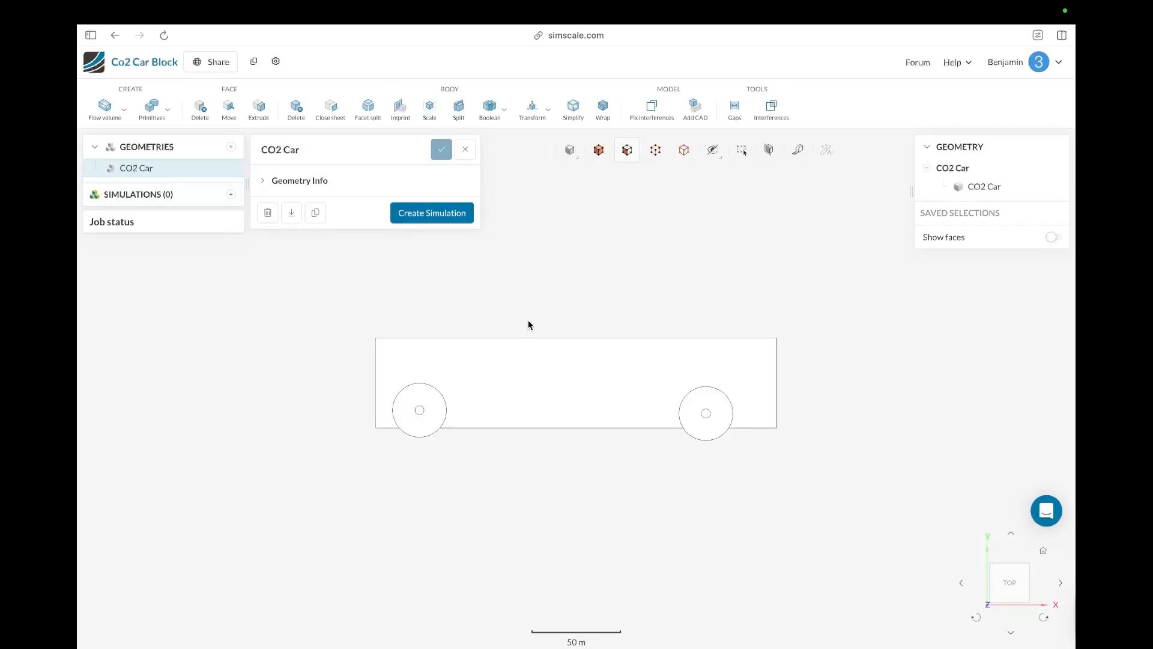
scroll(517, 493, "up", 3)
scroll(510, 480, "down", 5)
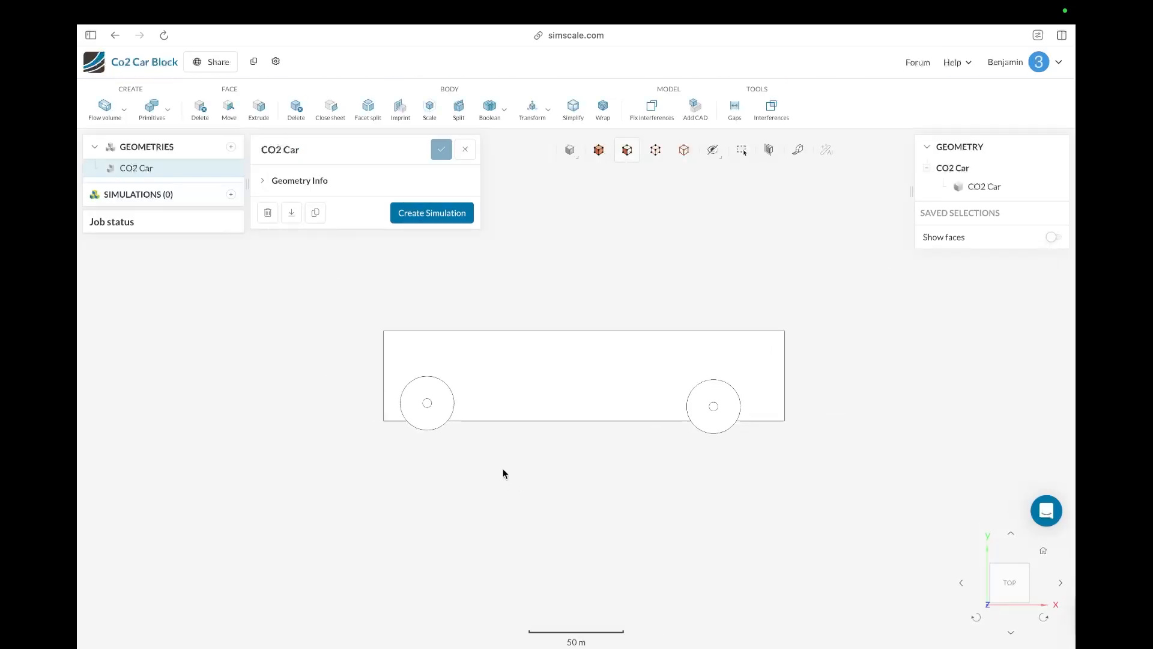
Step: Inspect the imported car geometry from several viewing angles
left_click_drag(490, 471, 394, 211)
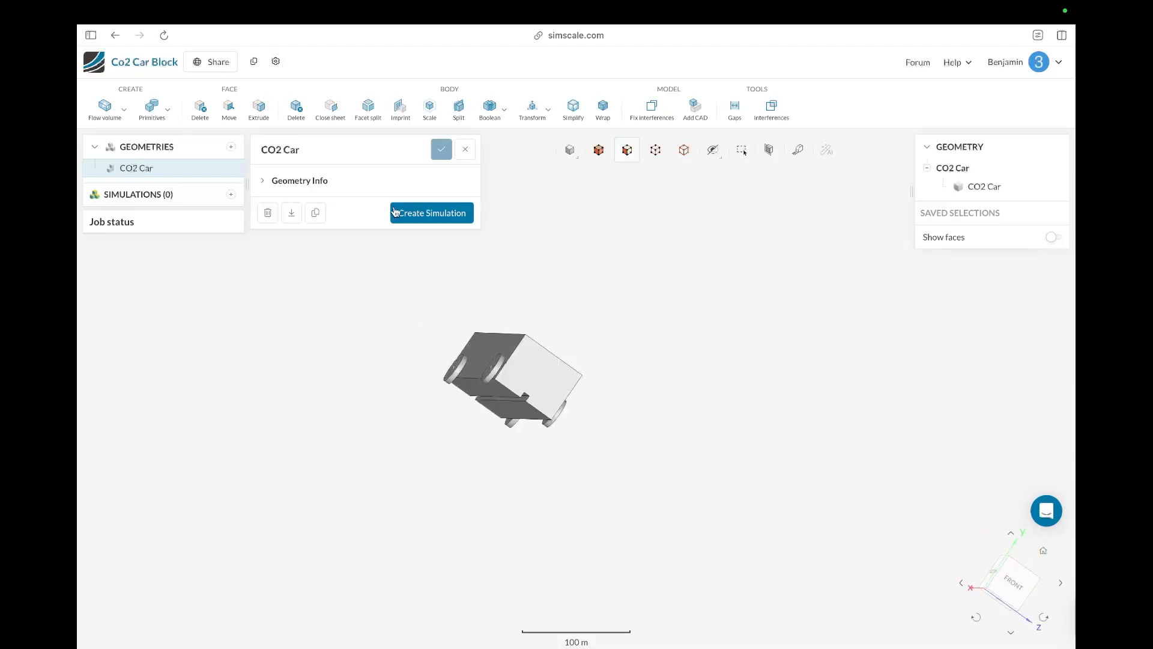
left_click_drag(524, 260, 309, 240)
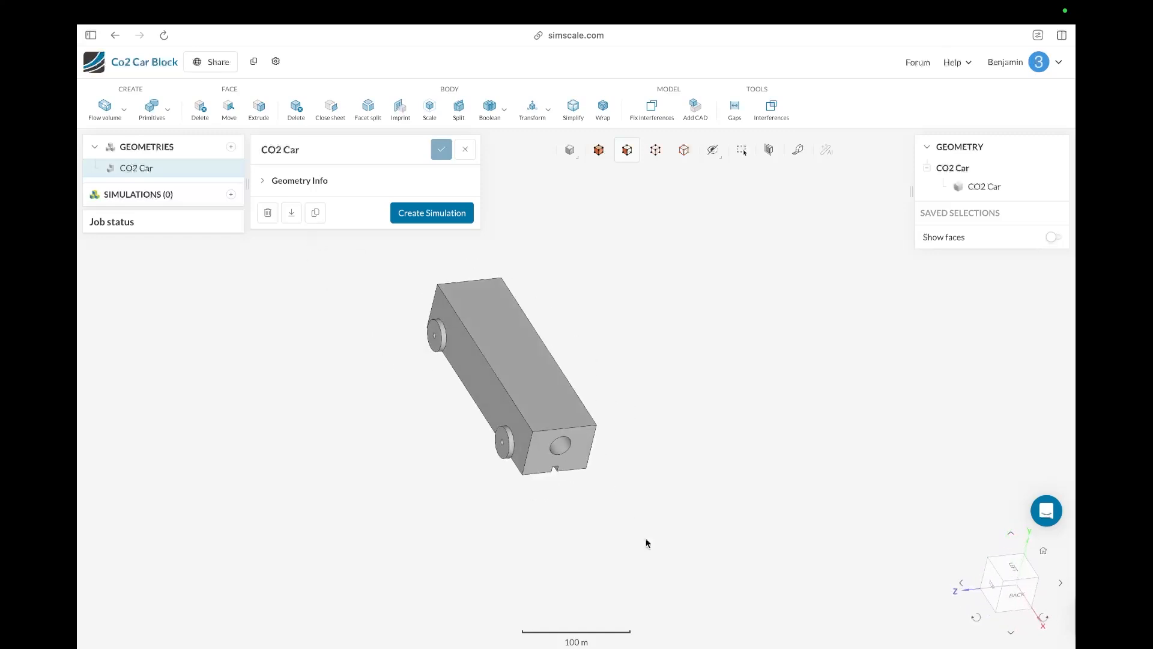
left_click_drag(647, 541, 283, 504)
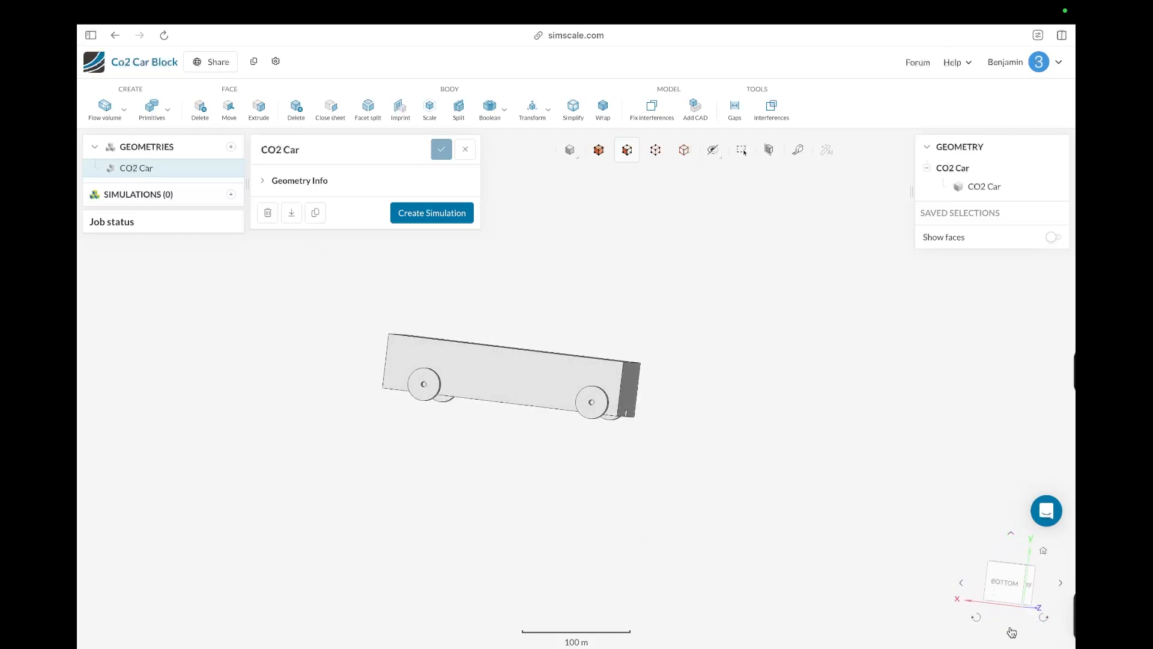
left_click(1004, 594)
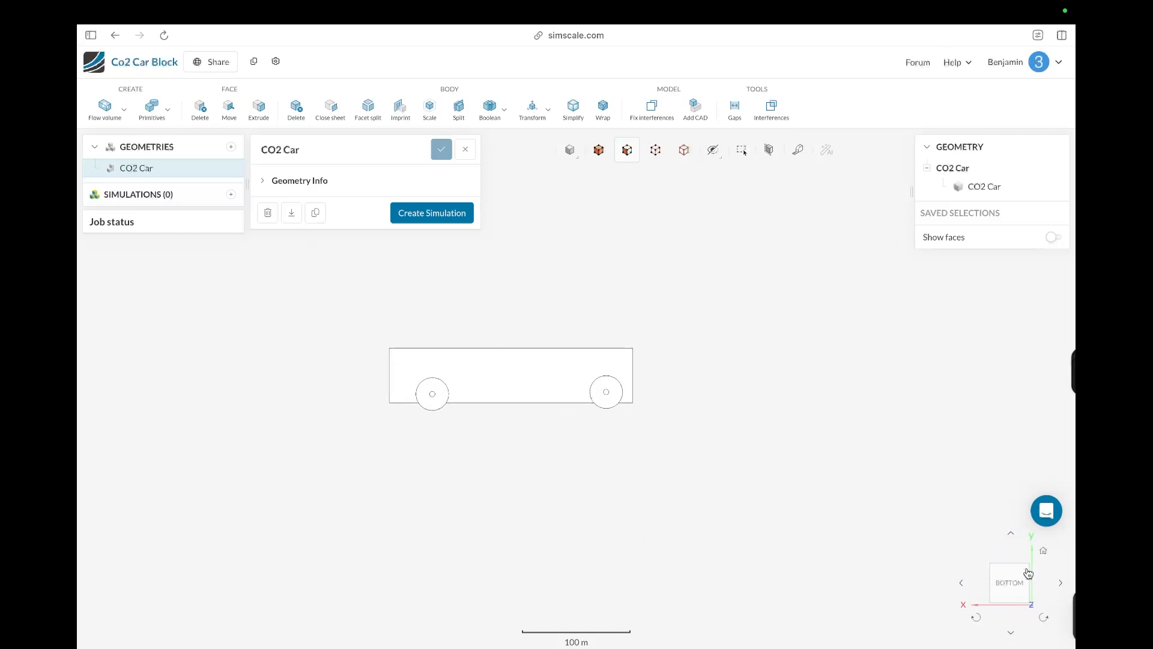
left_click(1009, 537)
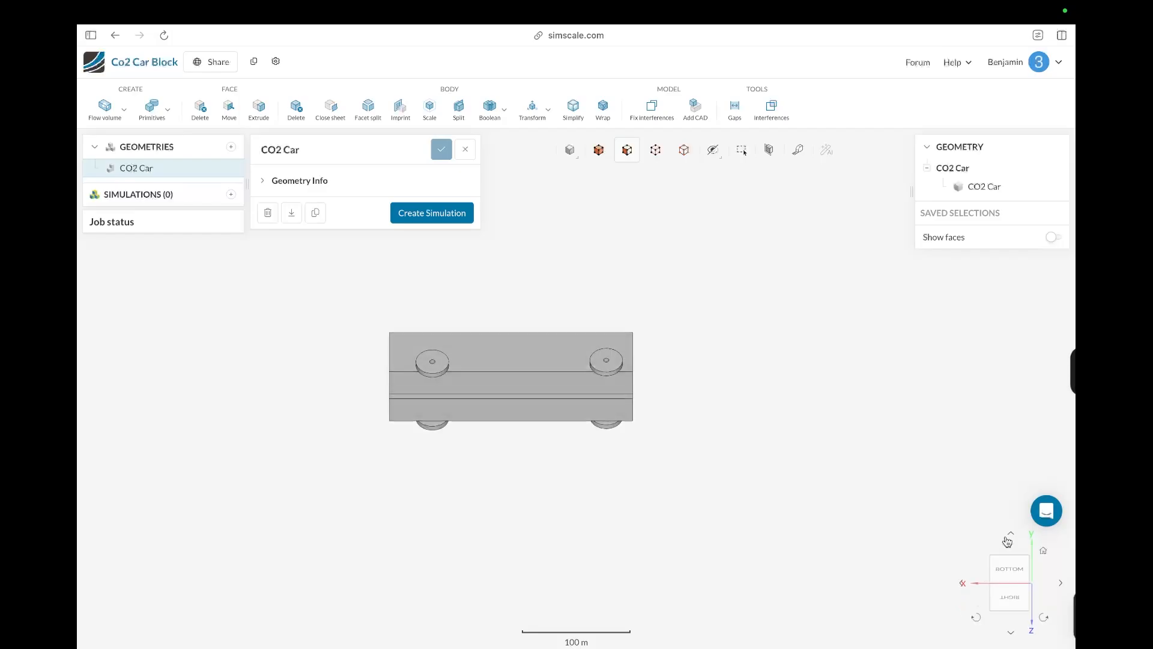
left_click(1008, 538)
left_click(1007, 539)
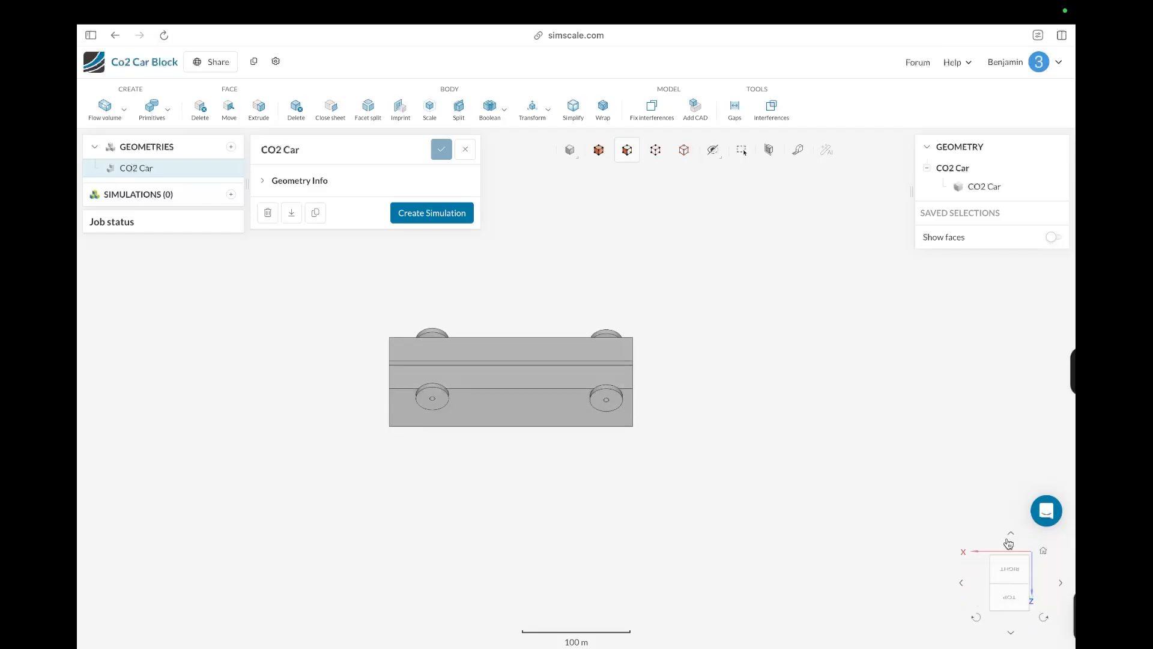
left_click(1008, 540)
left_click(1008, 540)
left_click(1009, 543)
left_click(1009, 543)
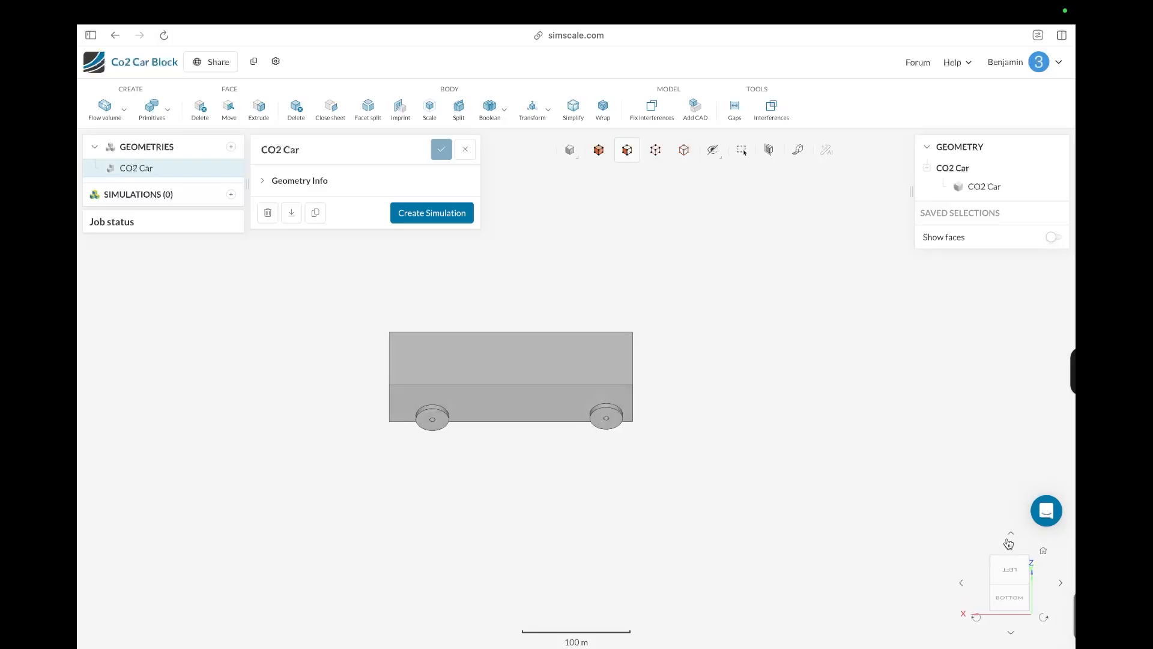
left_click(1009, 543)
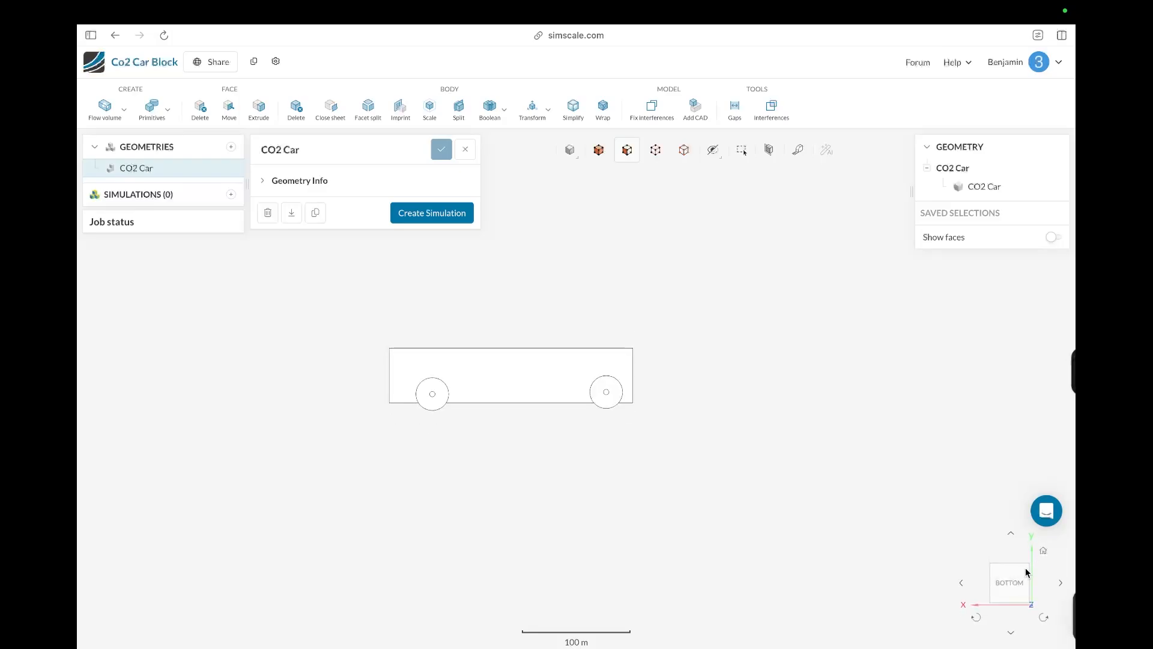
scroll(708, 513, "down", 1)
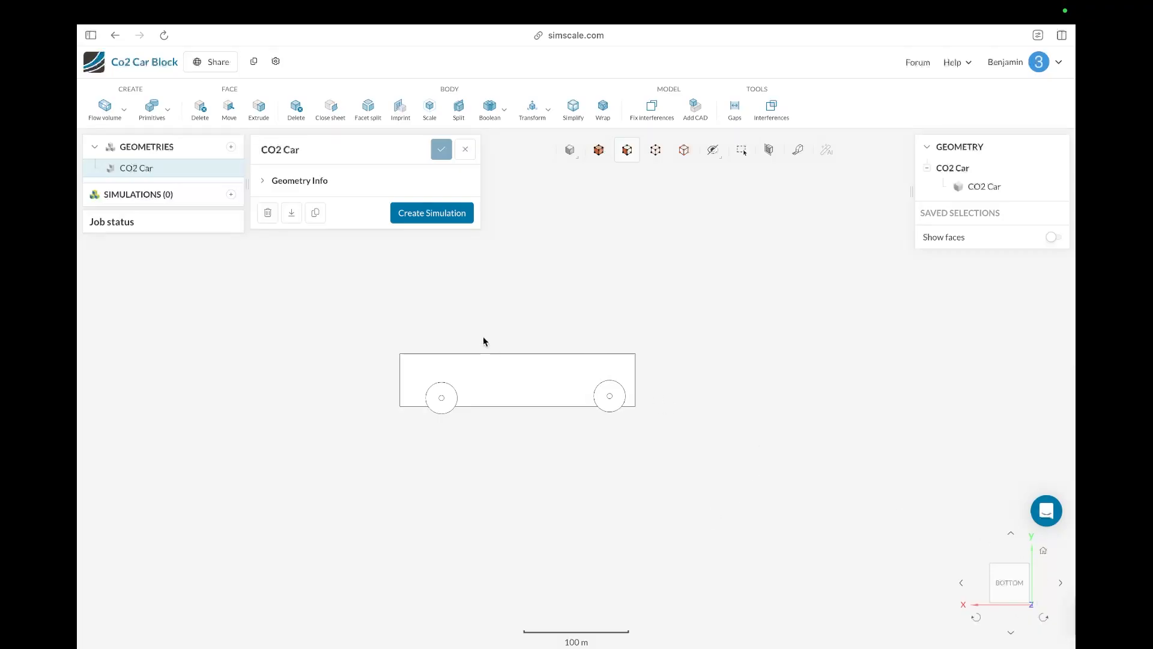
Step: Create an external flow volume around the car and set the box's Y min to -6.5 m
left_click(114, 114)
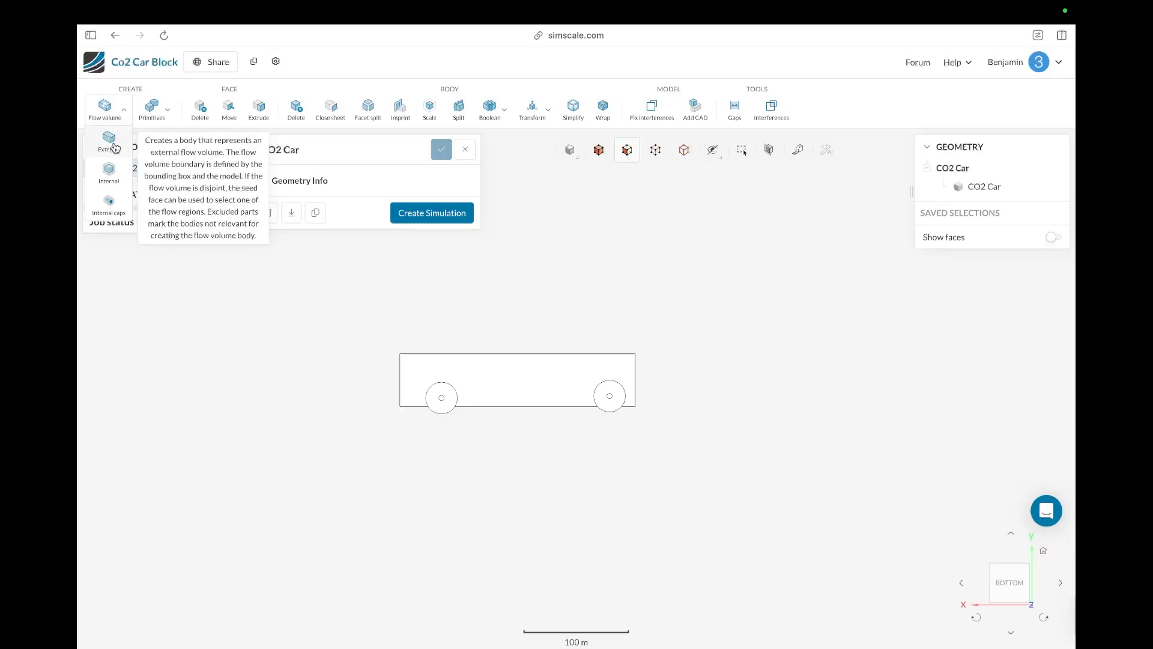
left_click(110, 144)
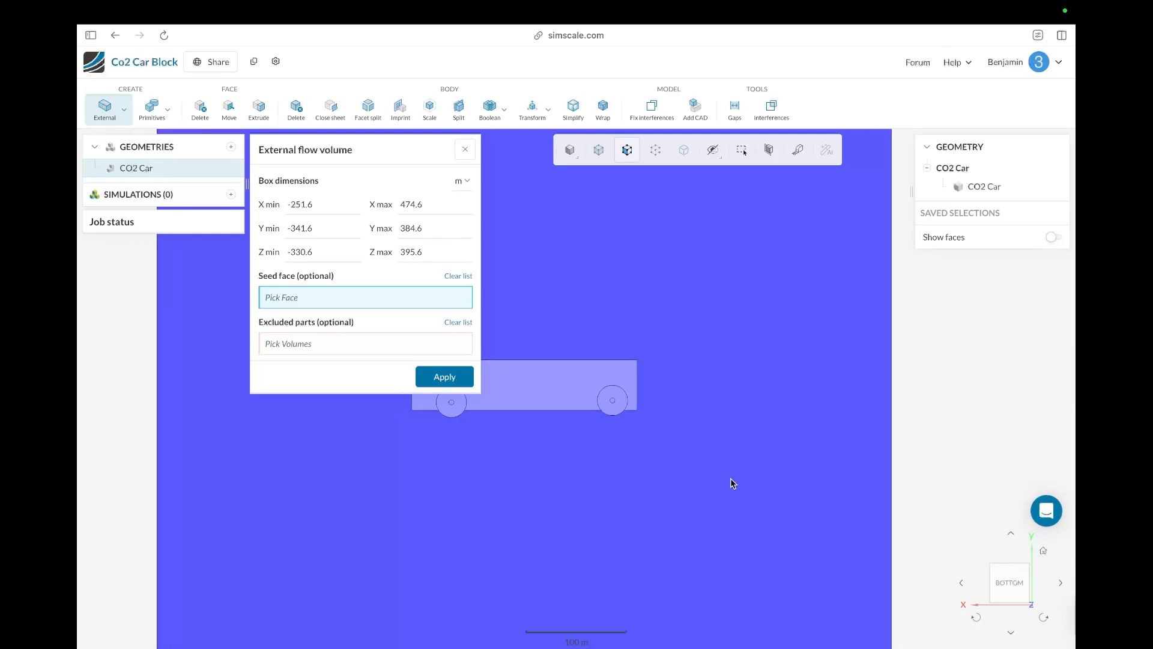
scroll(726, 501, "down", 3)
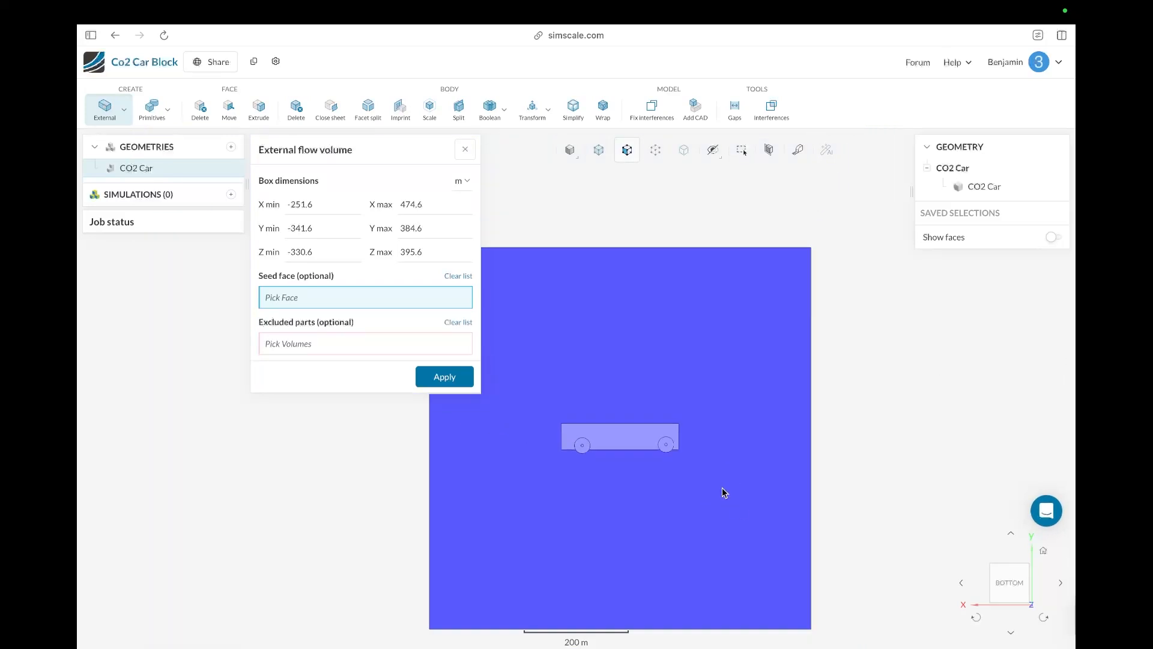
scroll(700, 585, "up", 1)
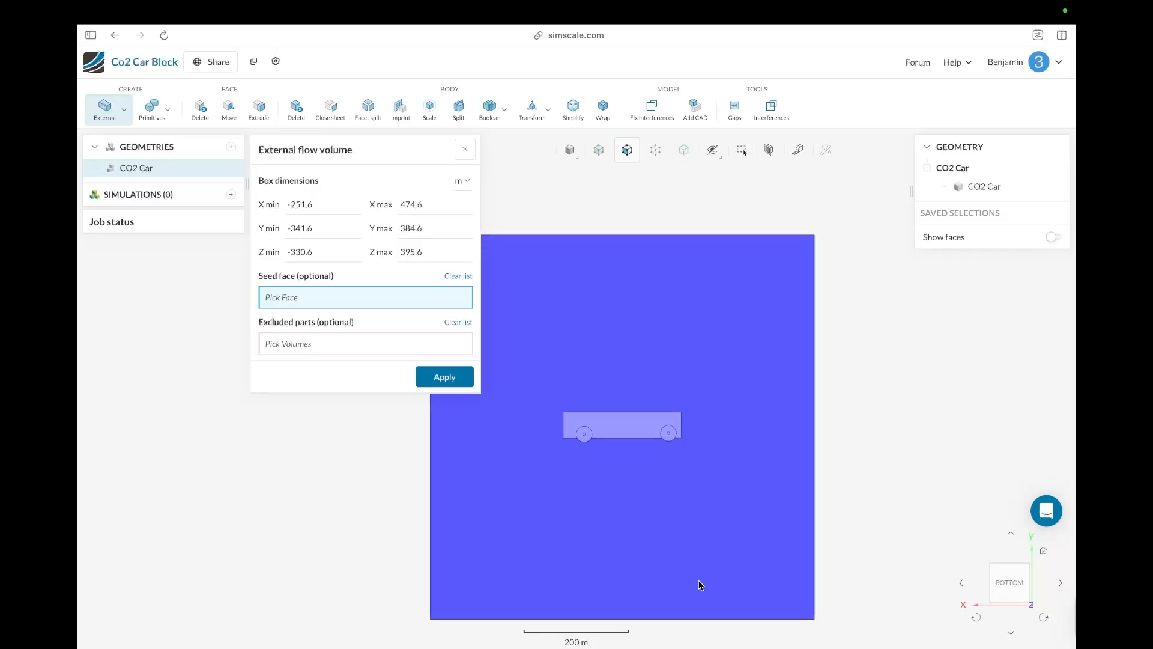
left_click_drag(288, 205, 308, 204)
triple_click(331, 228)
key("BackSpace")
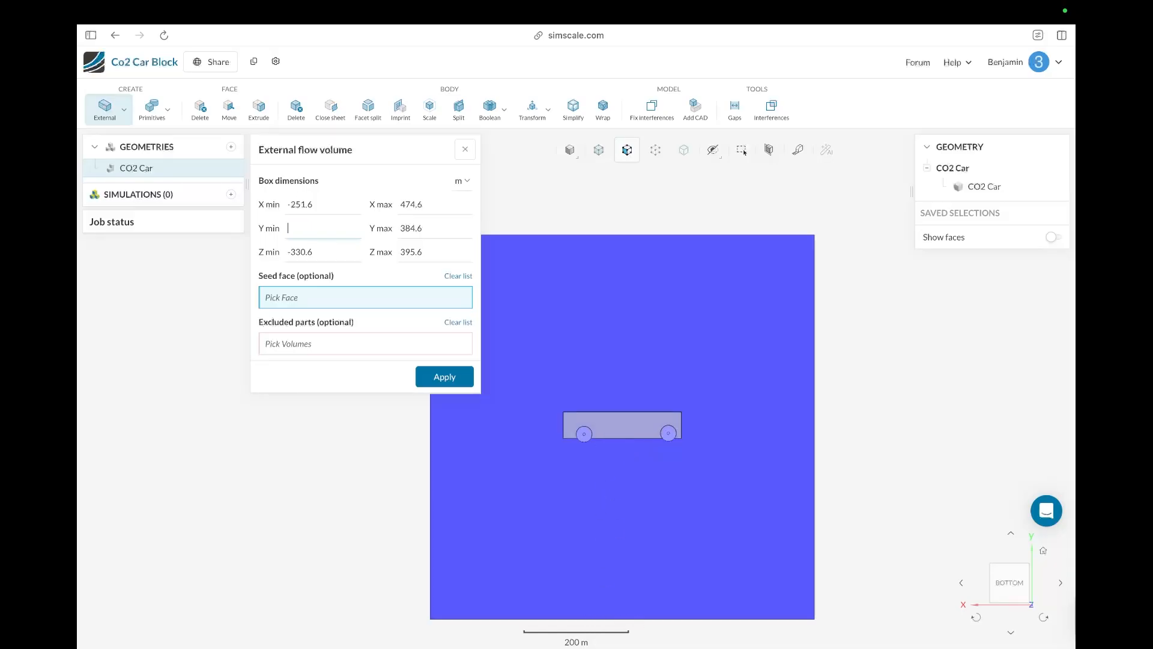
type("2")
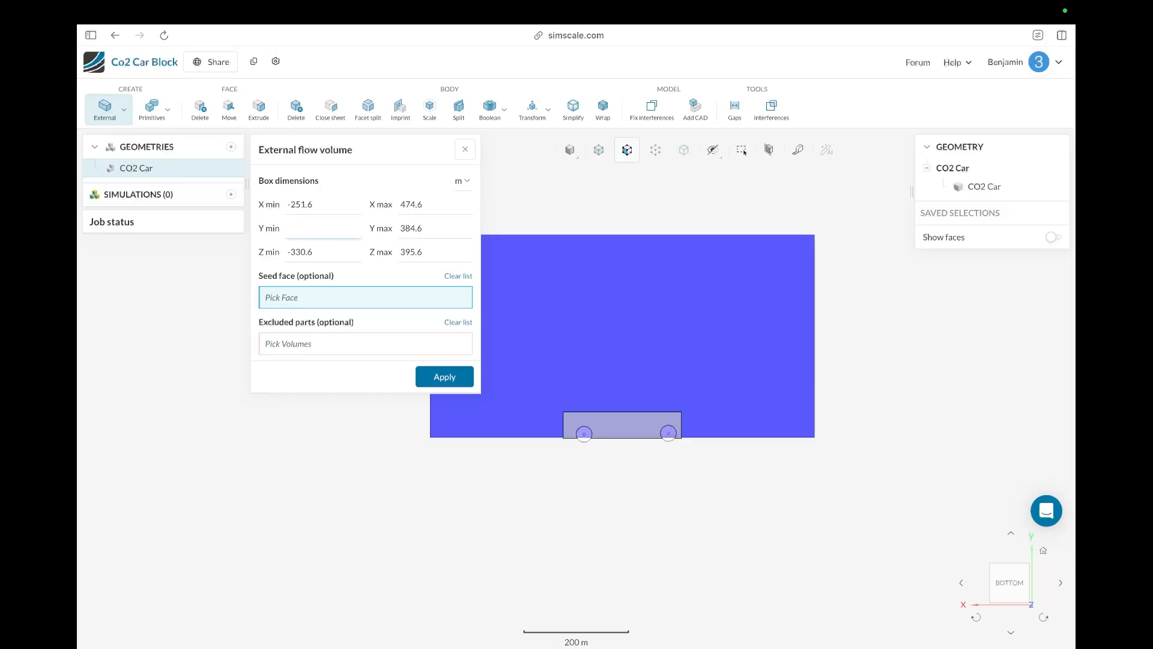
type("10")
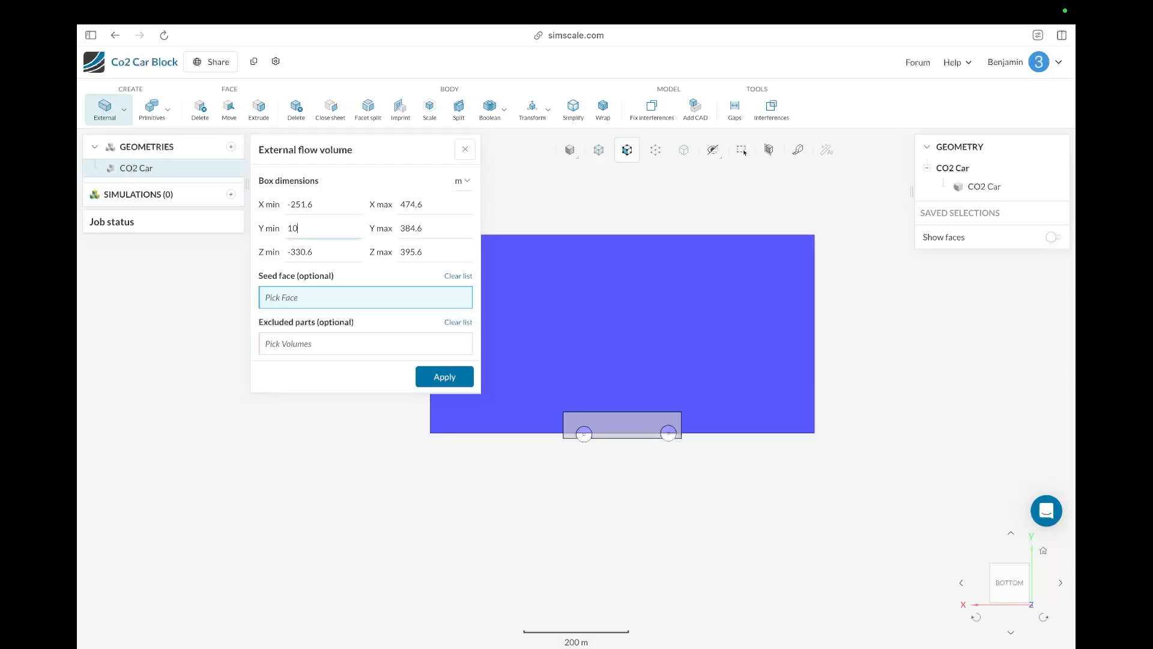
key("BackSpace")
key("BackSpace")
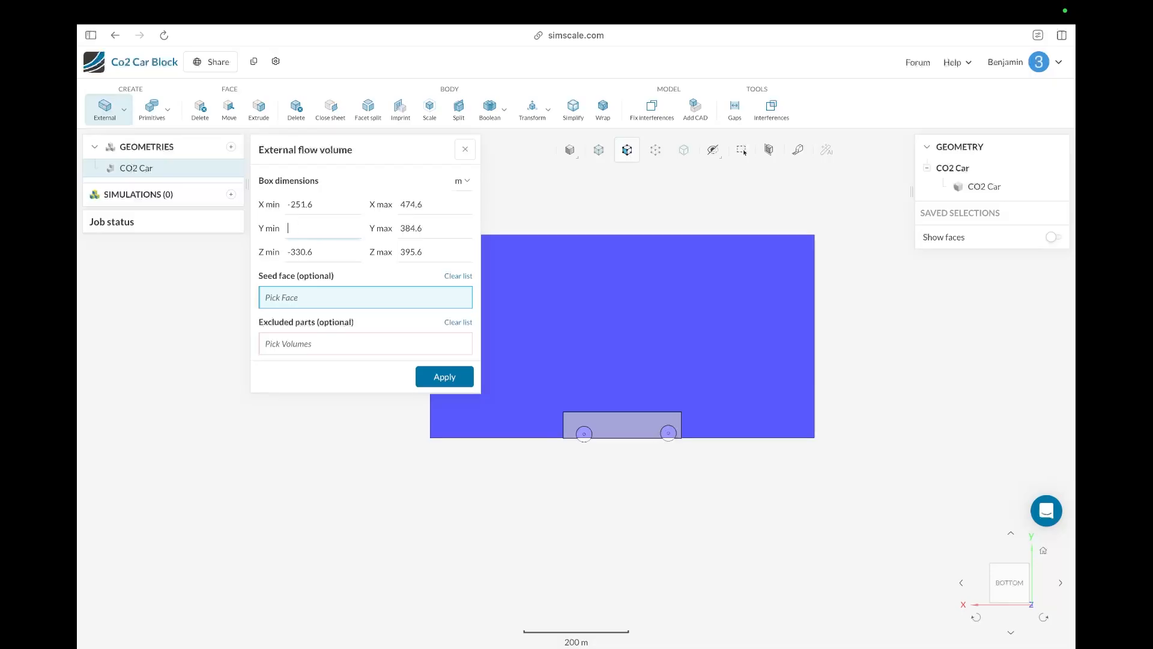
type("-10")
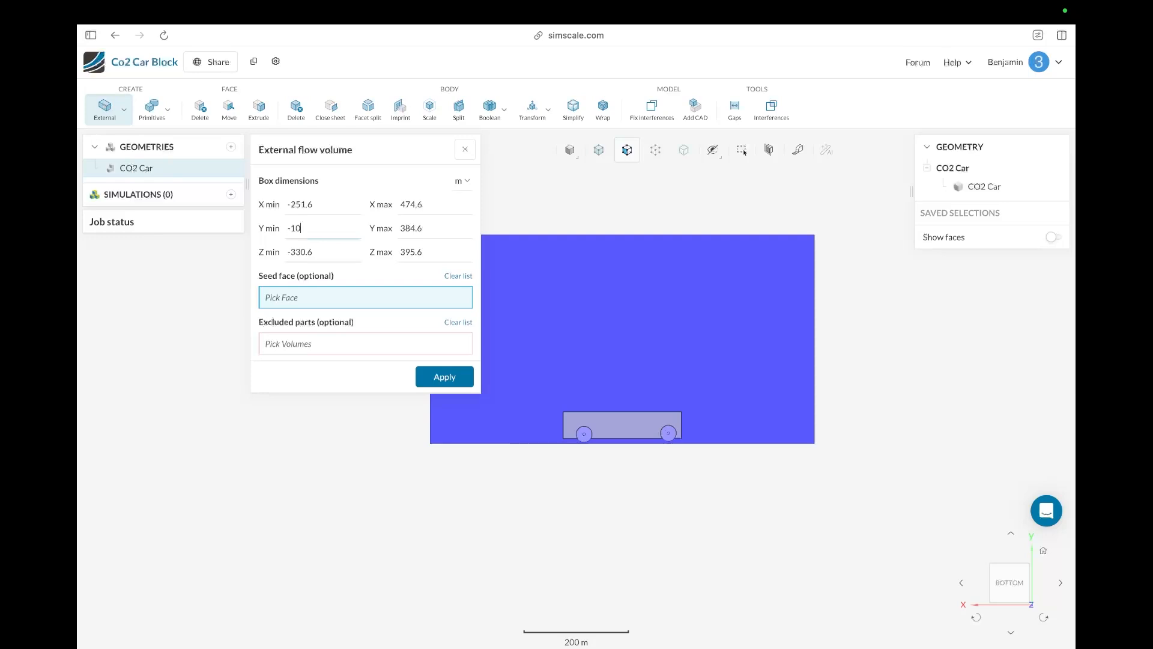
key("BackSpace")
type("8")
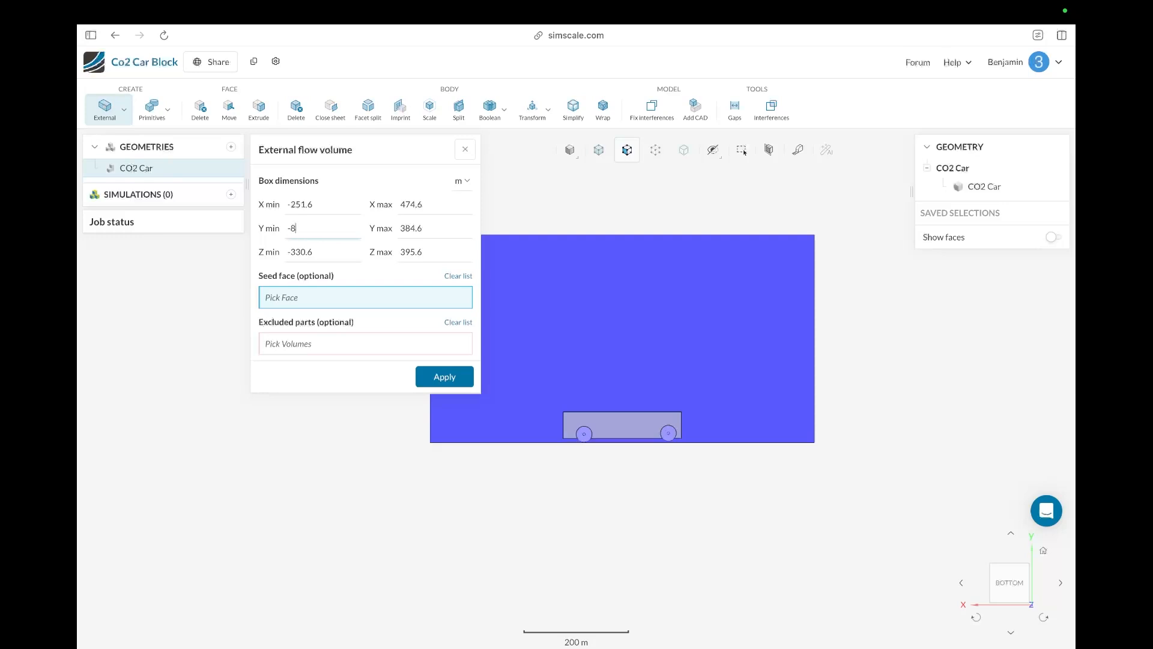
scroll(683, 481, "up", 3)
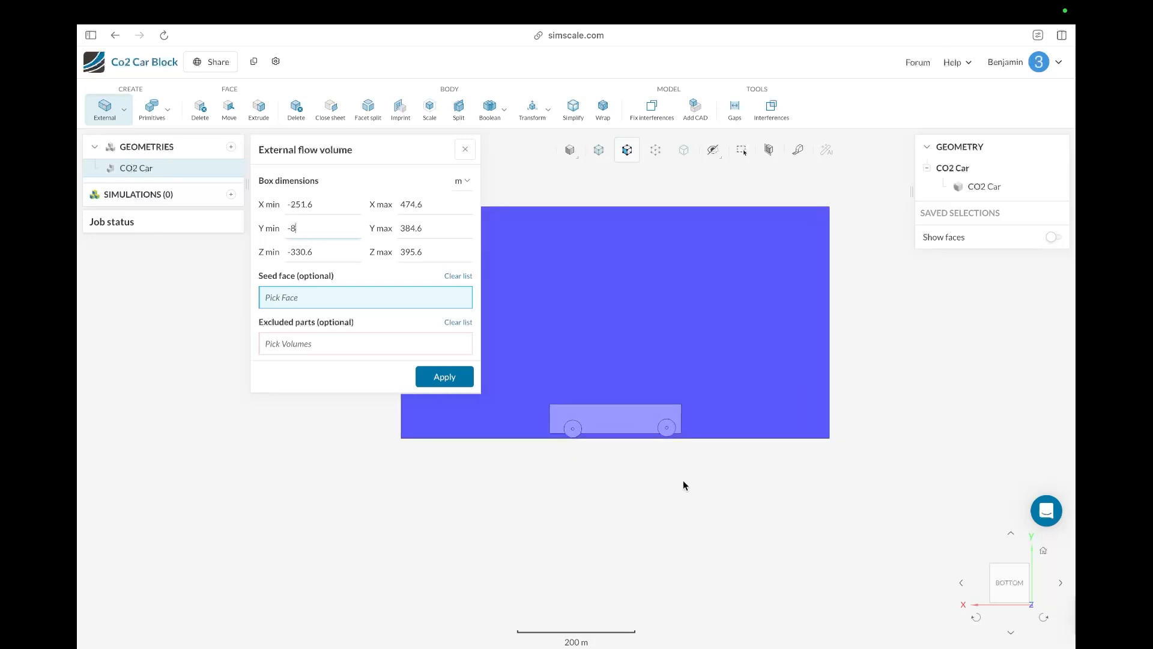
scroll(668, 435, "up", 5)
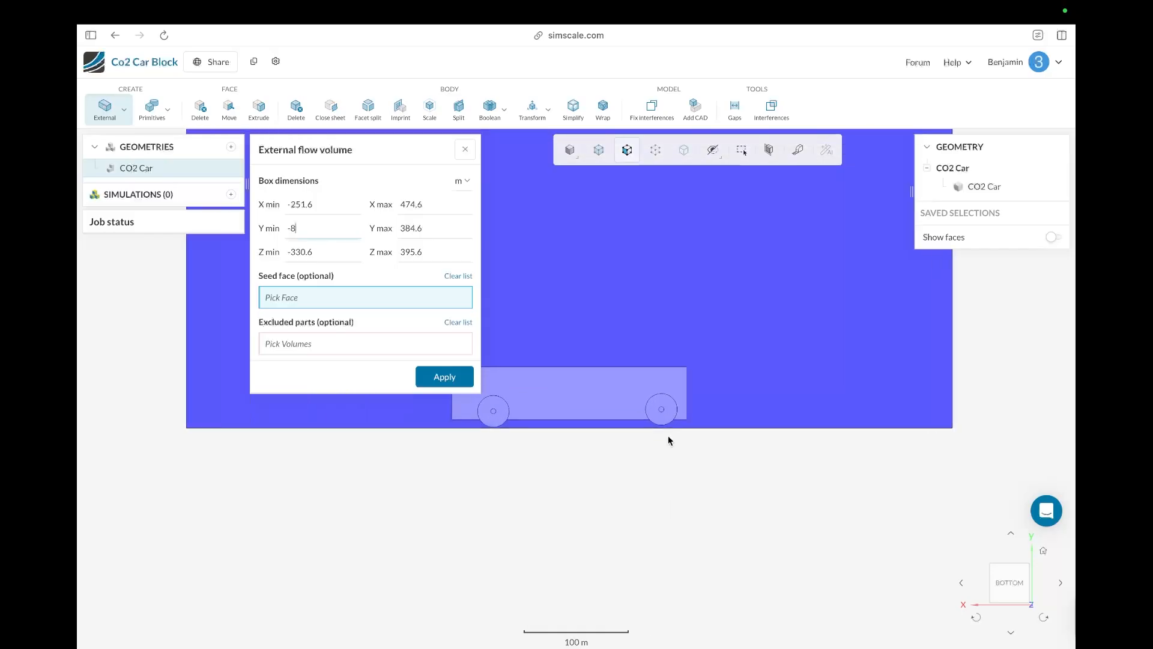
scroll(588, 419, "up", 2)
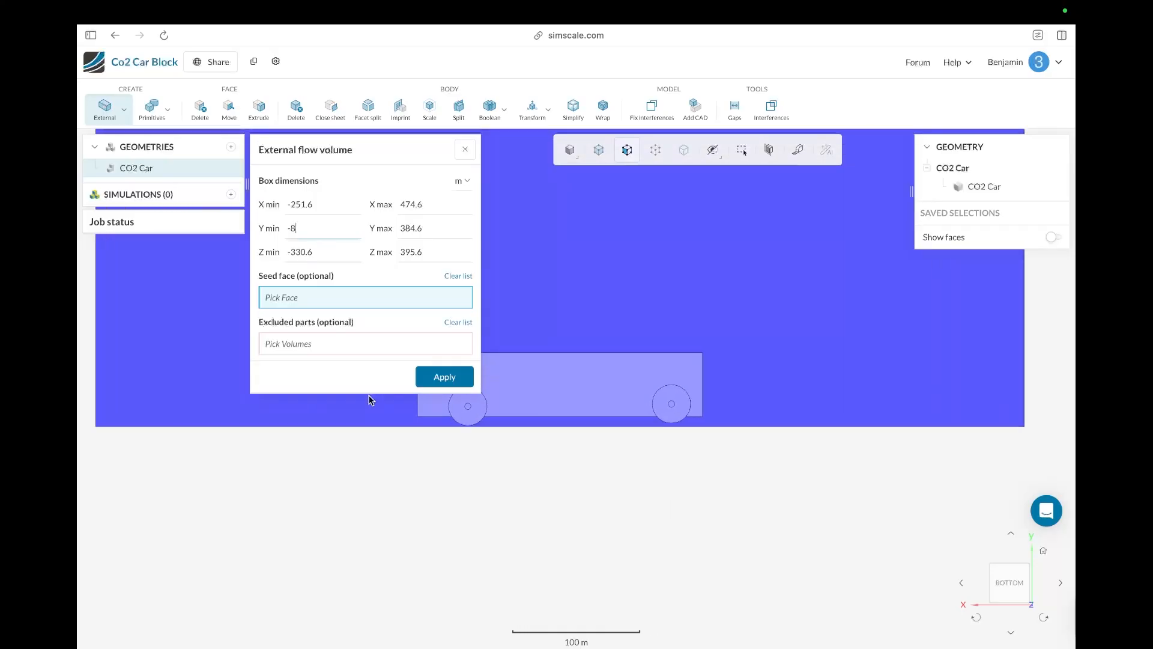
type("9")
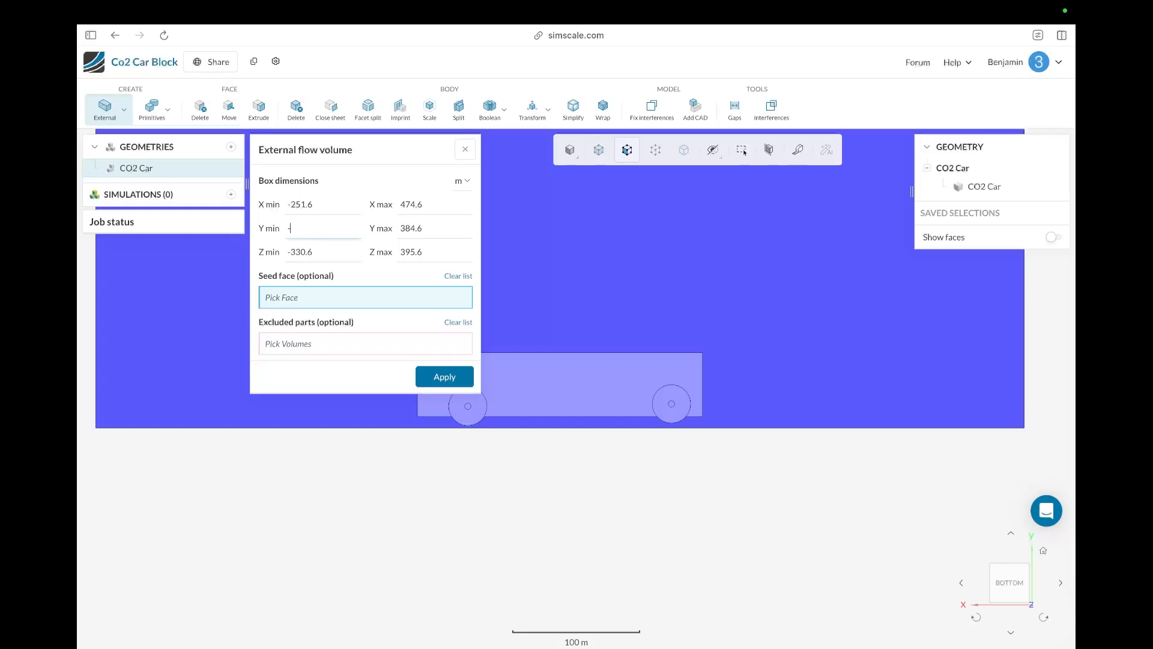
type("6")
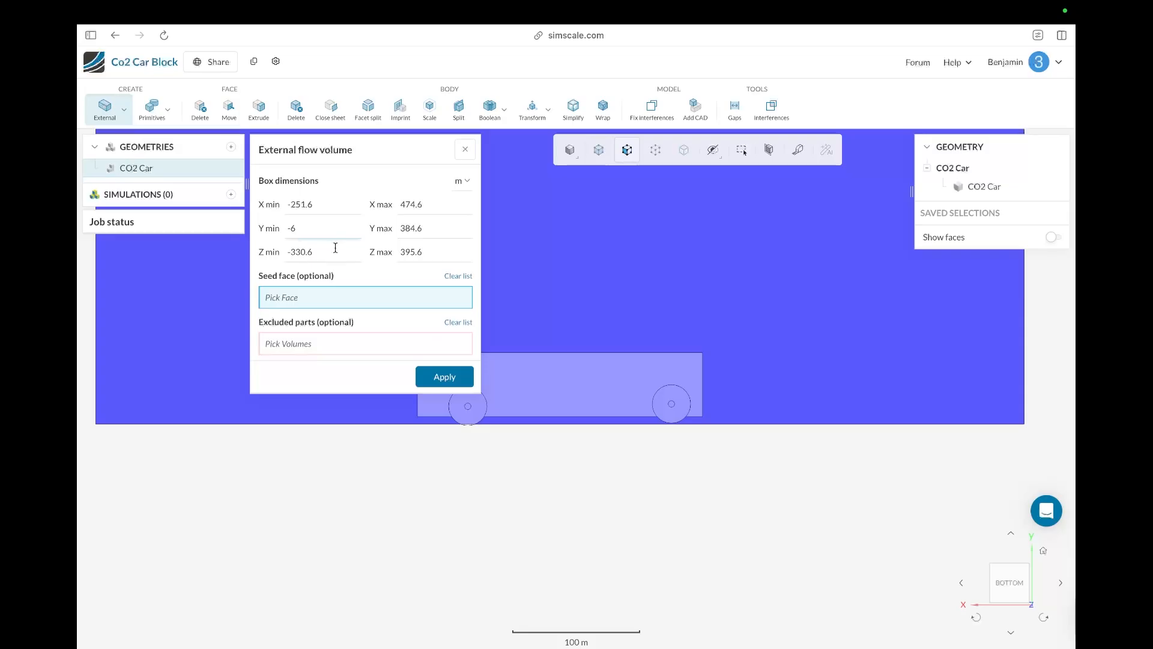
type(".5")
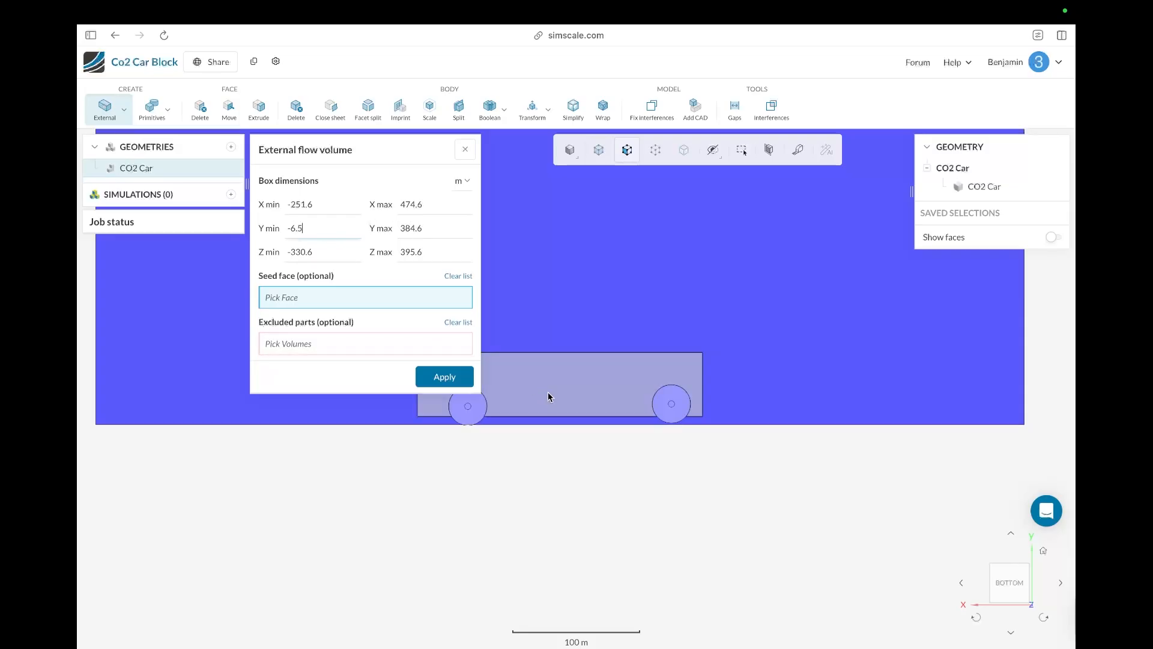
scroll(546, 398, "down", 5)
scroll(548, 399, "down", 2)
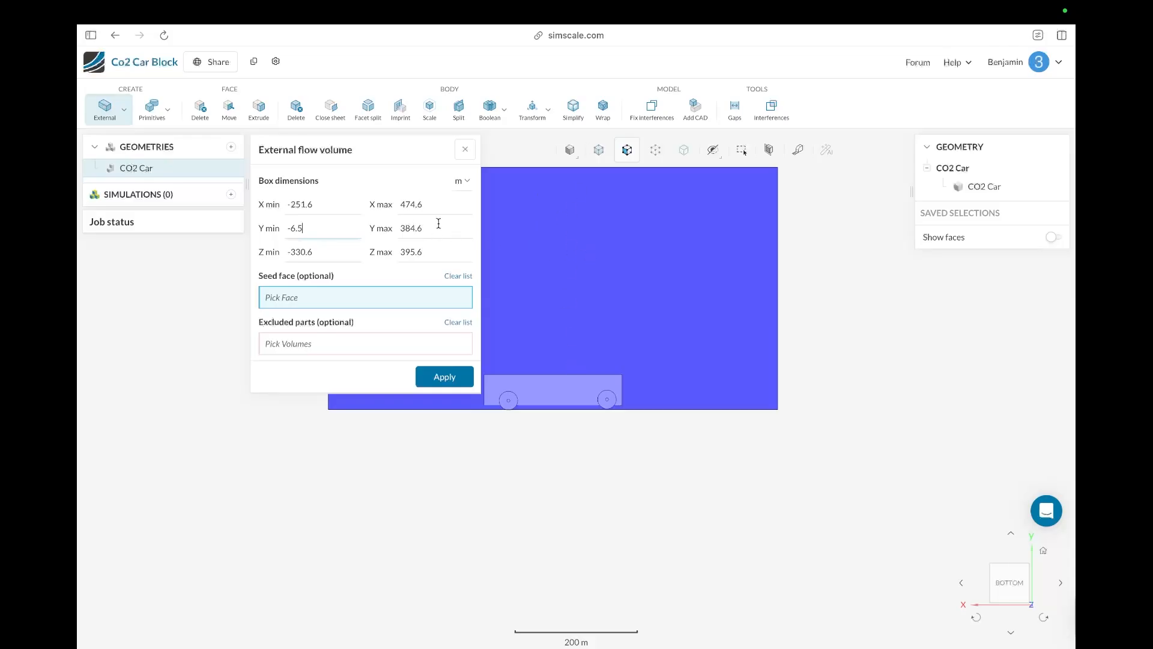
Step: Set the flow box's X min to -500, X max to 600, Z min to -500 and Z max to 500 m, and apply
left_click(313, 251)
key("BackSpace")
double_click(424, 248)
key("BackSpace")
double_click(300, 204)
key("BackSpace")
type("500")
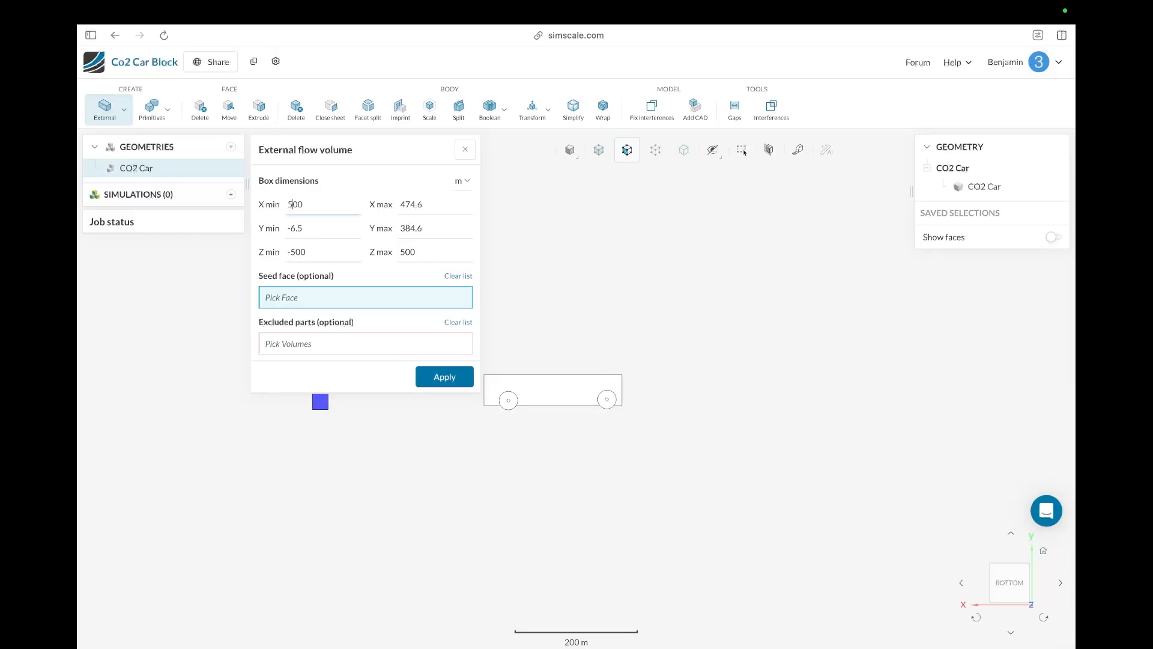
type("-")
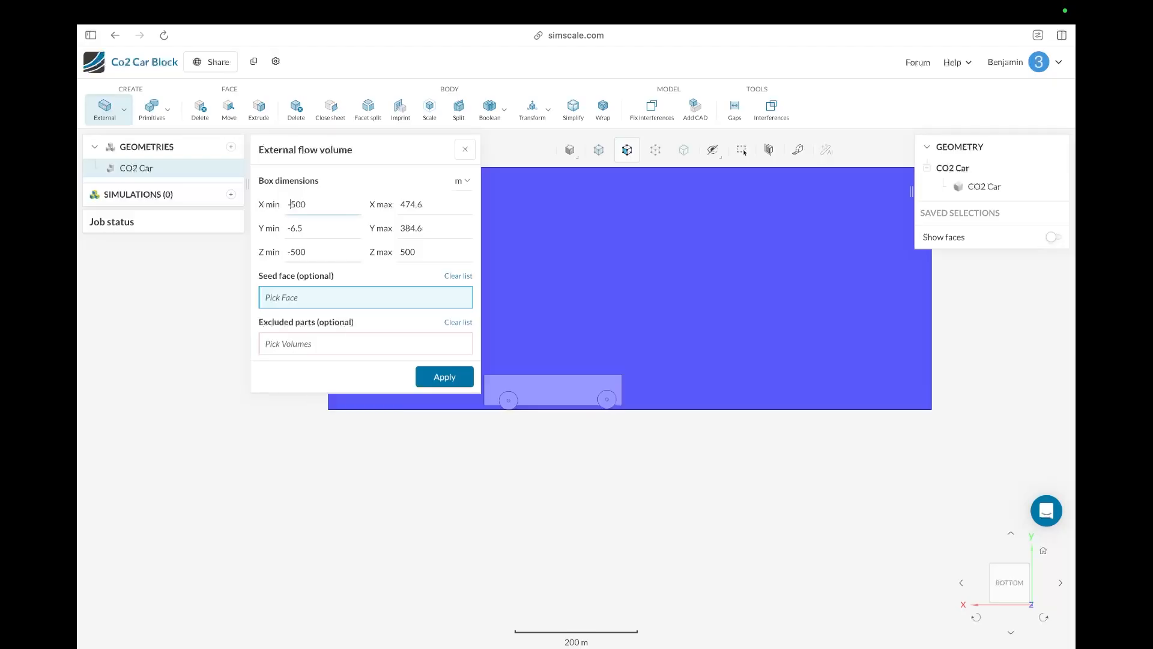
double_click(411, 205)
key("BackSpace")
type("600")
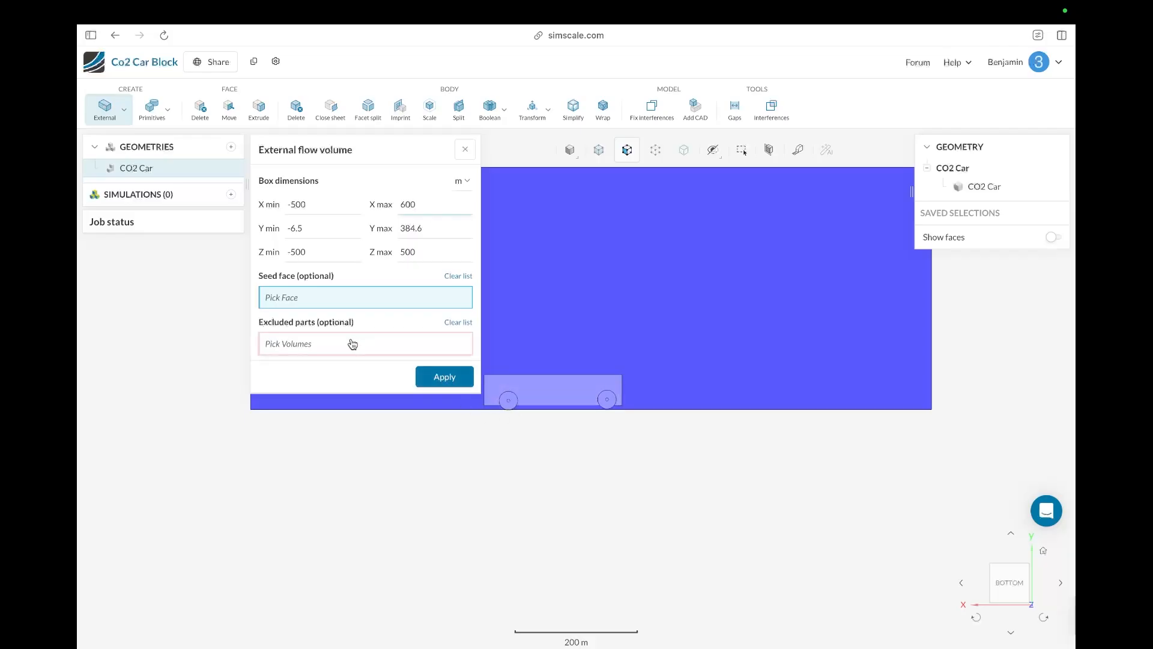
left_click(439, 379)
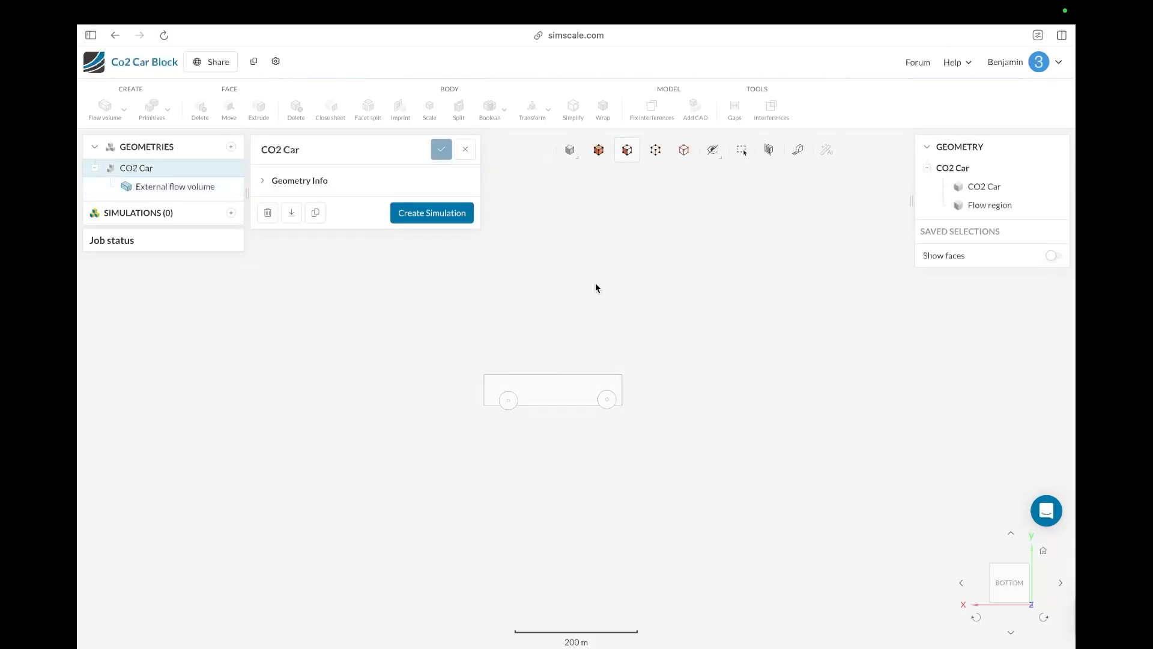
Step: Switch the viewer to translucent surfaces with wireframe to see the car inside the flow region
left_click_drag(641, 452, 631, 198)
left_click(578, 160)
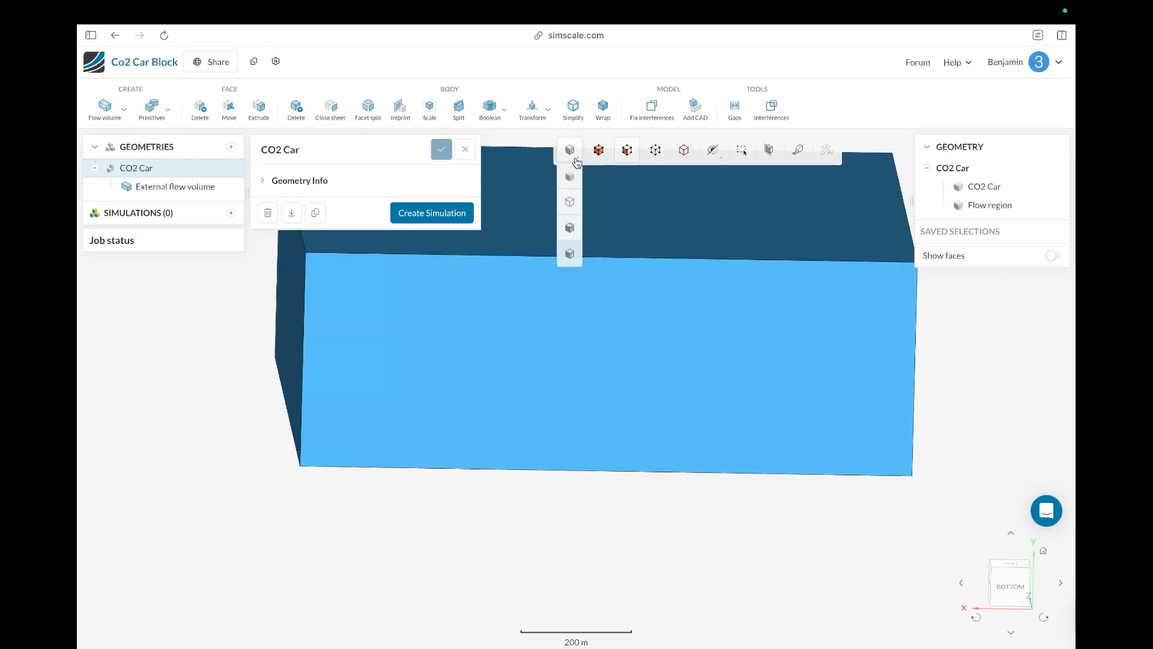
left_click(570, 228)
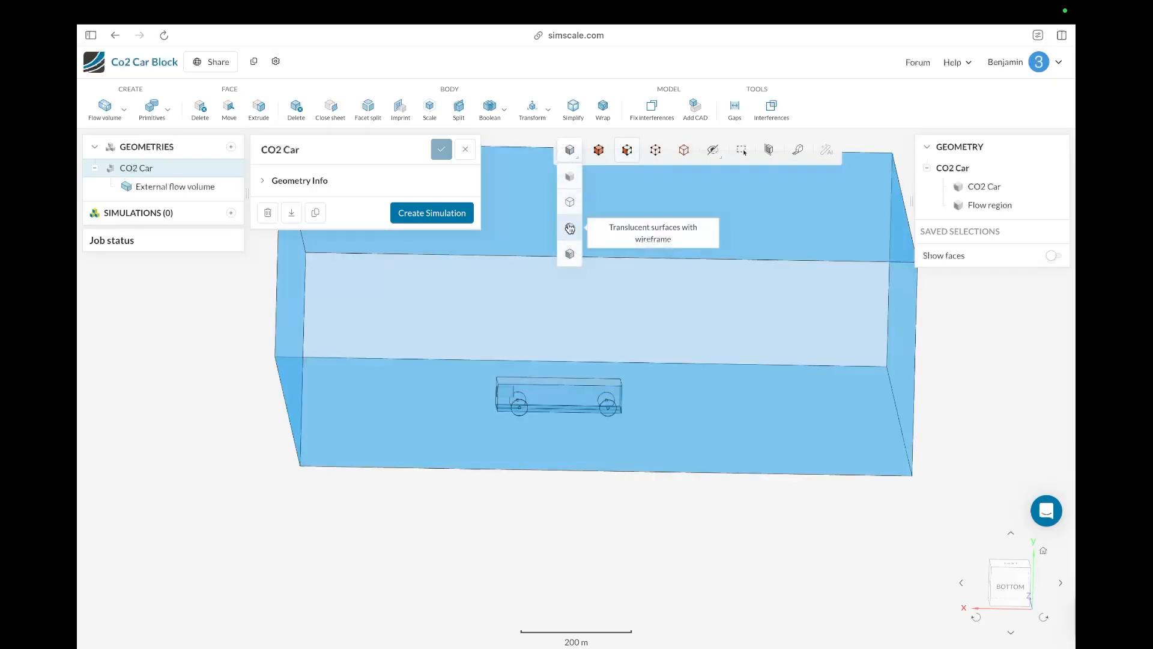
left_click_drag(515, 497, 584, 533)
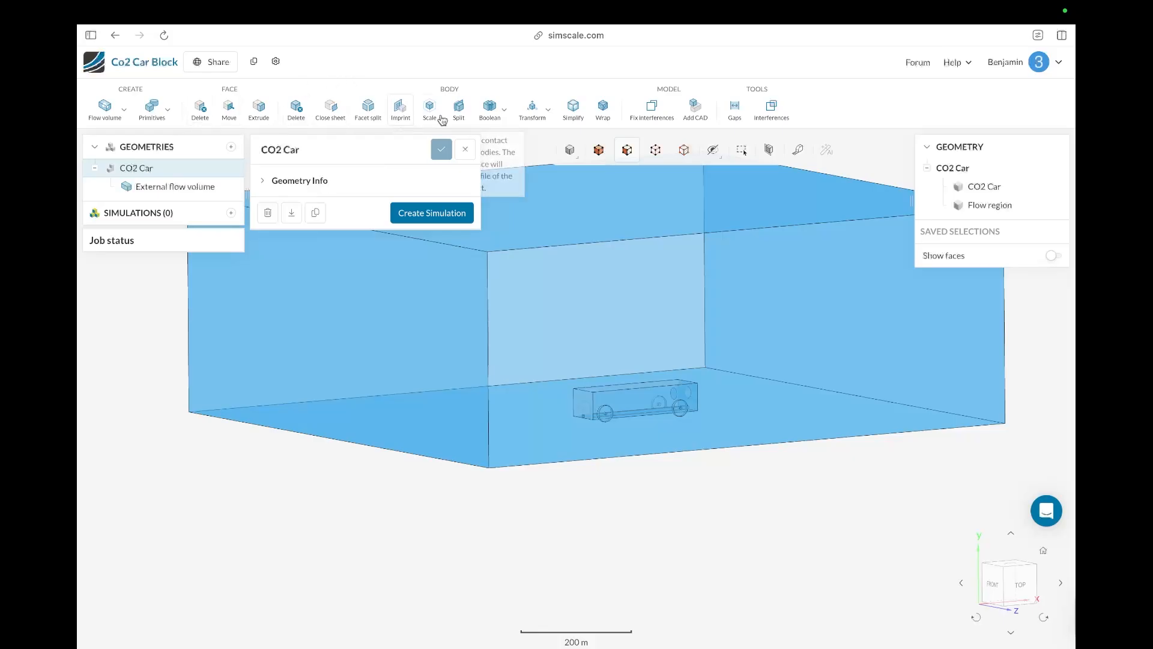
Step: Boolean-subtract the car body from the flow region, discarding the tool body
left_click(490, 114)
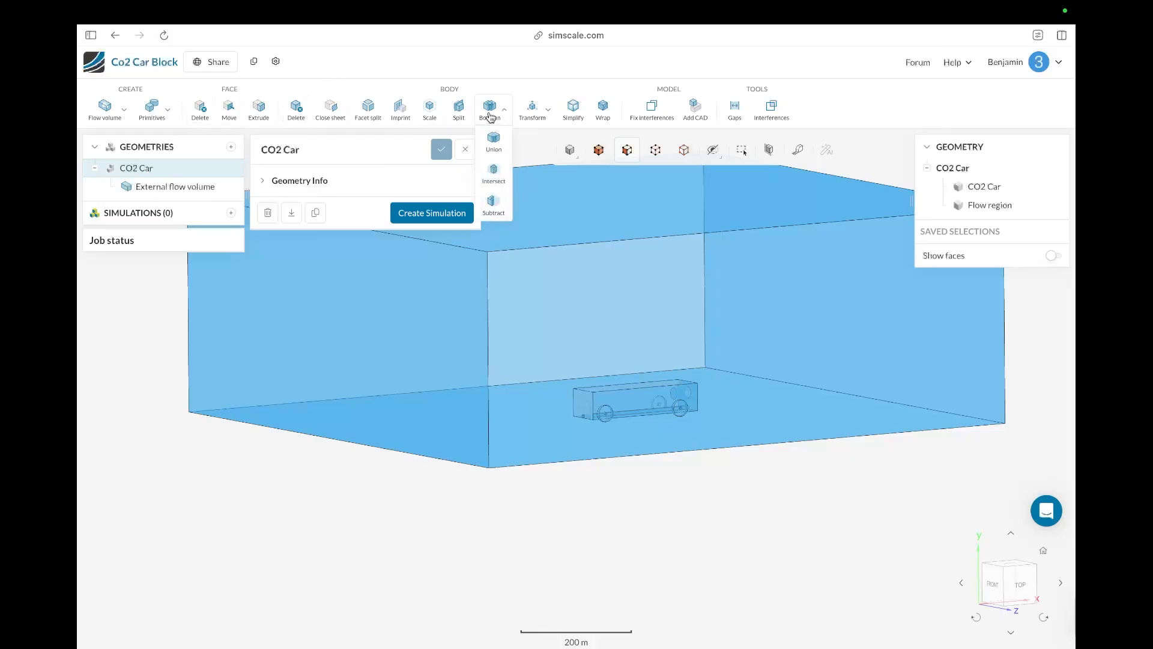
left_click(494, 215)
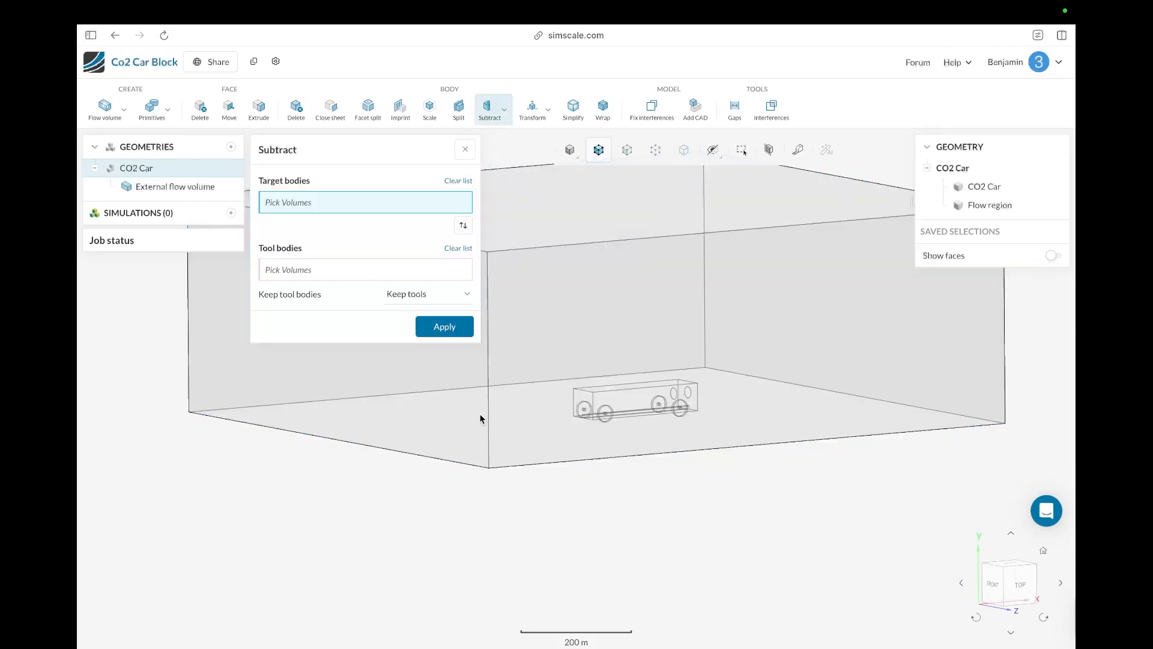
left_click(480, 417)
left_click(391, 268)
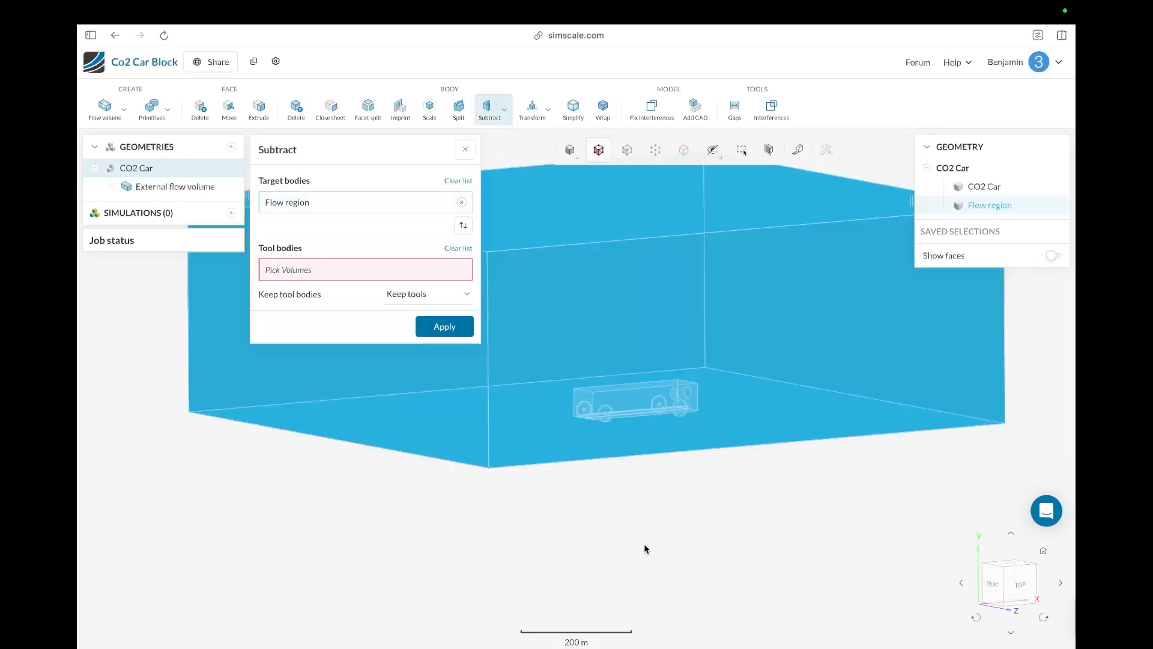
left_click_drag(615, 459, 670, 393)
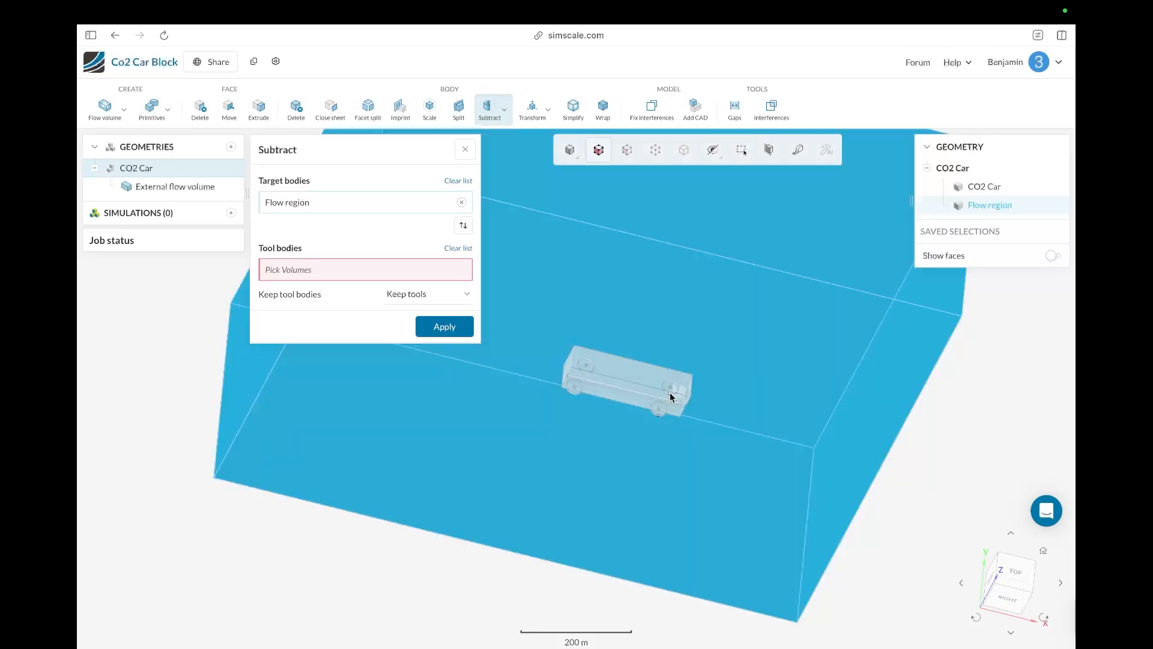
left_click(670, 396)
left_click_drag(381, 535, 363, 594)
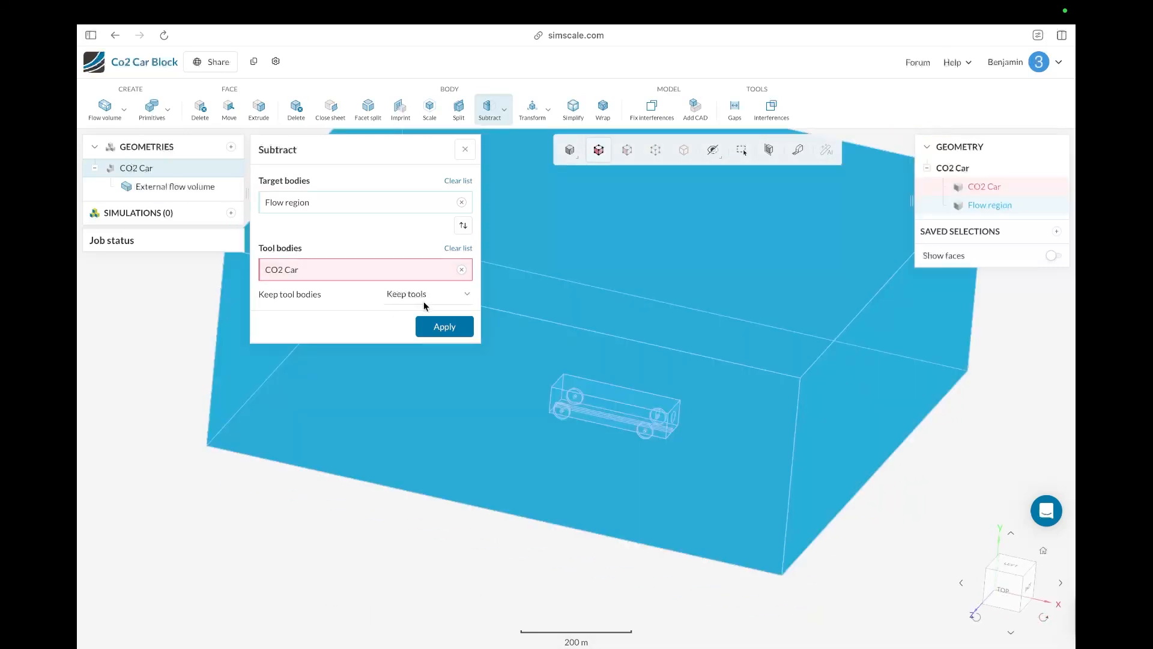
left_click(424, 298)
left_click(417, 308)
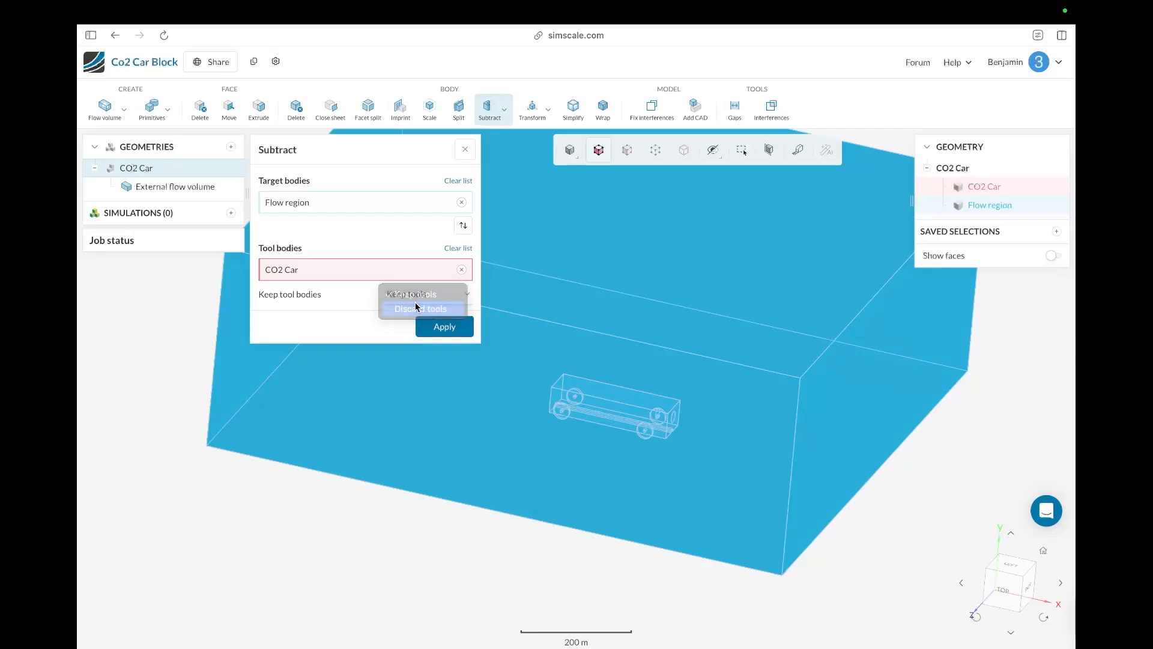
left_click(438, 328)
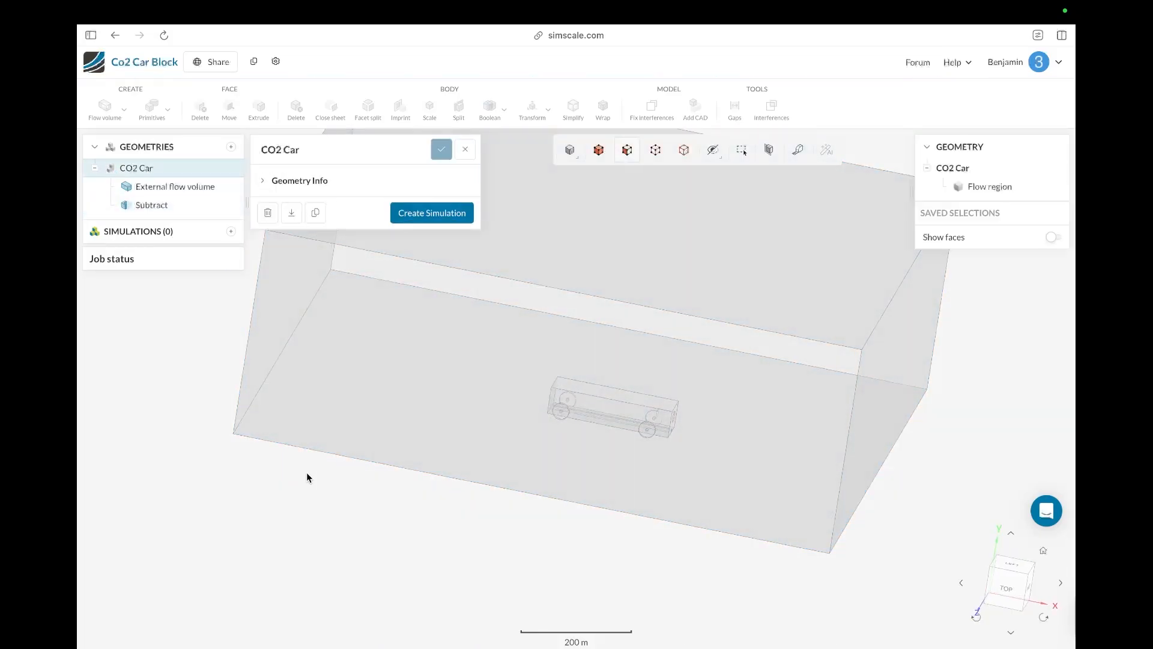
Step: Create an Incompressible simulation from the geometry
left_click_drag(307, 477, 322, 450)
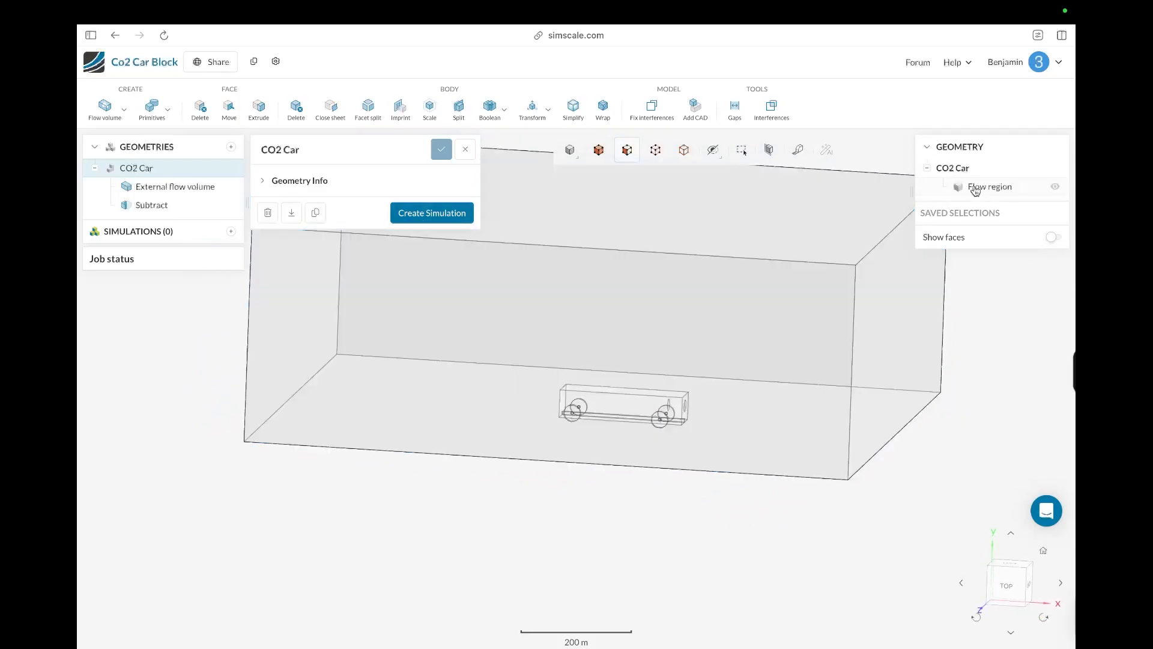
left_click(413, 213)
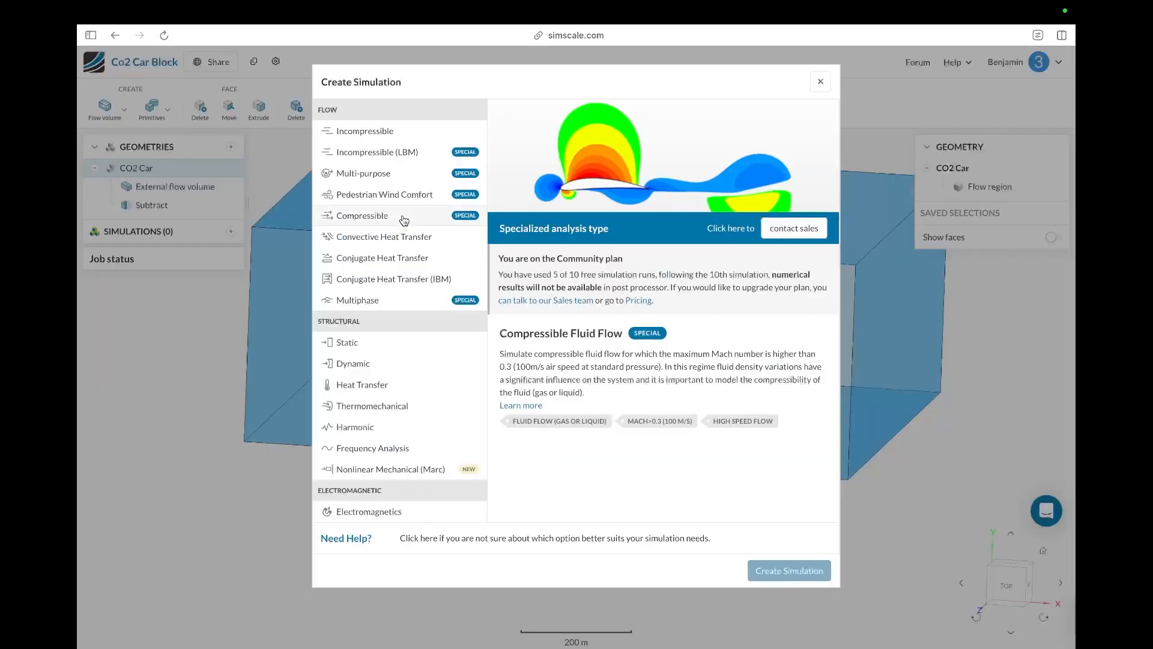
left_click(392, 138)
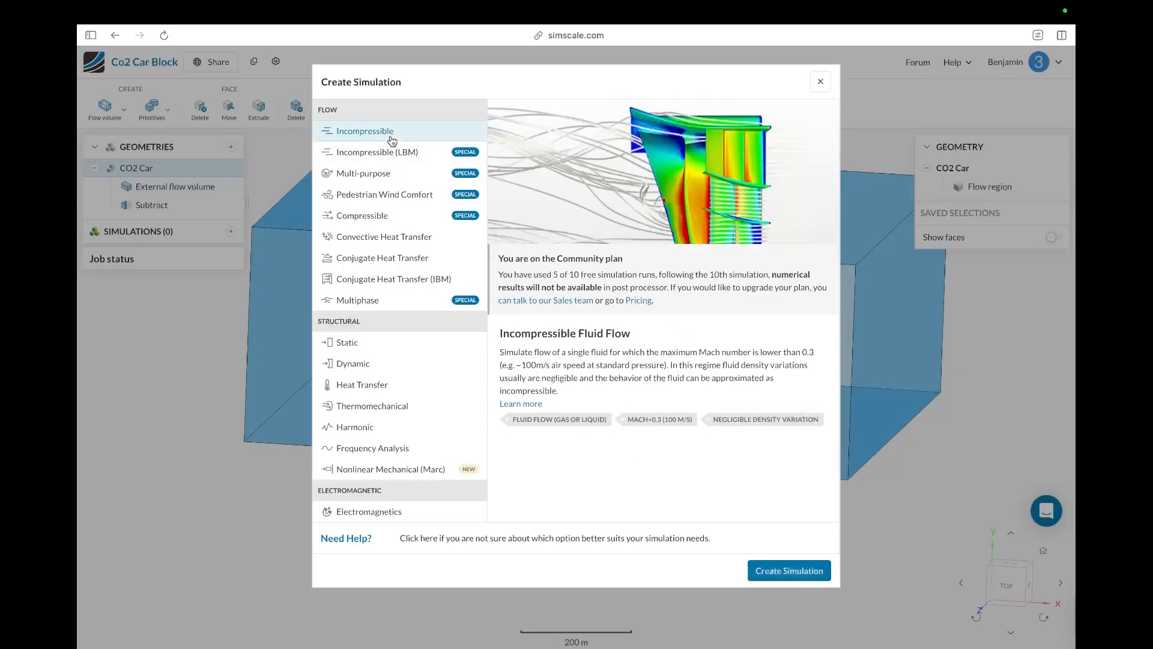
left_click(772, 572)
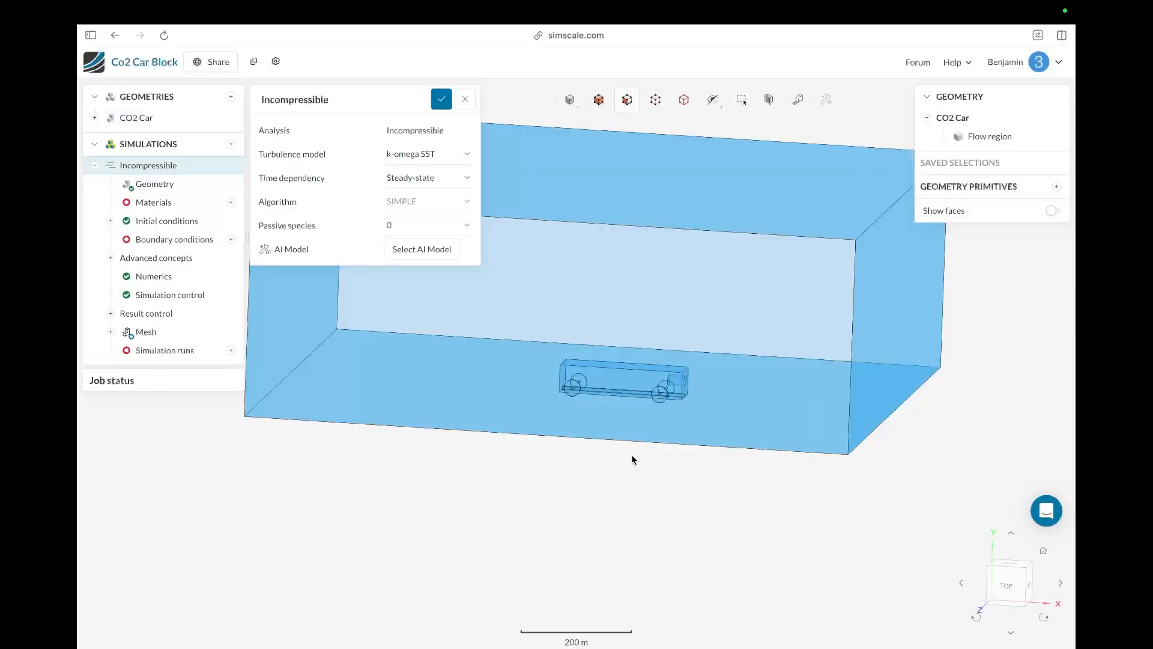
Step: Assign the default Air material to the flow region
left_click_drag(632, 460, 358, 412)
left_click_drag(517, 501, 464, 503)
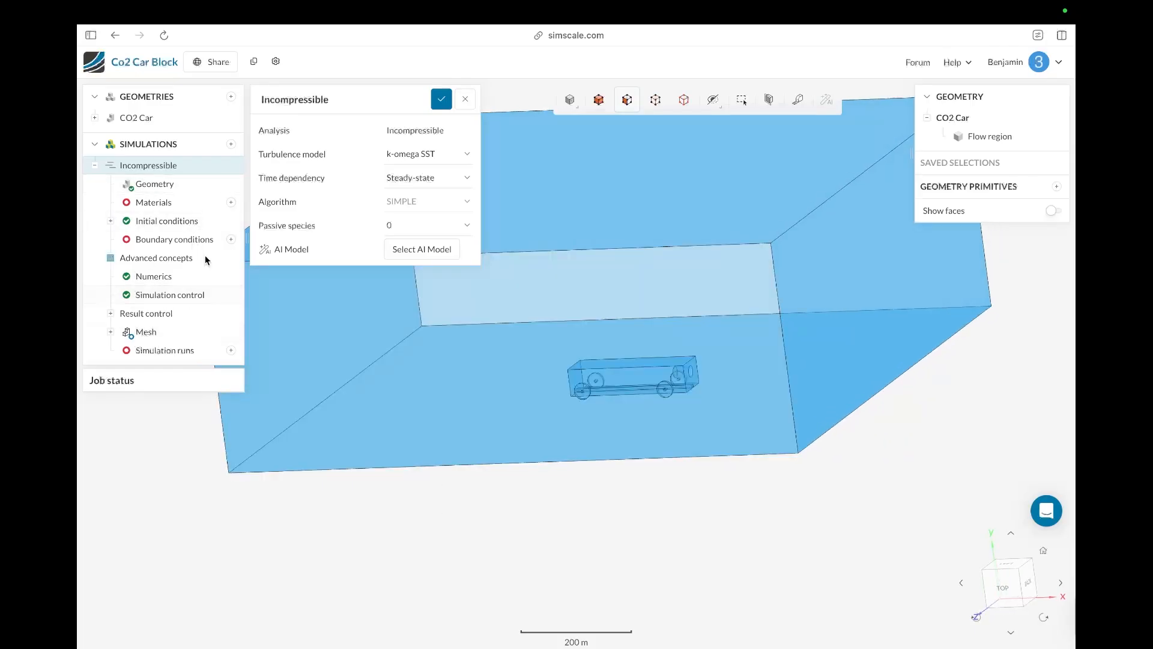
left_click(231, 203)
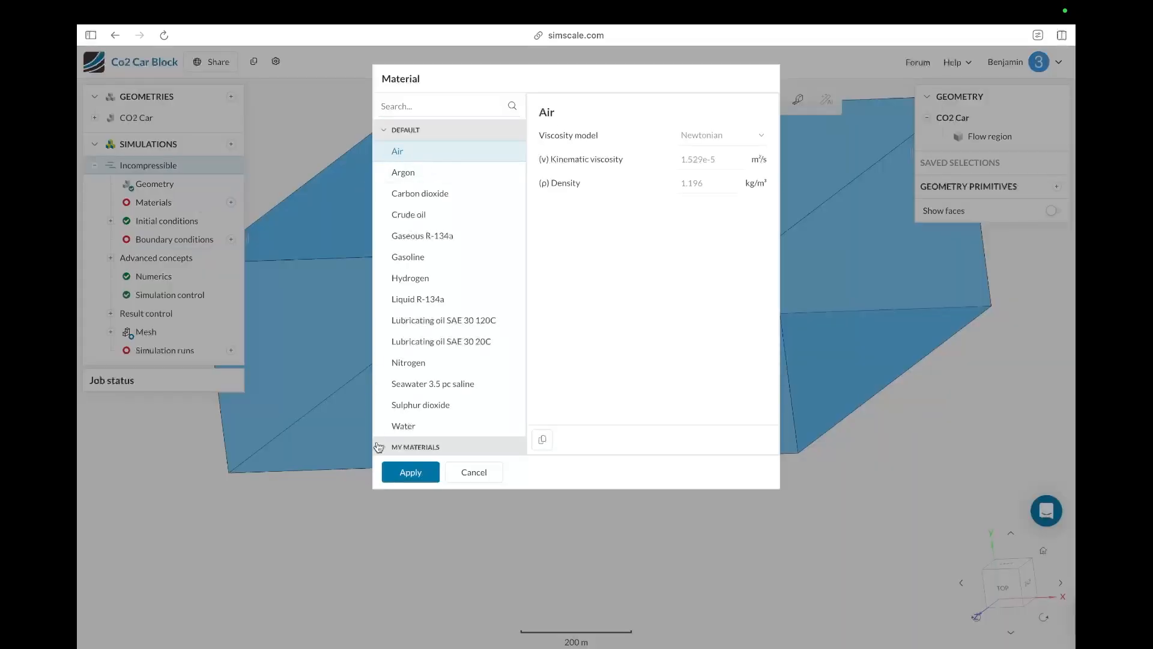
left_click(395, 473)
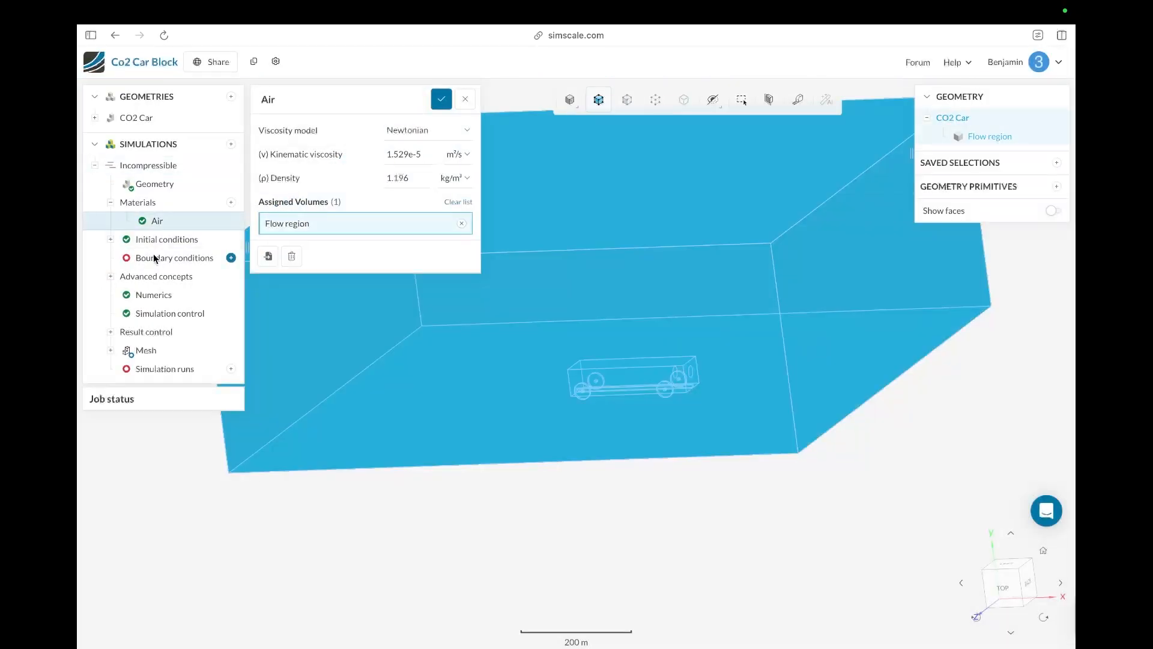
Step: Add a velocity inlet on the flow region's Min X face with Ux set to 10 m/s
left_click(231, 258)
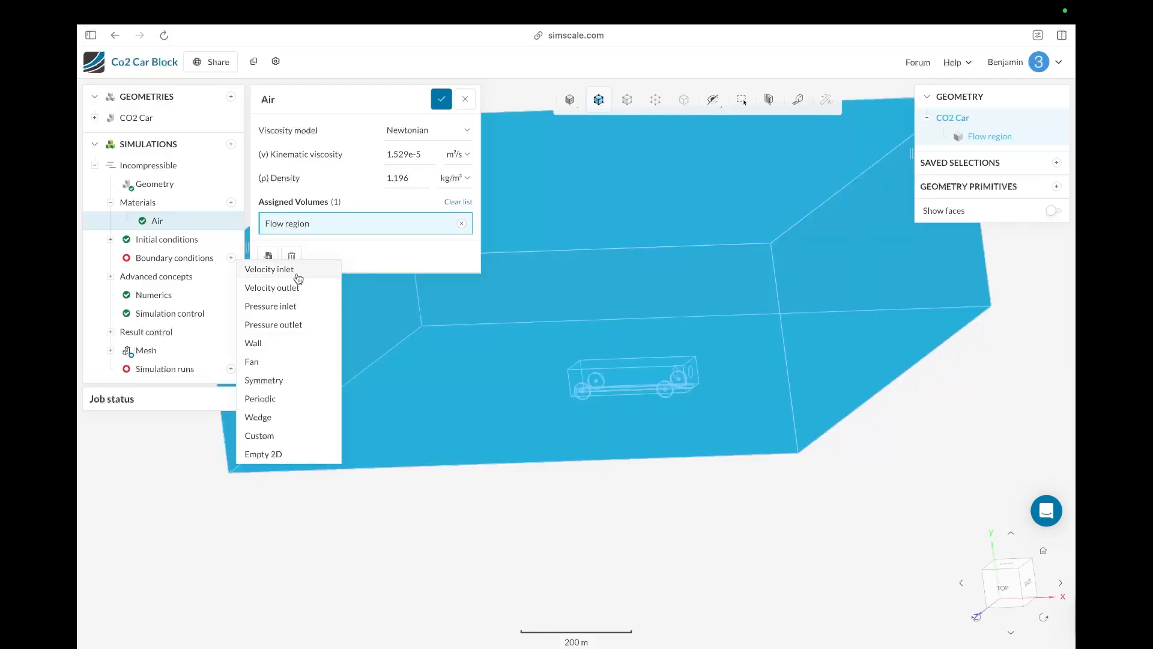
left_click(298, 277)
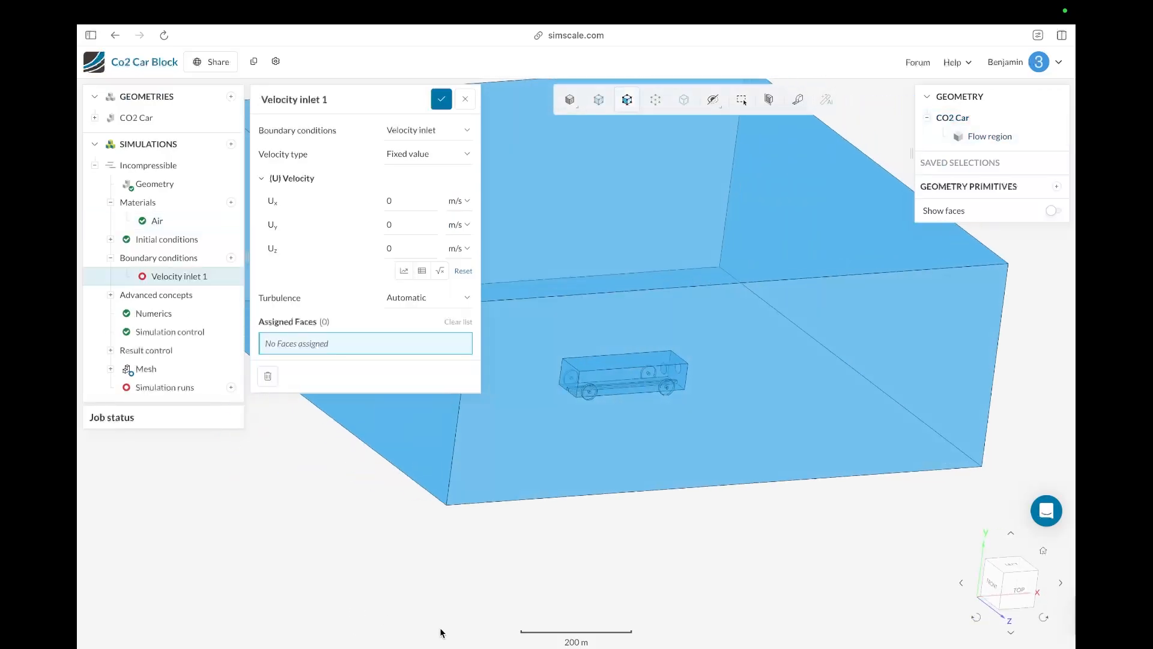
left_click(438, 427)
left_click_drag(440, 570, 480, 561)
left_click_drag(549, 413, 472, 464)
left_click_drag(610, 547, 707, 558)
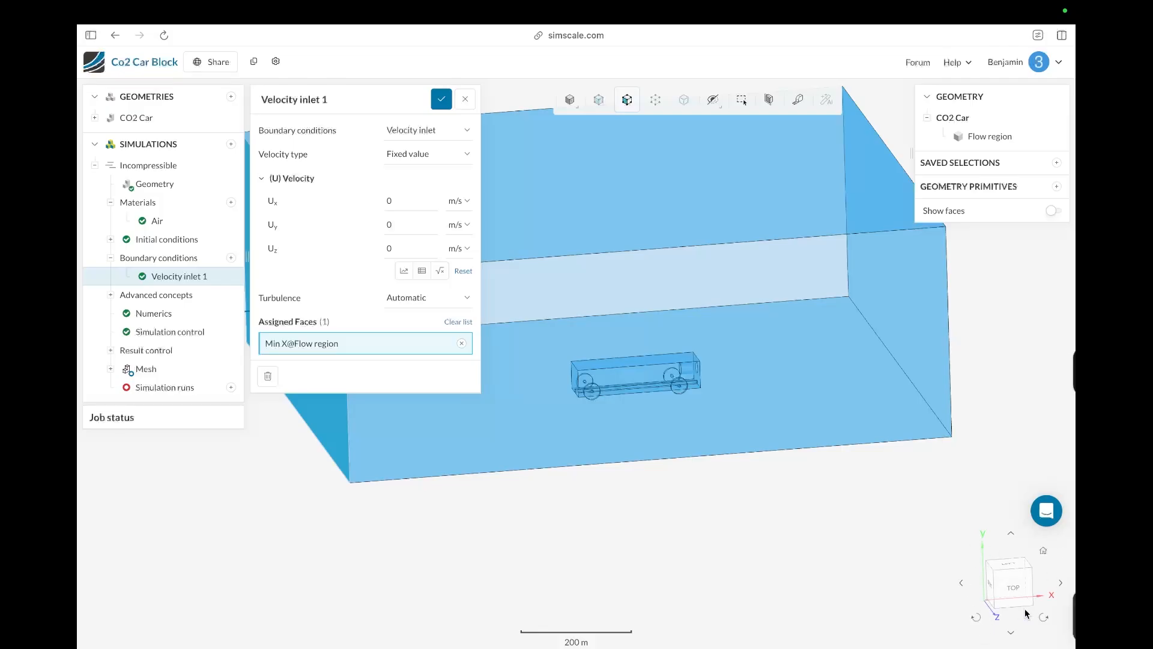
left_click_drag(766, 566, 727, 567)
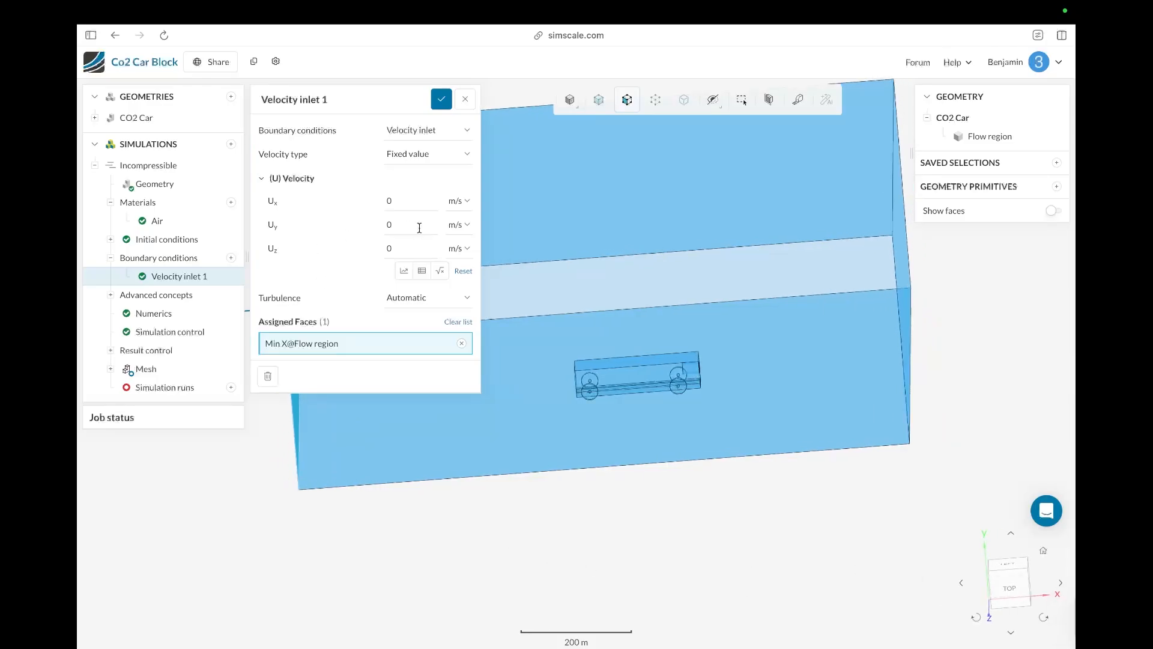
left_click(415, 200)
type("10")
left_click(441, 100)
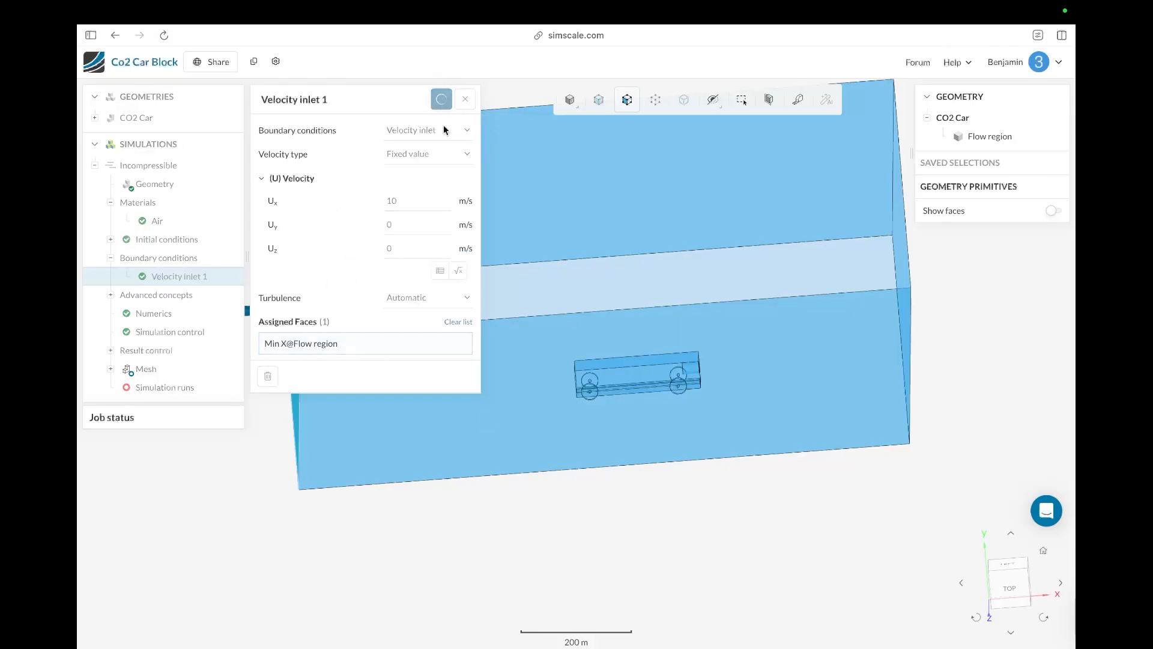
Step: Add a pressure outlet boundary condition on the flow region's Max X face
left_click_drag(513, 547, 468, 584)
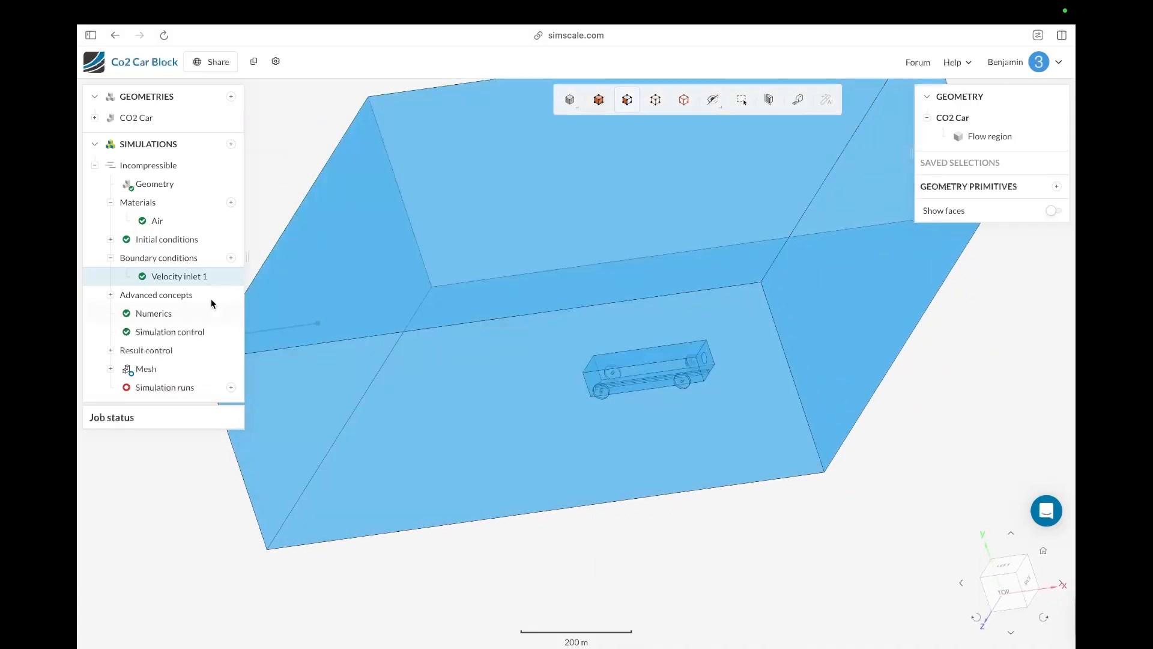
left_click(232, 257)
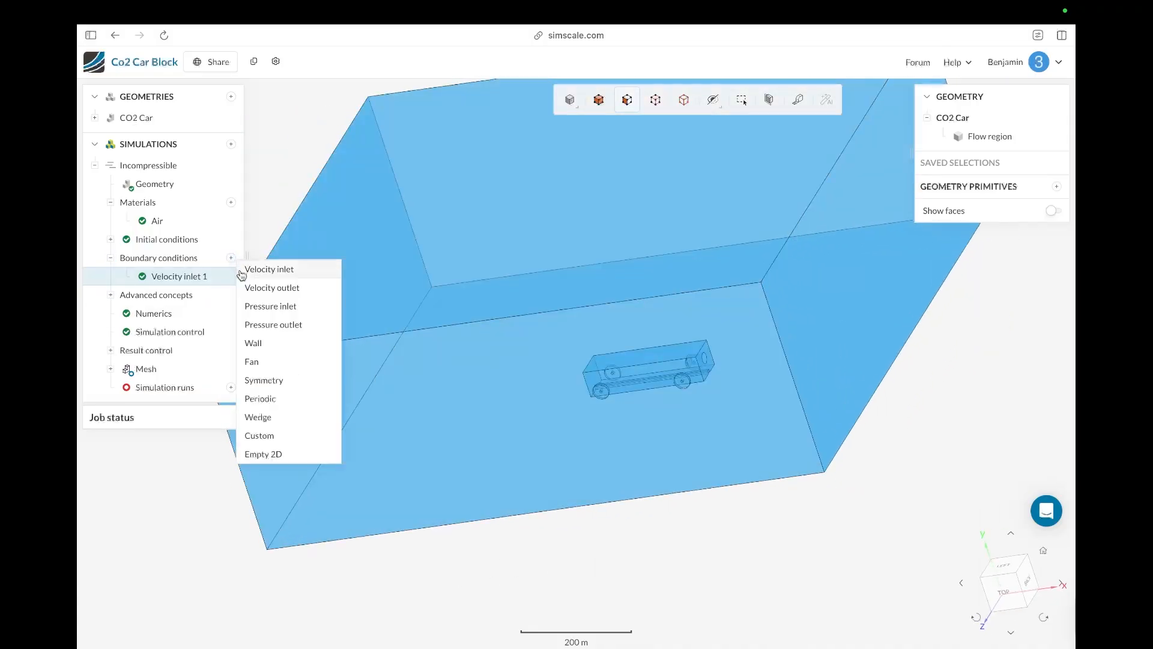
left_click(272, 325)
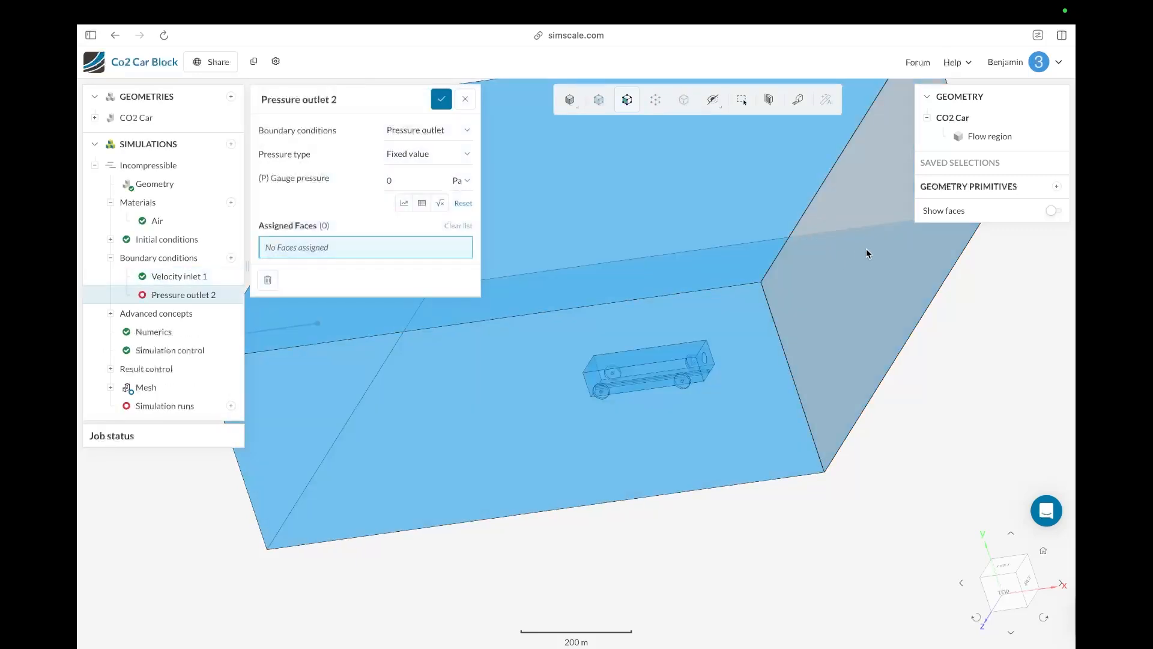
left_click(823, 275)
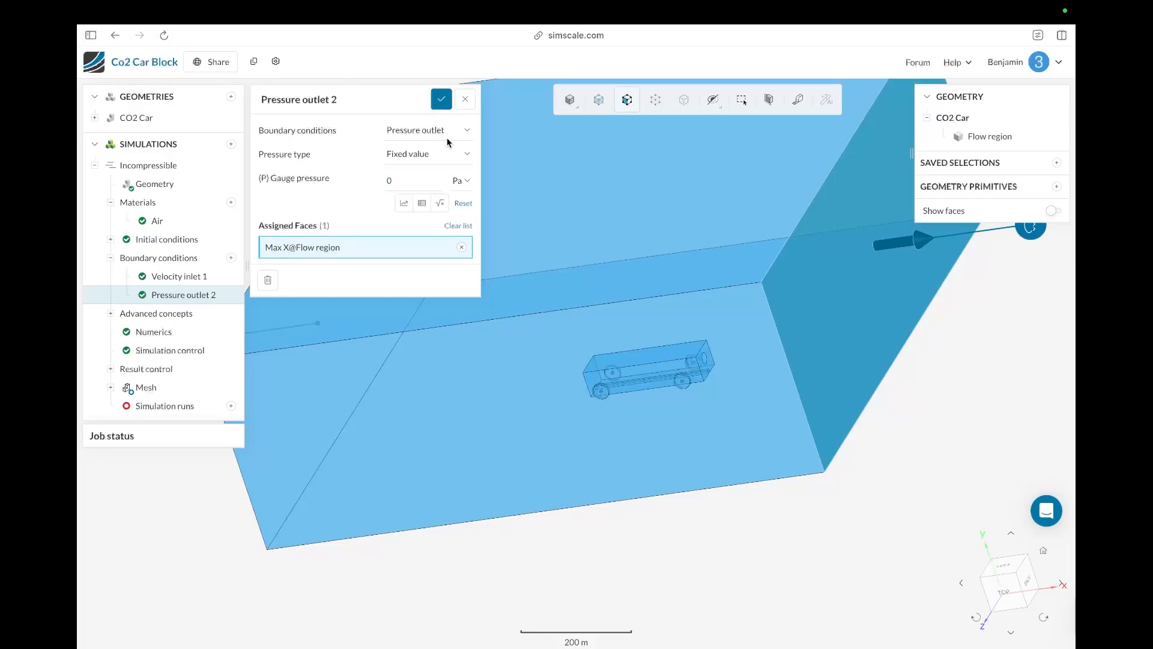
left_click(441, 100)
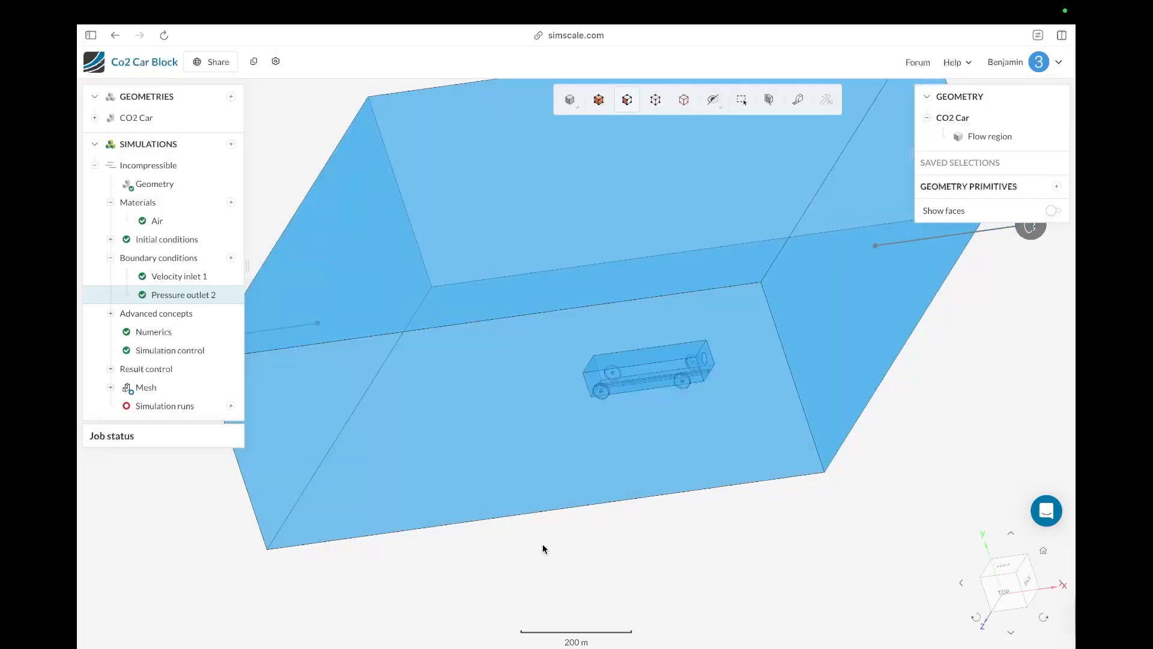
Step: Add a no-slip wall boundary condition on the flow region's Min Z, Max Y and Max Z faces
left_click_drag(543, 543, 459, 449)
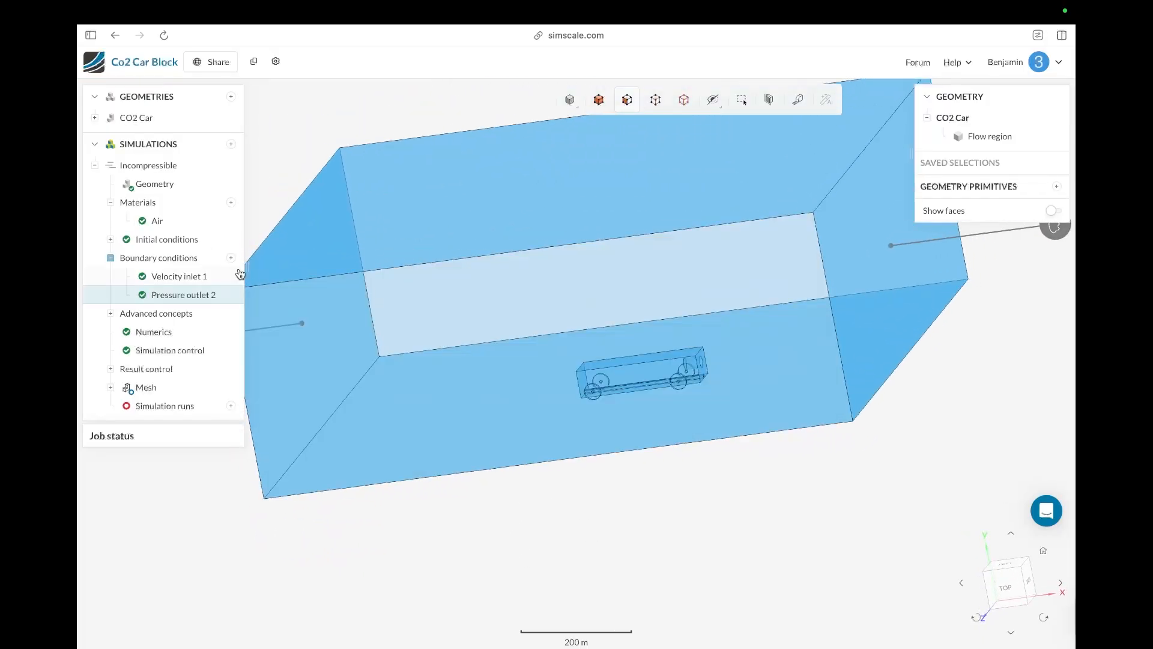
left_click(230, 257)
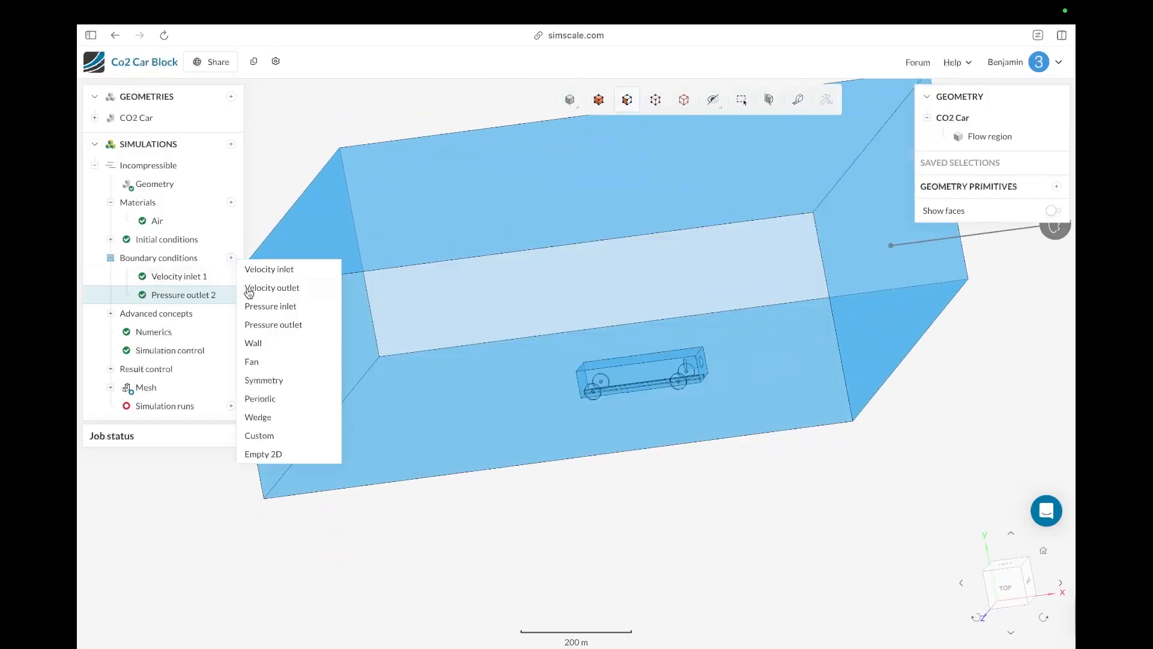
left_click(266, 349)
left_click_drag(502, 541, 461, 543)
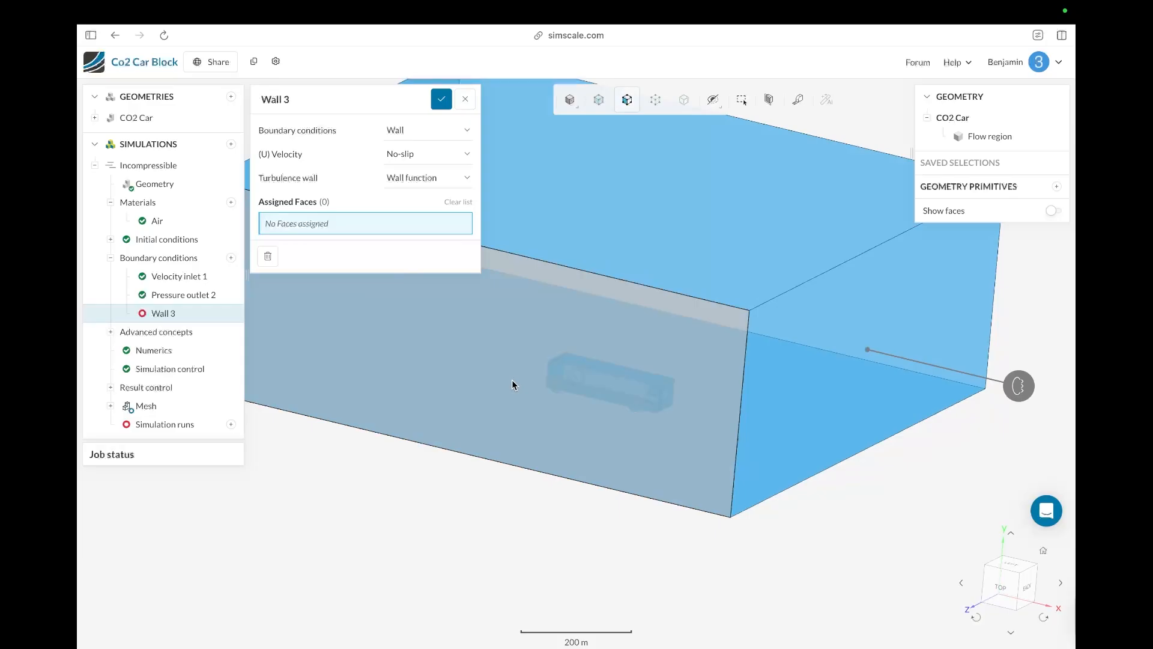
left_click(542, 345)
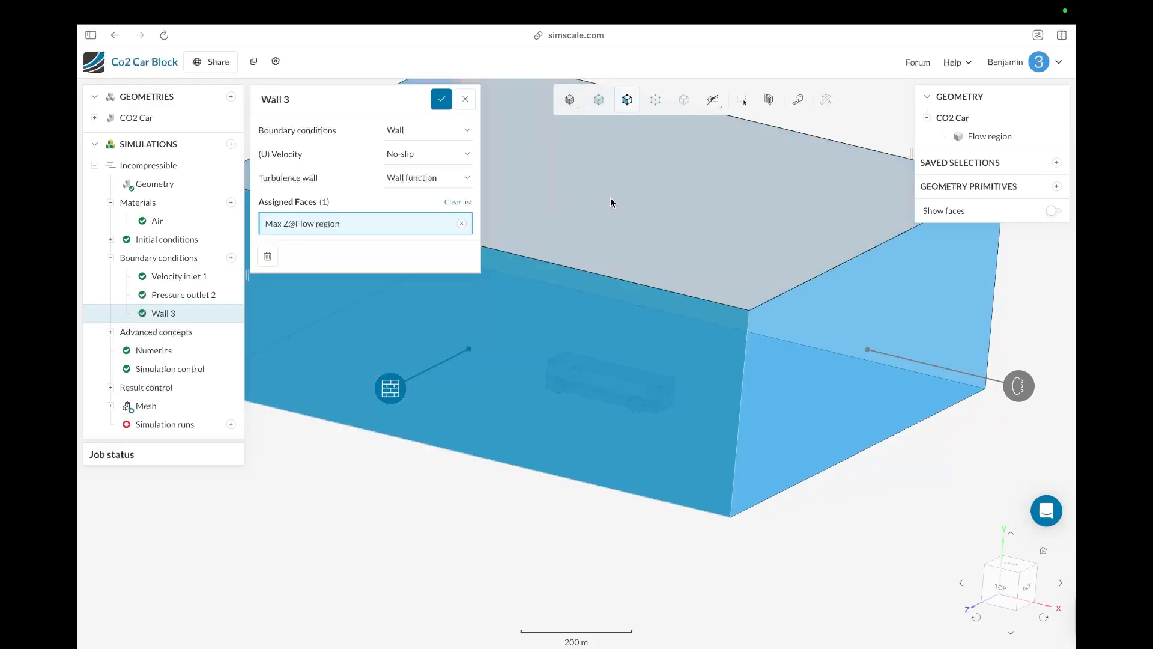
left_click(610, 202)
left_click_drag(642, 518, 553, 505)
left_click(678, 389)
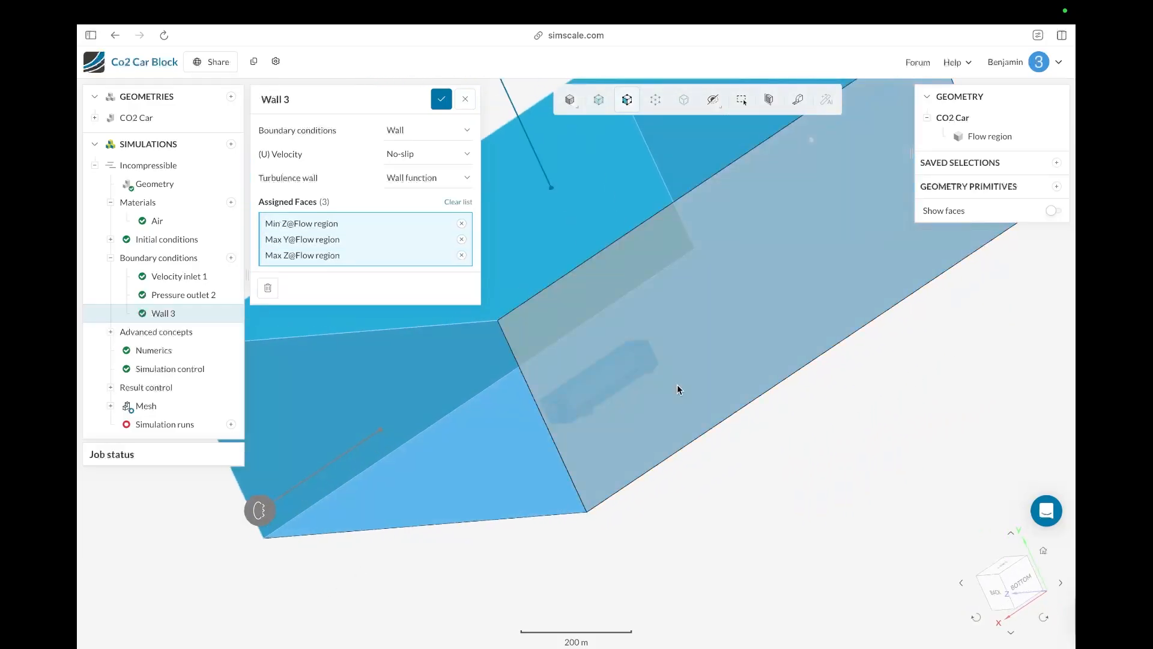
left_click_drag(676, 389, 880, 549)
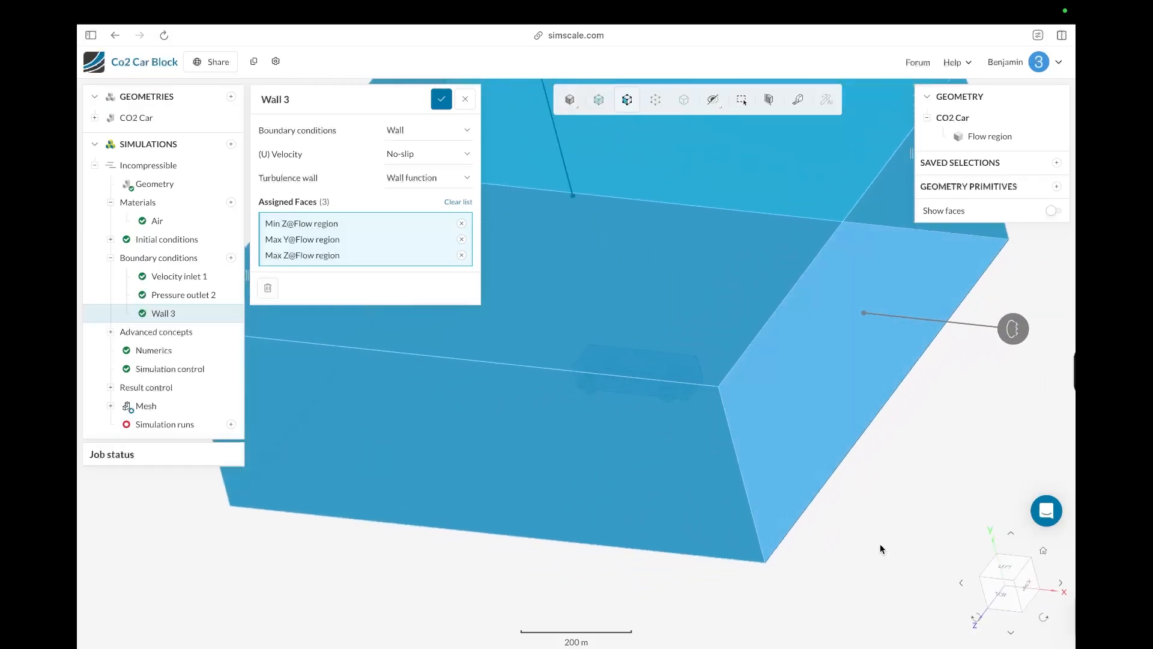
left_click(398, 178)
left_click(394, 179)
left_click(441, 99)
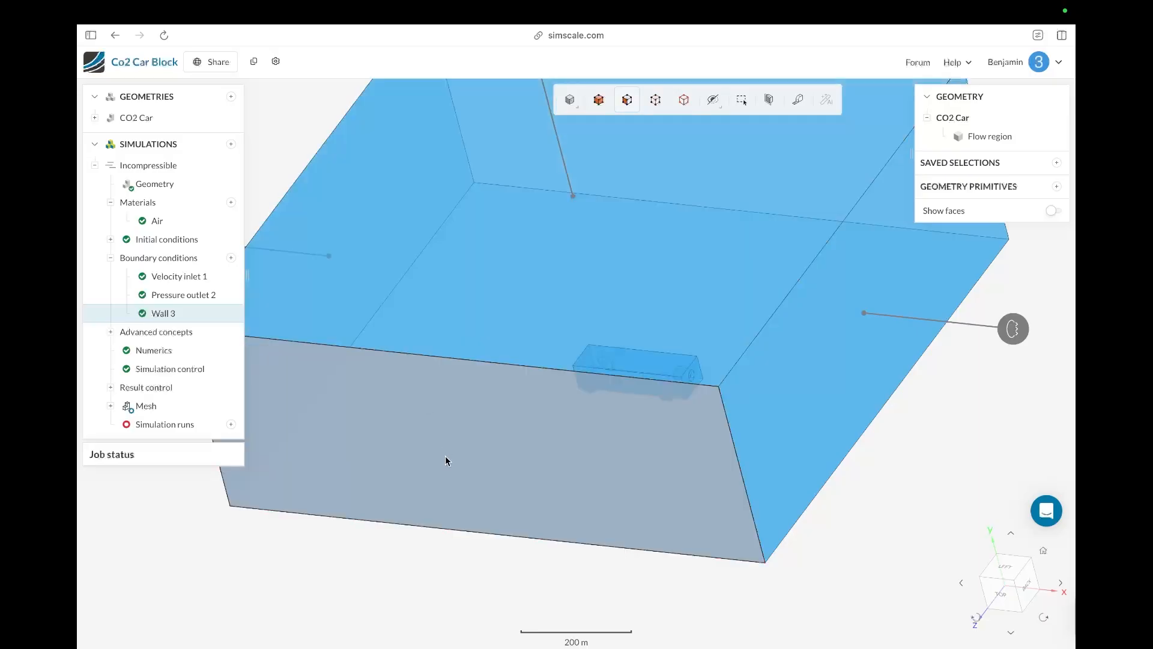
Step: Hide the flow region's Max Z, Max Y, Min Z, Max X and Min X faces so only the floor remains
right_click(445, 458)
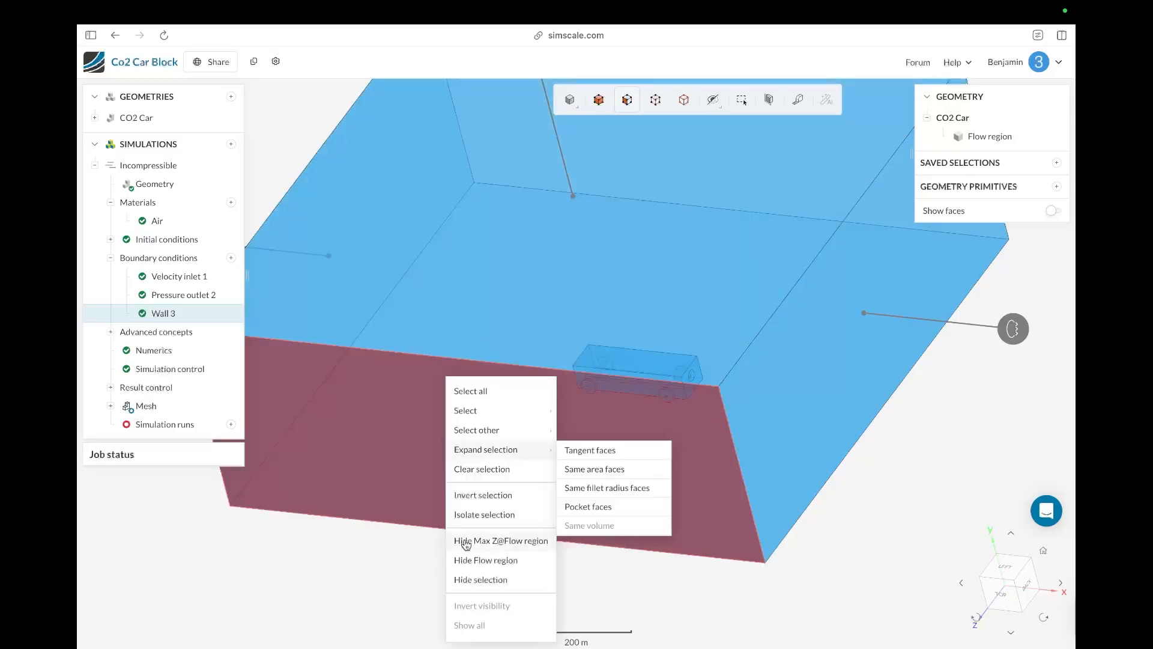
left_click(466, 542)
right_click(417, 341)
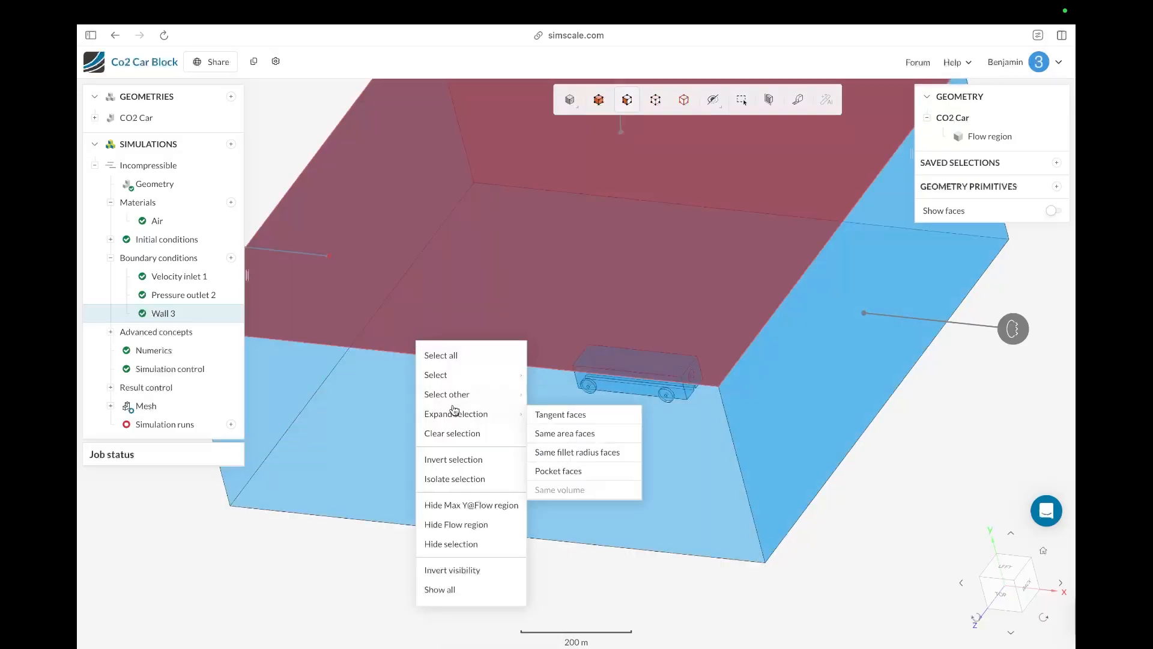
left_click(446, 505)
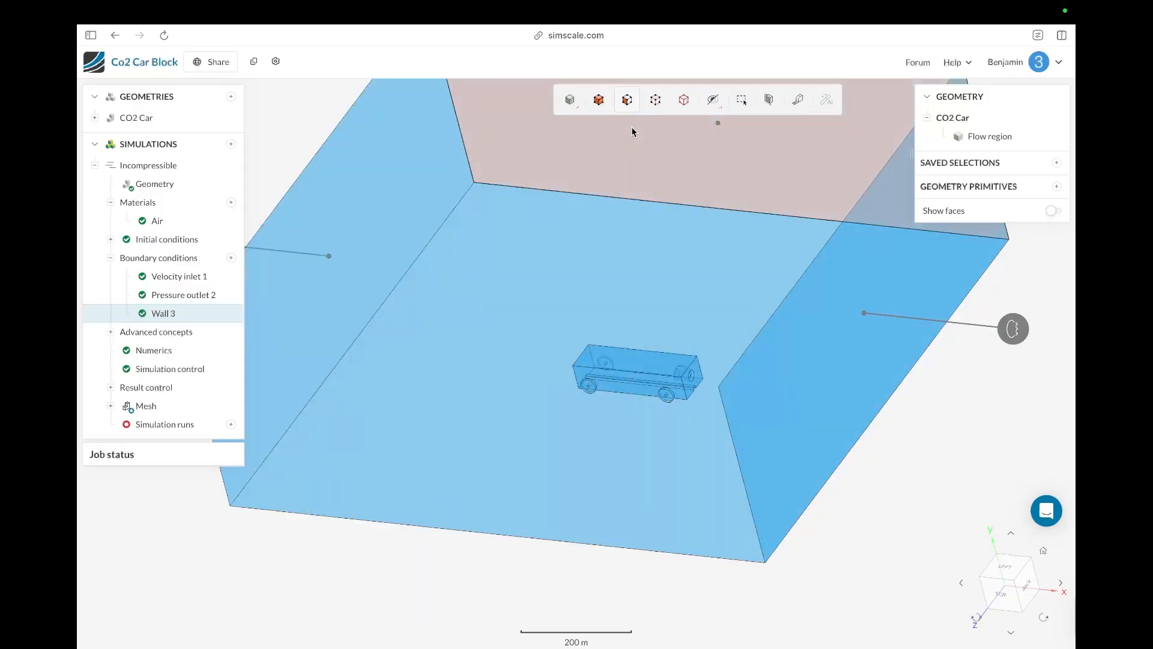
right_click(632, 126)
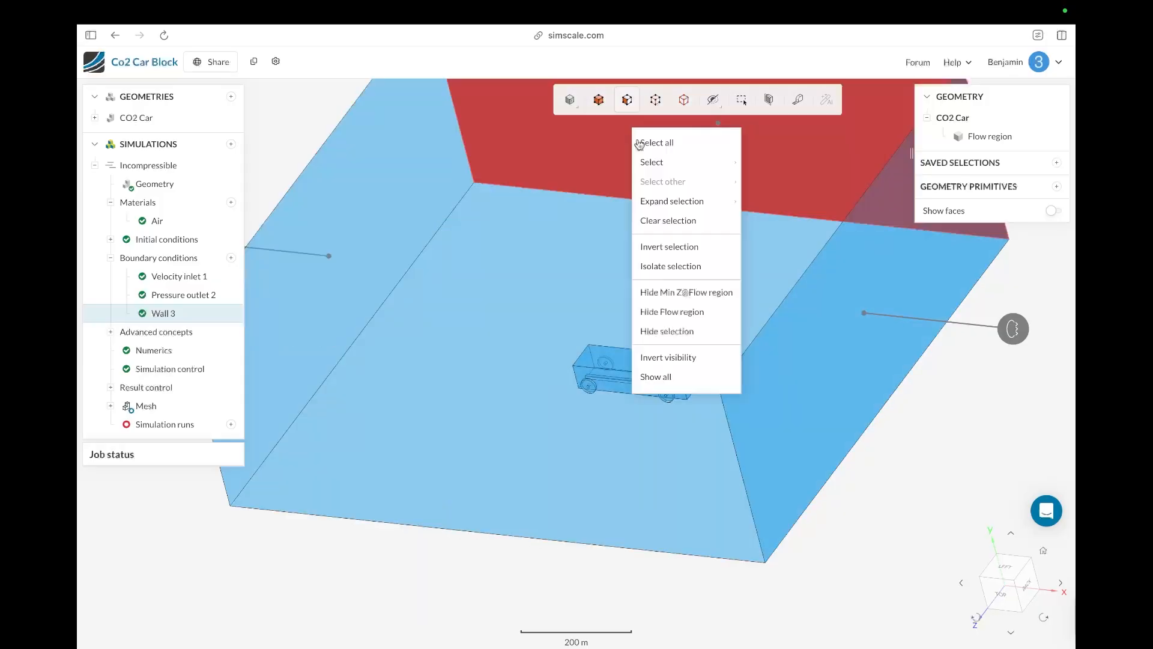
left_click(655, 294)
right_click(820, 339)
mouse_move(844, 394)
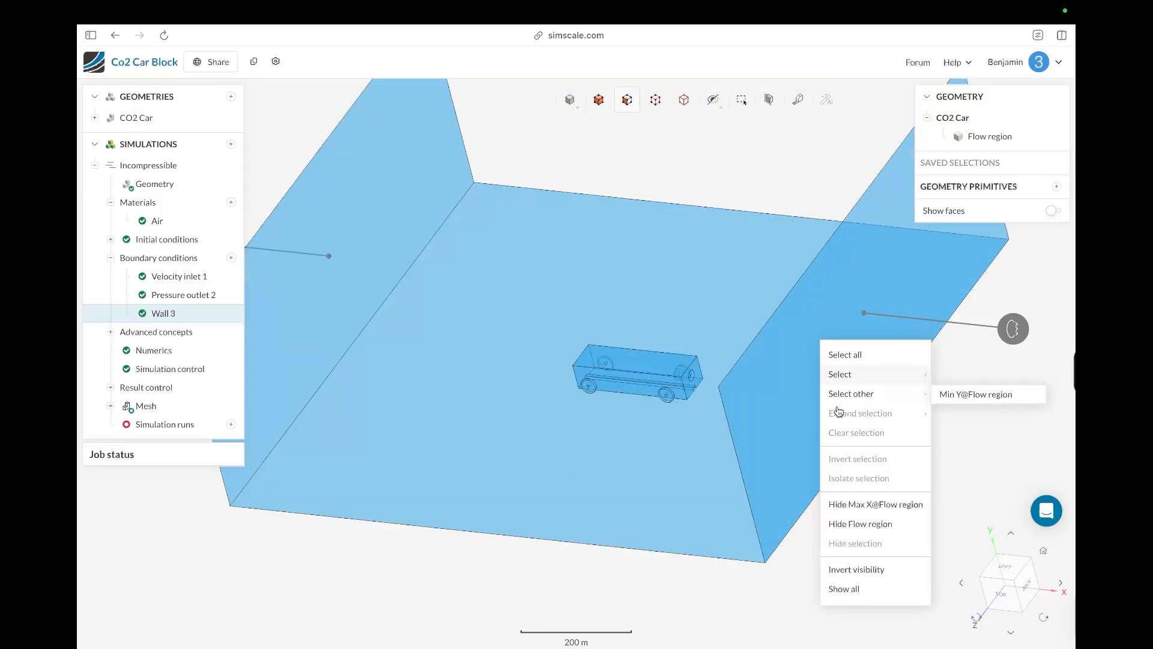
left_click(793, 487)
right_click(794, 483)
left_click(835, 539)
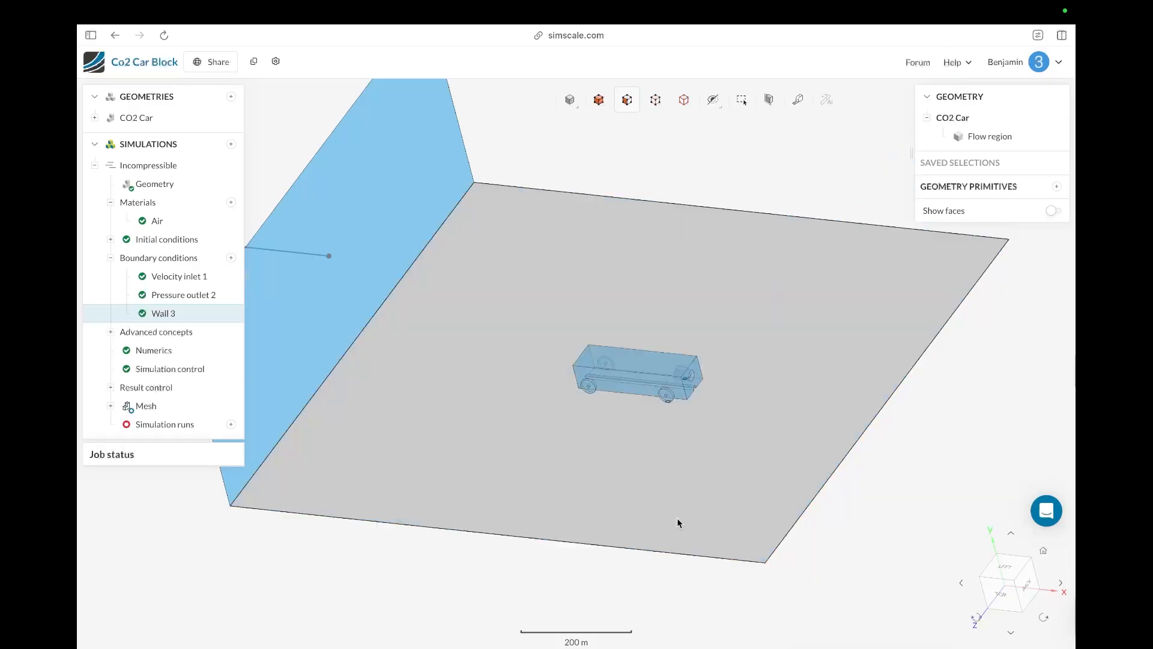
right_click(312, 336)
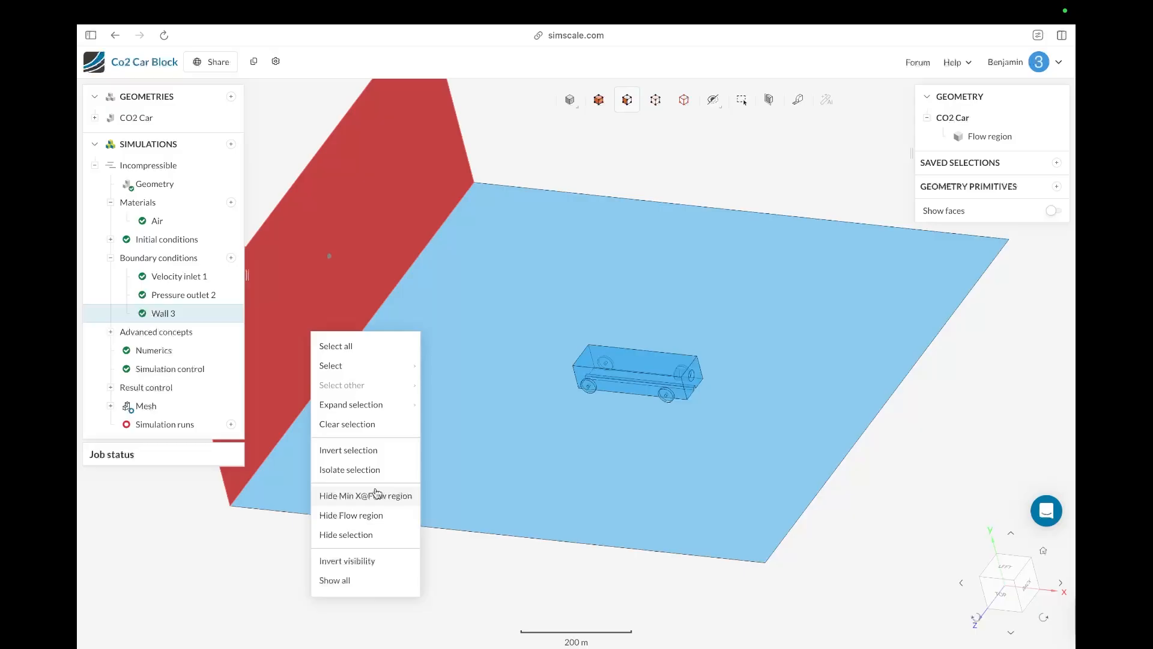
left_click(377, 495)
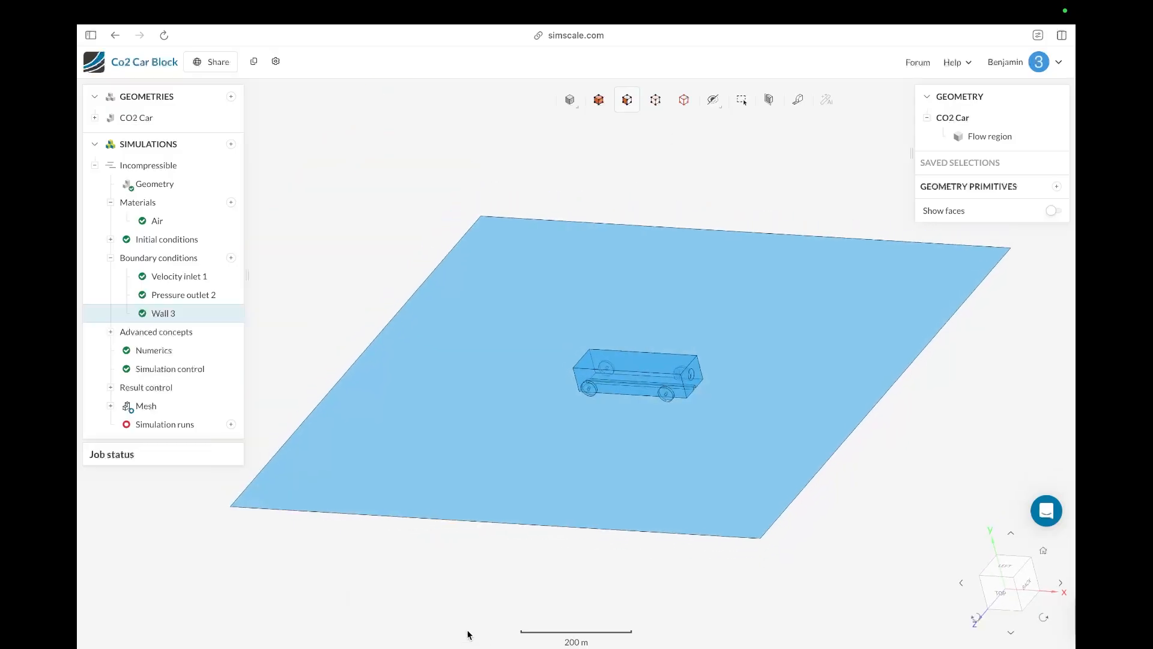
Step: Add a no-slip wall boundary condition on the flow region's Min Y face with Full resolution turbulence wall treatment
left_click_drag(468, 635, 432, 579)
left_click(570, 99)
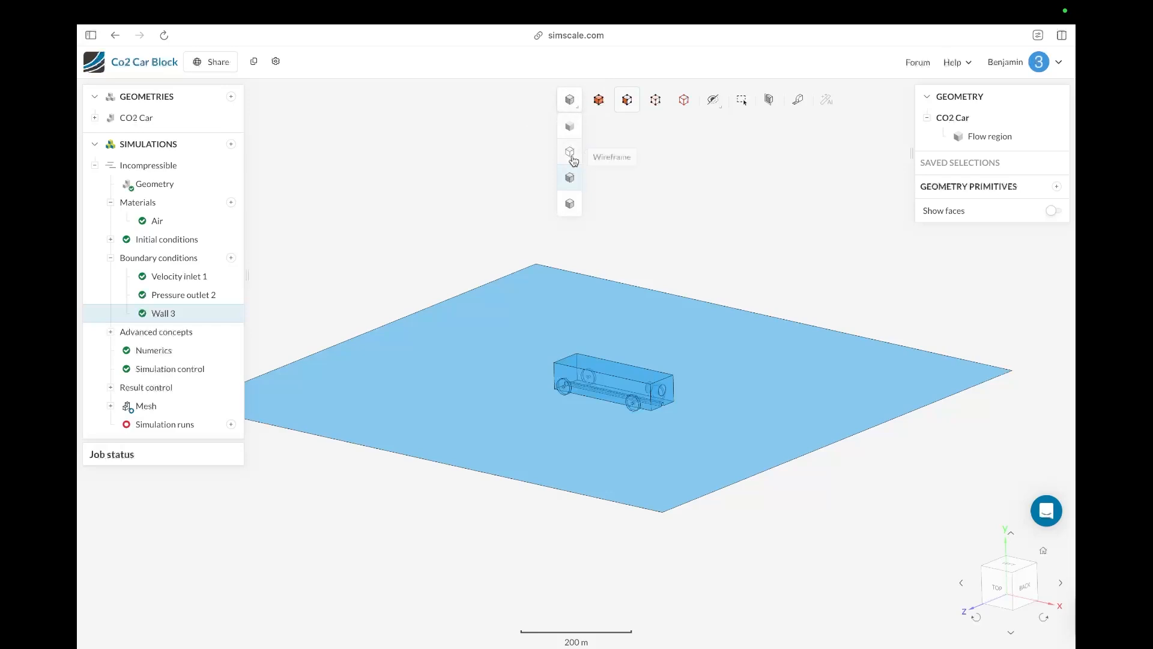
left_click(570, 128)
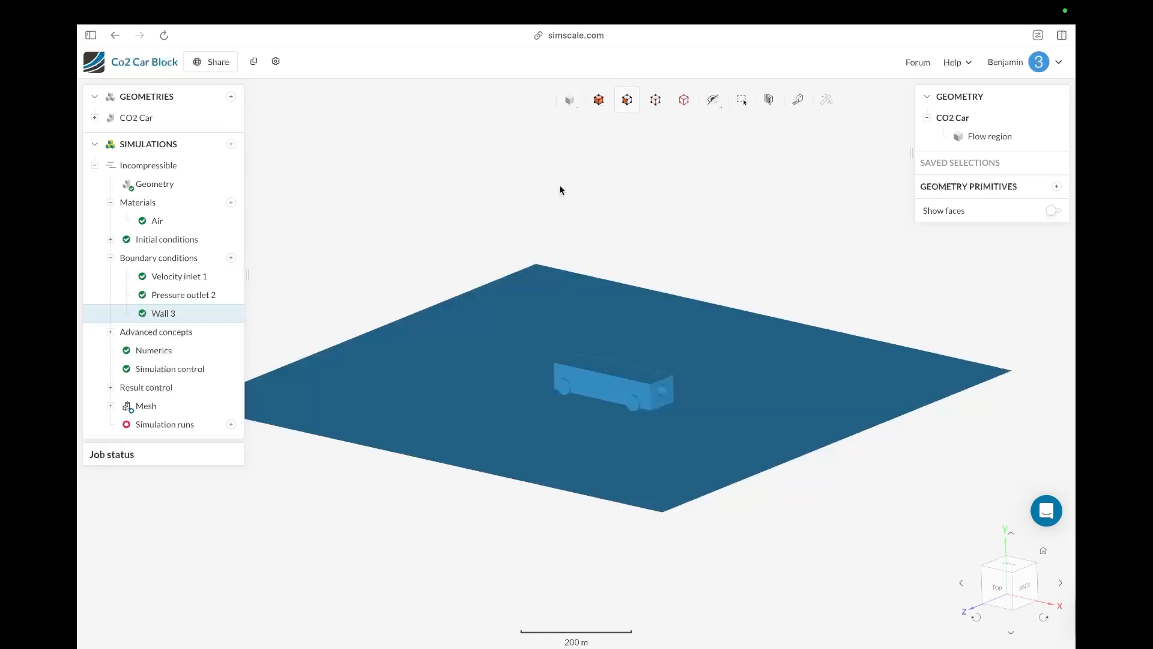
left_click(570, 100)
left_click(565, 197)
left_click_drag(367, 540, 596, 539)
scroll(575, 334, "up", 1)
scroll(590, 299, "down", 1)
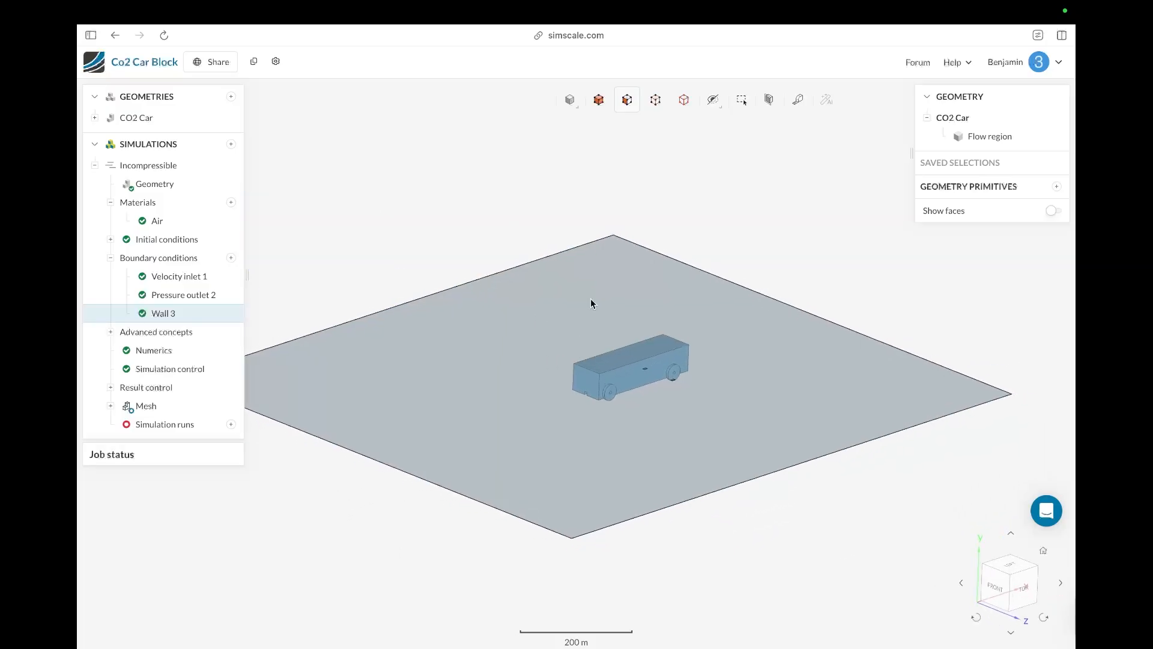
scroll(618, 355, "up", 3)
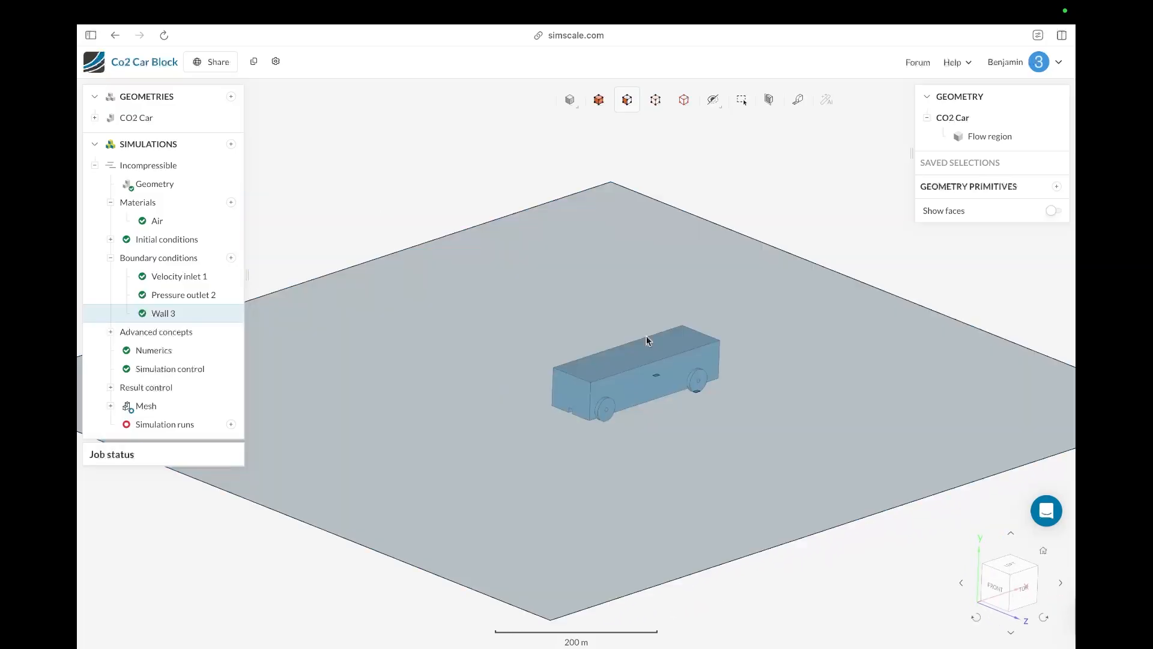
scroll(653, 334, "up", 1)
scroll(585, 447, "up", 1)
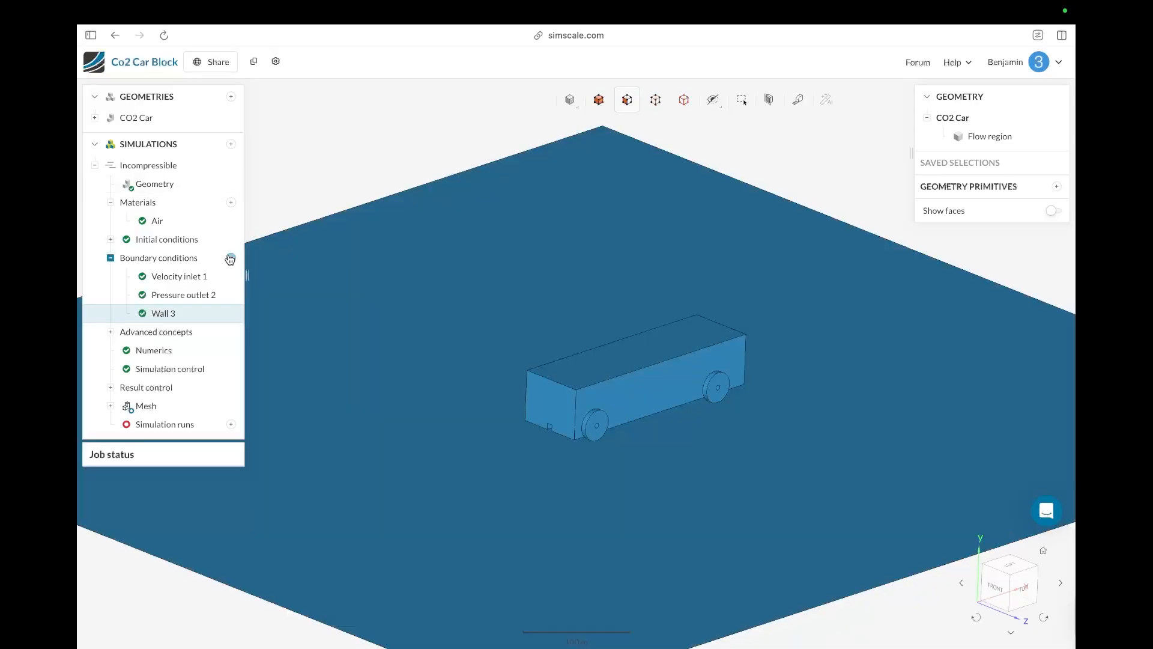
left_click(231, 258)
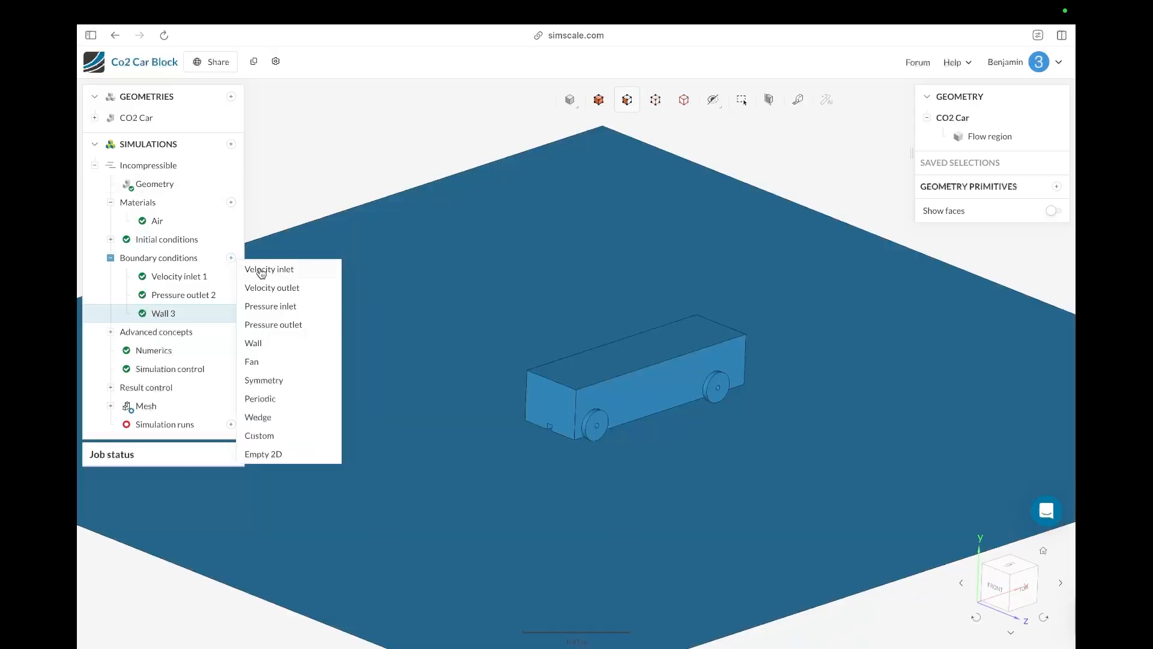
left_click(270, 346)
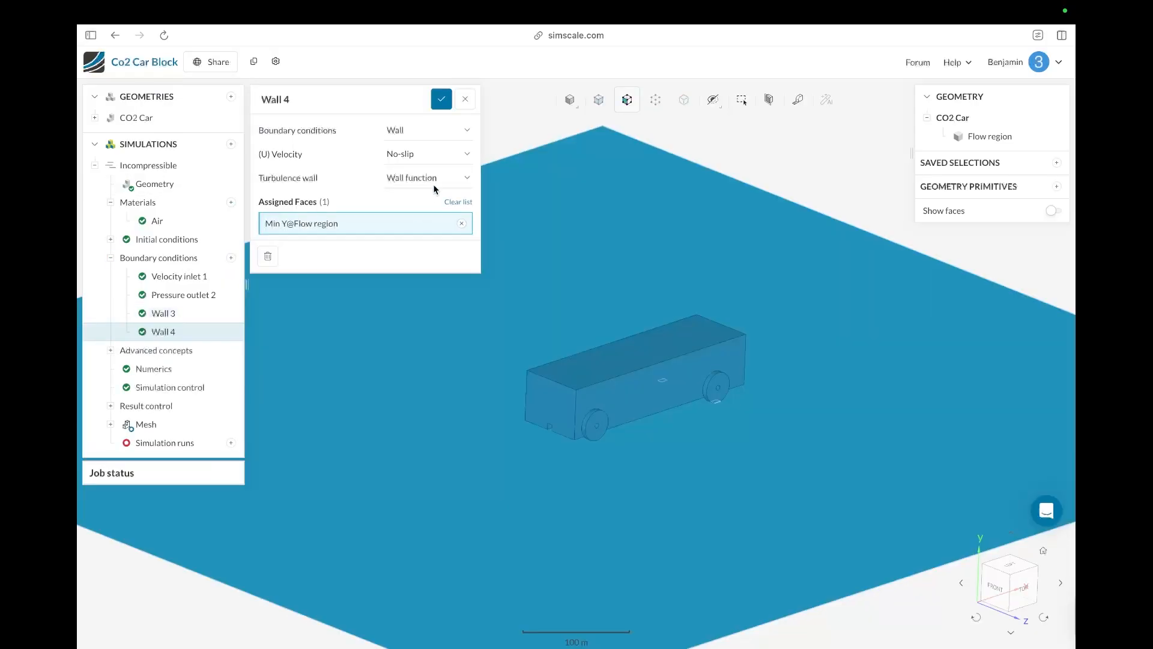
left_click(427, 178)
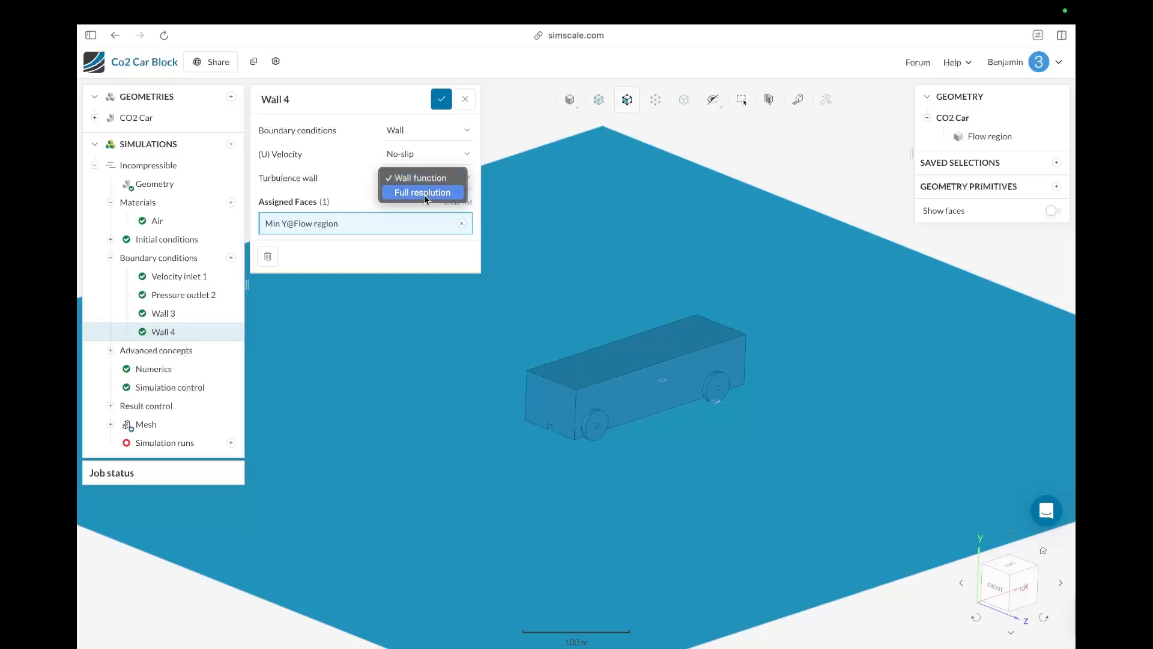
left_click(405, 200)
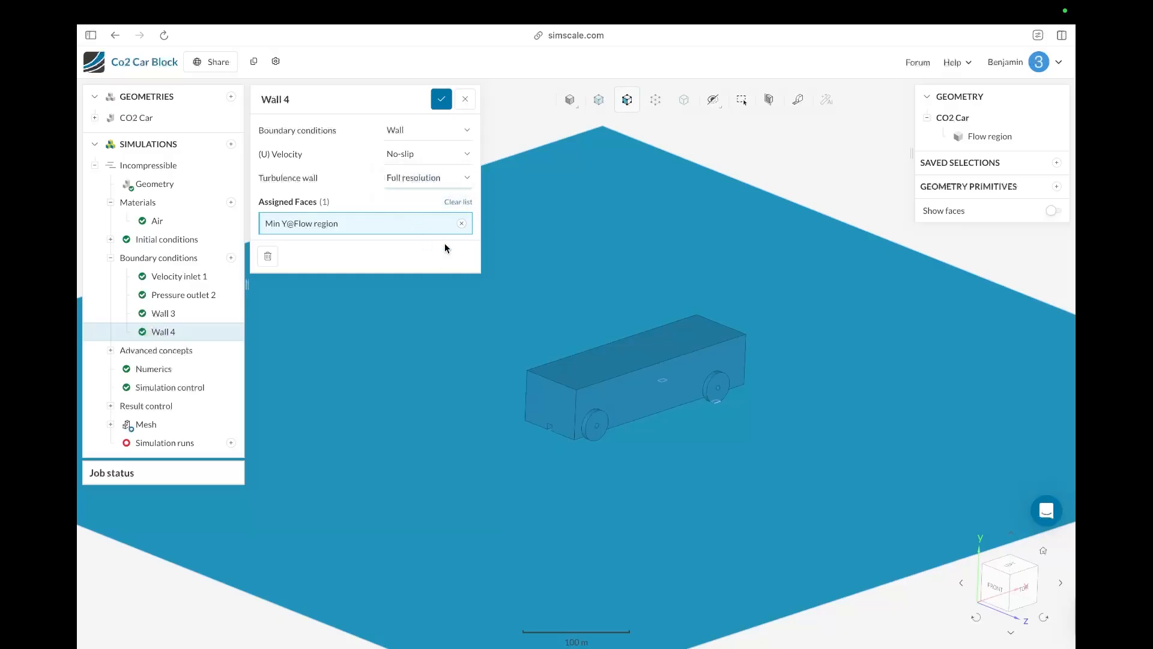
left_click(442, 99)
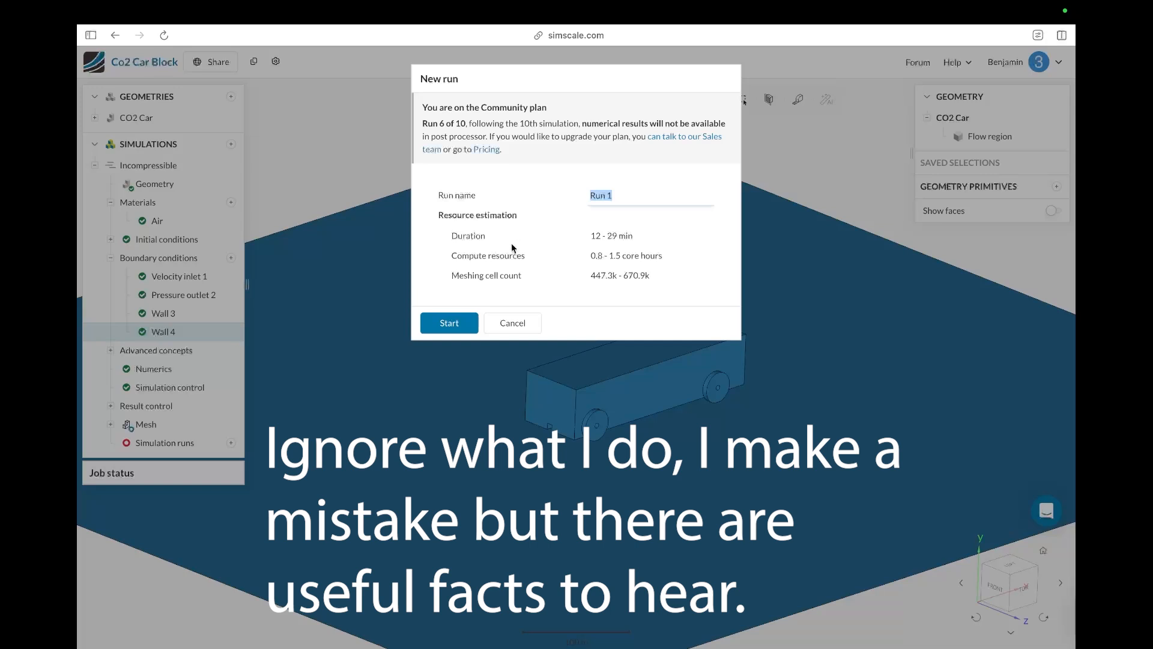
Step: Review the resource estimate and start a new simulation run named Run 1
left_click_drag(581, 237, 659, 292)
right_click(659, 292)
left_click(557, 233)
left_click_drag(593, 232, 627, 238)
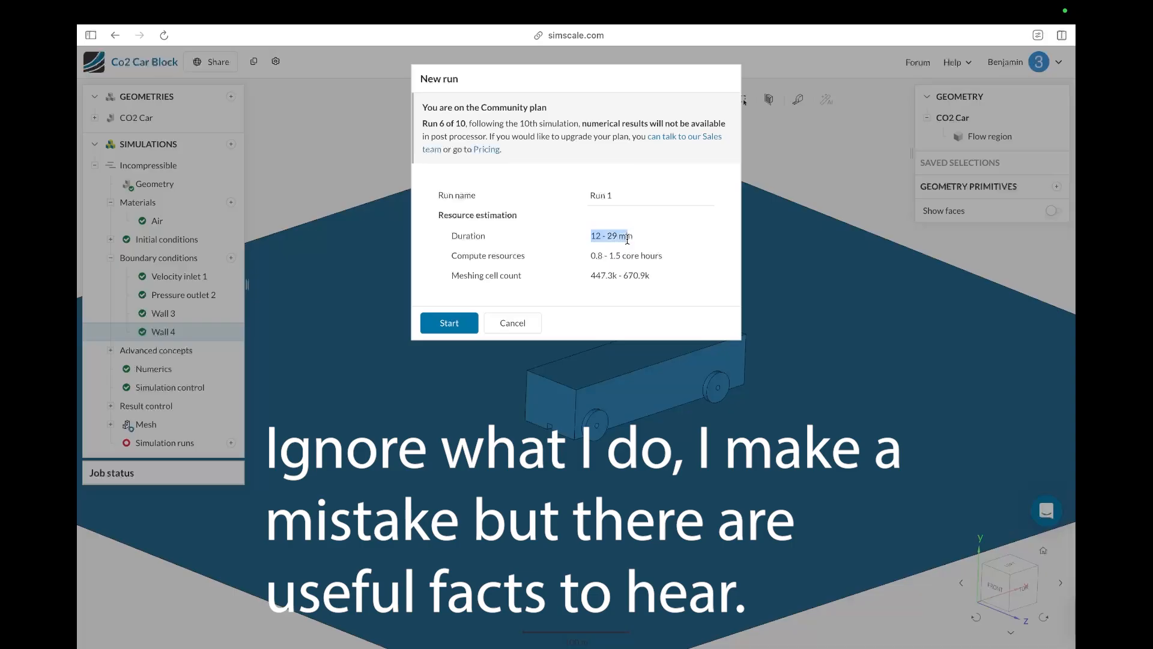
left_click(571, 253)
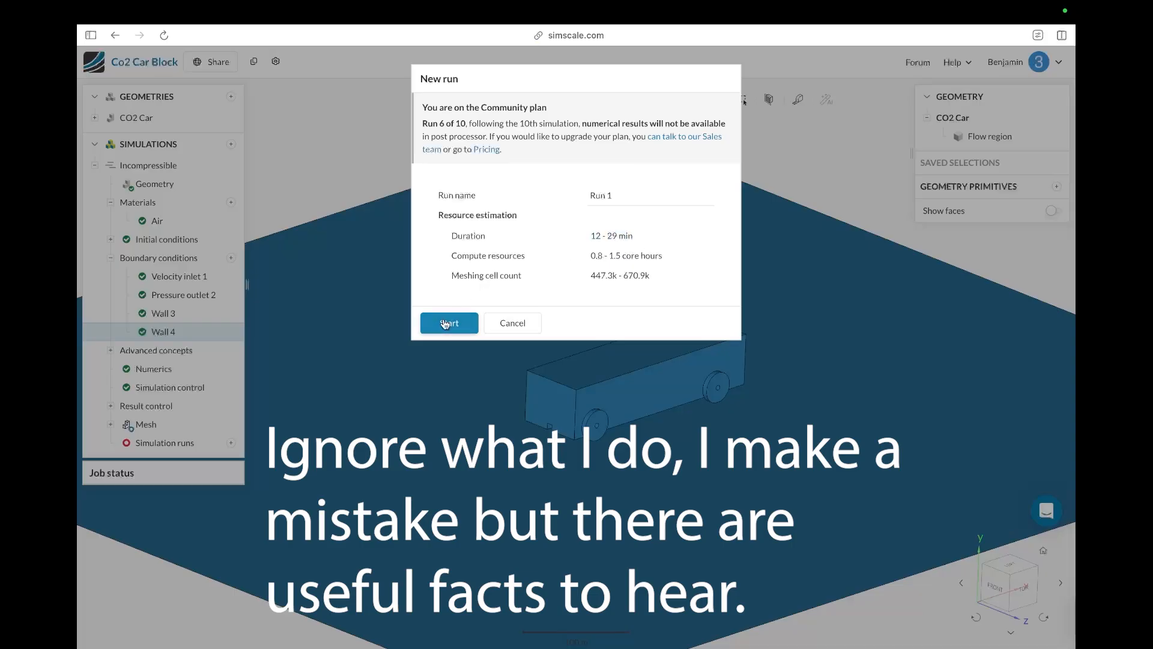
left_click_drag(606, 233, 618, 234)
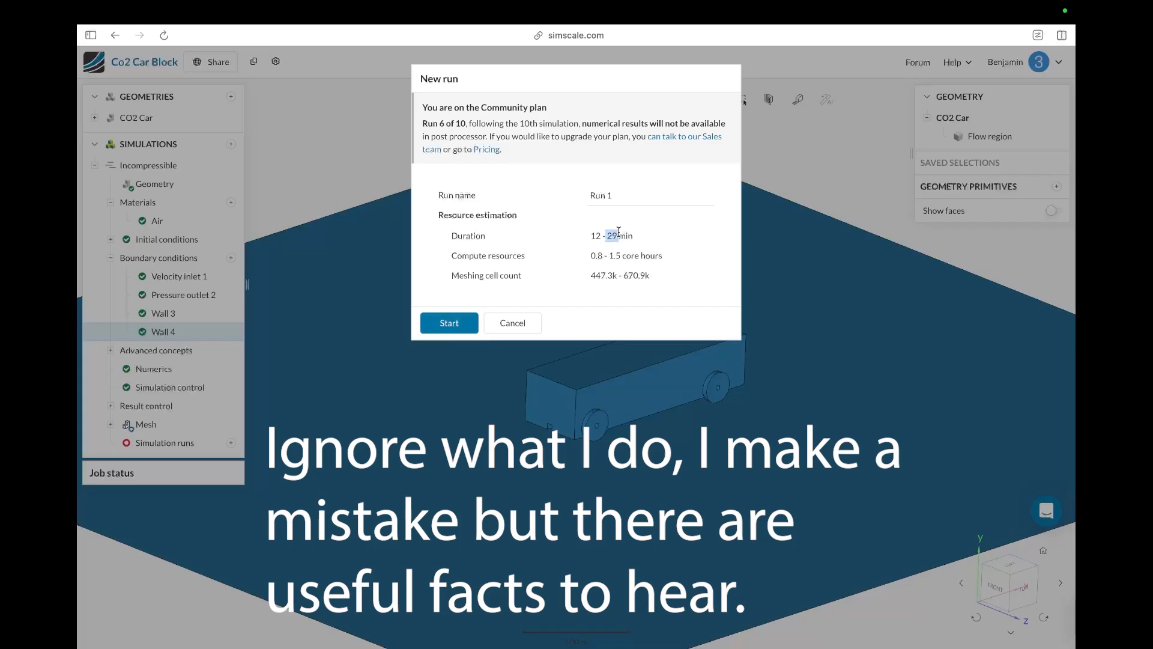
left_click(541, 260)
left_click(447, 327)
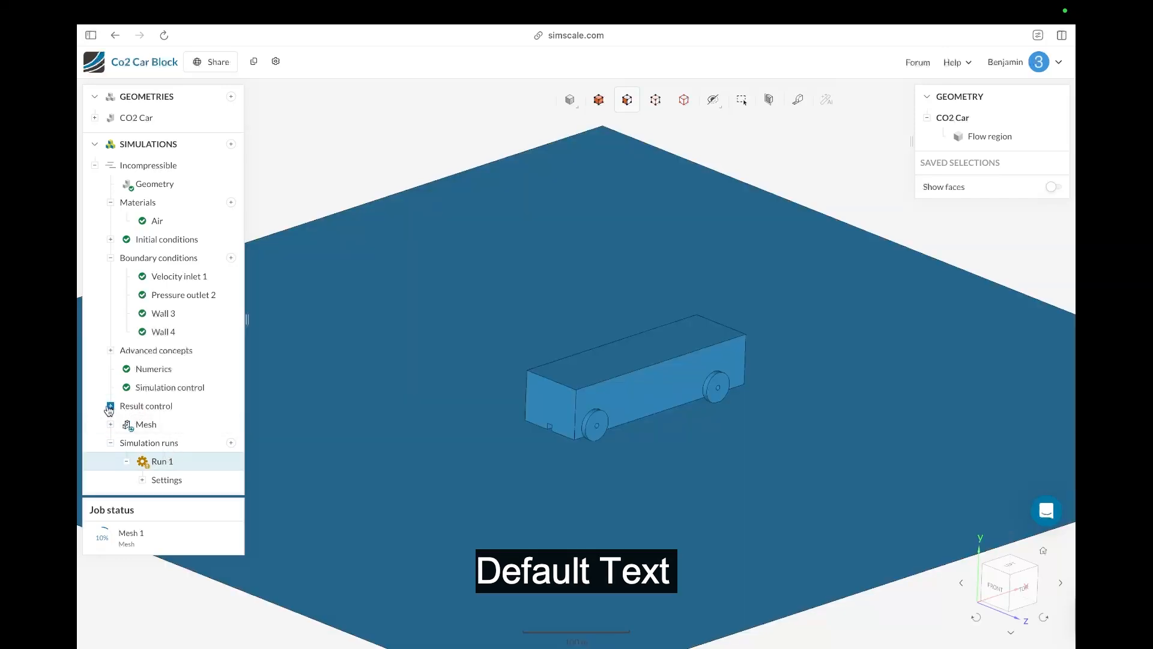
Step: Add a Forces and moments result control and assign the car's side body and wheel faces to it
left_click(110, 406)
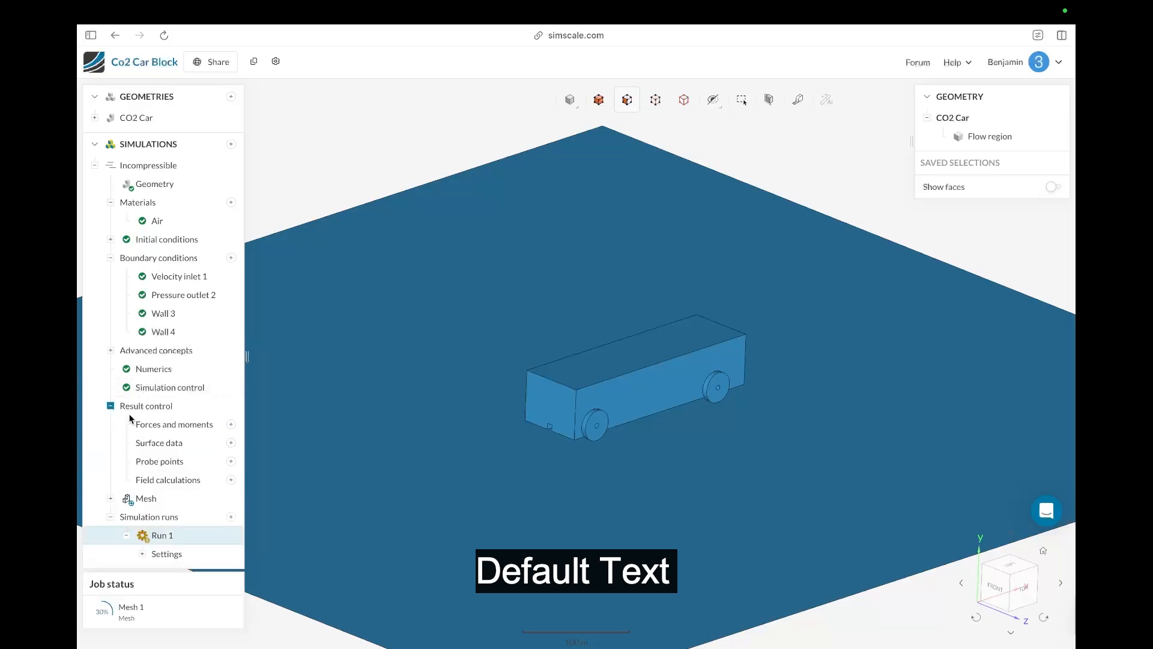
left_click(230, 425)
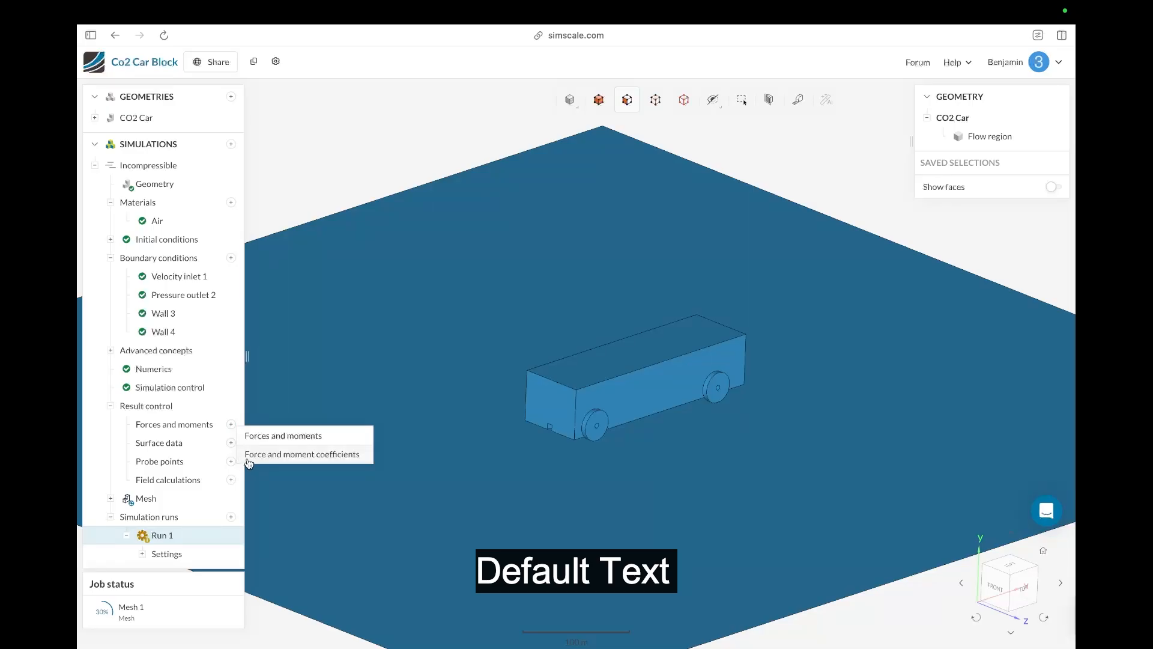
left_click(260, 437)
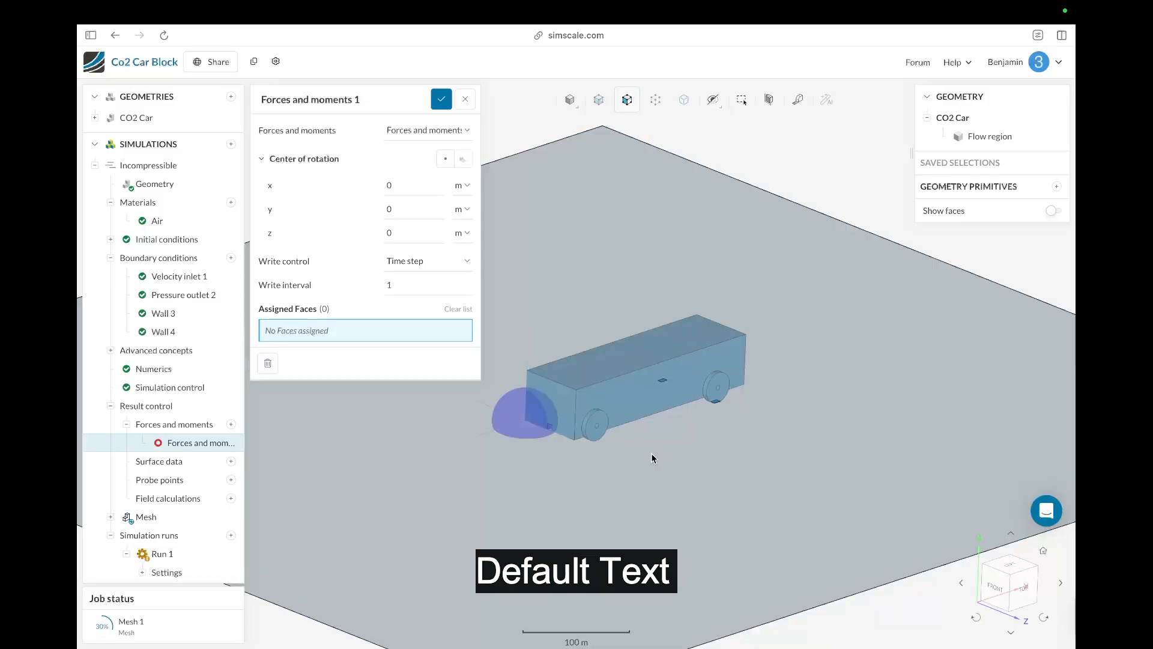
left_click(651, 457)
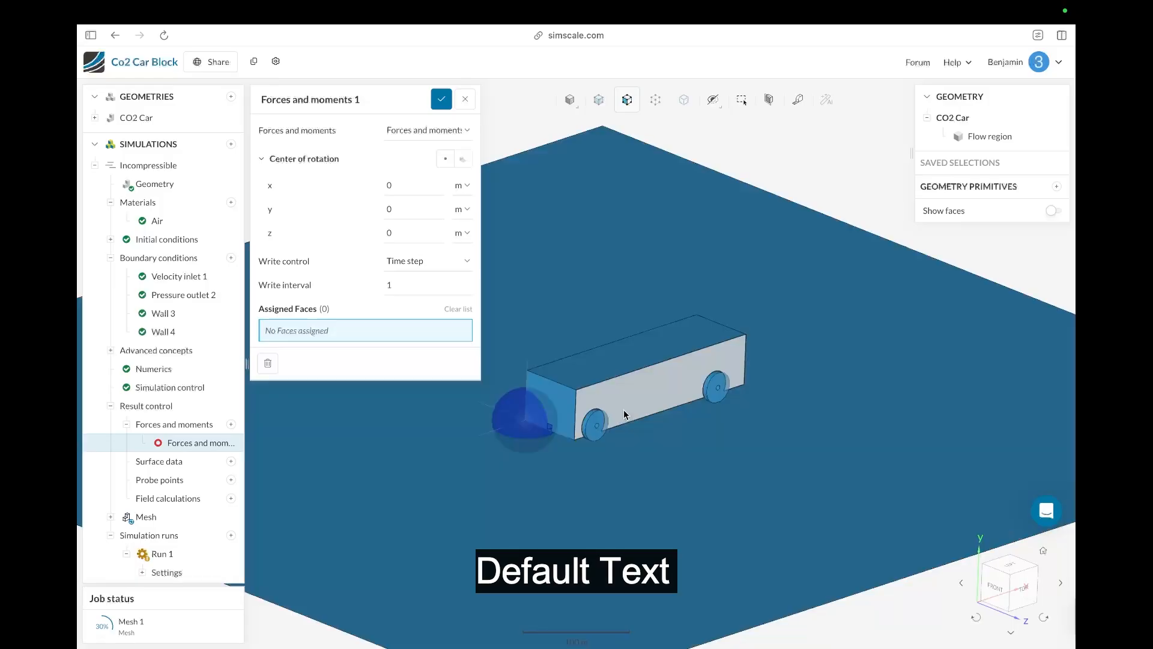
left_click(591, 423)
left_click(593, 425)
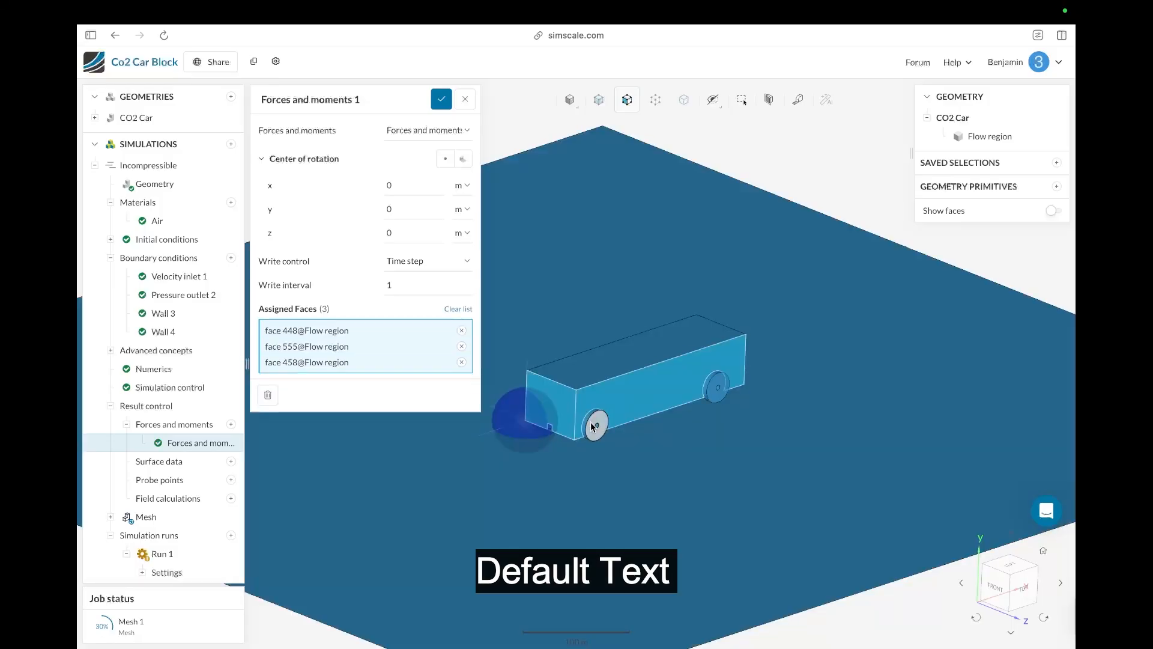
left_click(711, 384)
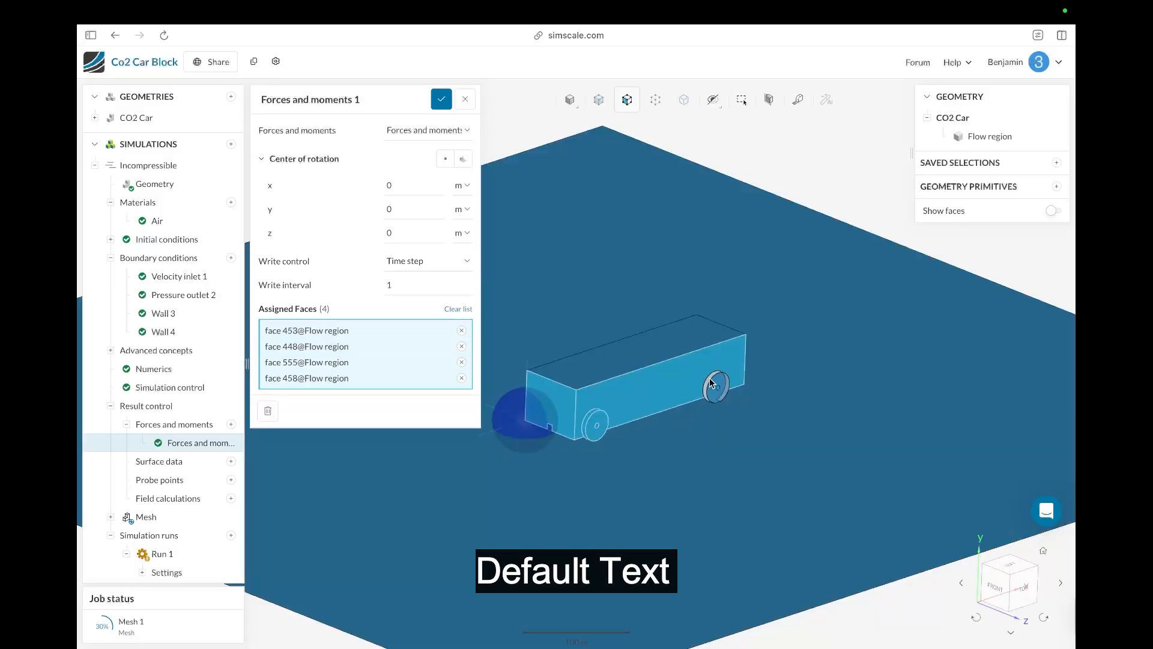
left_click(712, 385)
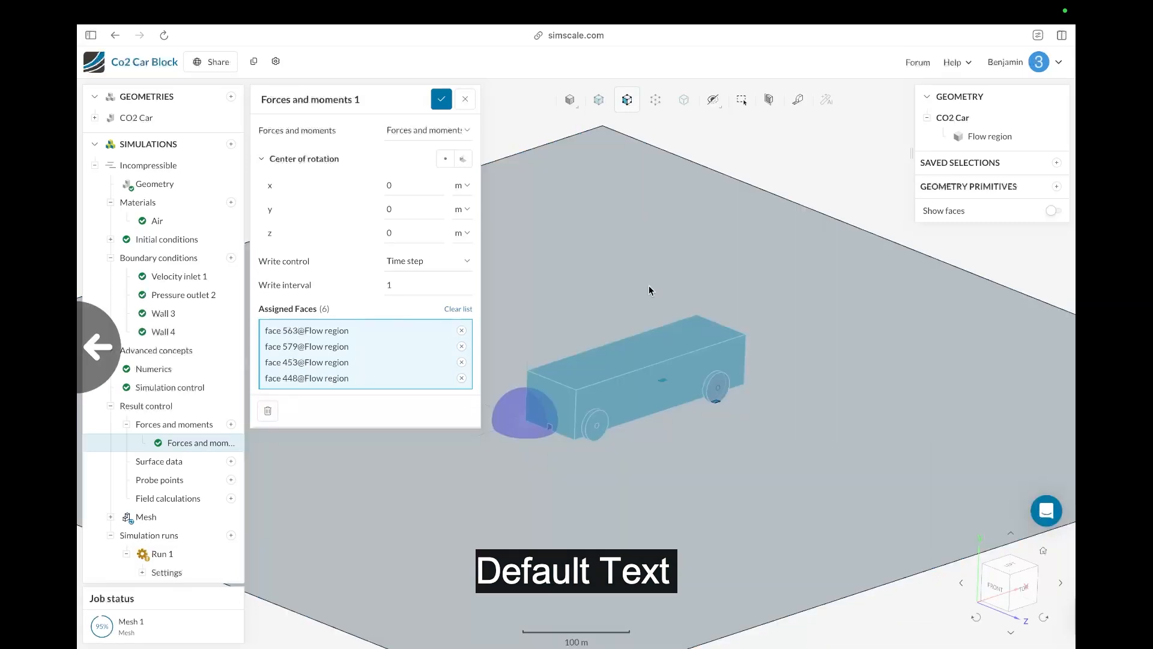
Step: Assign more of the car's body and wheel faces to the Forces and moments control
left_click_drag(556, 296, 592, 438)
left_click(742, 451)
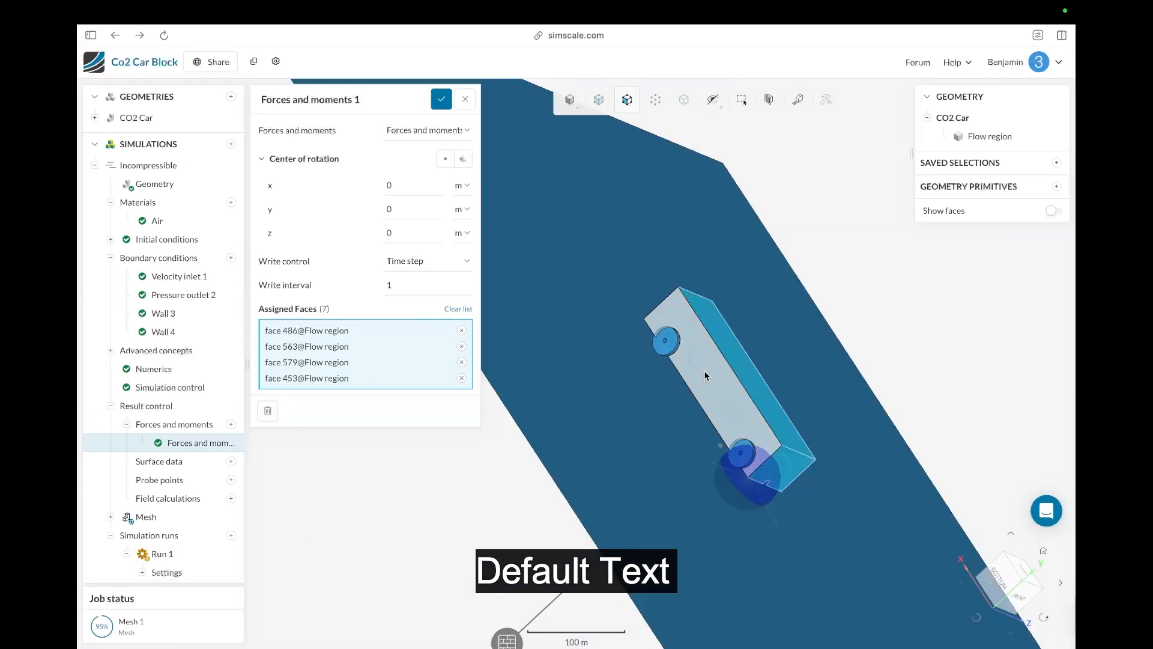
left_click(675, 346)
left_click(677, 346)
left_click(743, 454)
left_click(749, 465)
scroll(559, 438, "up", 5)
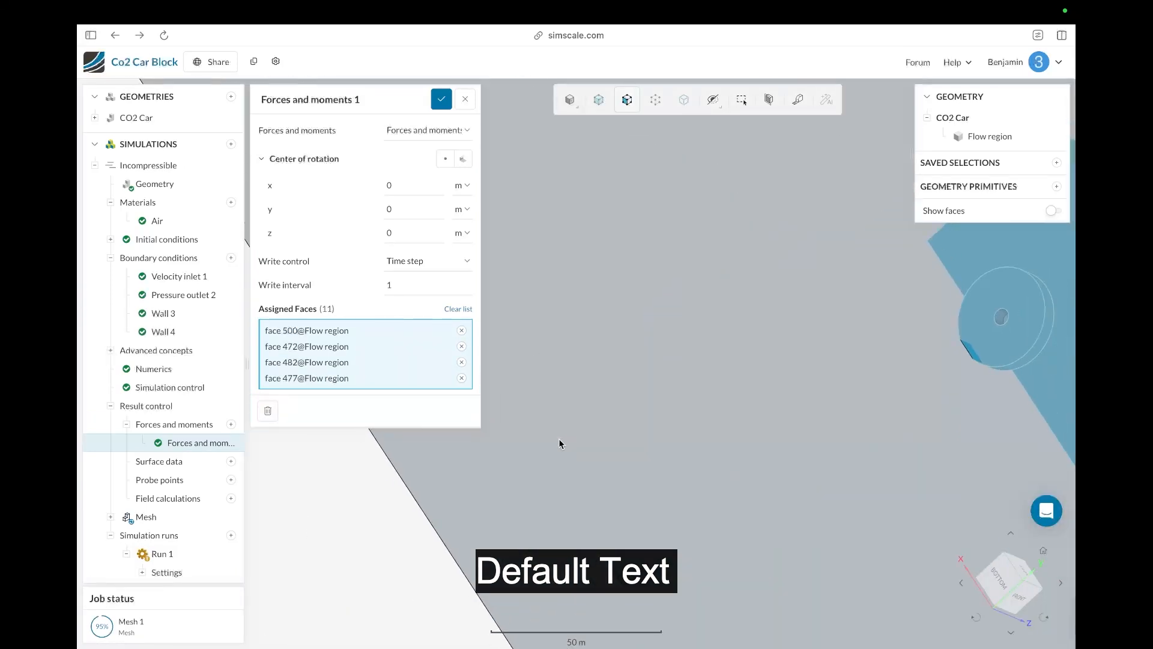
scroll(556, 442, "down", 2)
scroll(556, 443, "down", 5)
left_click_drag(537, 493, 766, 534)
left_click(662, 173)
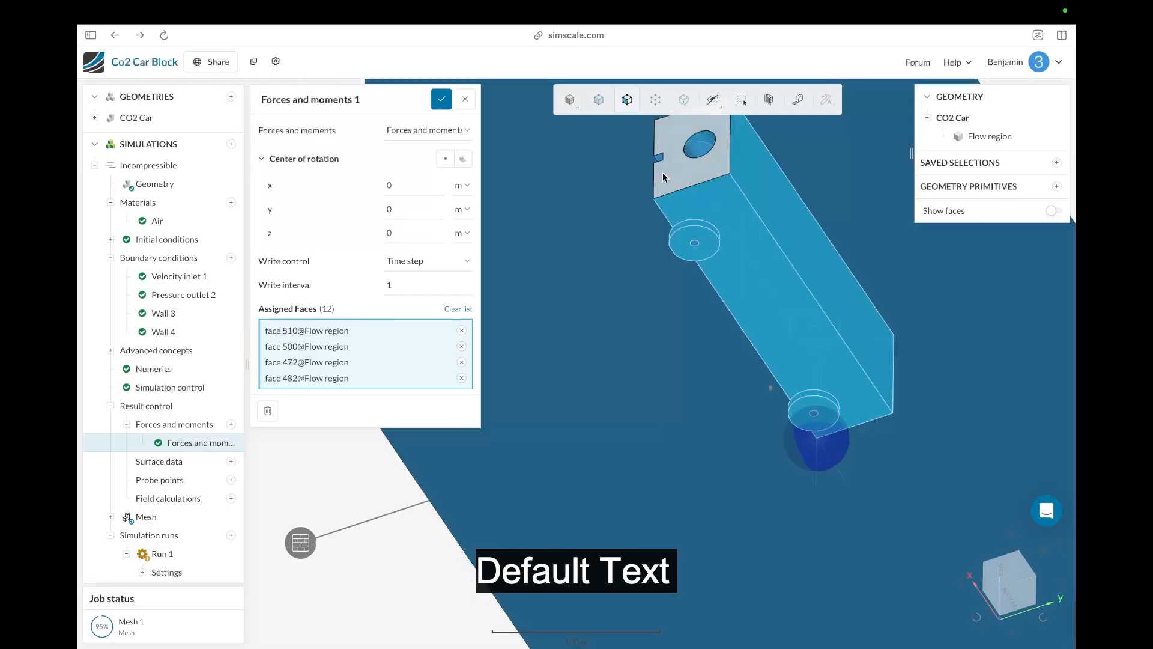
left_click(675, 148)
left_click(711, 162)
left_click_drag(645, 183, 757, 421)
left_click(682, 148)
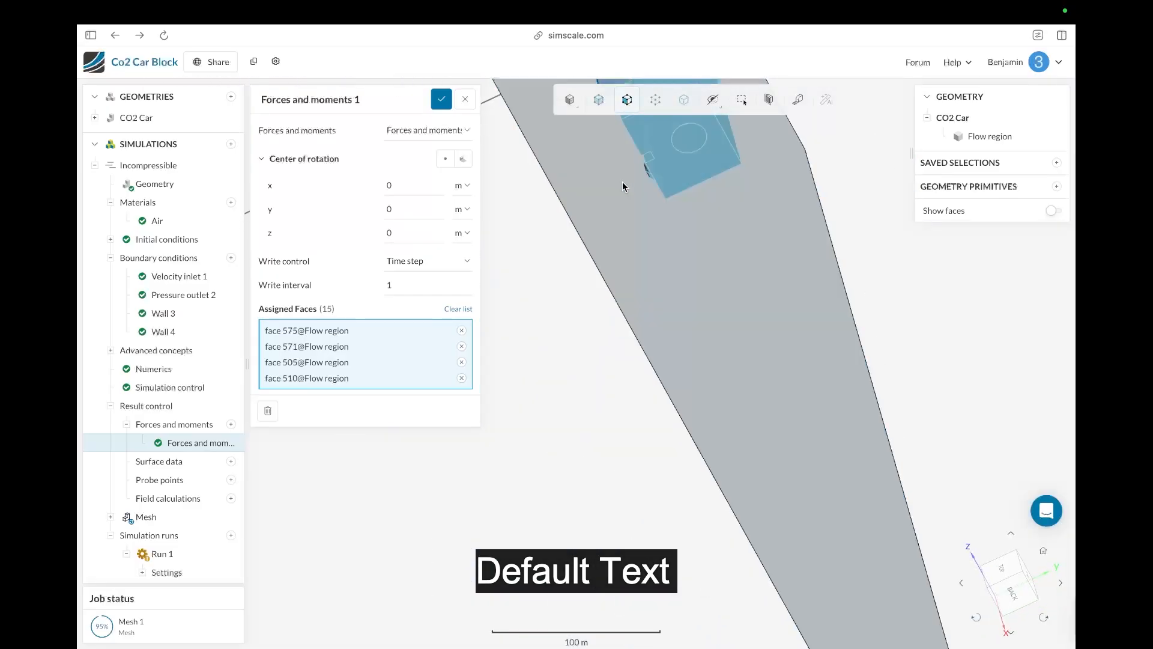
left_click_drag(623, 183, 646, 198)
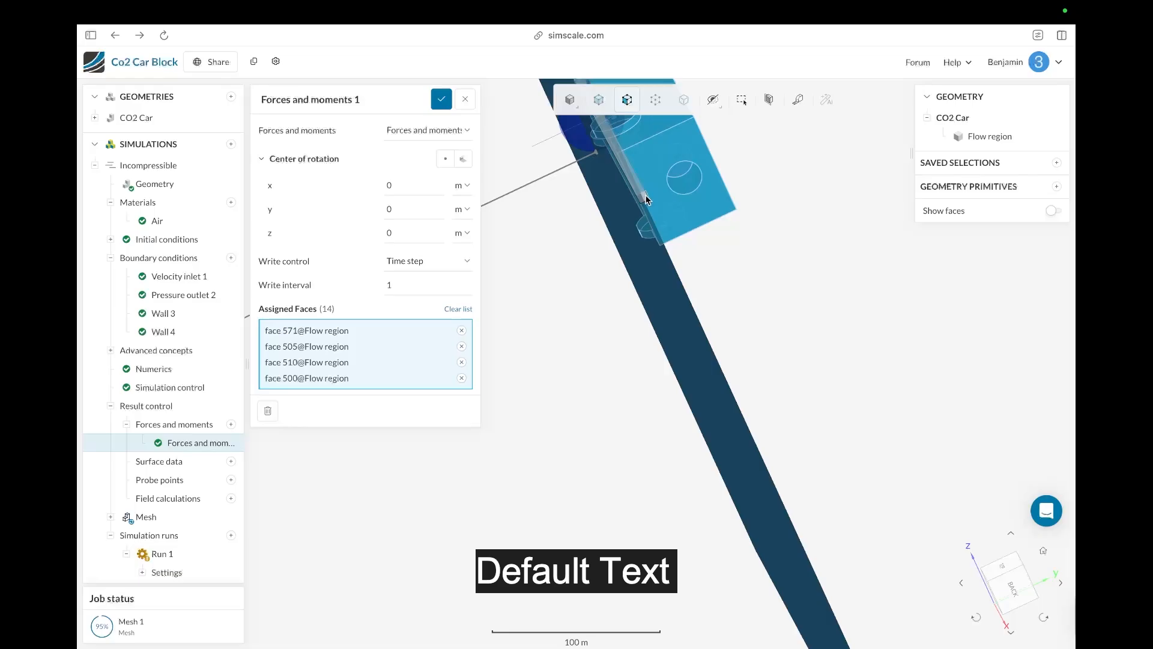
scroll(646, 197, "down", 2)
scroll(701, 139, "up", 4)
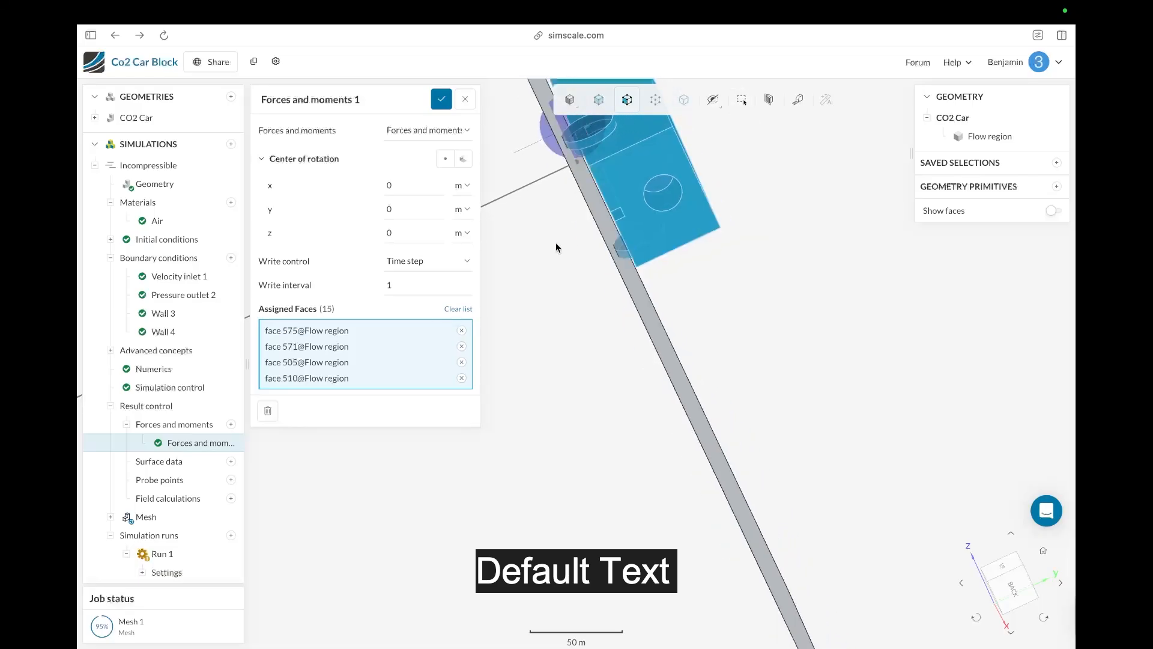
left_click_drag(554, 244, 530, 251)
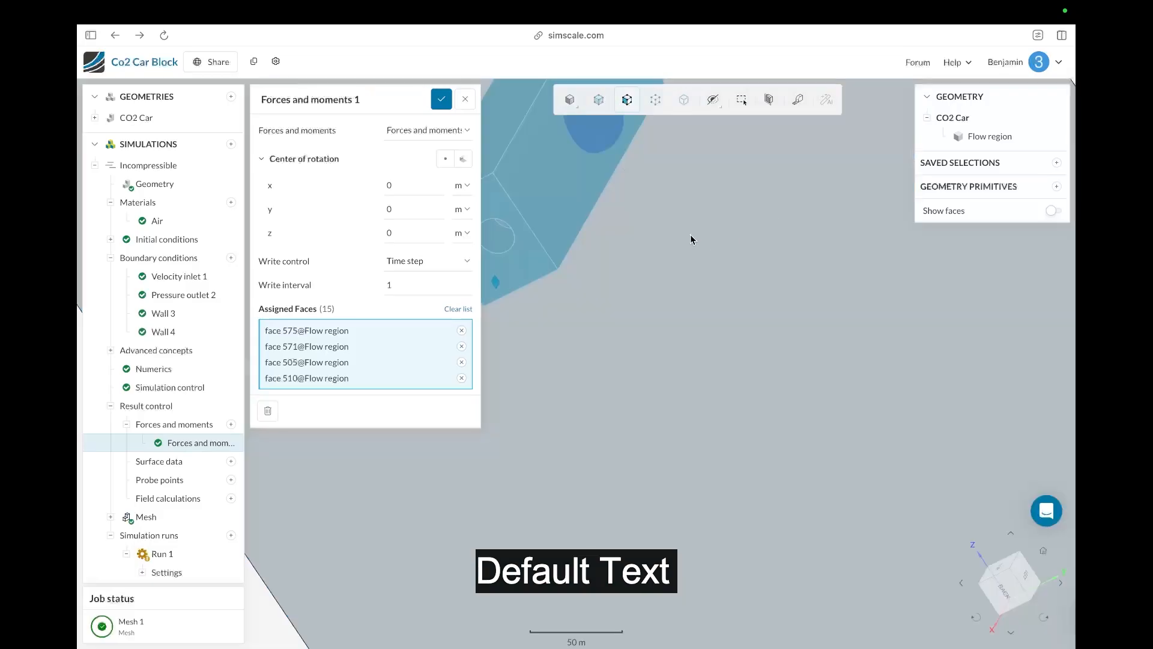
Step: Hide the flow region's Min Y floor face to expose the car's underside
right_click(690, 236)
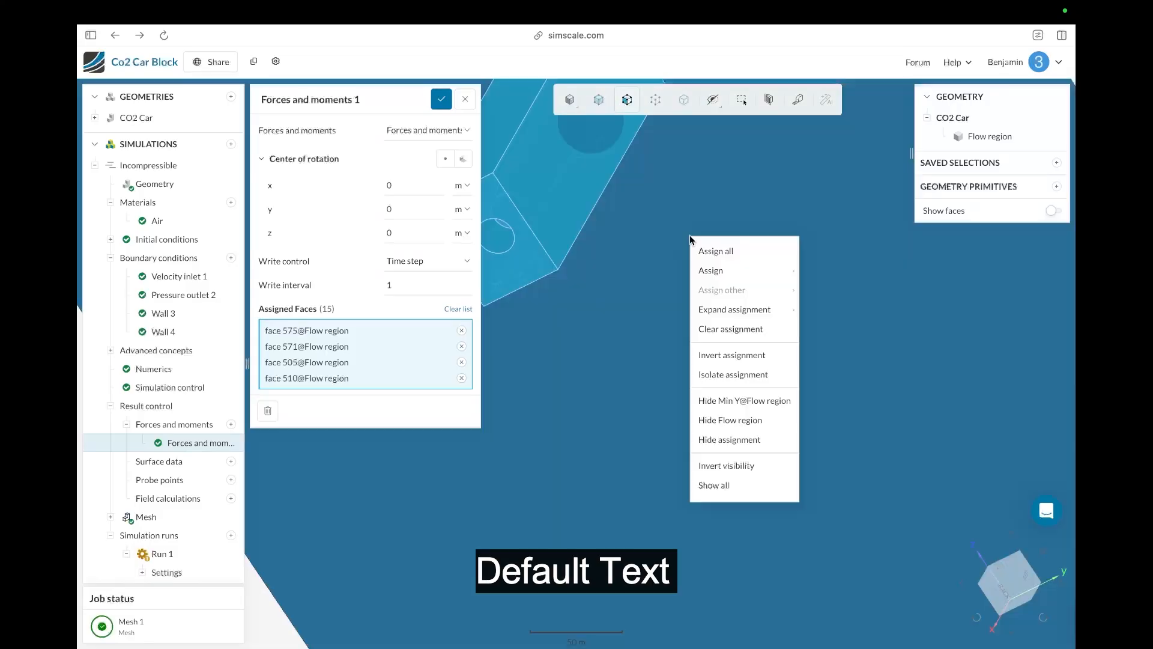
left_click(720, 402)
scroll(640, 391, "up", 5)
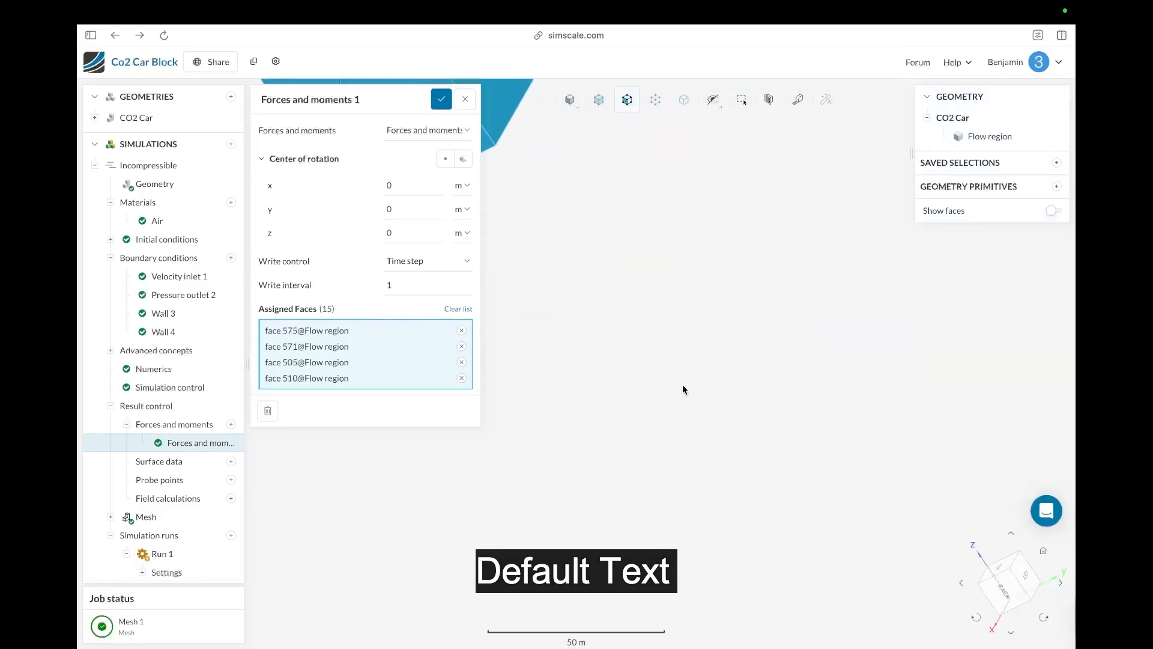
scroll(682, 389, "down", 4)
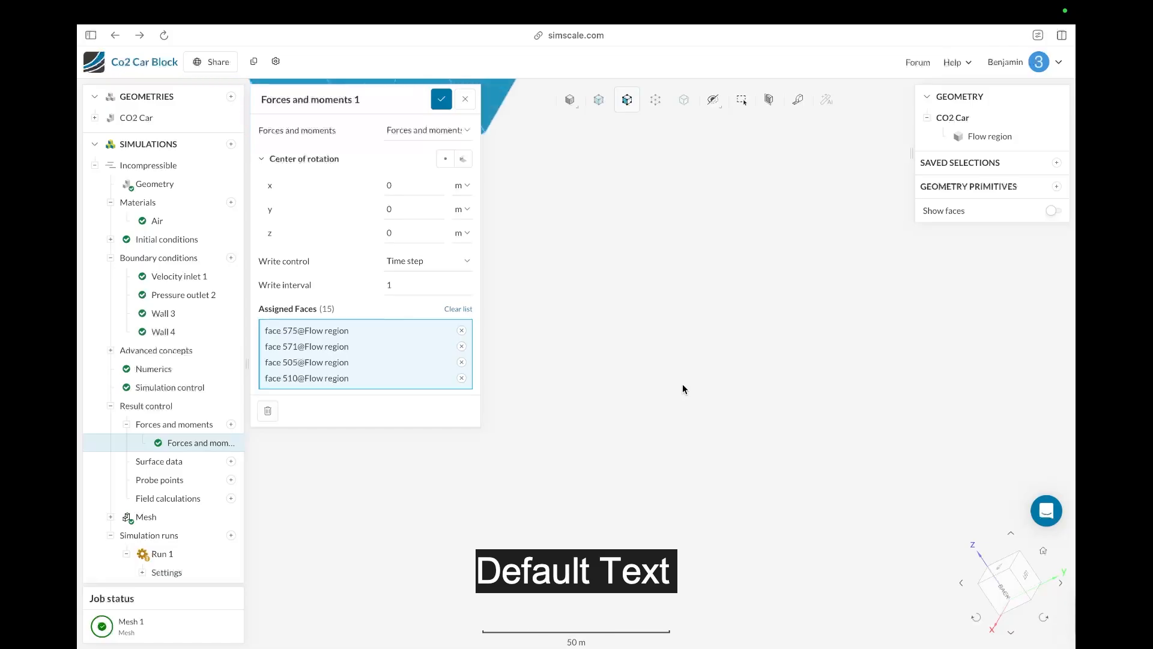
scroll(683, 389, "down", 4)
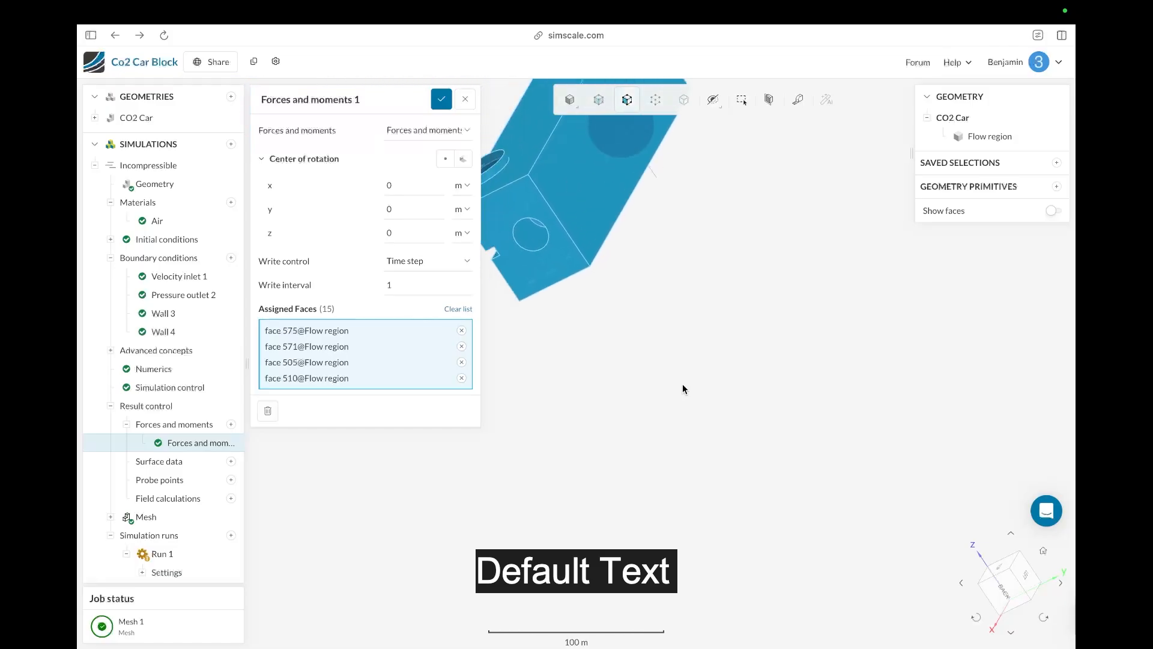
scroll(582, 408, "down", 1)
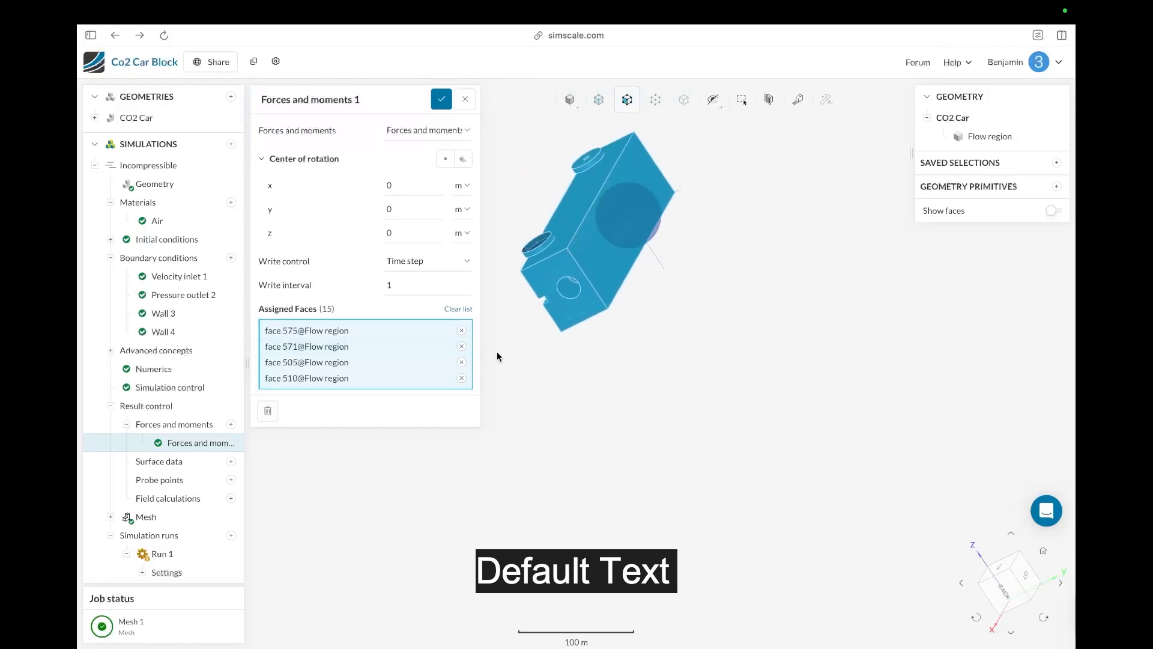
Step: Assign the car's remaining underside, end and wheel faces to the Forces and moments control and save it
left_click_drag(497, 356, 583, 301)
left_click(656, 232)
left_click(609, 201)
left_click(591, 217)
left_click(606, 248)
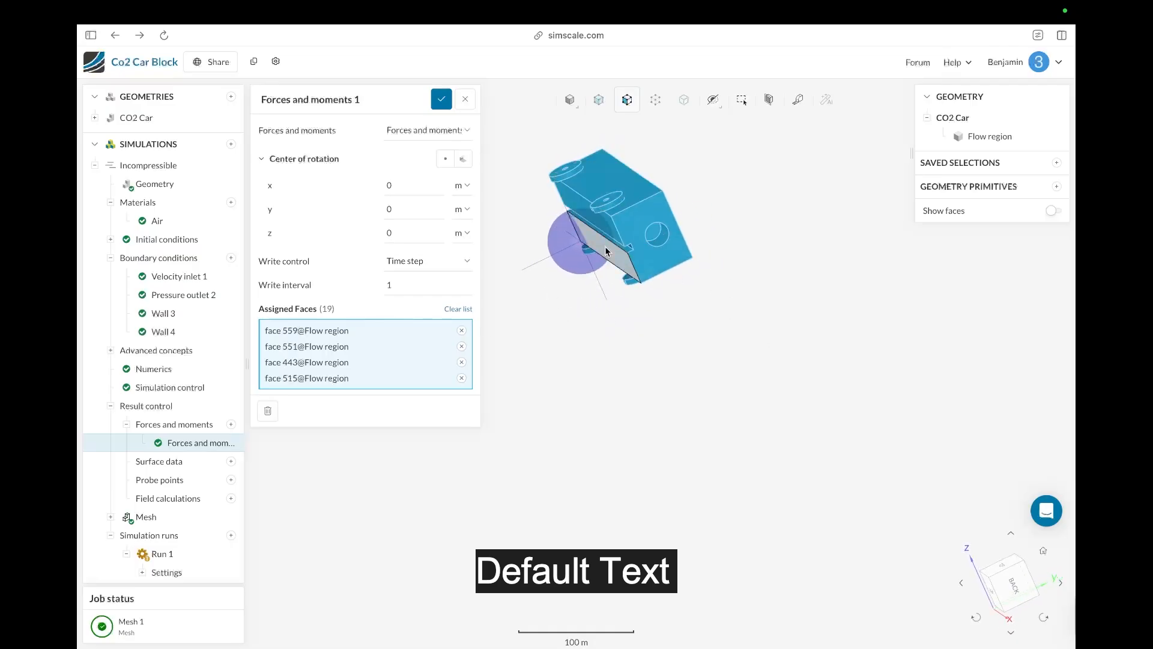
left_click_drag(606, 248, 645, 174)
left_click(595, 143)
scroll(654, 346, "down", 3)
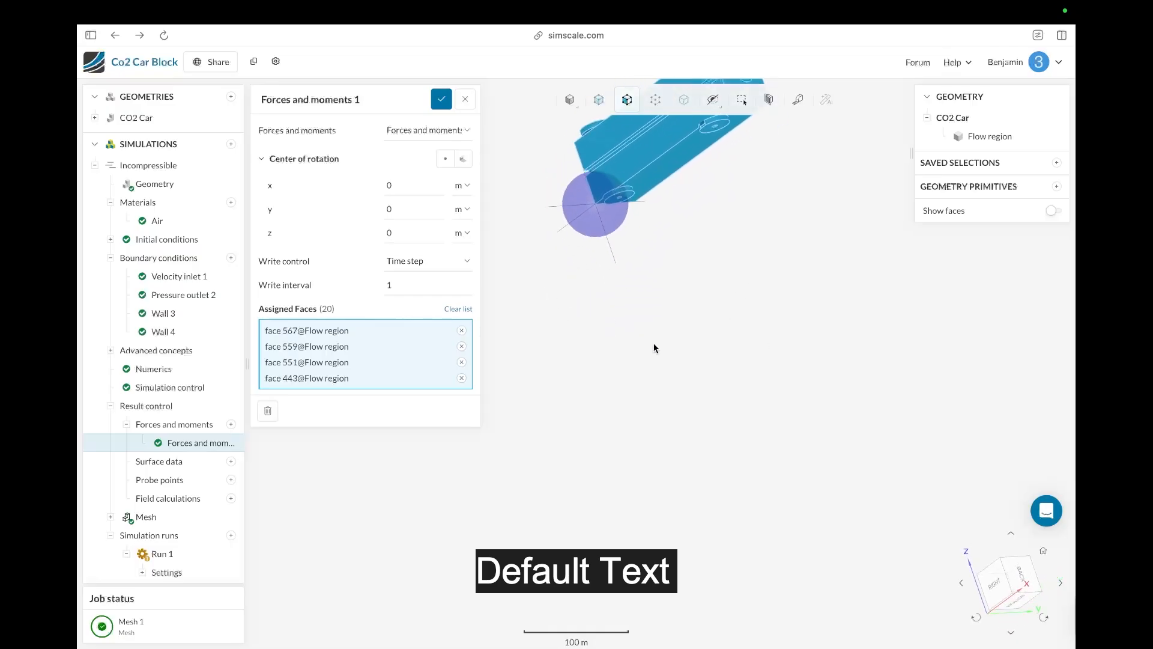
left_click(593, 140)
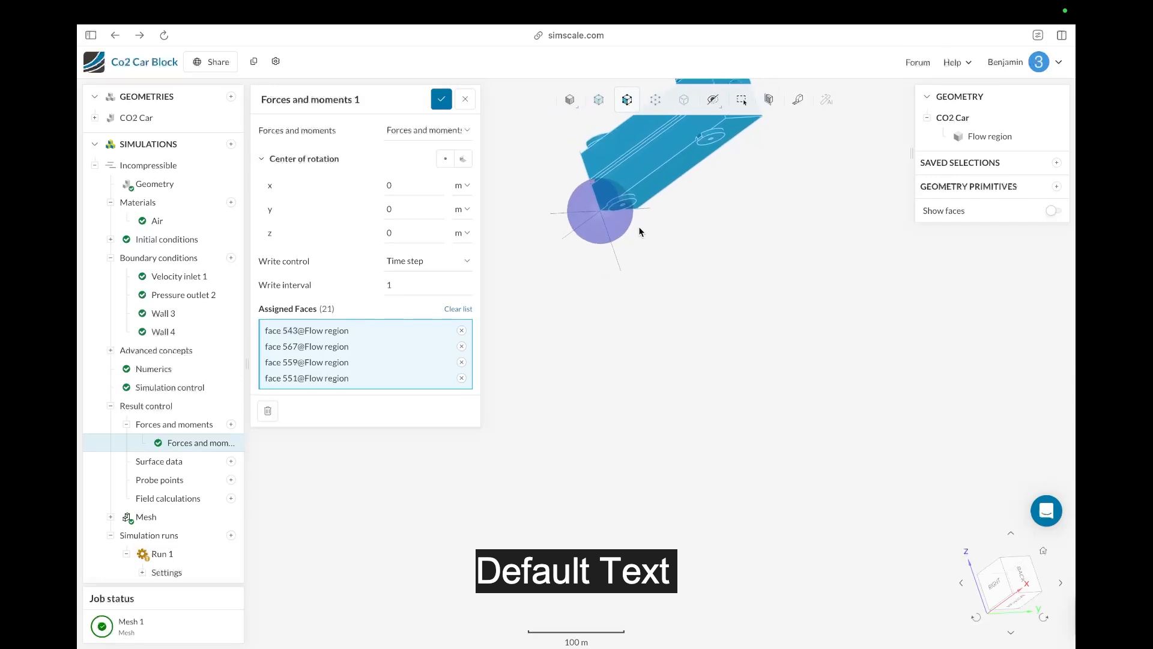
scroll(622, 221, "down", 2)
scroll(618, 217, "up", 4)
left_click(664, 180)
left_click_drag(674, 409, 723, 543)
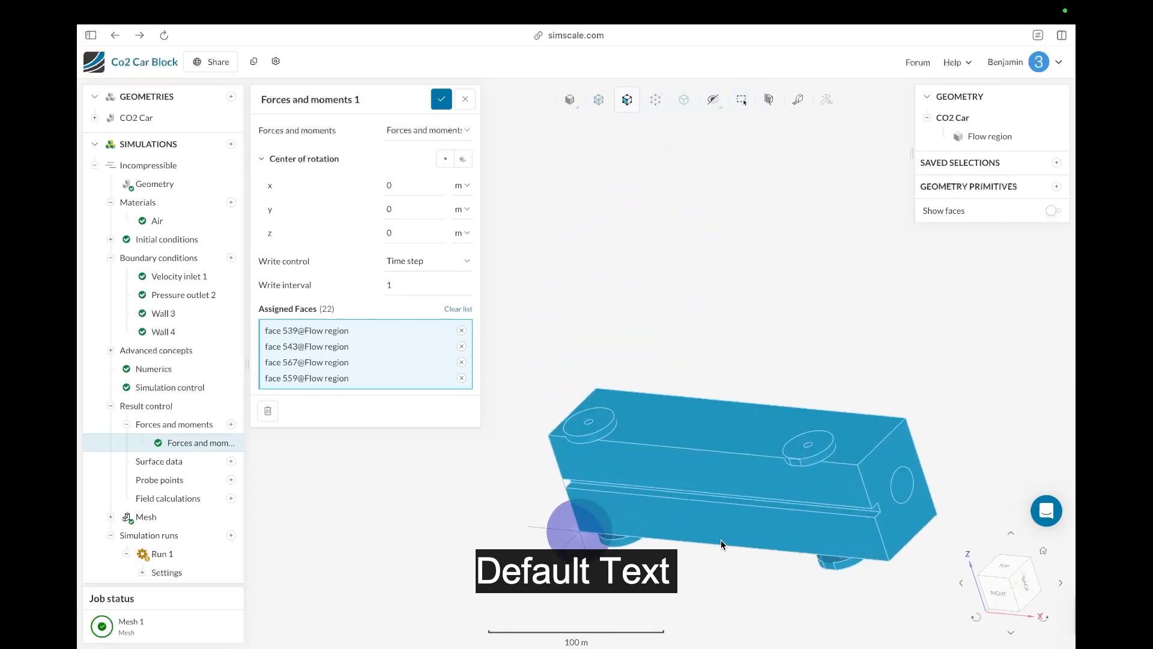
left_click(619, 509)
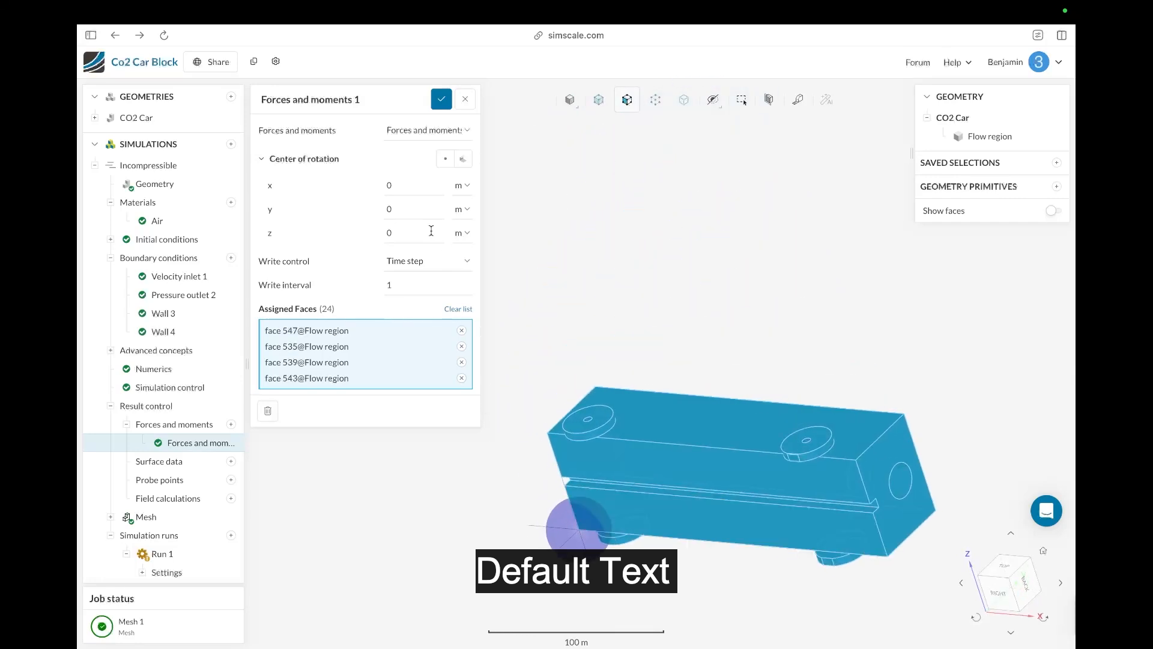
left_click(441, 99)
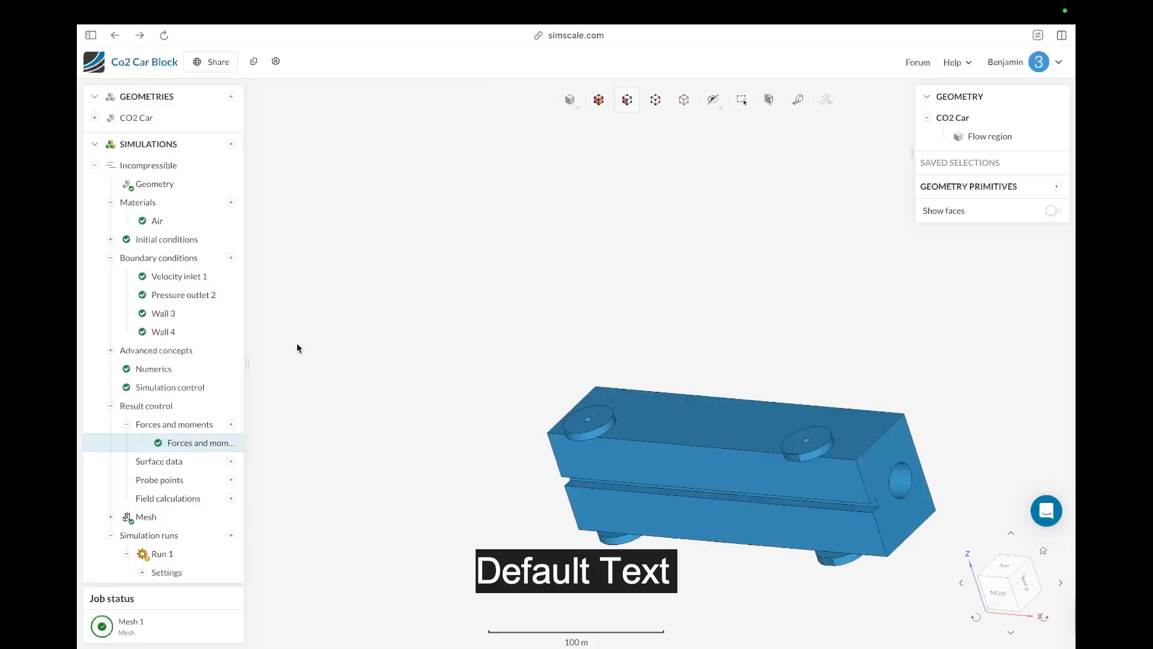
Step: Add a Force and moment coefficients result control under Forces and moments
left_click(234, 424)
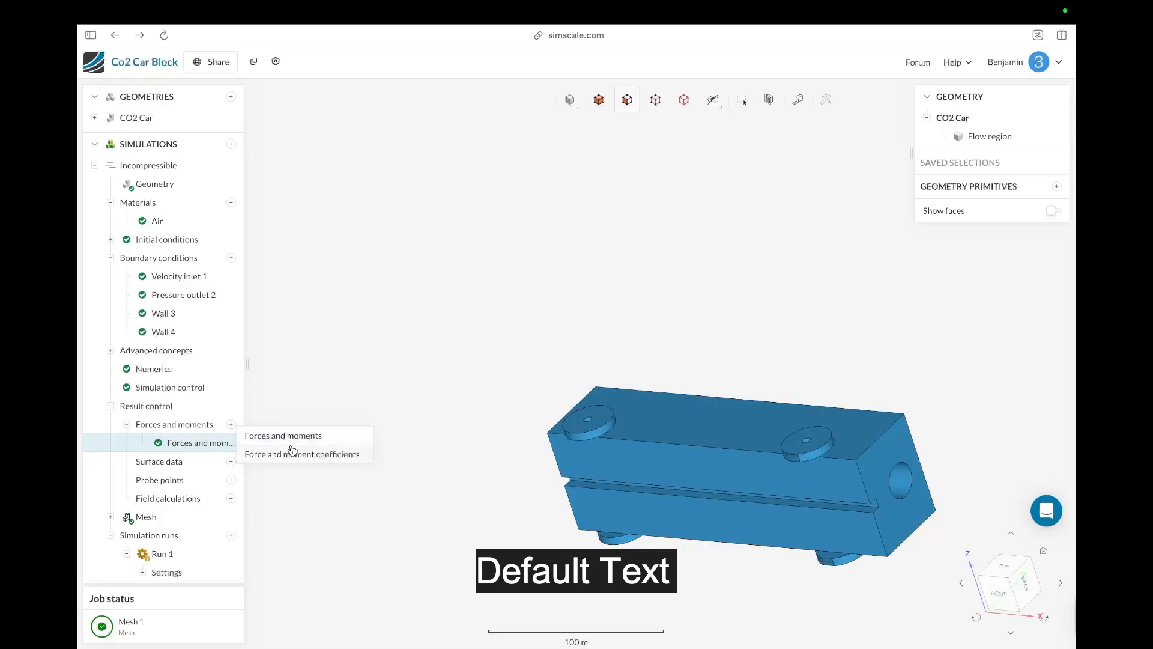
left_click(234, 418)
left_click(233, 424)
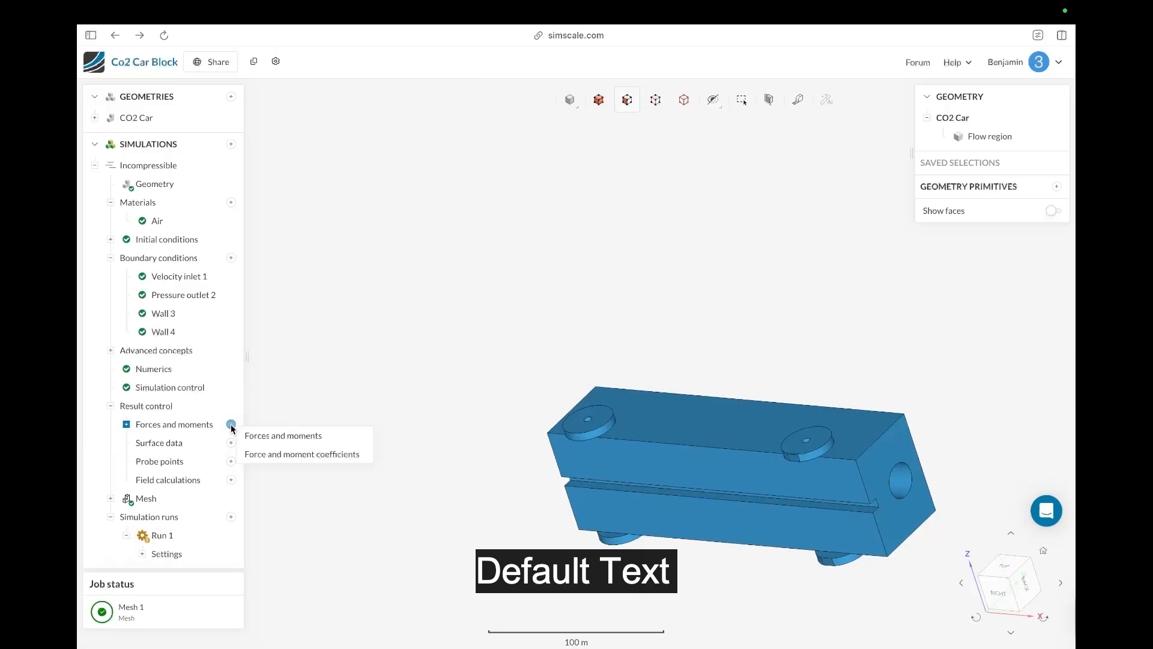
left_click(294, 455)
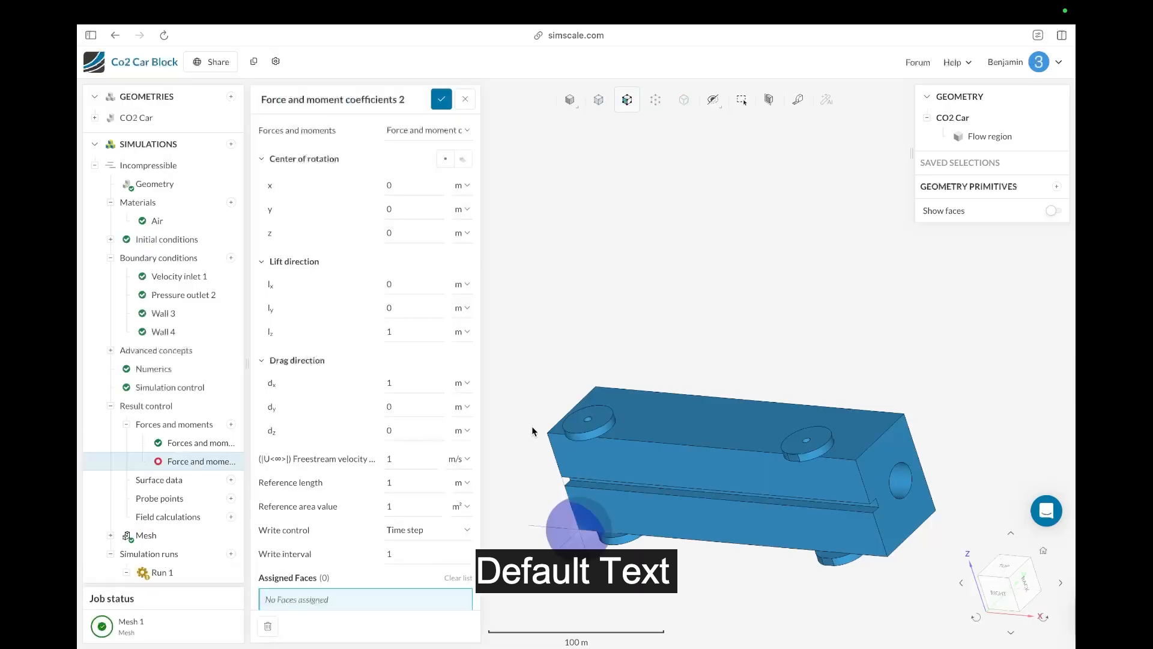
Step: Assign the car's body and wheel faces to the Force and moment coefficients control and save it
left_click_drag(562, 364, 544, 340)
left_click(684, 396)
left_click(750, 425)
left_click(777, 545)
left_click(838, 481)
left_click(810, 519)
left_click(794, 500)
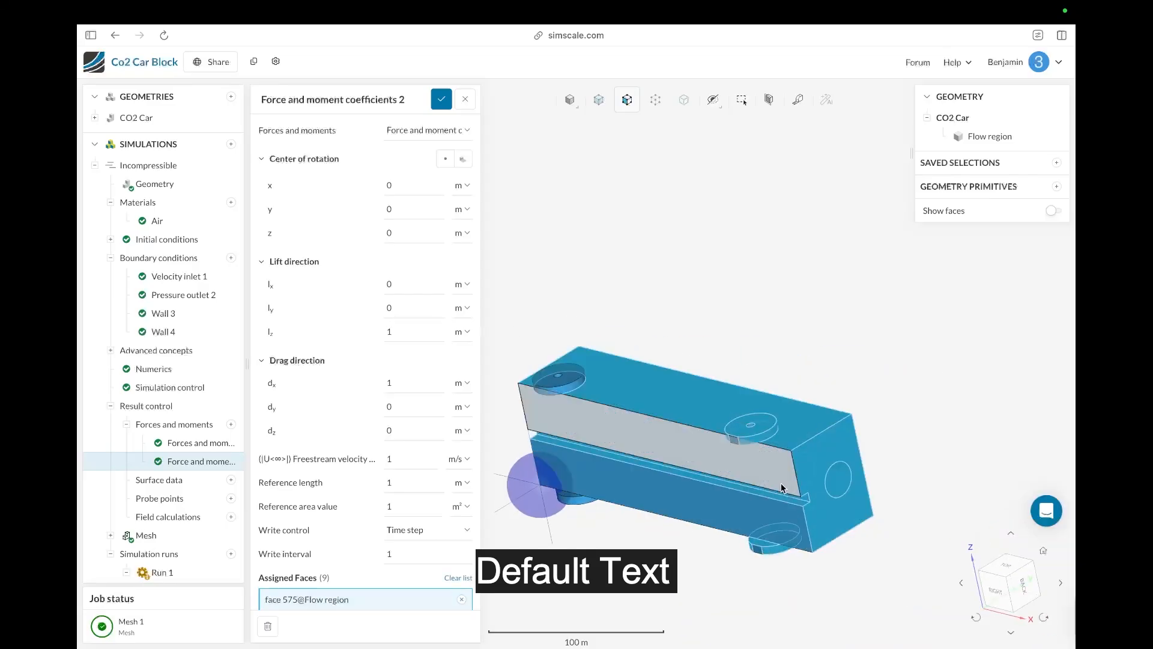
left_click(783, 488)
left_click(777, 511)
left_click(578, 499)
left_click(559, 391)
left_click(558, 384)
left_click_drag(612, 562, 604, 385)
left_click(542, 243)
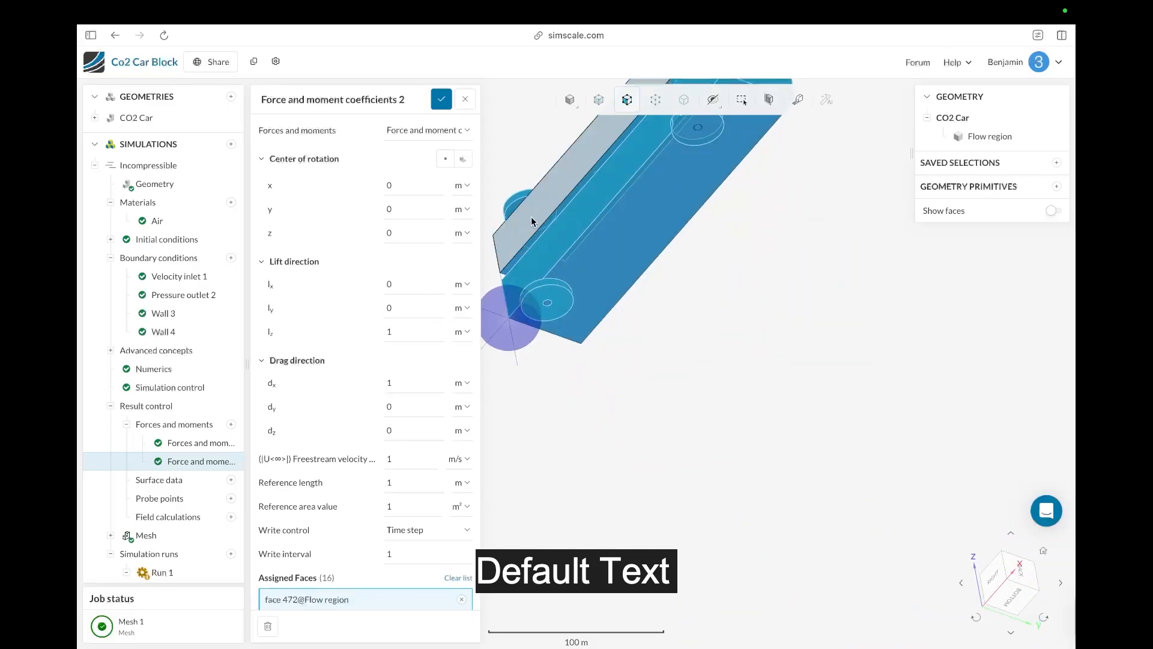
left_click(533, 222)
scroll(667, 396, "down", 4)
left_click(665, 174)
left_click(688, 230)
left_click_drag(688, 230, 901, 420)
left_click(651, 268)
left_click(933, 462)
left_click_drag(934, 462, 727, 385)
left_click(441, 99)
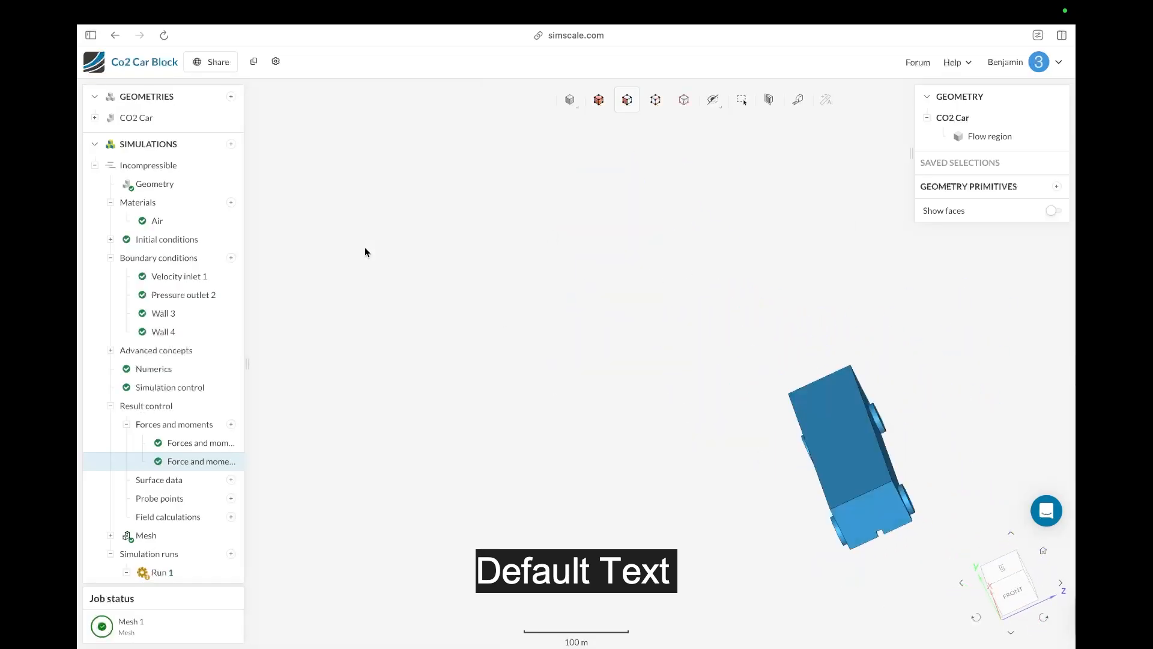
right_click(755, 494)
left_click(451, 461)
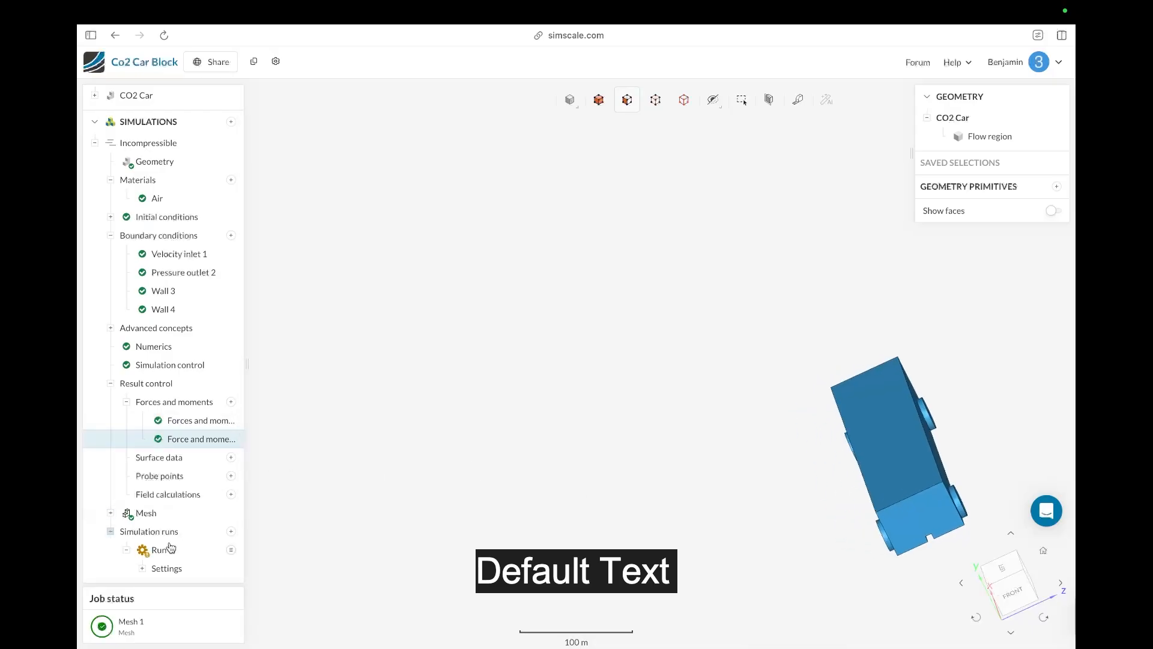
Step: Open Run 1 to check its status, then create a new simulation run
left_click(161, 550)
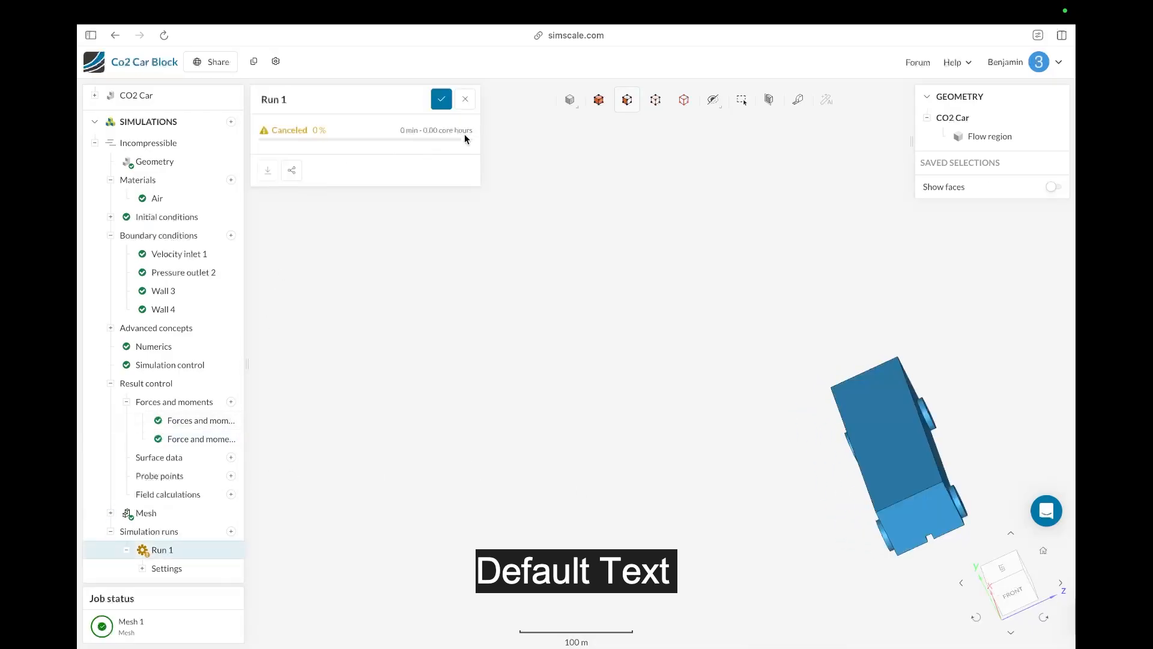
left_click(444, 101)
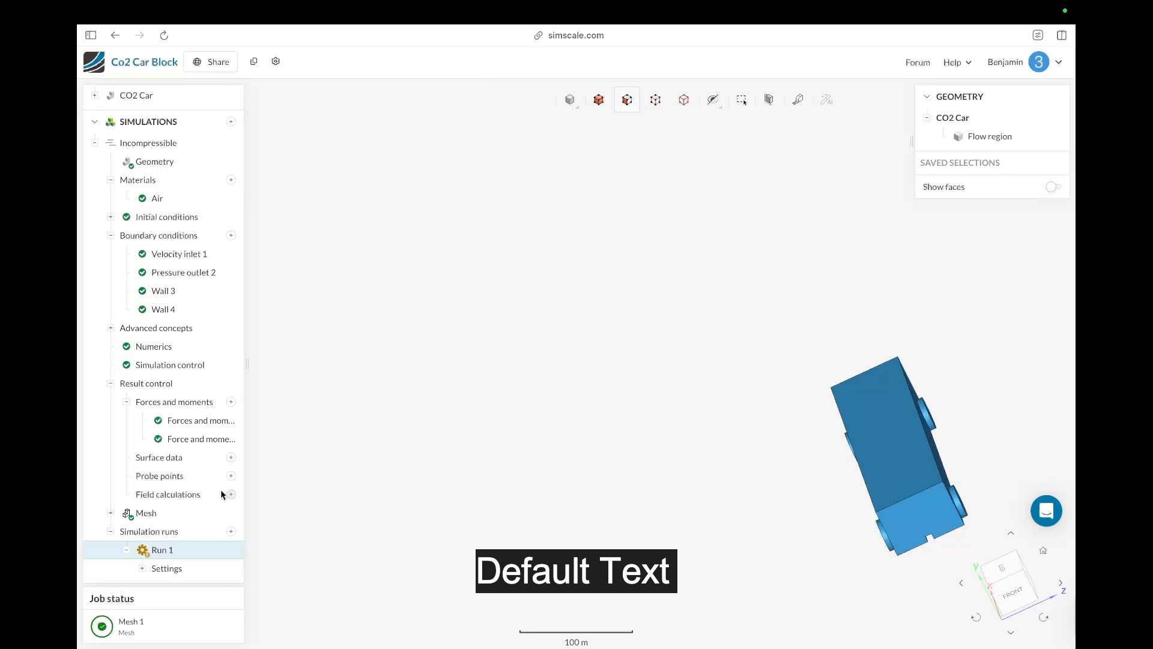
left_click(231, 531)
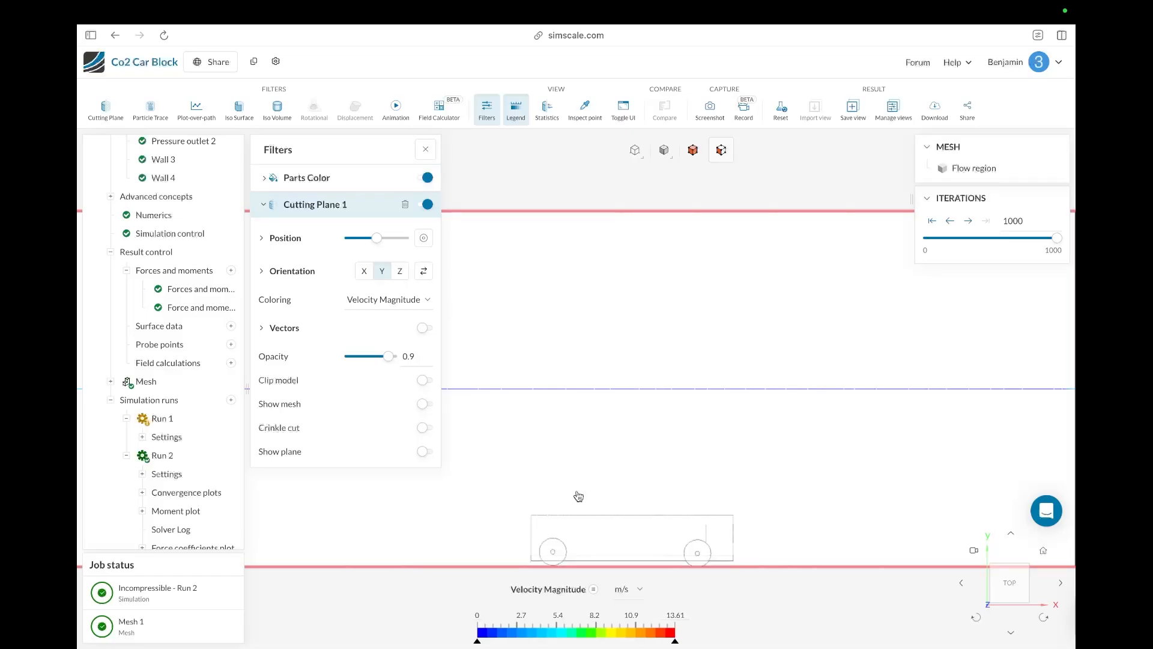
Step: Examine the velocity magnitude cutting plane around the car from different angles
scroll(771, 459, "down", 5)
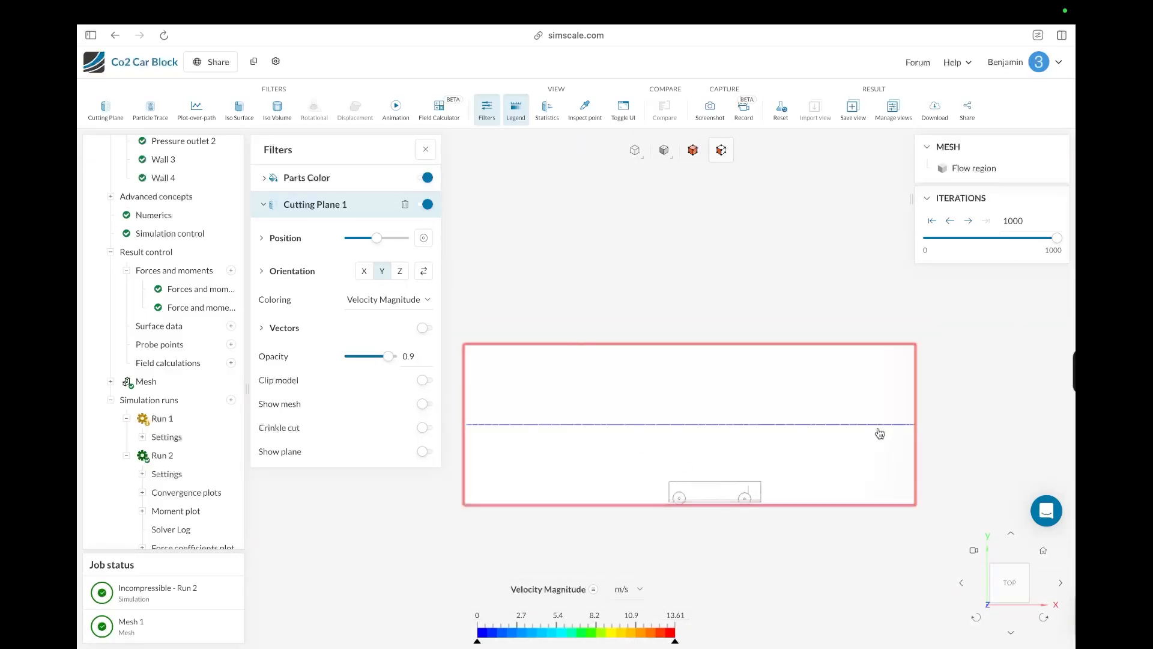
left_click_drag(848, 445, 769, 623)
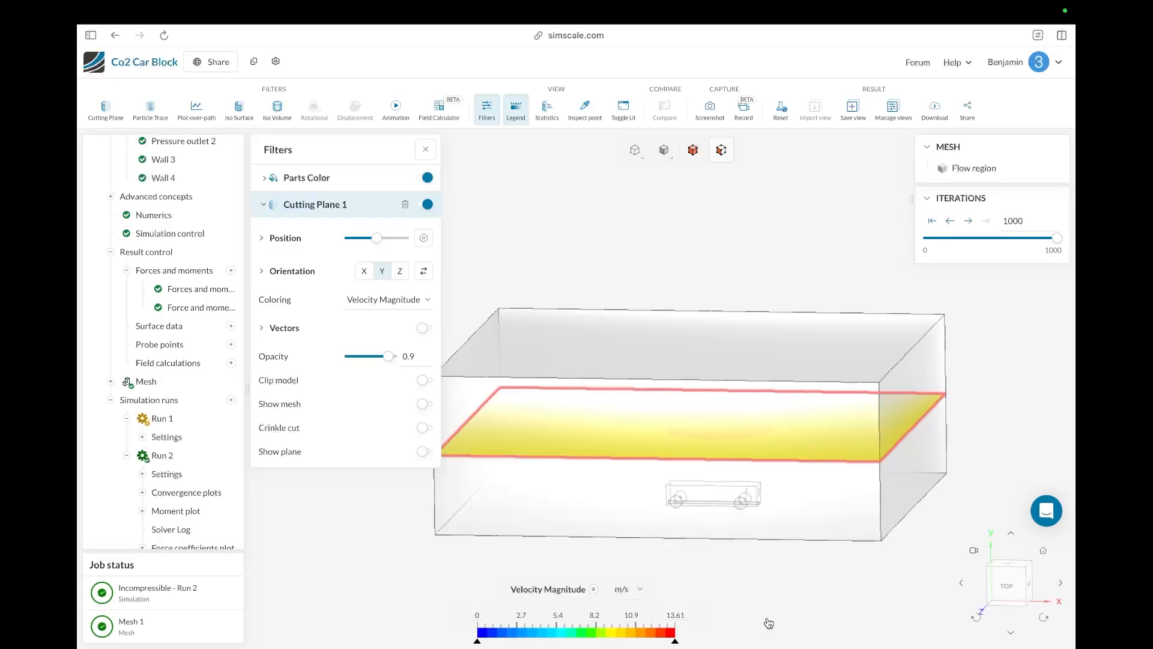
mouse_move(734, 613)
left_mouse_down()
mouse_move(723, 603)
mouse_move(728, 571)
mouse_move(739, 595)
left_mouse_up()
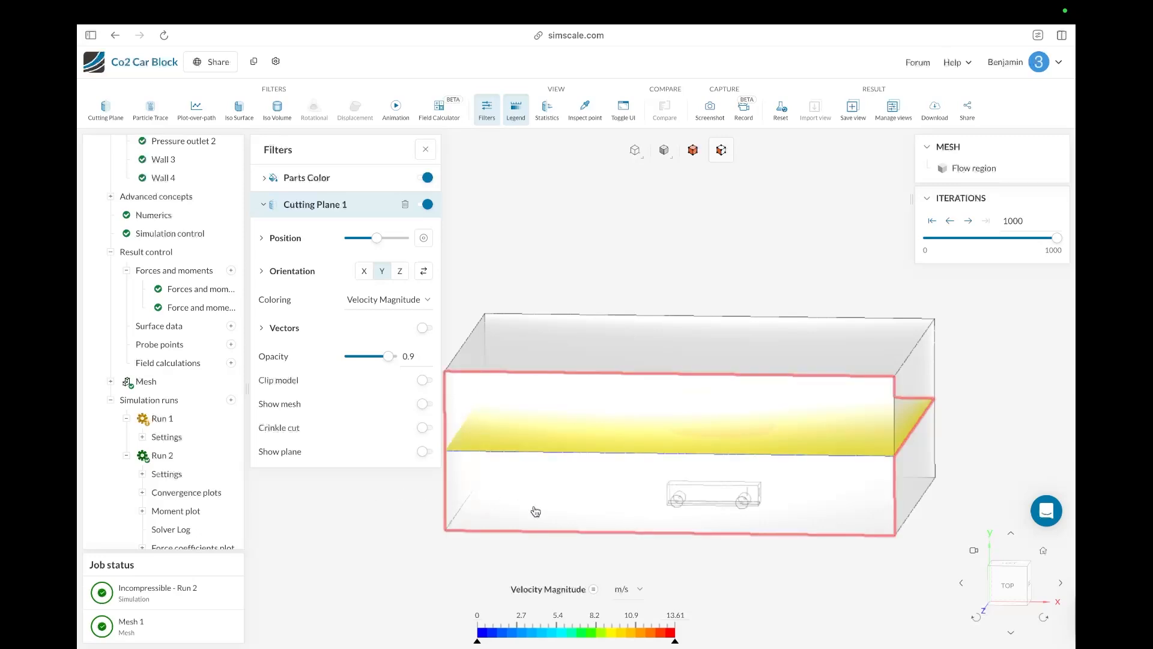
left_click_drag(758, 581, 781, 559)
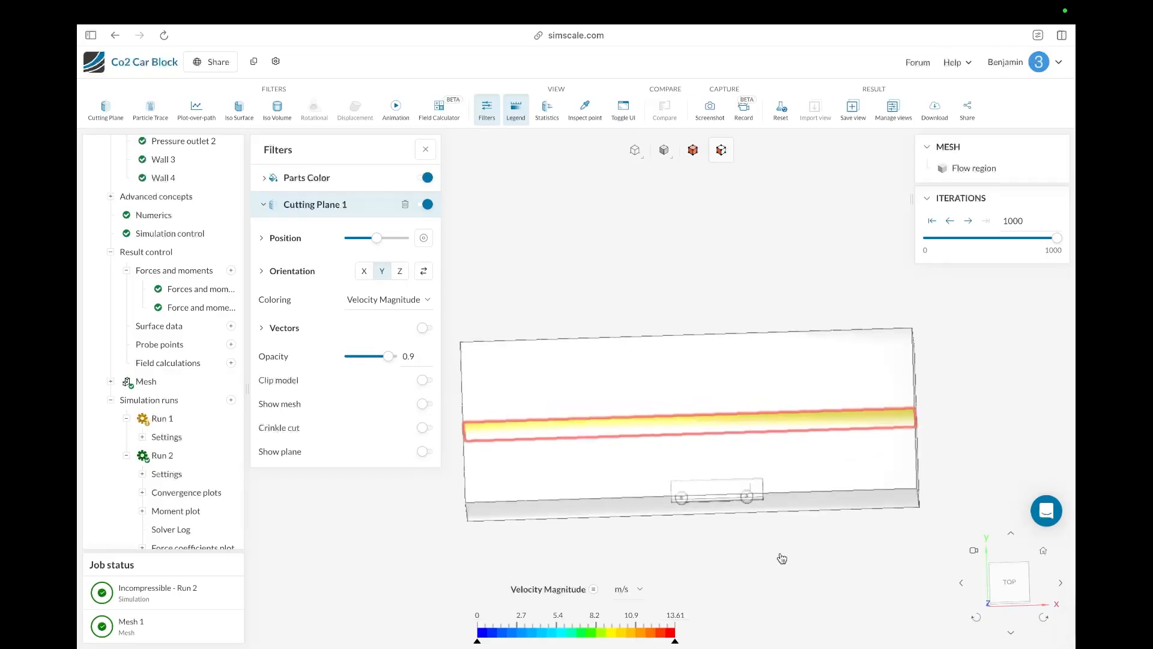
left_click_drag(802, 568, 758, 613)
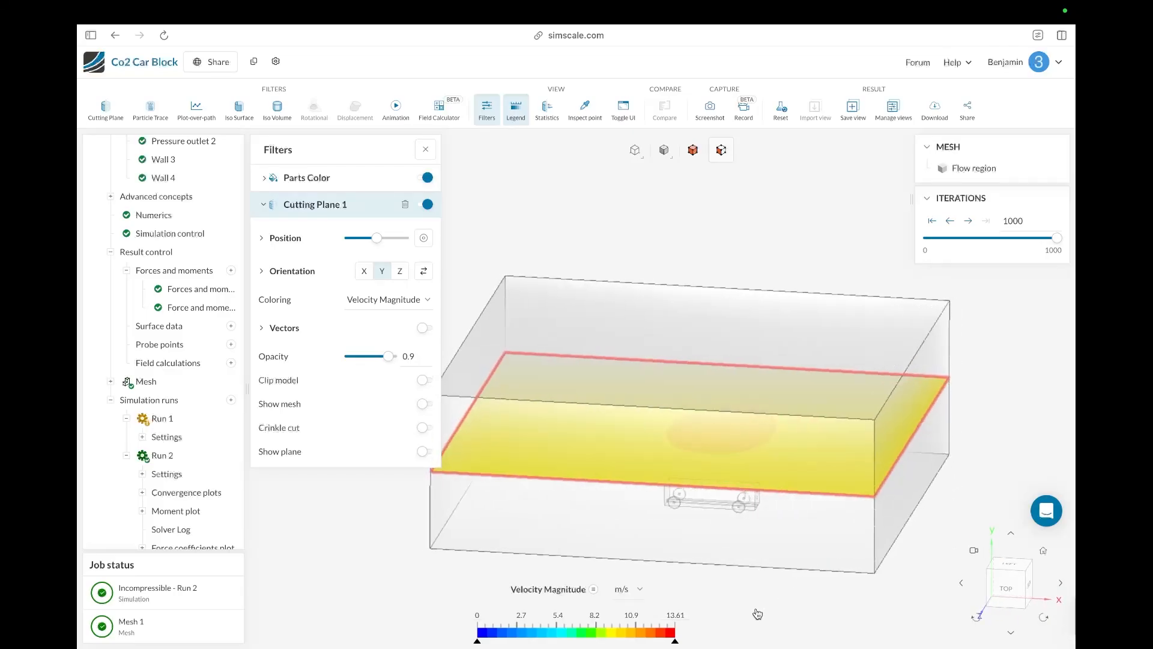
left_click(753, 567)
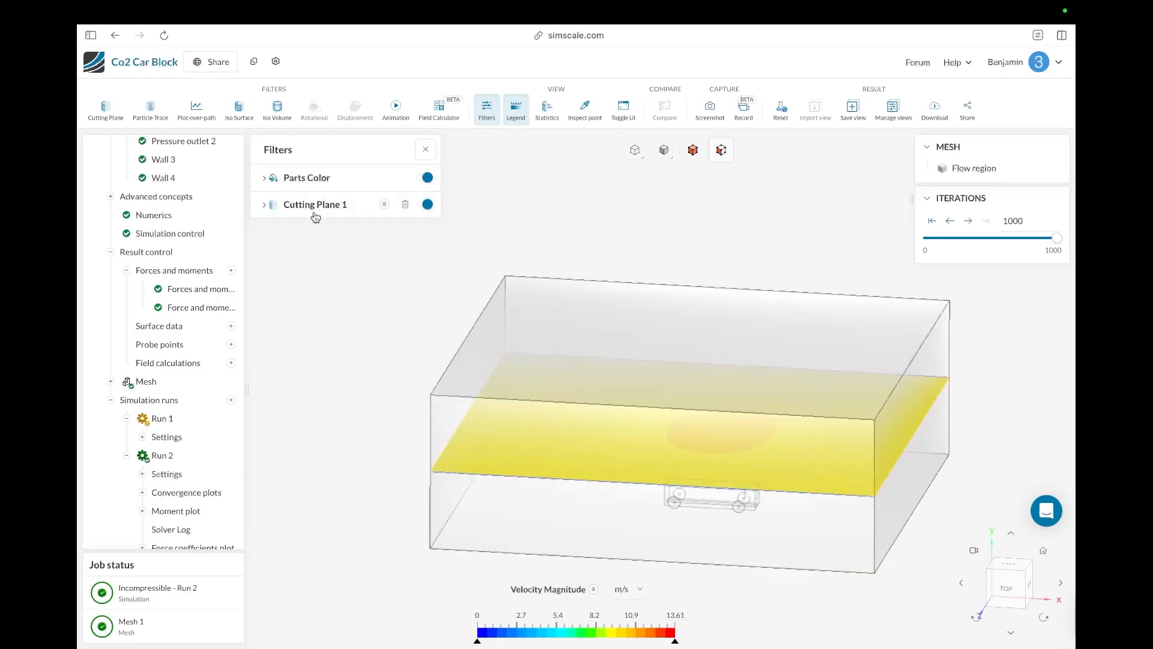
left_click_drag(762, 595, 763, 597)
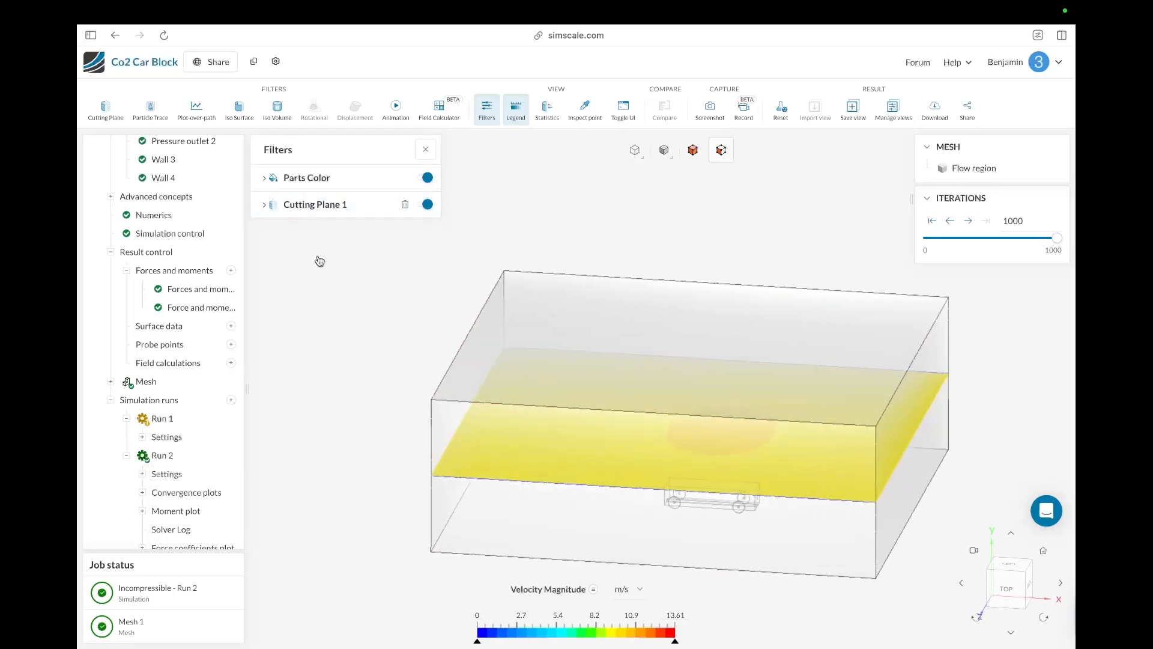
Step: Hide the cutting plane and add a particle trace filter
left_click(423, 207)
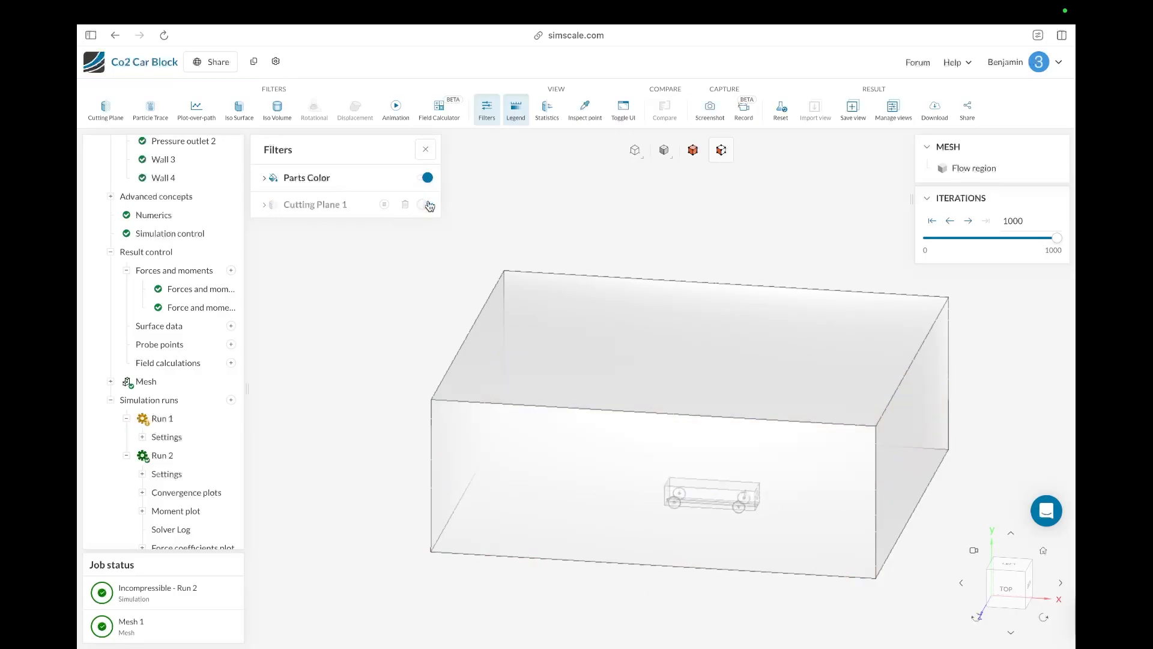
left_click_drag(396, 330, 394, 334)
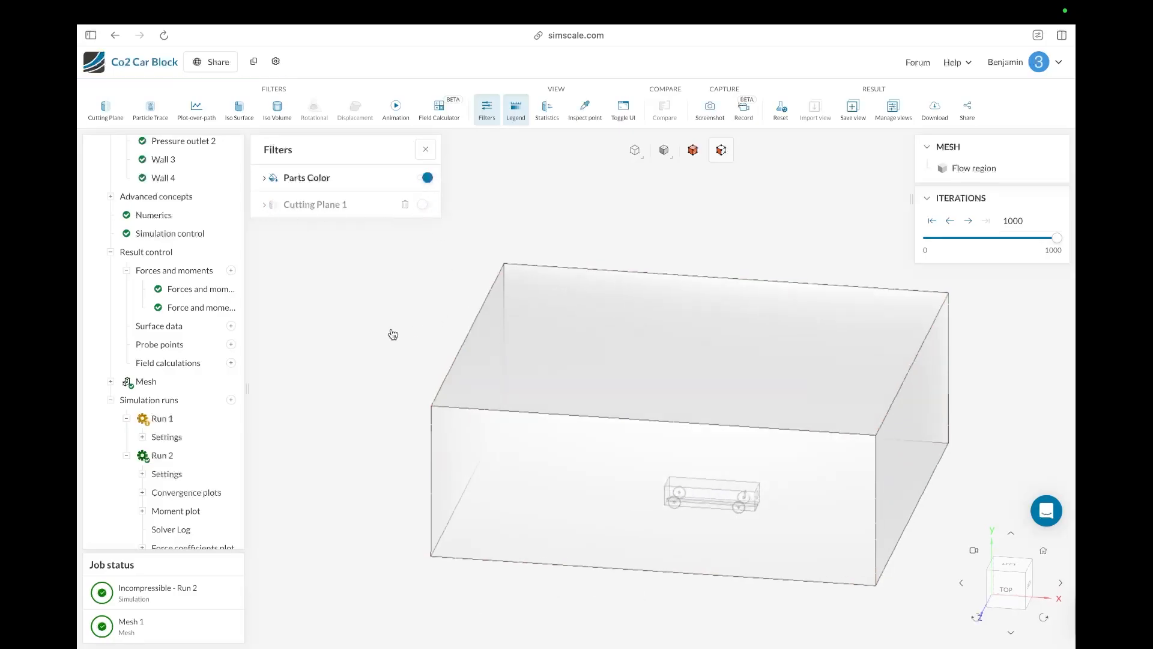
left_click(147, 118)
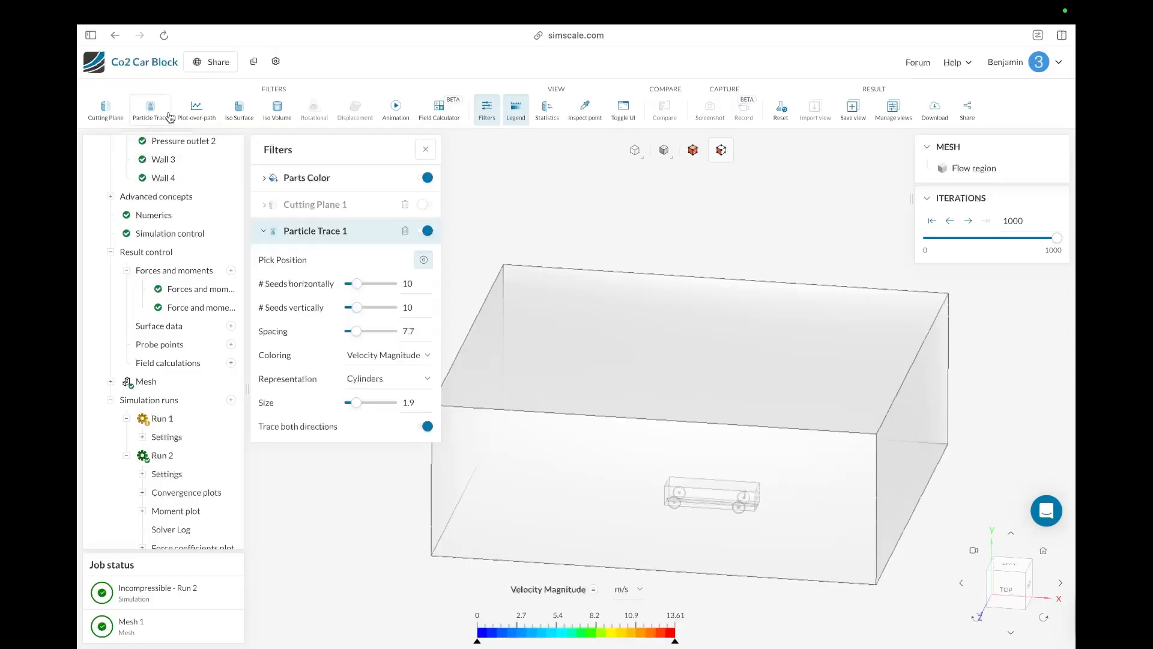
left_click_drag(651, 560, 579, 542)
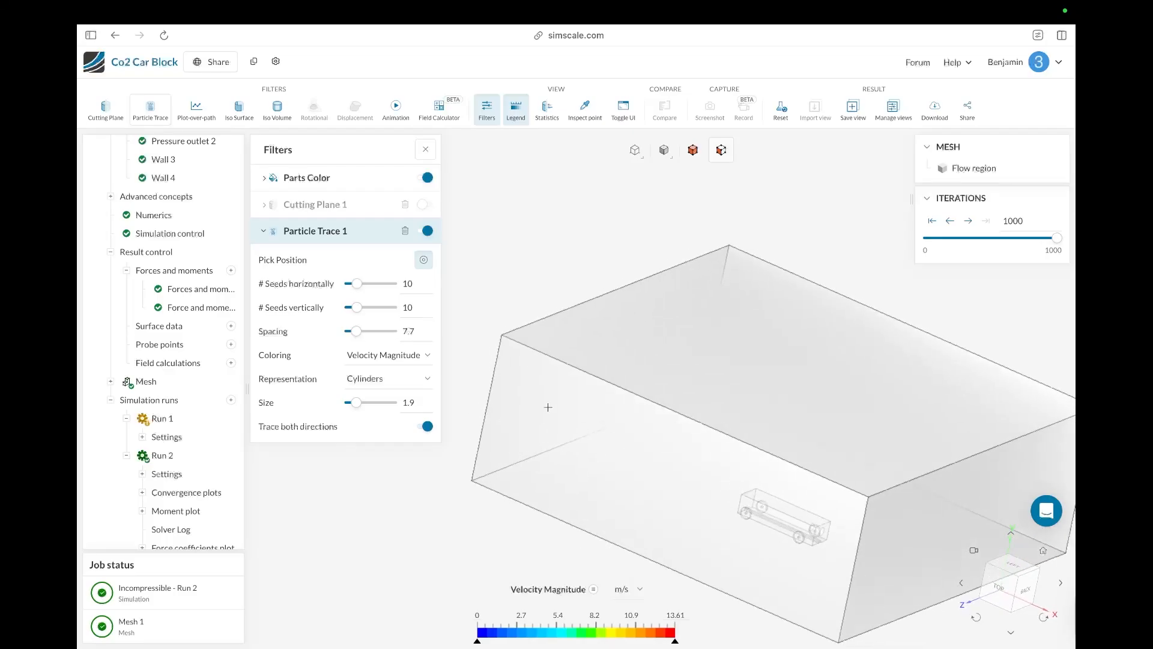
right_click(582, 423)
left_click(428, 476)
left_click(426, 179)
left_click(414, 520)
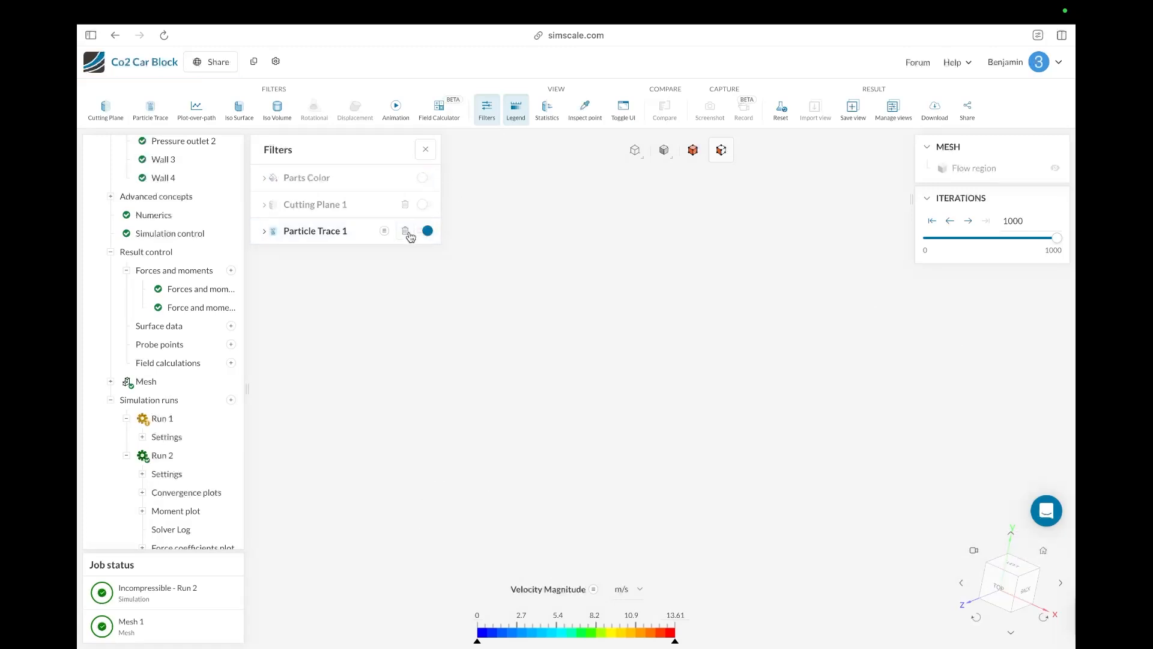
left_click(1055, 167)
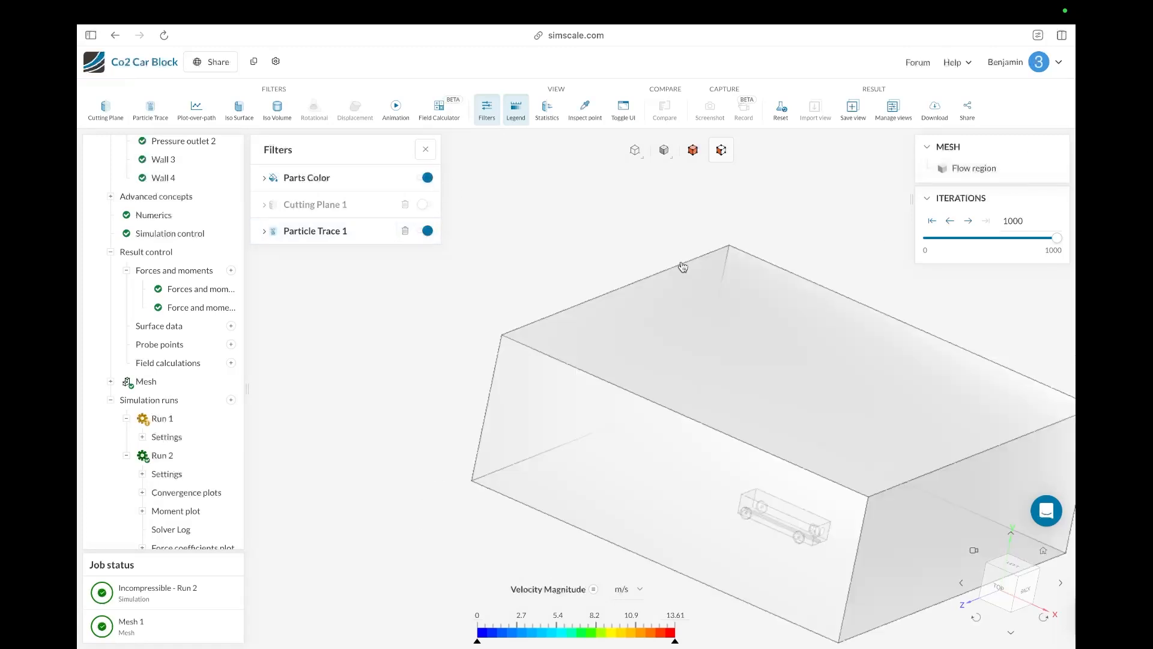
Step: Hide the near side and top faces of the flow domain box to see the car inside
left_click_drag(361, 371, 709, 379)
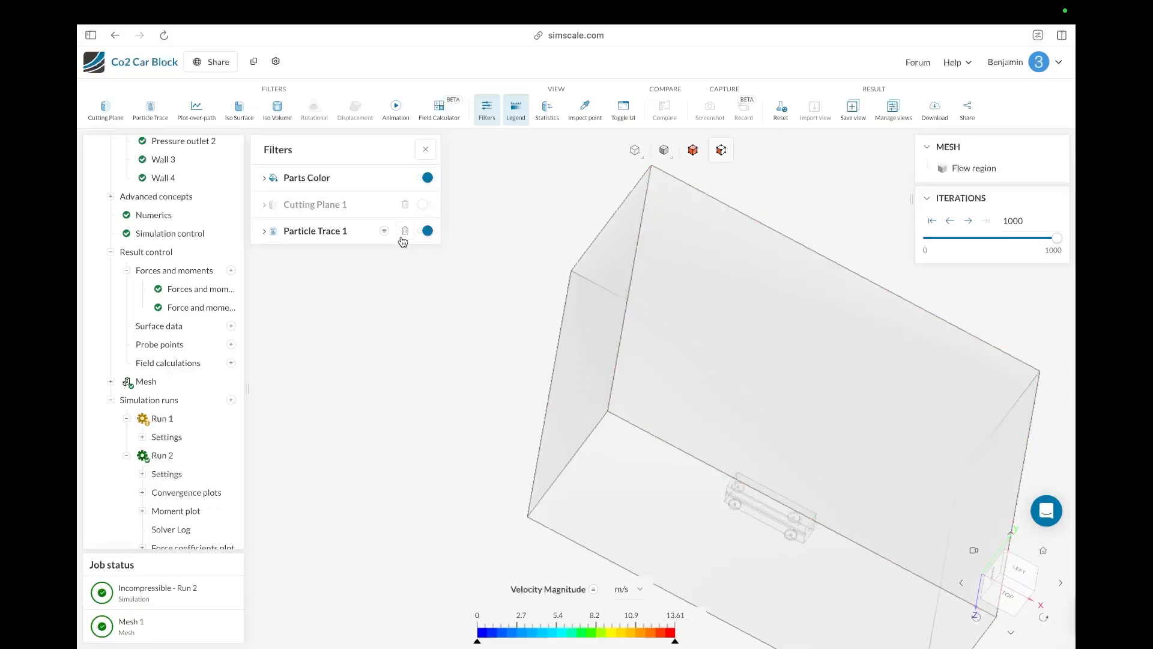
left_click_drag(592, 477, 573, 455)
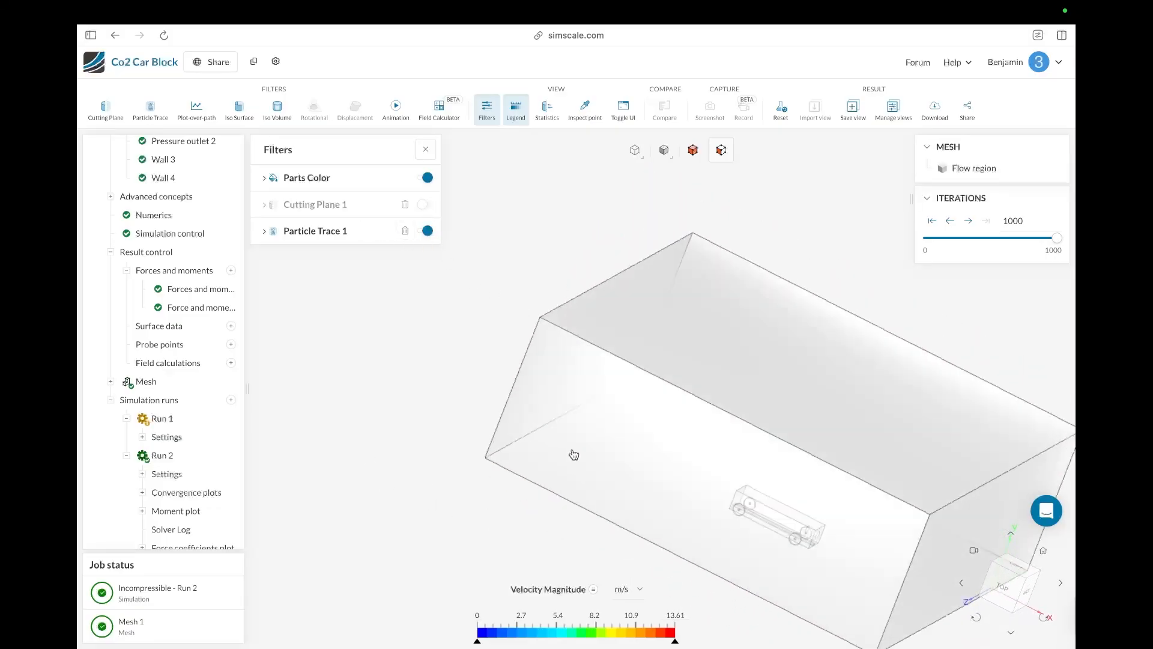
right_click(763, 312)
right_click(716, 330)
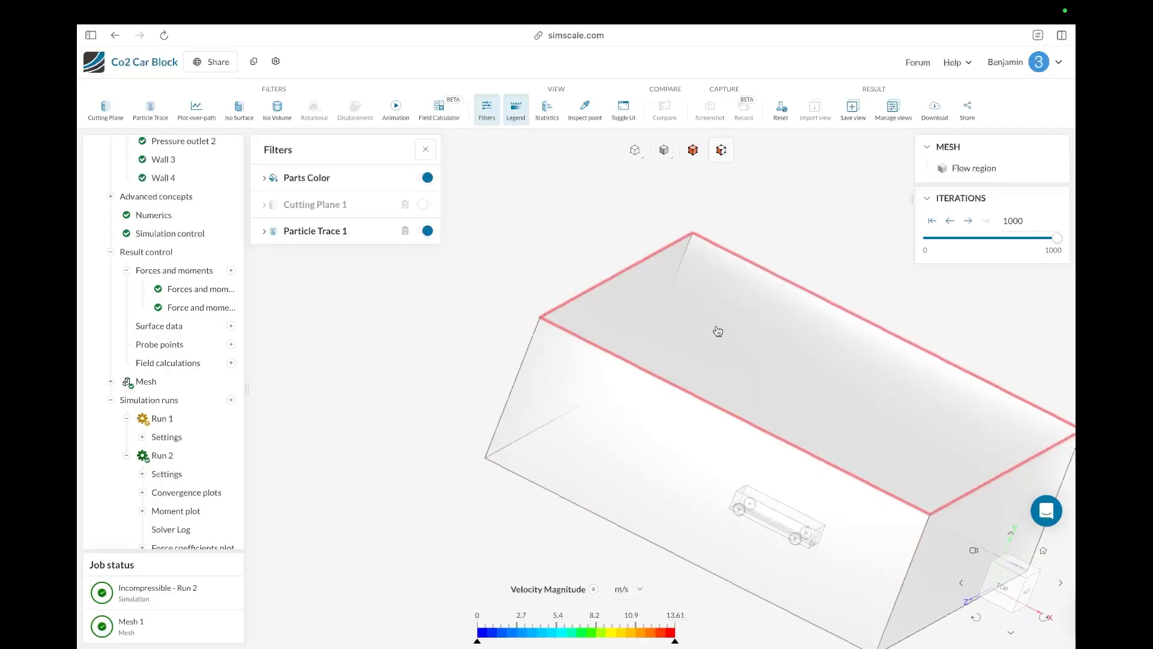
right_click(637, 399)
left_click(611, 401)
right_click(612, 402)
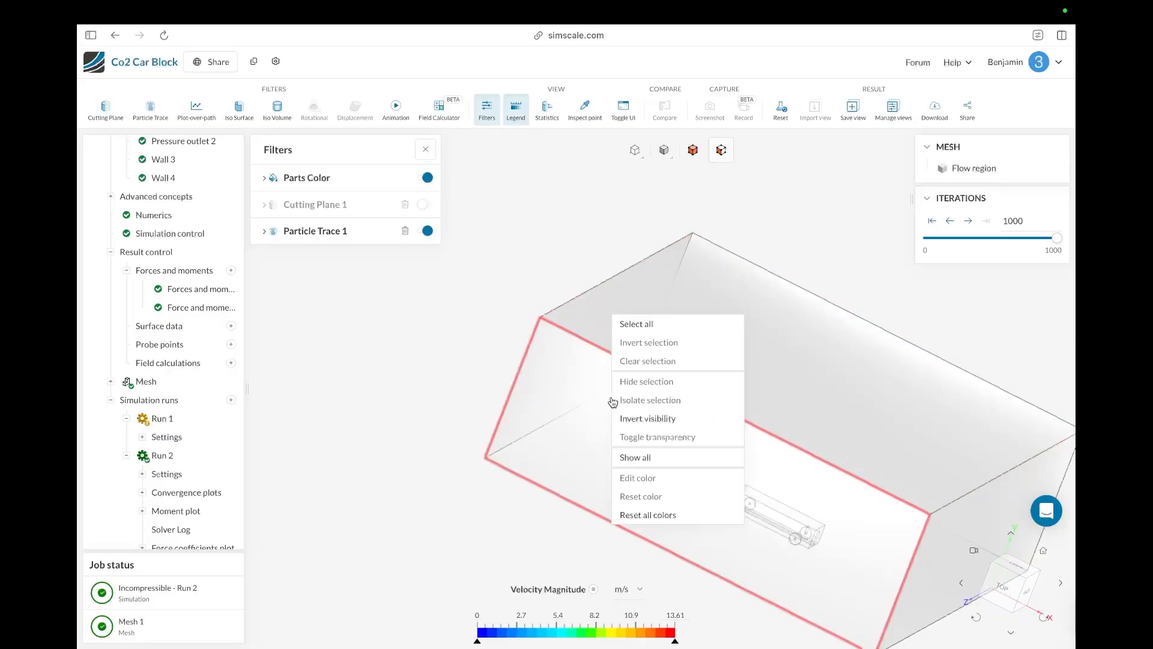
left_click(606, 403)
right_click(596, 403)
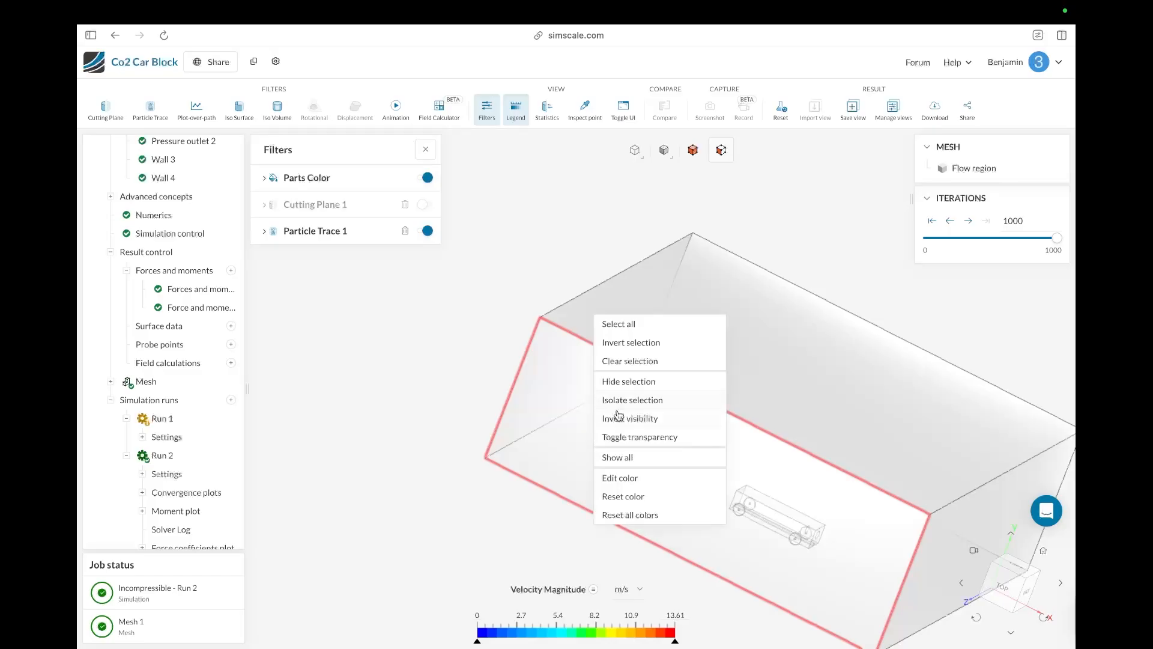
left_click(624, 382)
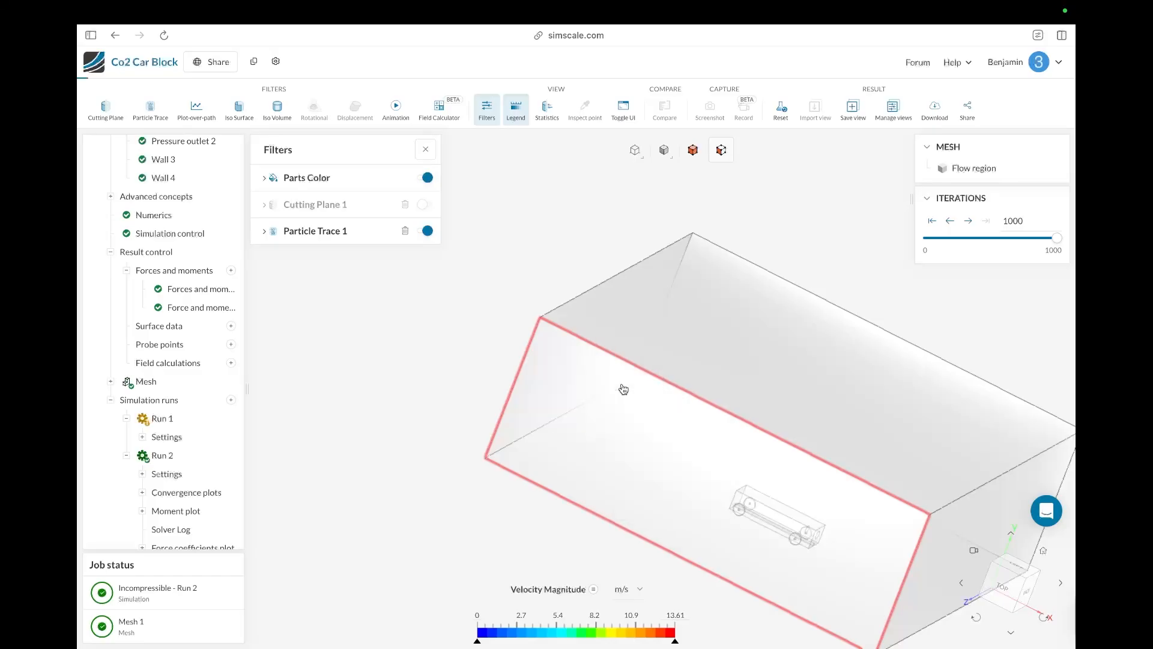
right_click(709, 349)
left_click(736, 332)
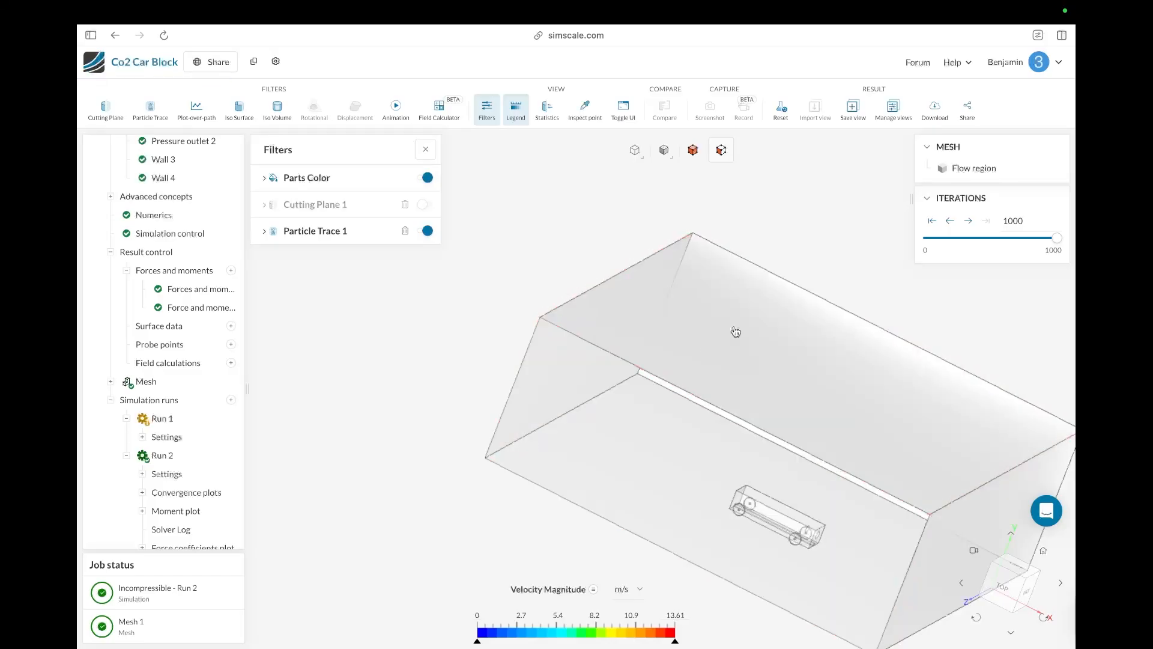
right_click(747, 359)
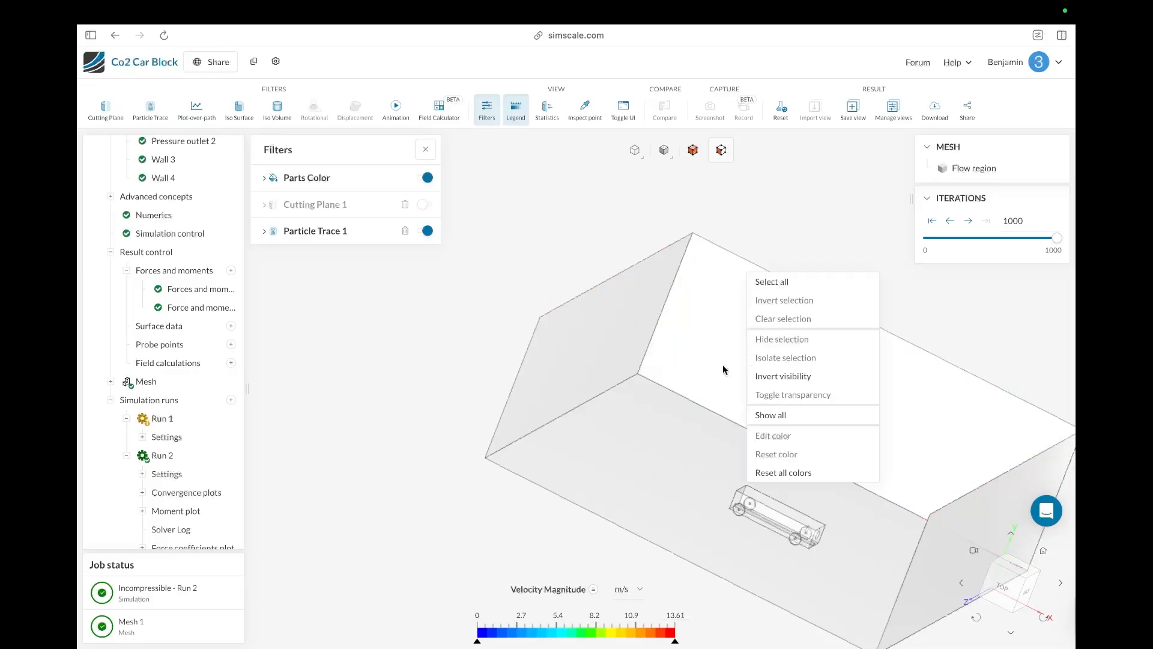
left_click(724, 370)
right_click(724, 370)
left_click(752, 351)
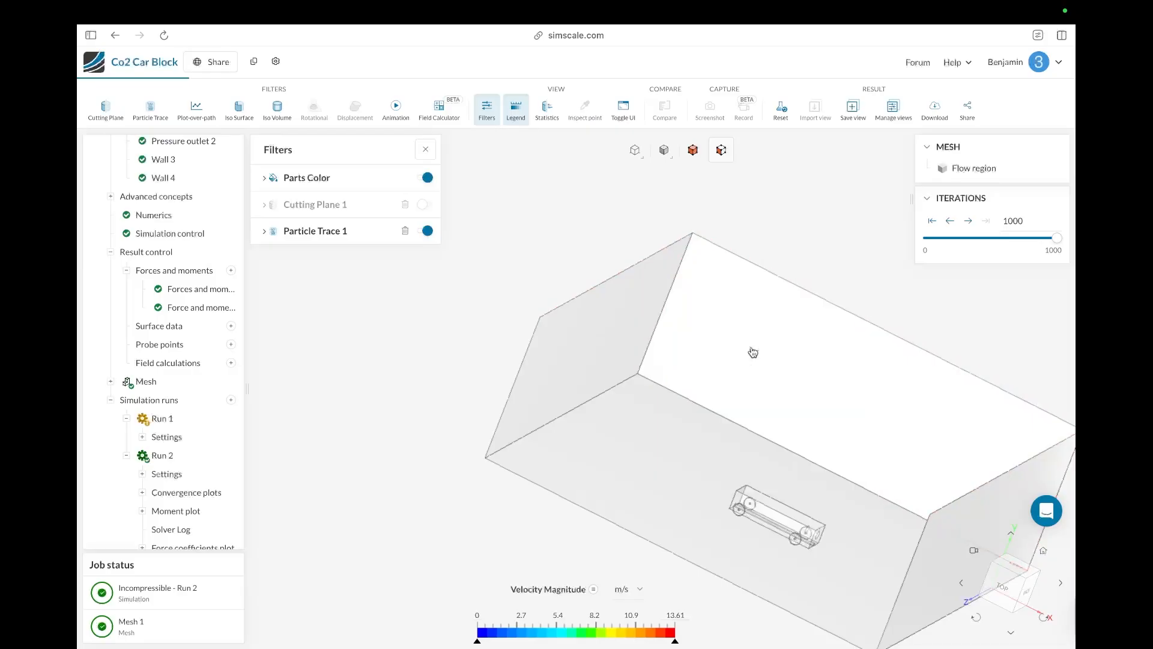
Step: Pick a seed position for the particle trace on the inlet face of the domain
left_click(289, 236)
left_click(424, 260)
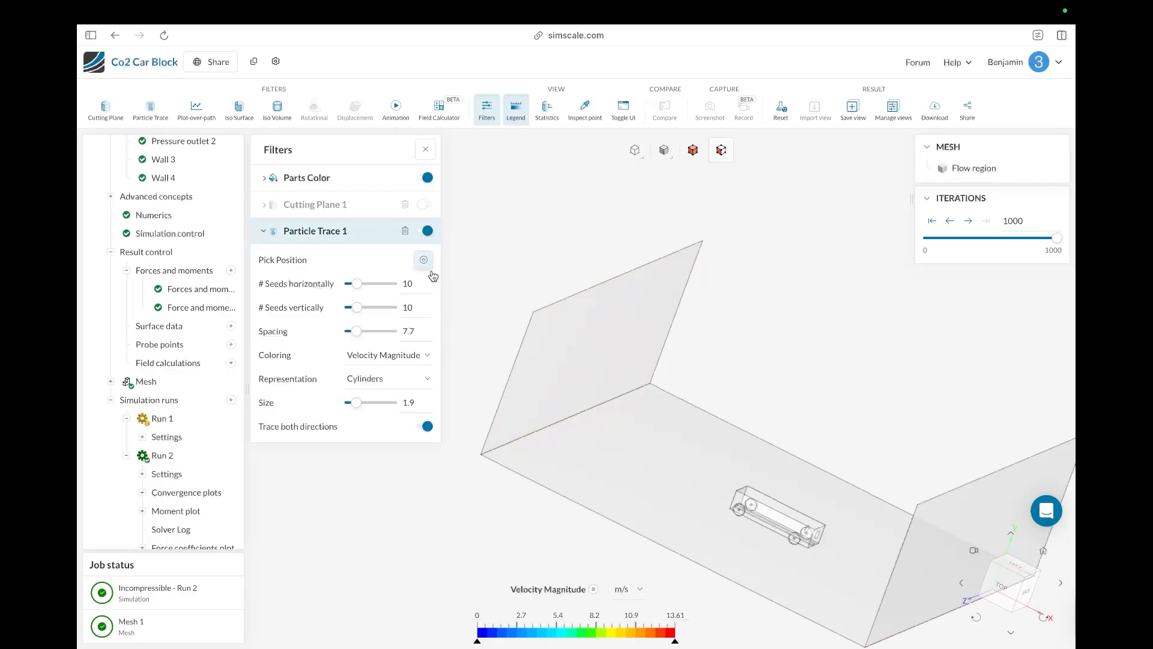
left_click_drag(496, 490, 268, 540)
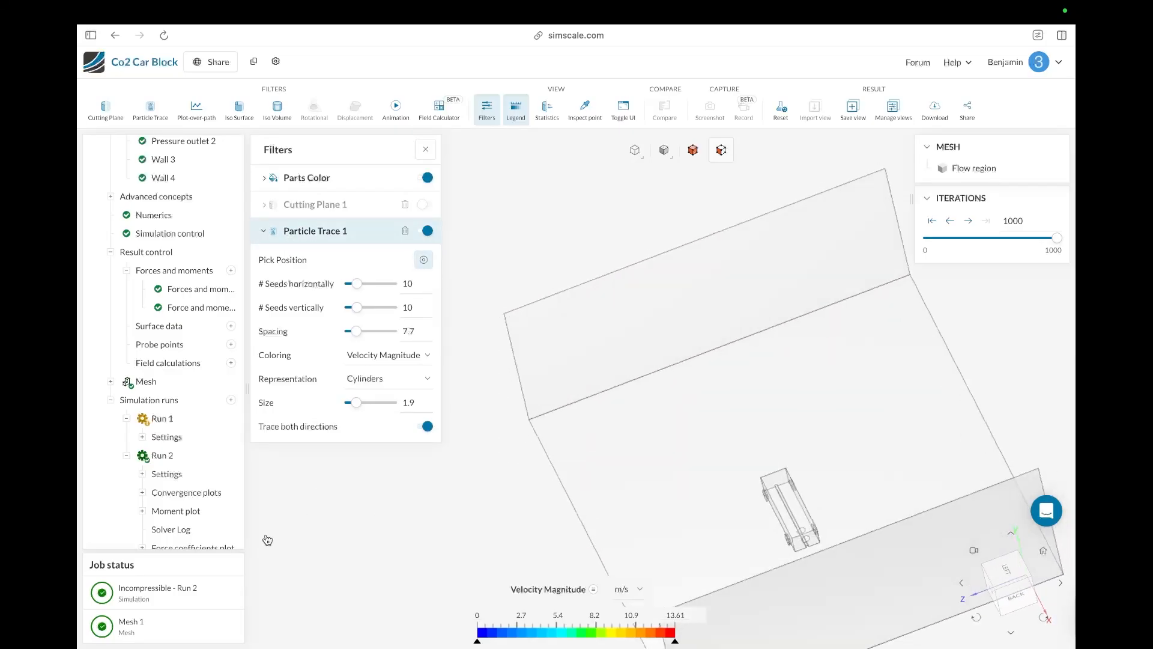
left_click(714, 344)
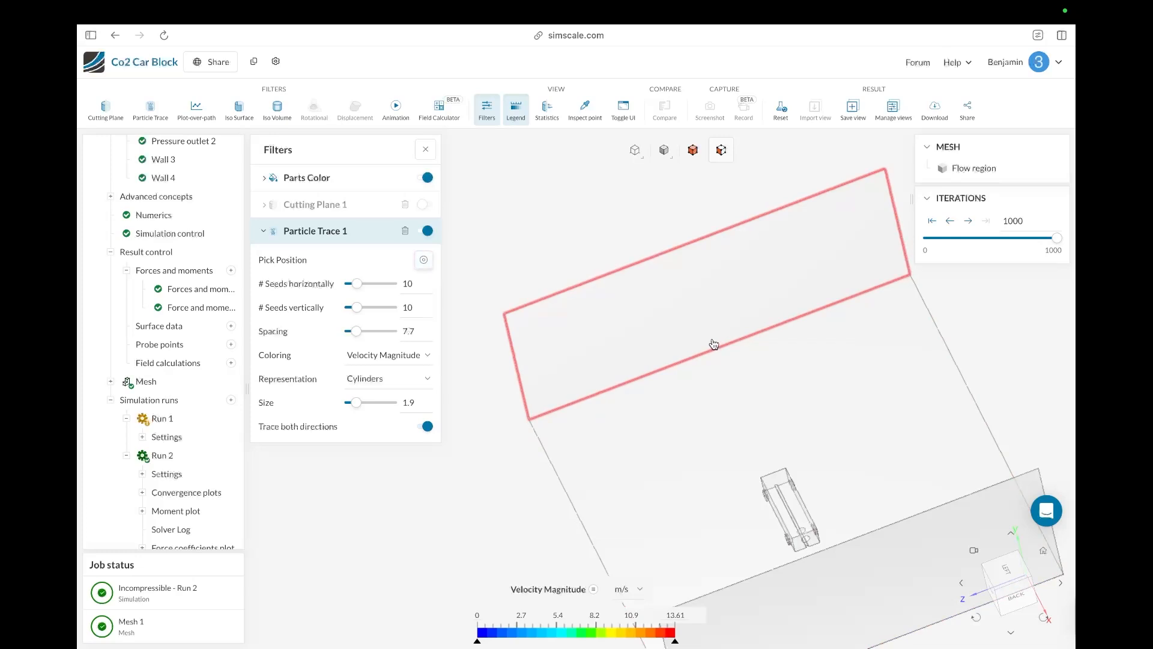
left_click(424, 260)
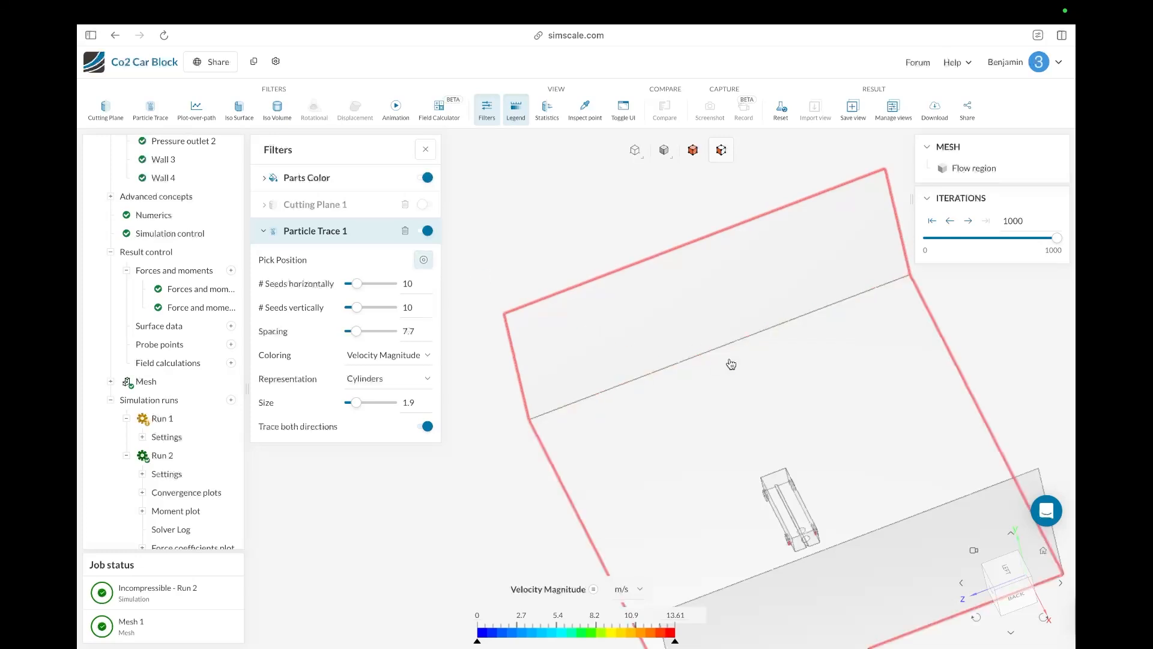
left_click(710, 333)
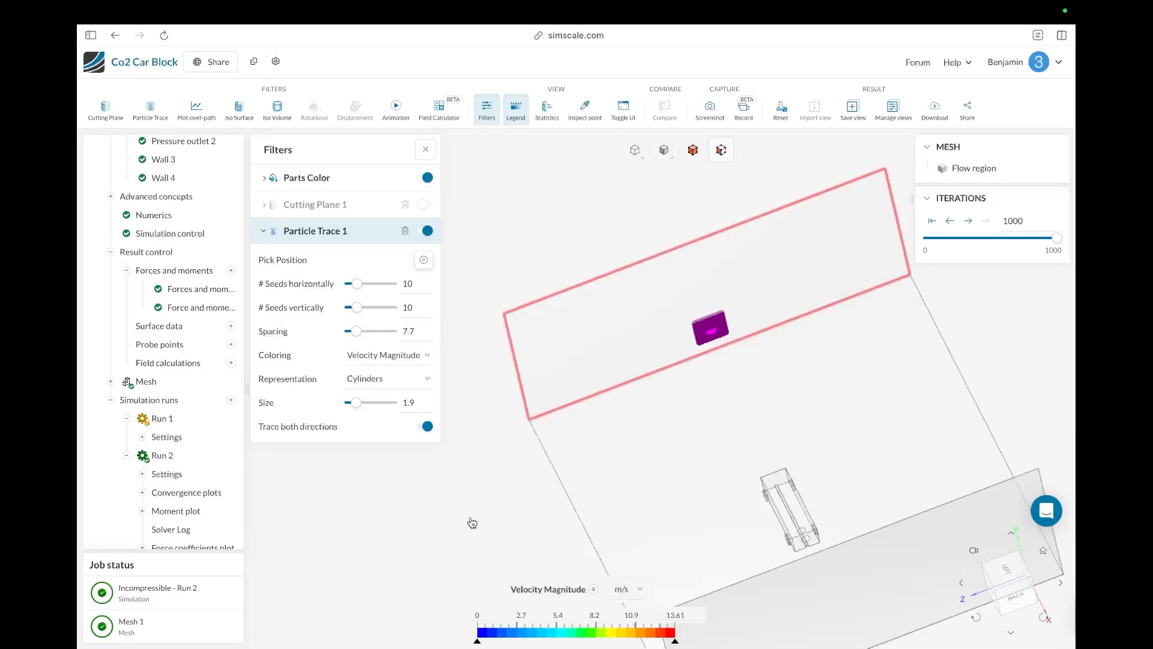
Step: Set the particle trace seed spacing to 10 while zooming in on the seed grid
mouse_move(471, 523)
left_mouse_down()
mouse_move(466, 497)
mouse_move(584, 452)
mouse_move(675, 477)
mouse_move(641, 448)
mouse_move(718, 430)
mouse_move(696, 460)
mouse_move(522, 494)
left_mouse_up()
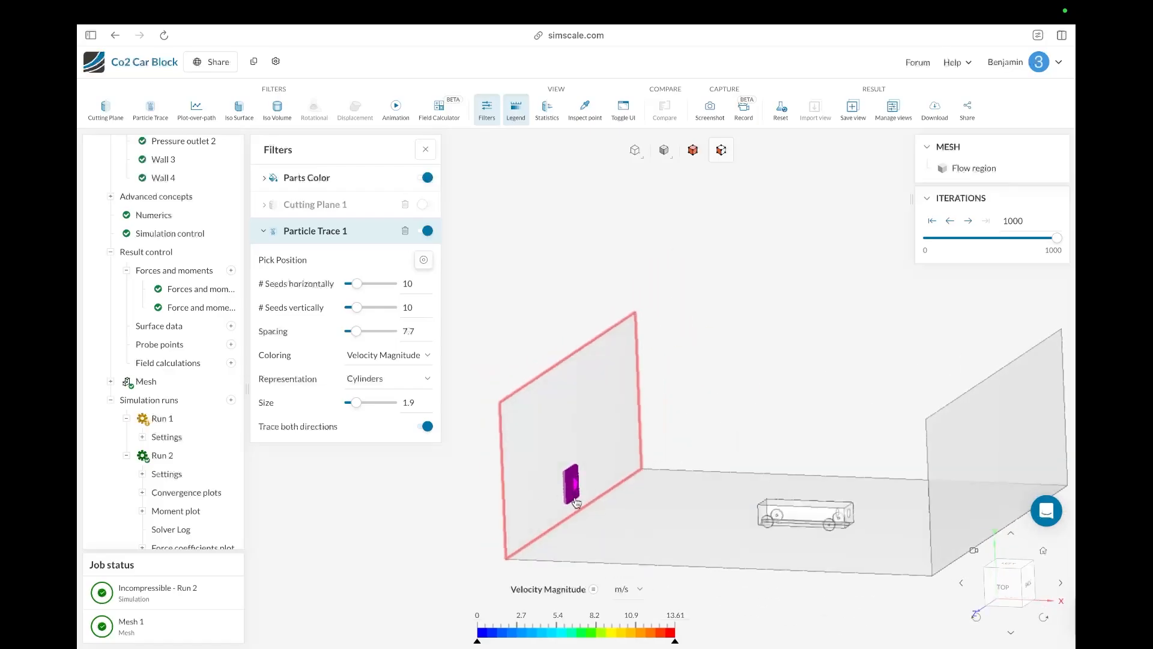
scroll(577, 504, "down", 5)
scroll(576, 505, "up", 15)
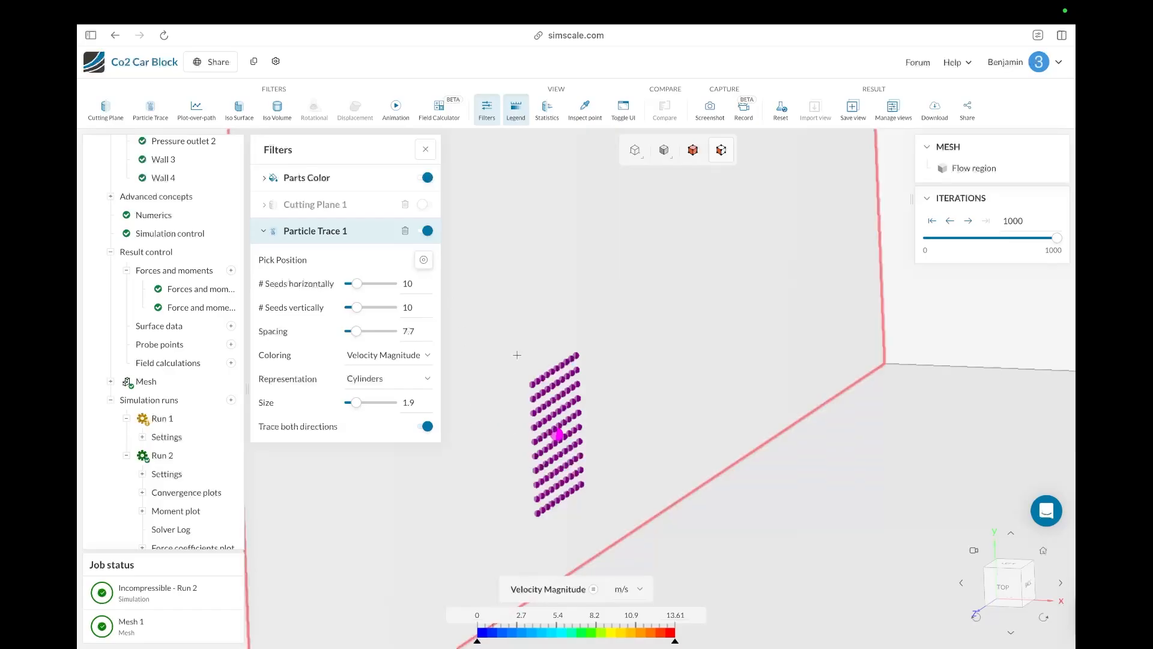
left_click_drag(562, 473, 565, 491)
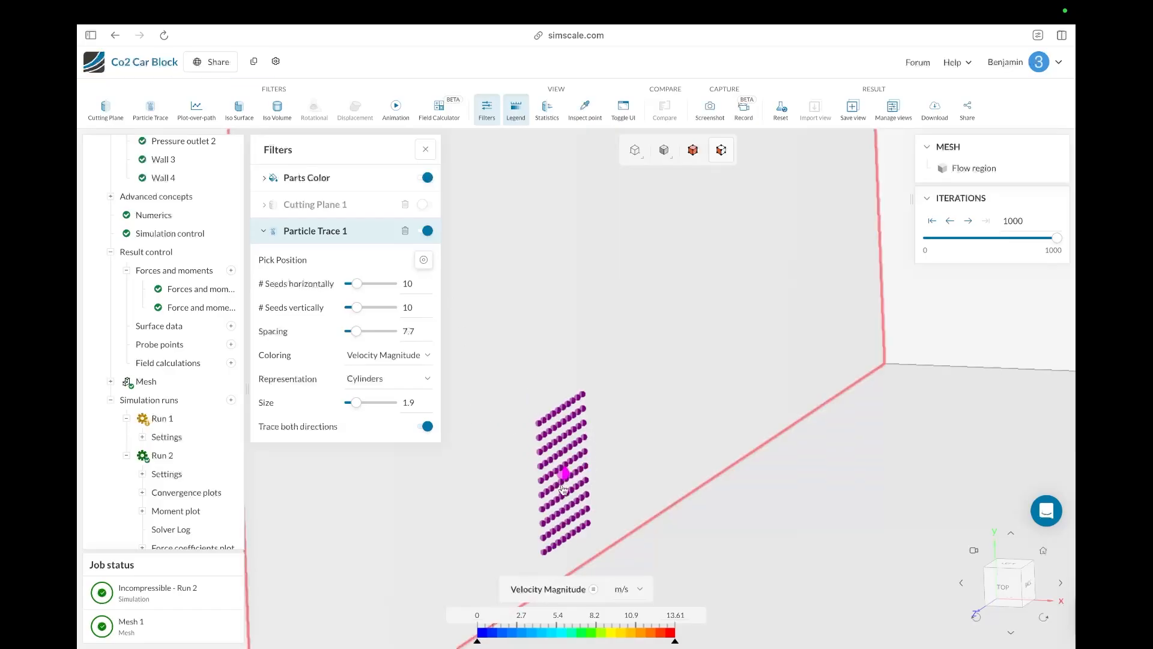
scroll(553, 492, "up", 4)
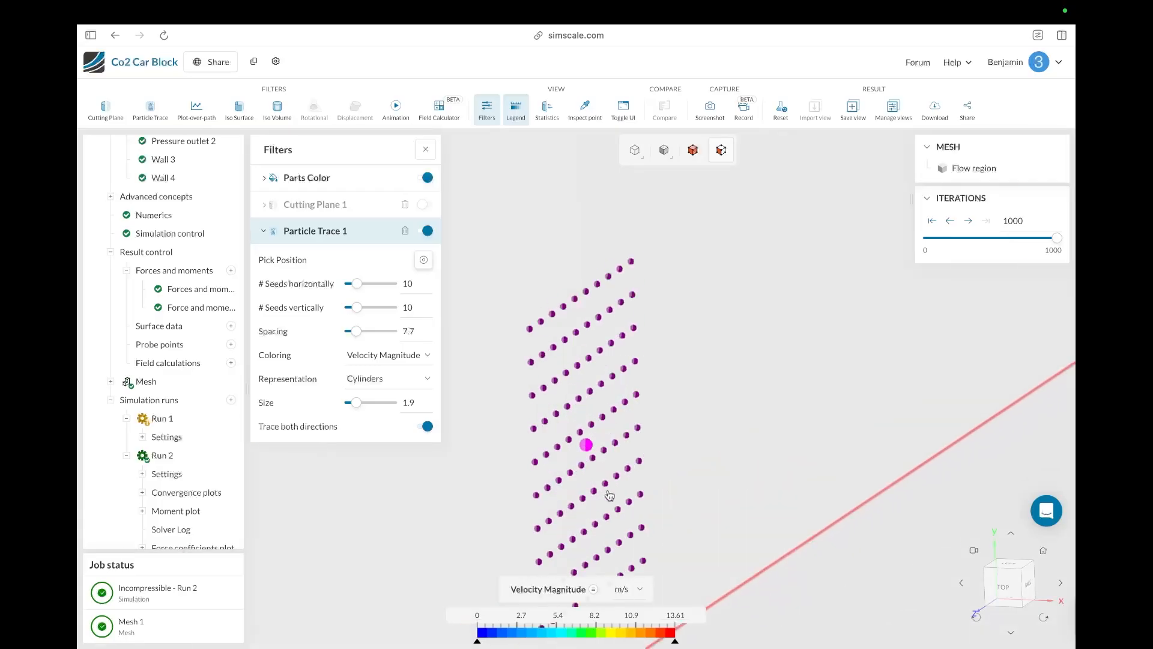
scroll(610, 494, "down", 2)
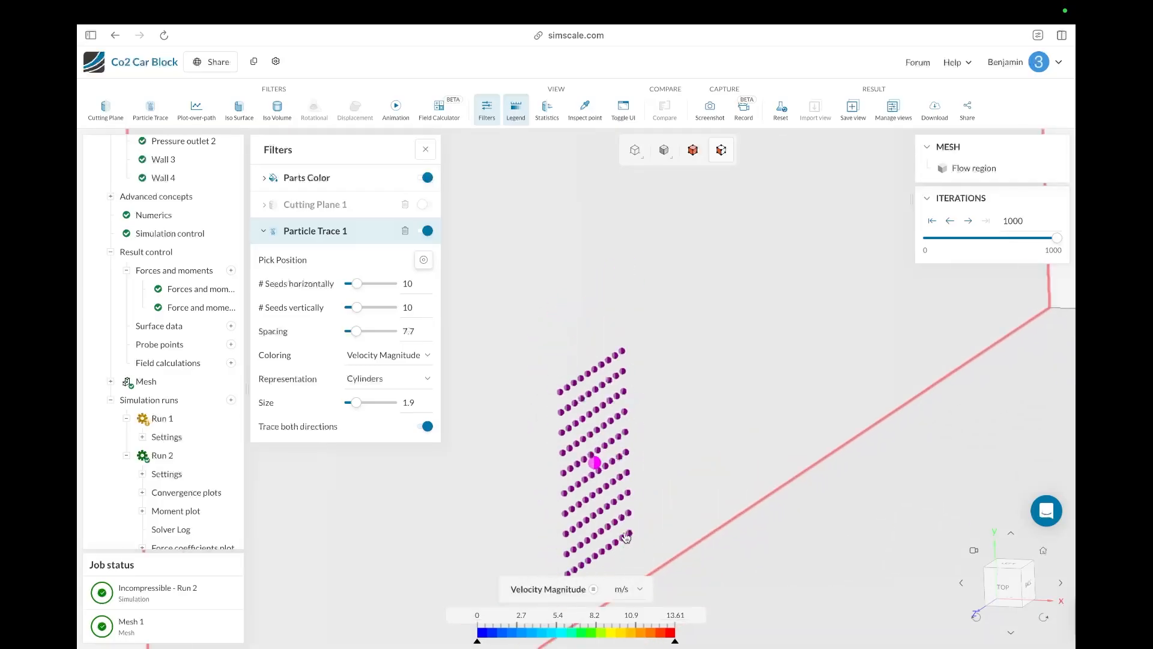
scroll(626, 536, "up", 2)
scroll(631, 544, "down", 5)
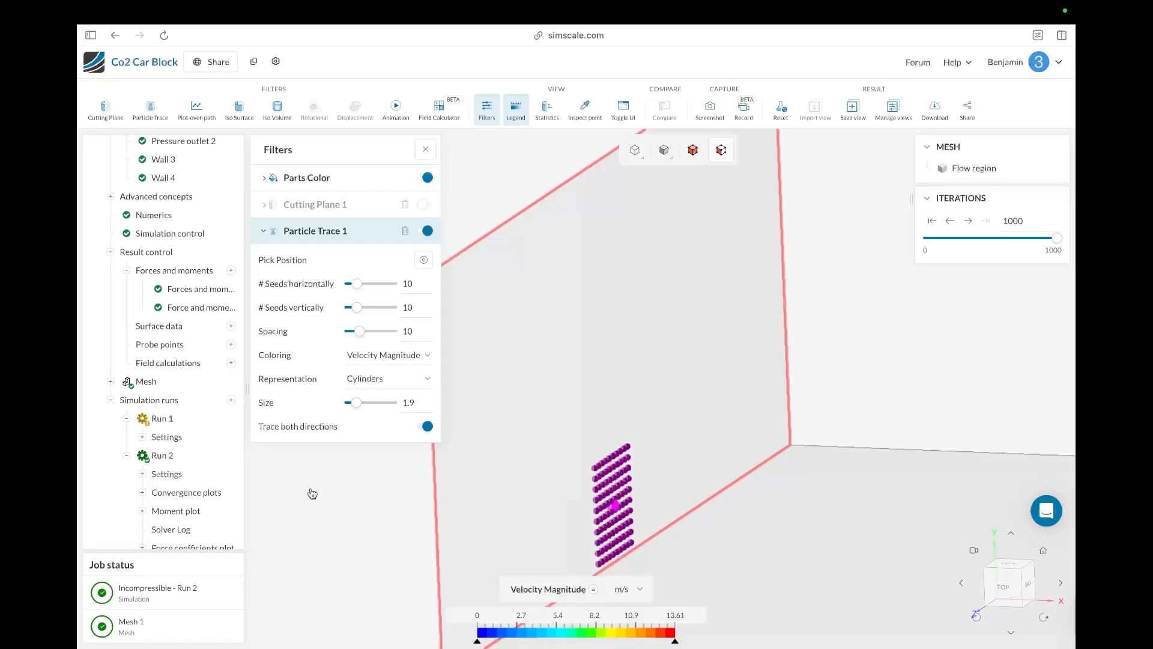
scroll(336, 572, "up", 5)
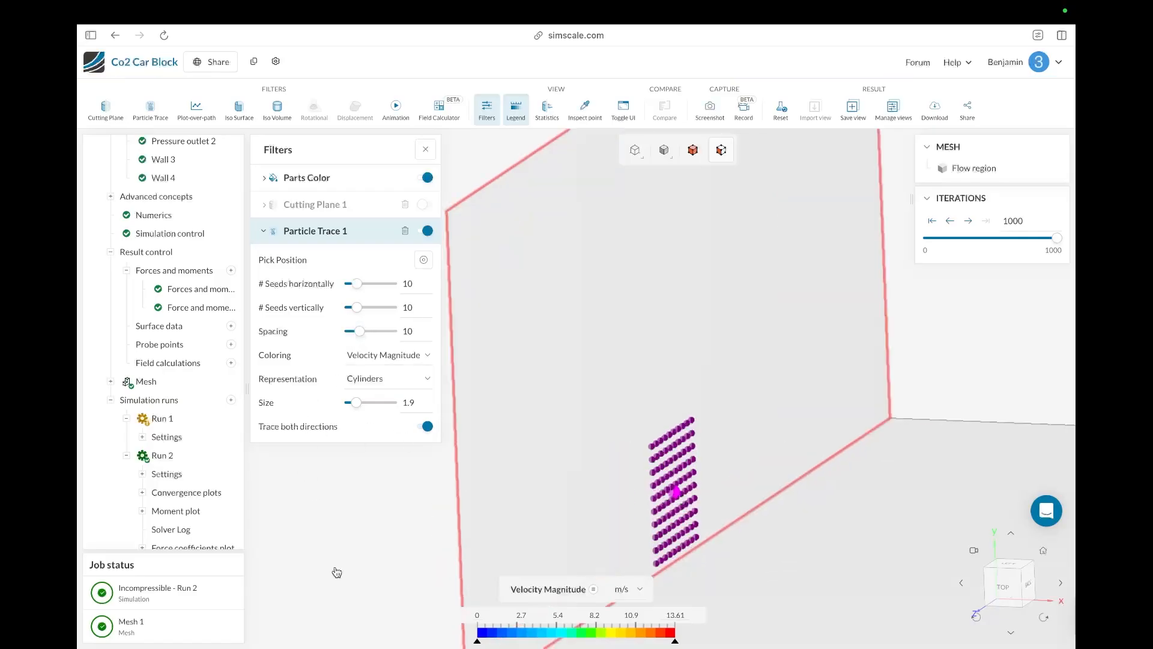
scroll(336, 572, "down", 10)
scroll(326, 631, "up", 6)
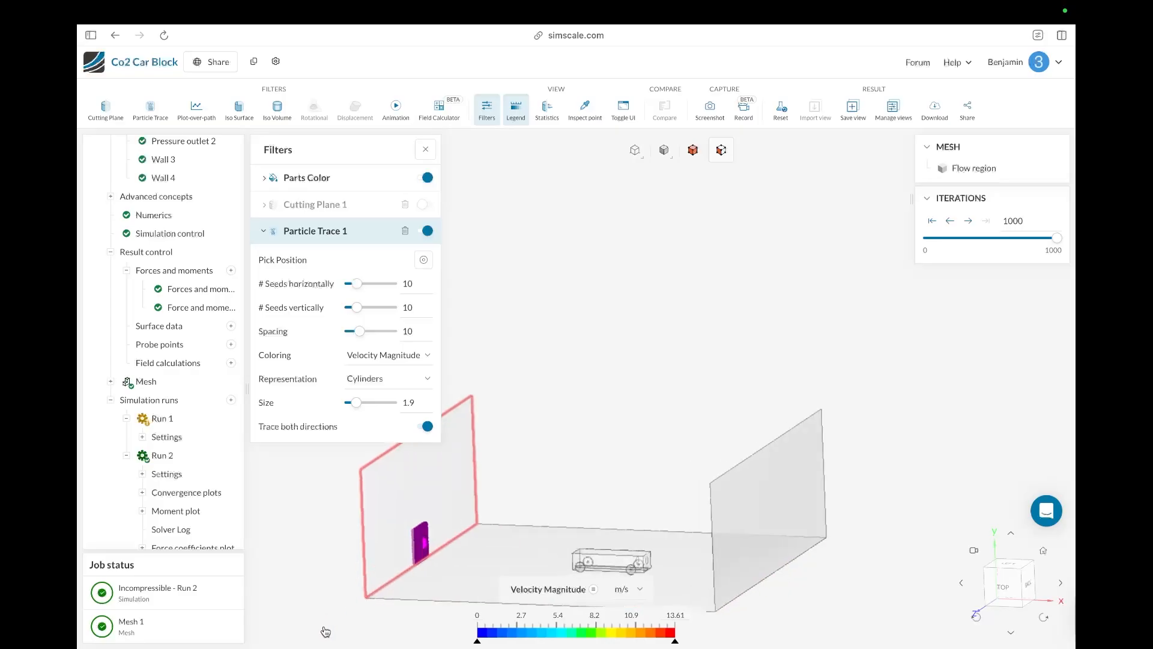
scroll(311, 608, "down", 5)
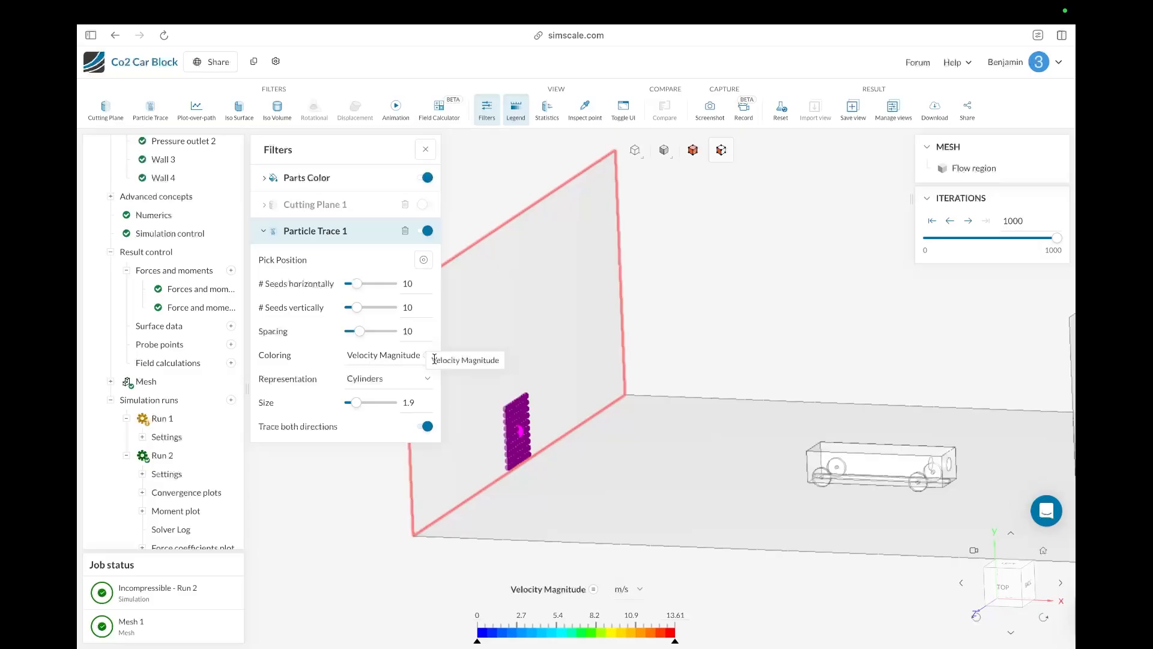
Step: Change the particle trace representation to Comets
left_click(366, 356)
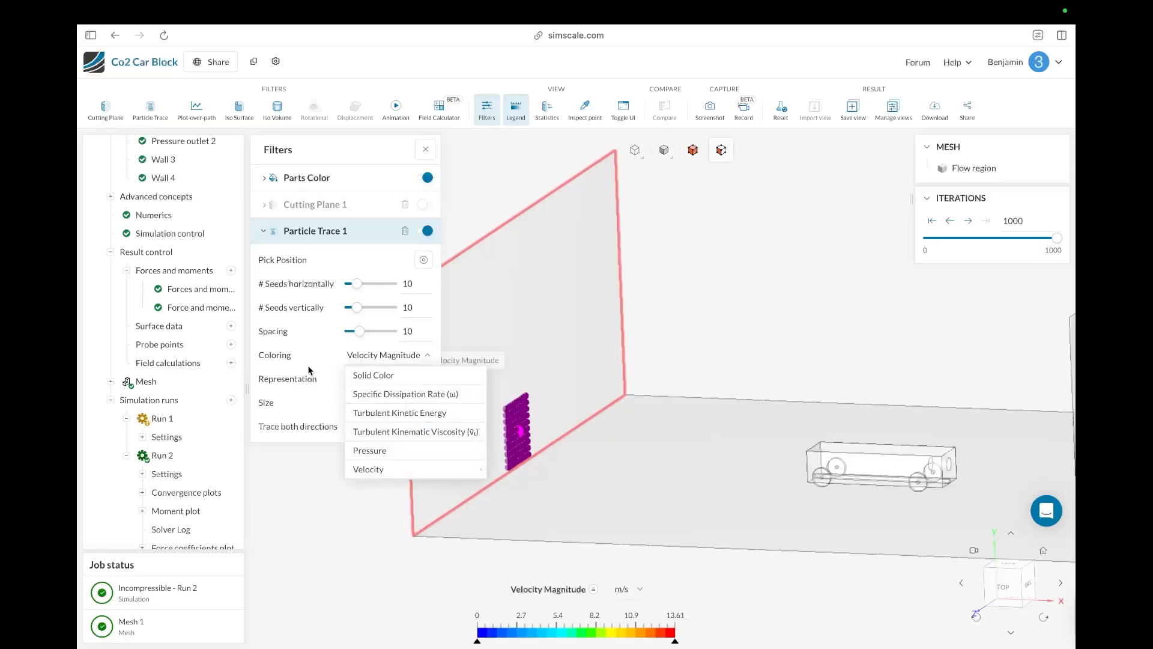
left_click(295, 365)
left_click(360, 379)
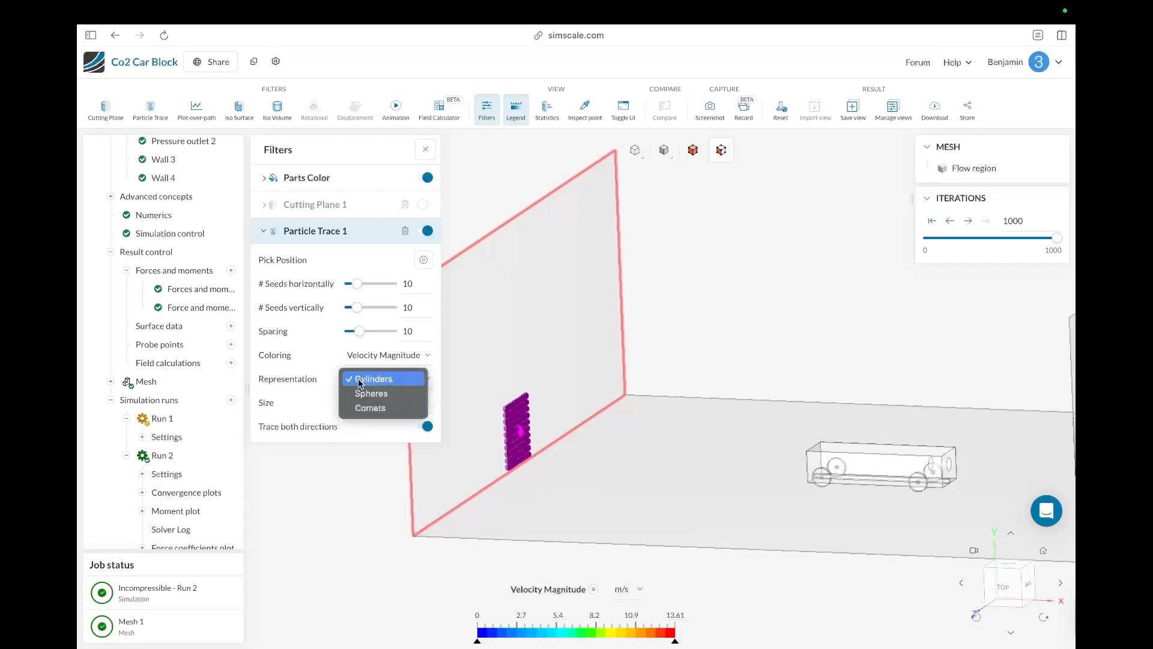
left_click(360, 409)
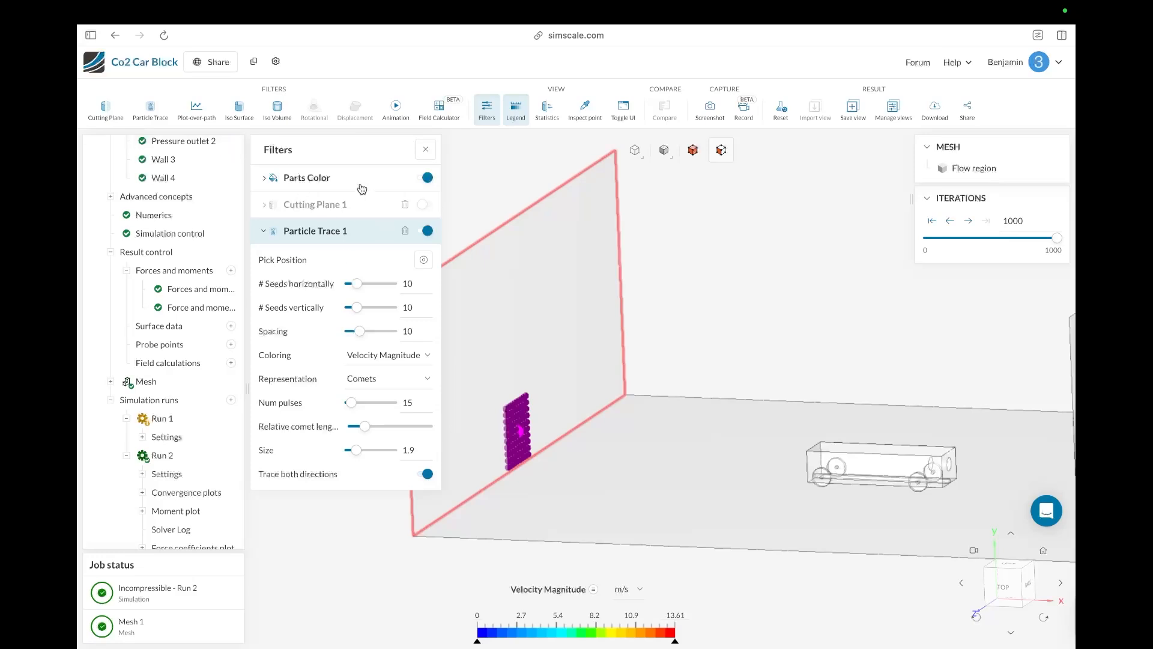
Step: Add an animation filter with the animation type set to Particle Trace
left_click(396, 110)
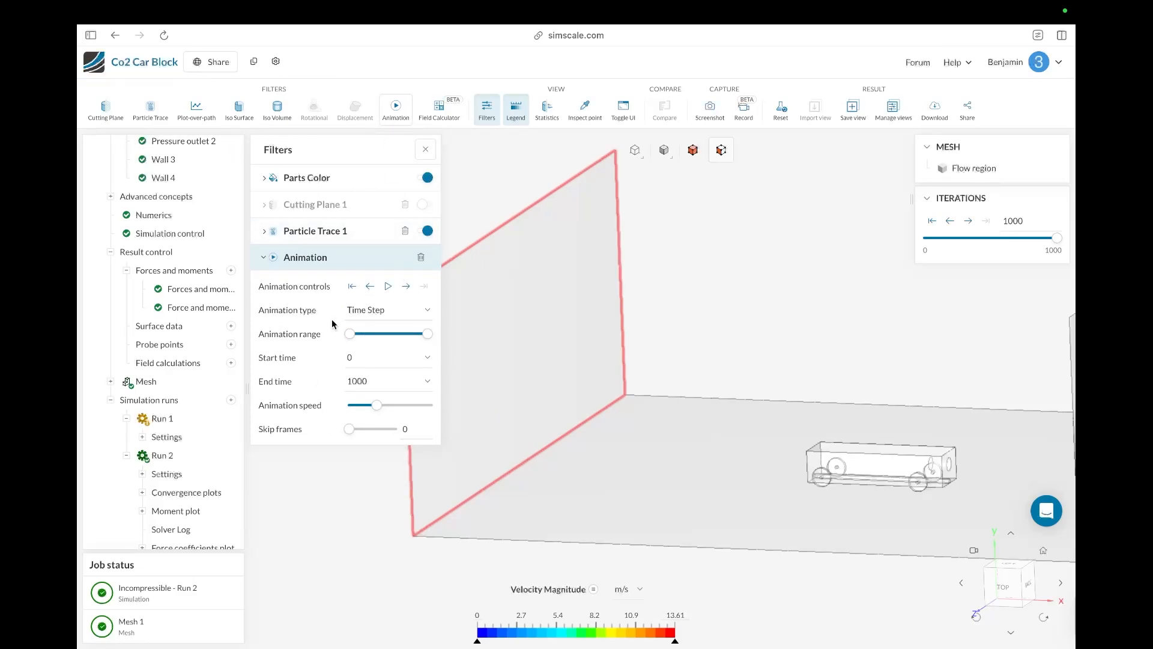
left_click(348, 312)
left_click(360, 325)
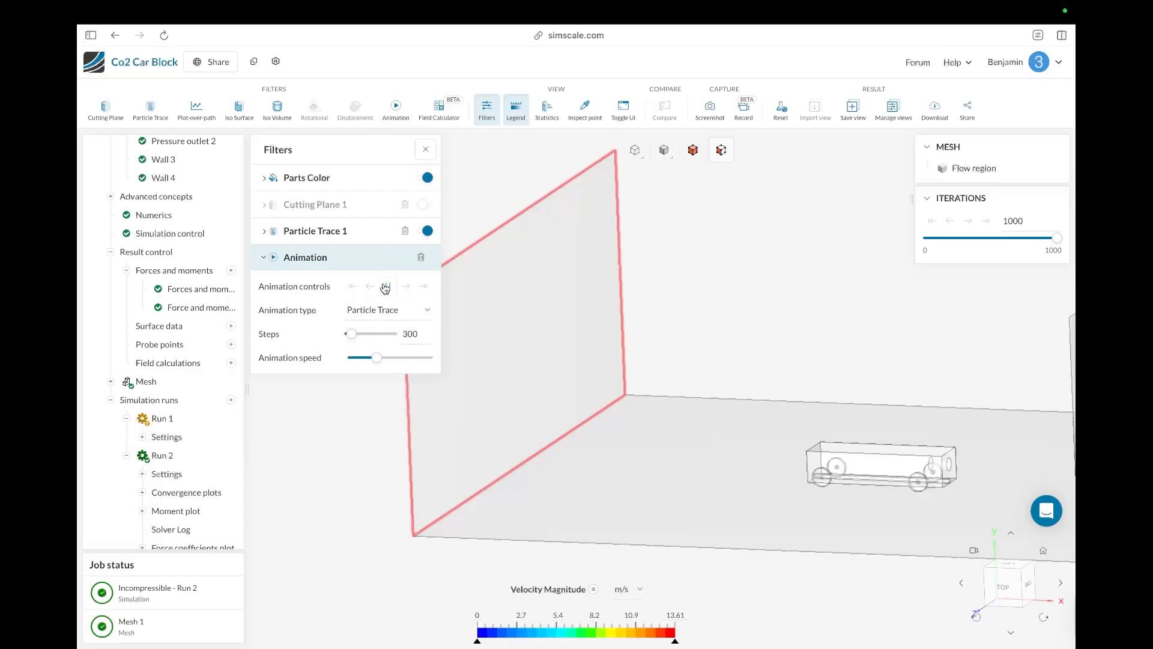
mouse_move(376, 546)
left_mouse_down()
mouse_move(407, 532)
mouse_move(399, 541)
mouse_move(438, 546)
mouse_move(385, 554)
left_mouse_up()
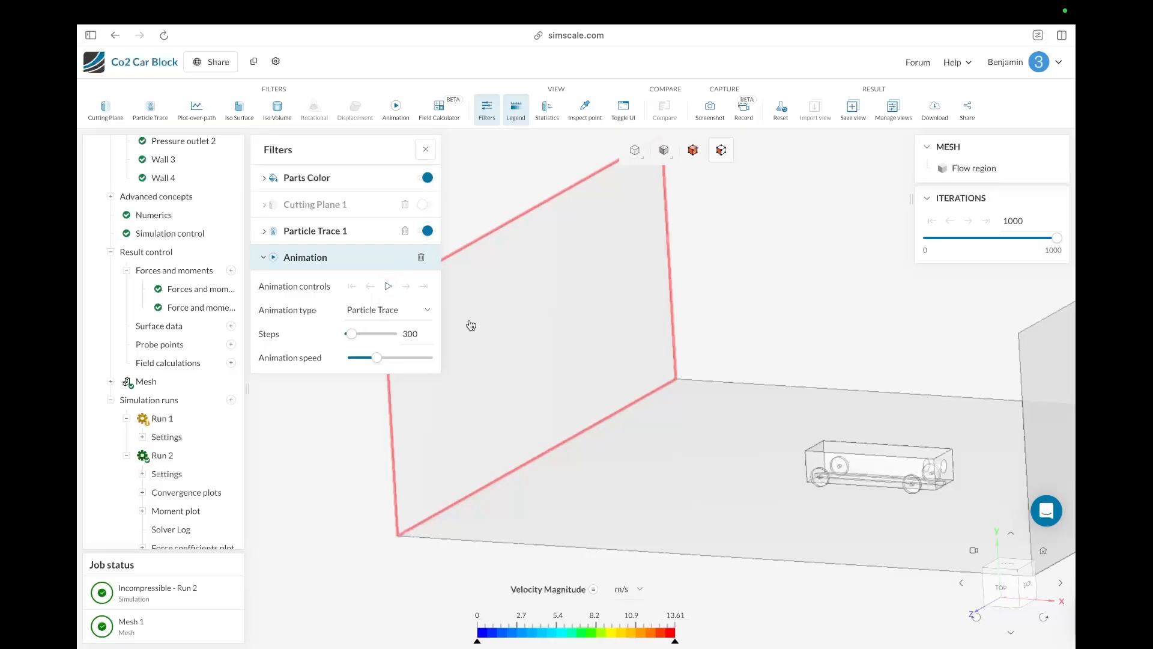
left_click(313, 234)
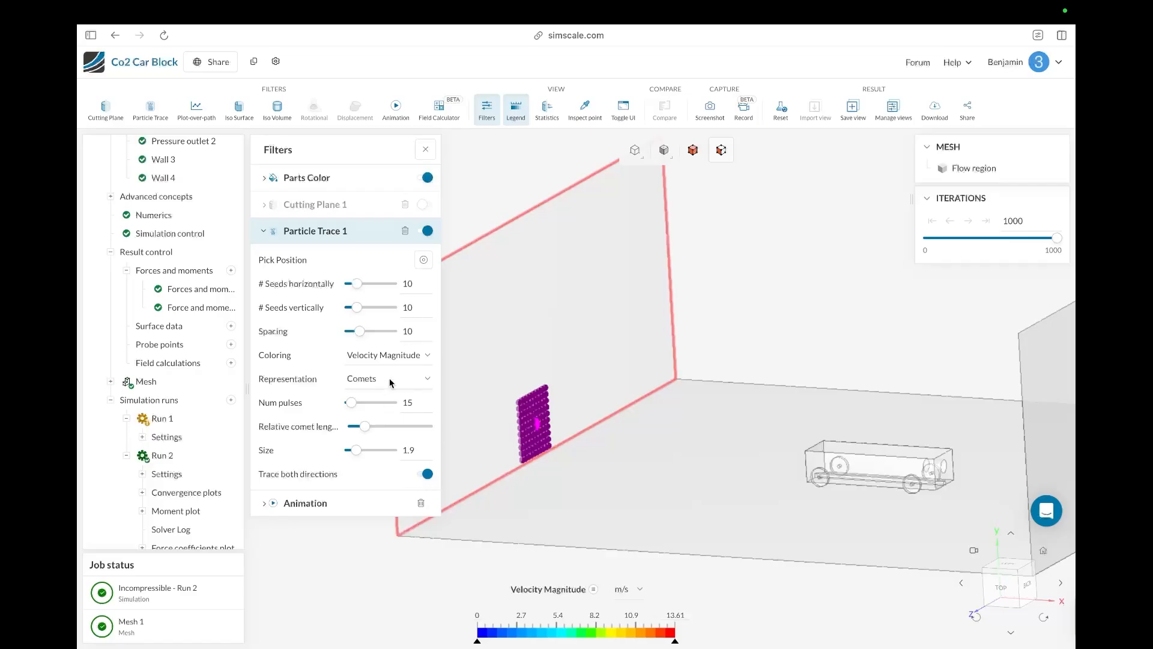
Step: Pick a new particle trace seed position on the outlet face of the domain
left_click_drag(667, 588, 865, 578)
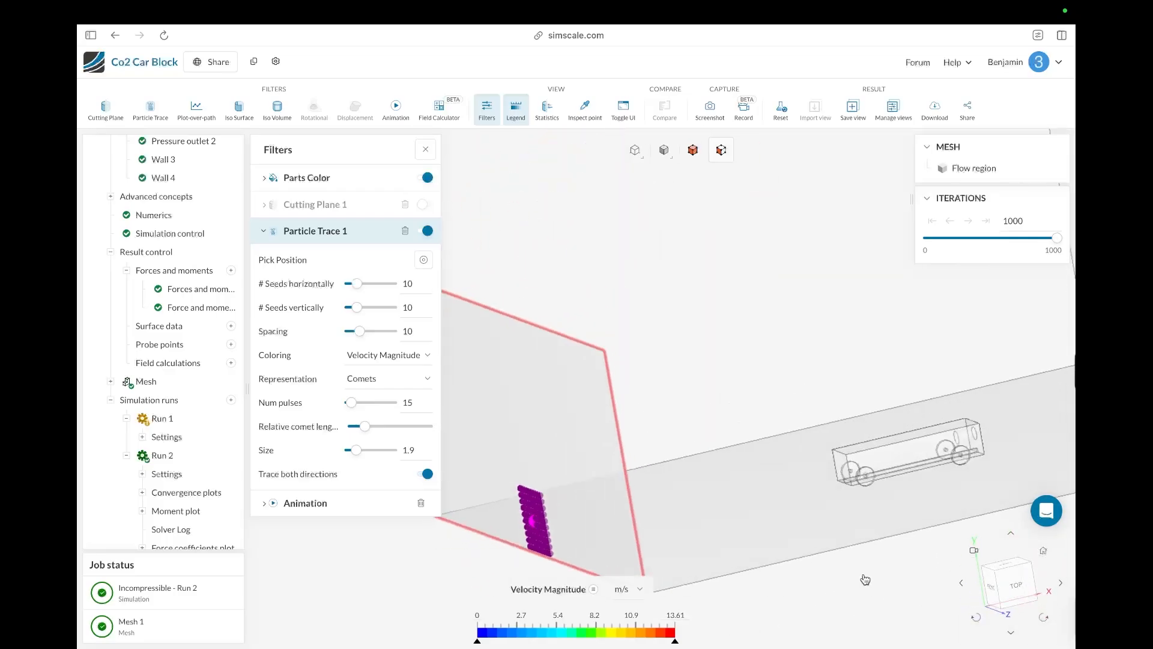
scroll(475, 549, "up", 3)
scroll(474, 550, "down", 8)
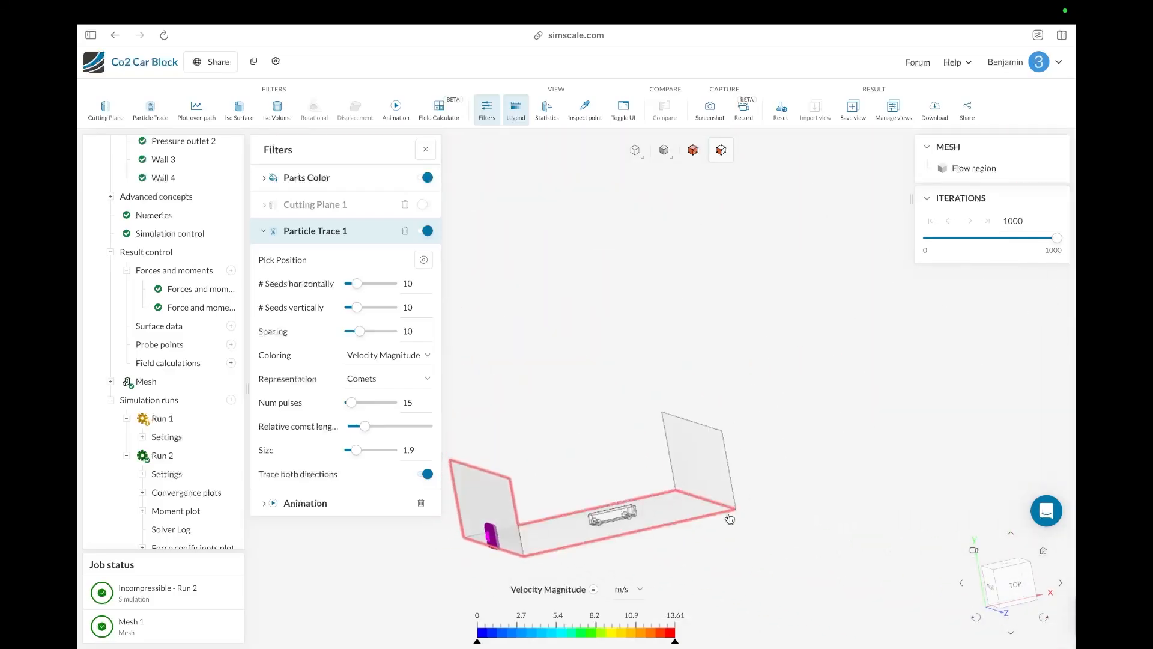
scroll(687, 520, "up", 5)
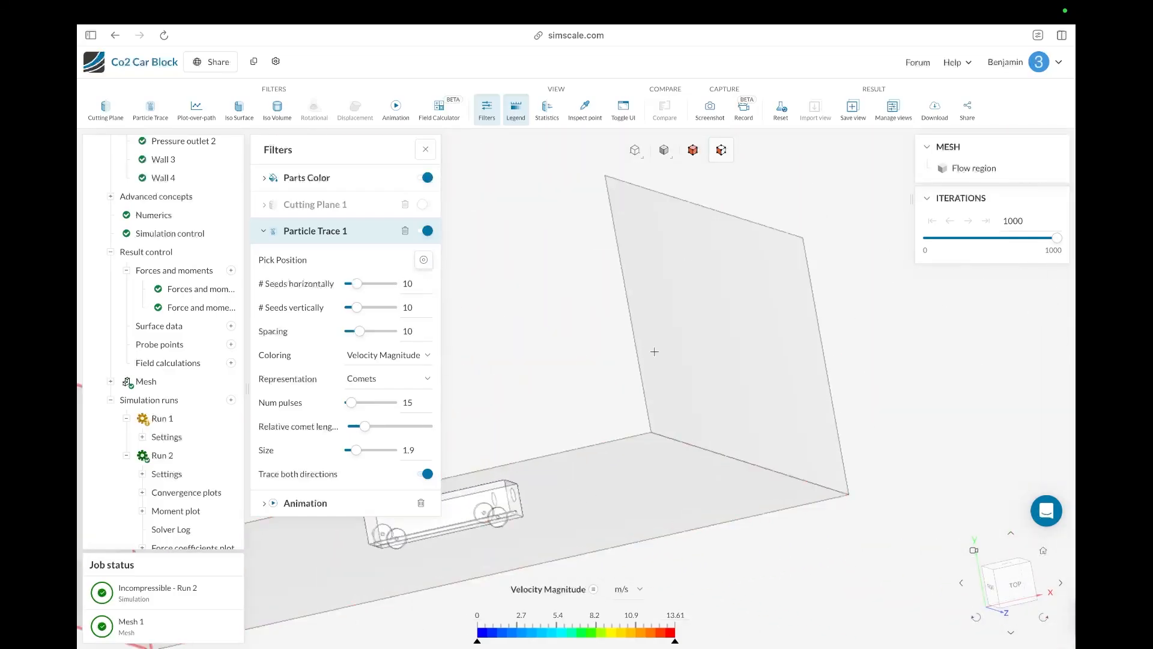
left_click(730, 435)
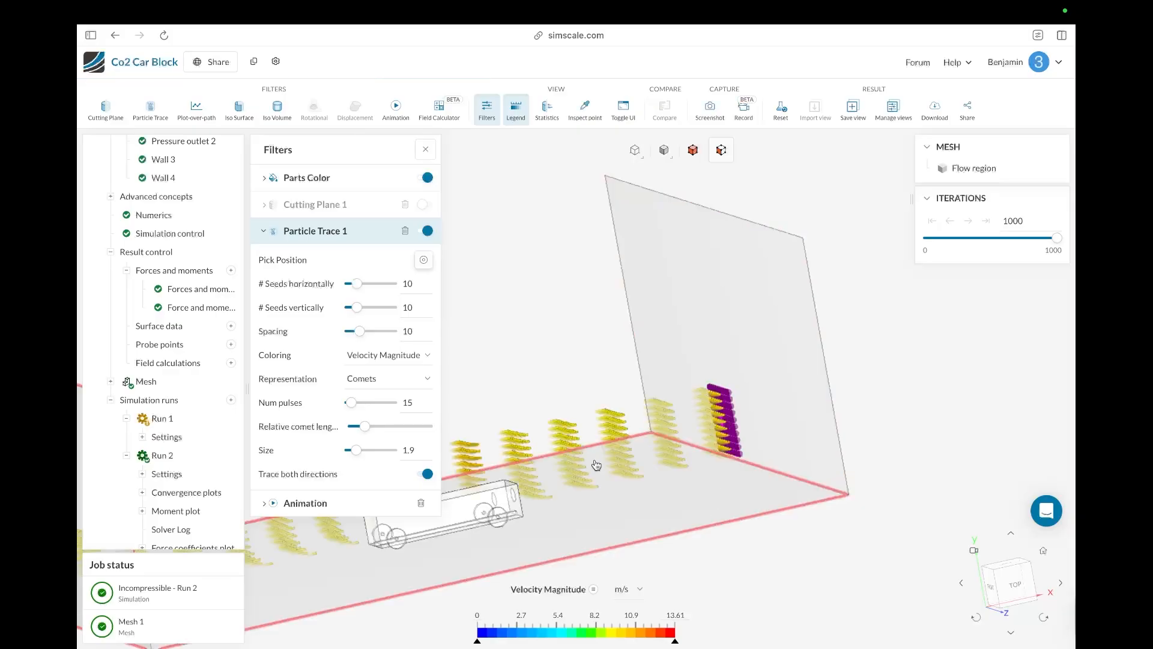
Step: Start playing the particle trace animation
left_click_drag(620, 538, 561, 364)
scroll(561, 364, "up", 10)
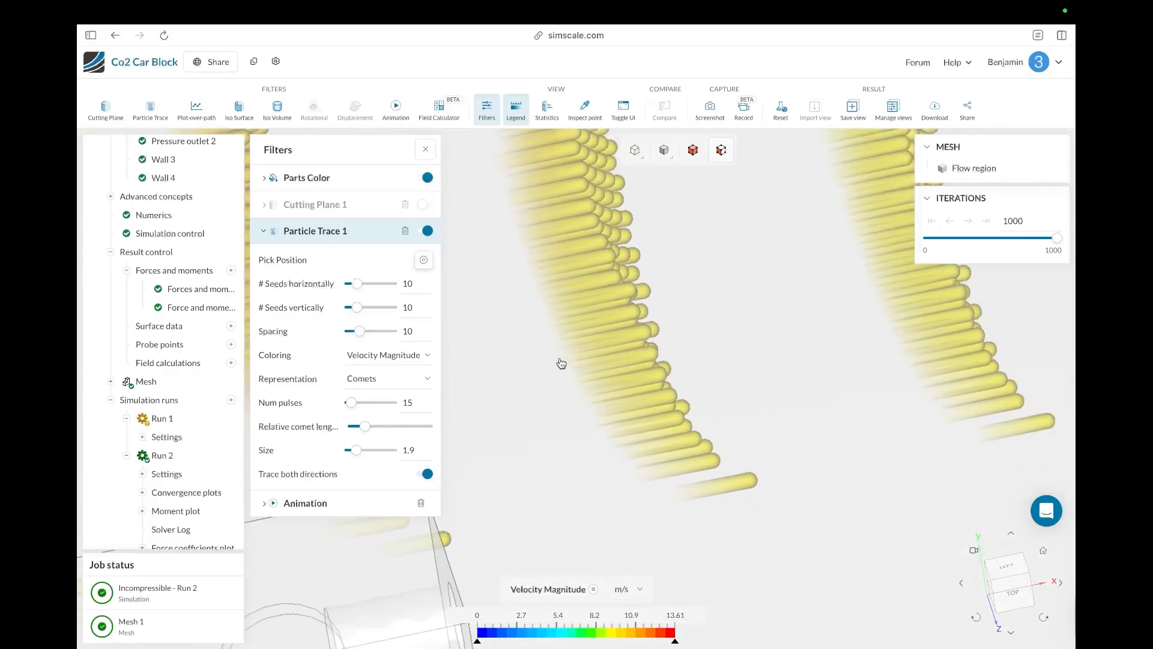
scroll(561, 364, "down", 10)
left_click_drag(642, 442, 671, 408)
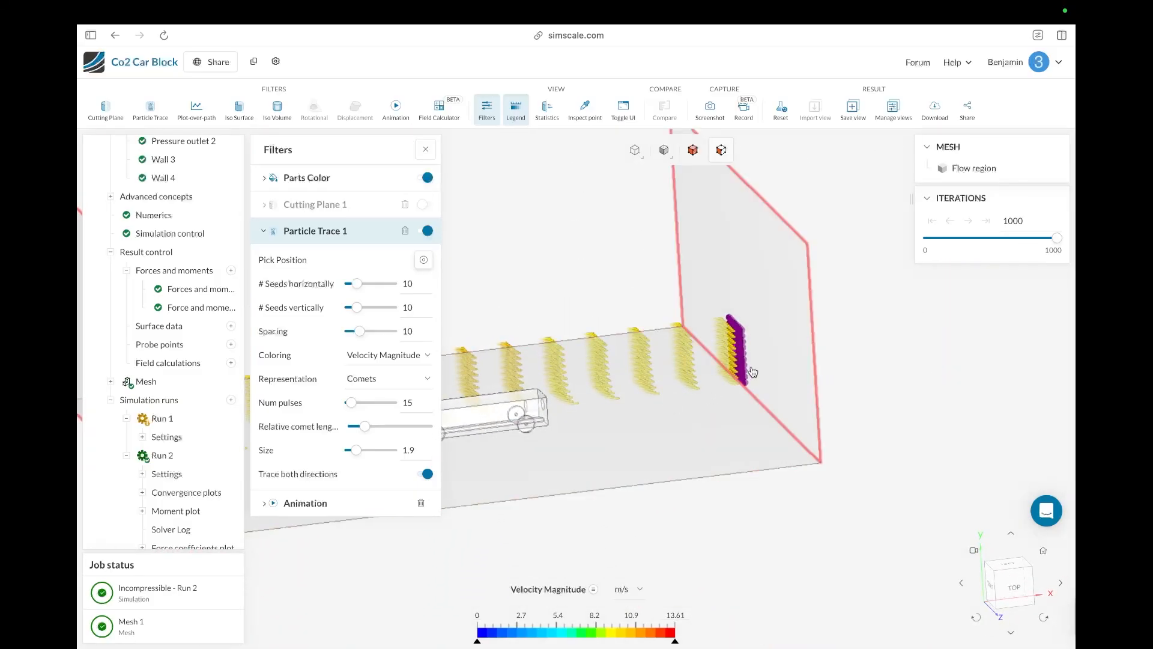
left_click(330, 503)
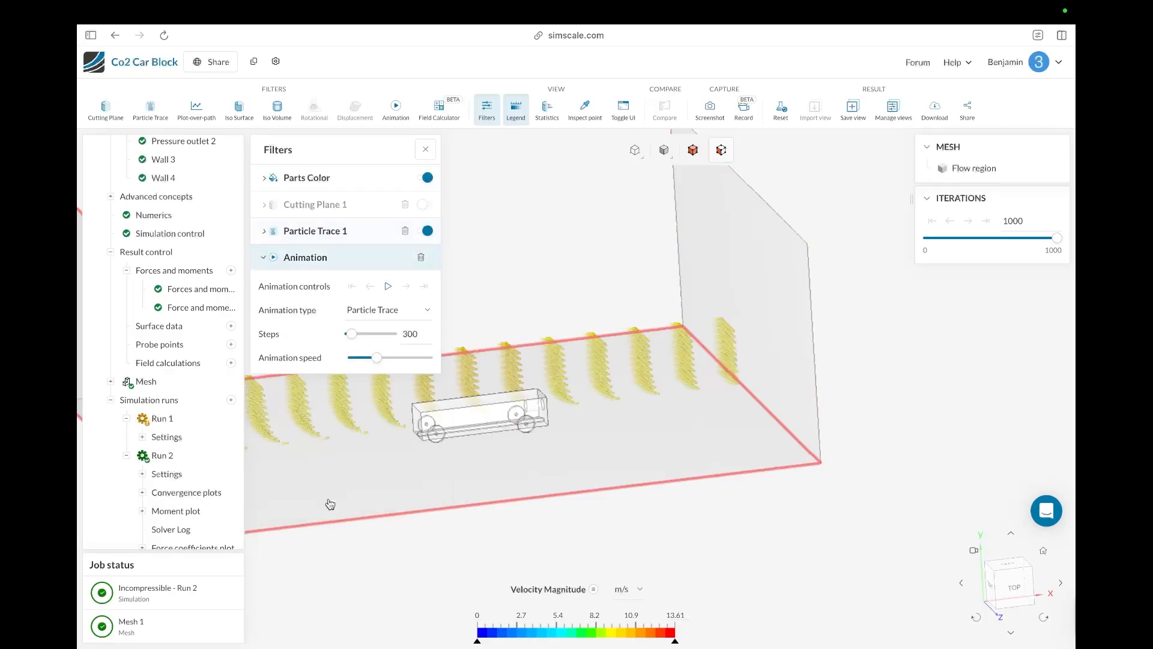
left_click(390, 287)
Step: Orbit and zoom the view to follow the animated particle traces across the domain
left_click_drag(488, 470, 701, 384)
scroll(702, 385, "up", 8)
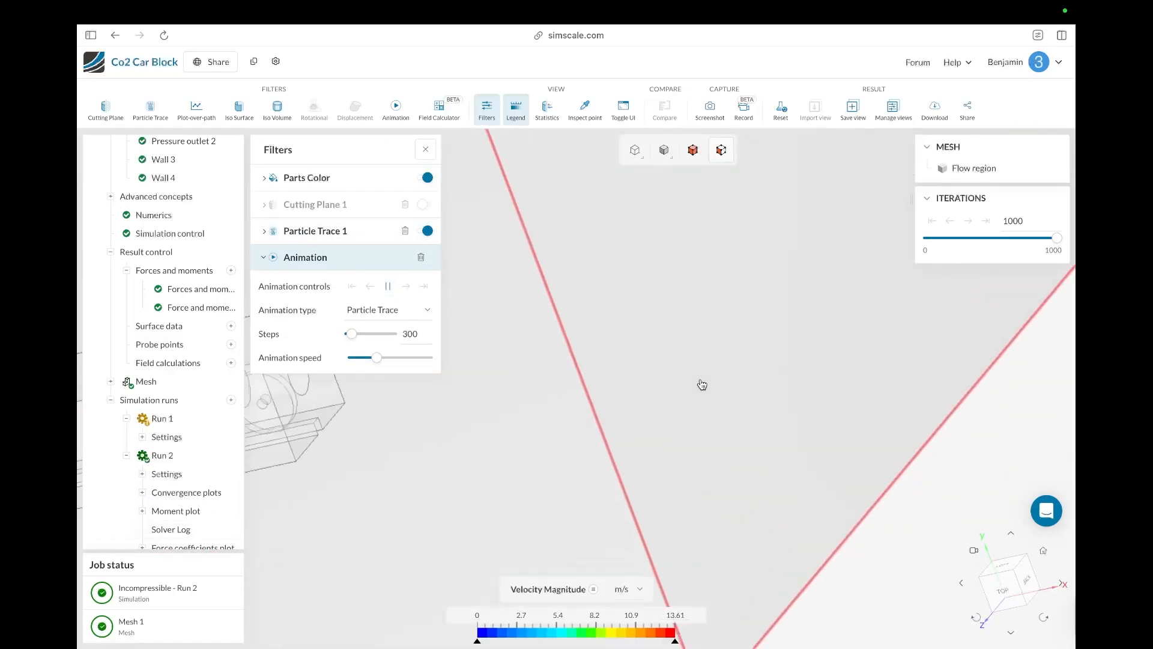
scroll(702, 385, "down", 12)
scroll(507, 445, "up", 5)
scroll(508, 445, "up", 1)
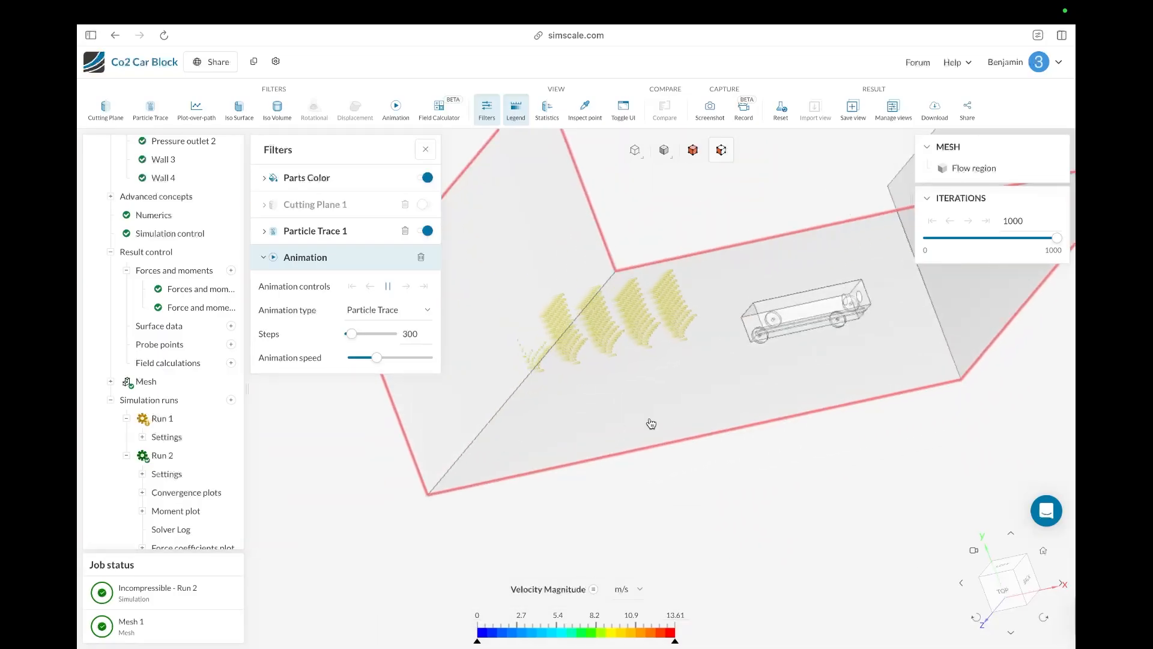
left_click_drag(567, 402, 445, 415)
scroll(446, 415, "down", 10)
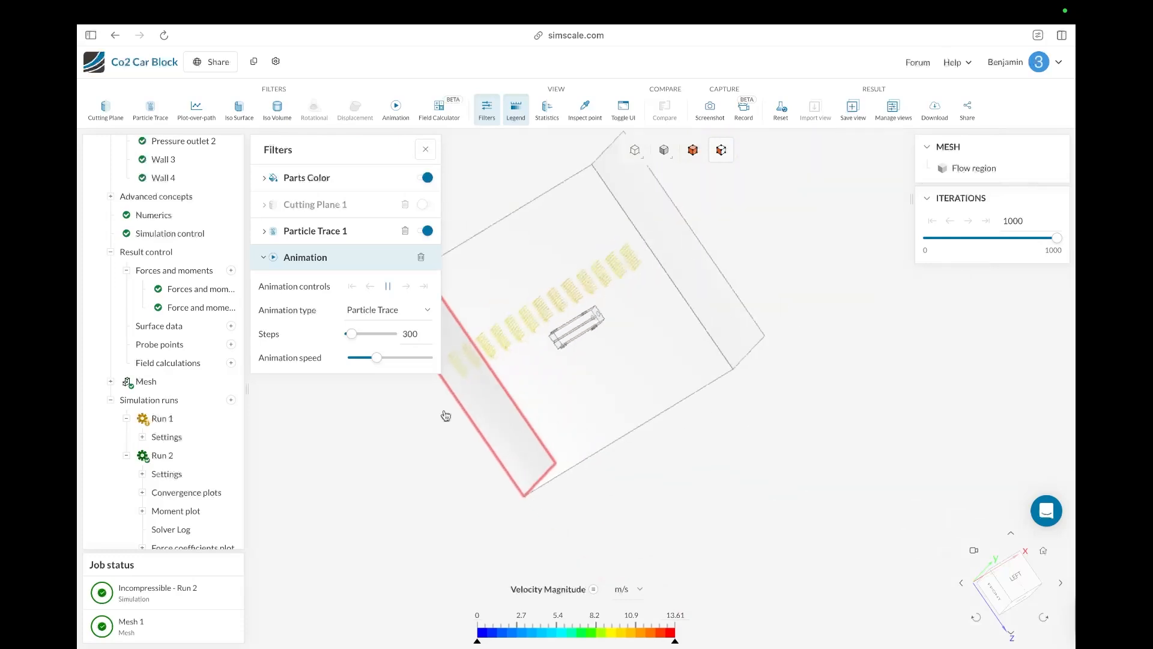
scroll(638, 317, "up", 6)
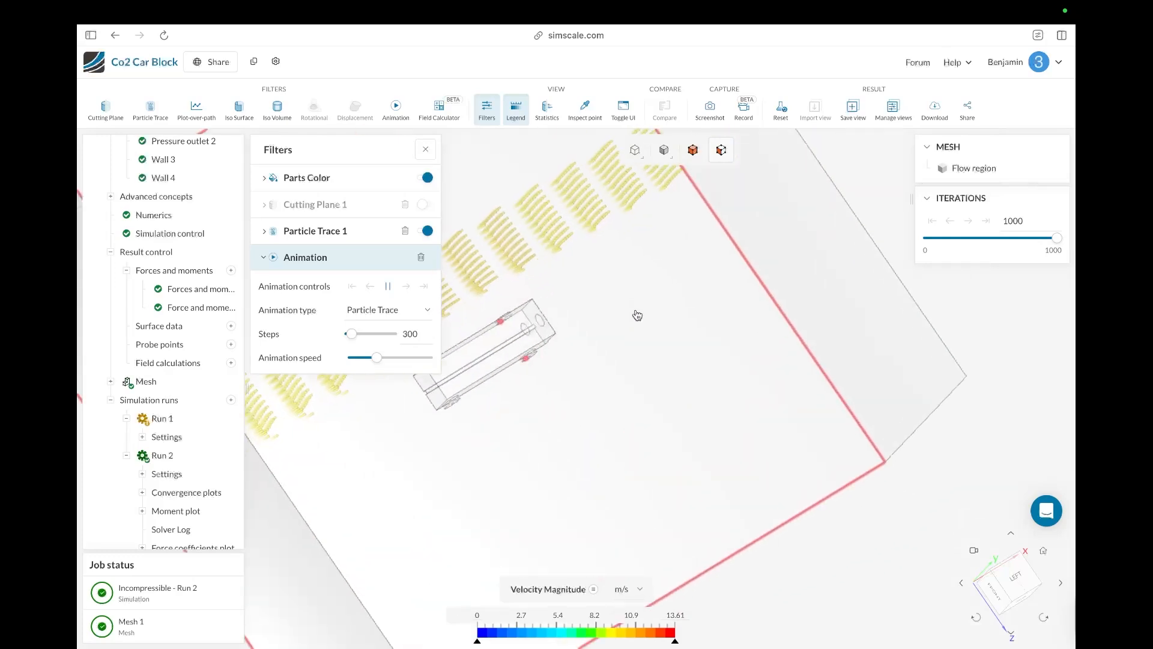
Step: Review the particle trace settings and return to the animation controls
left_click(348, 233)
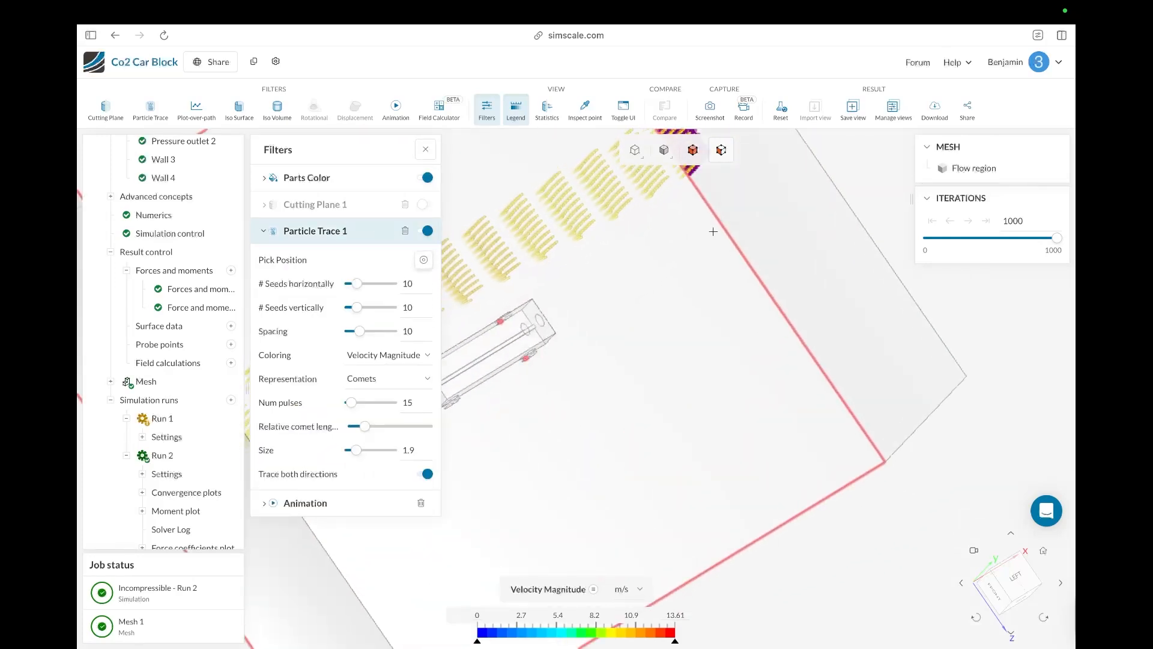
left_click_drag(736, 213, 572, 320)
scroll(731, 363, "down", 5)
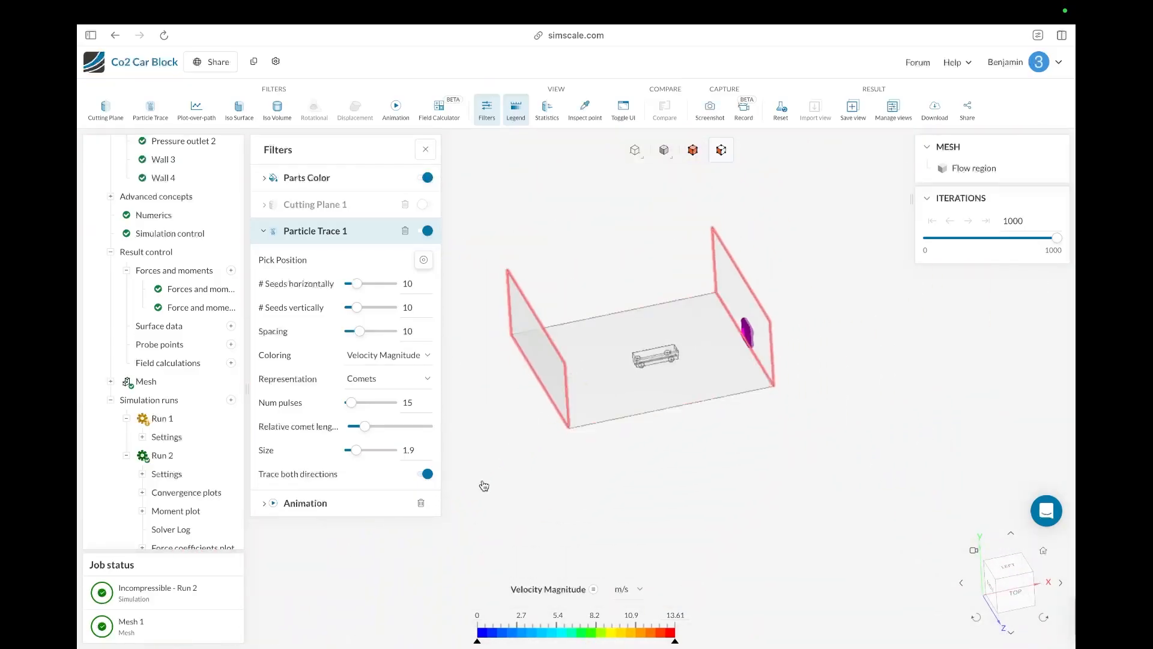
scroll(484, 485, "up", 5)
left_click(268, 508)
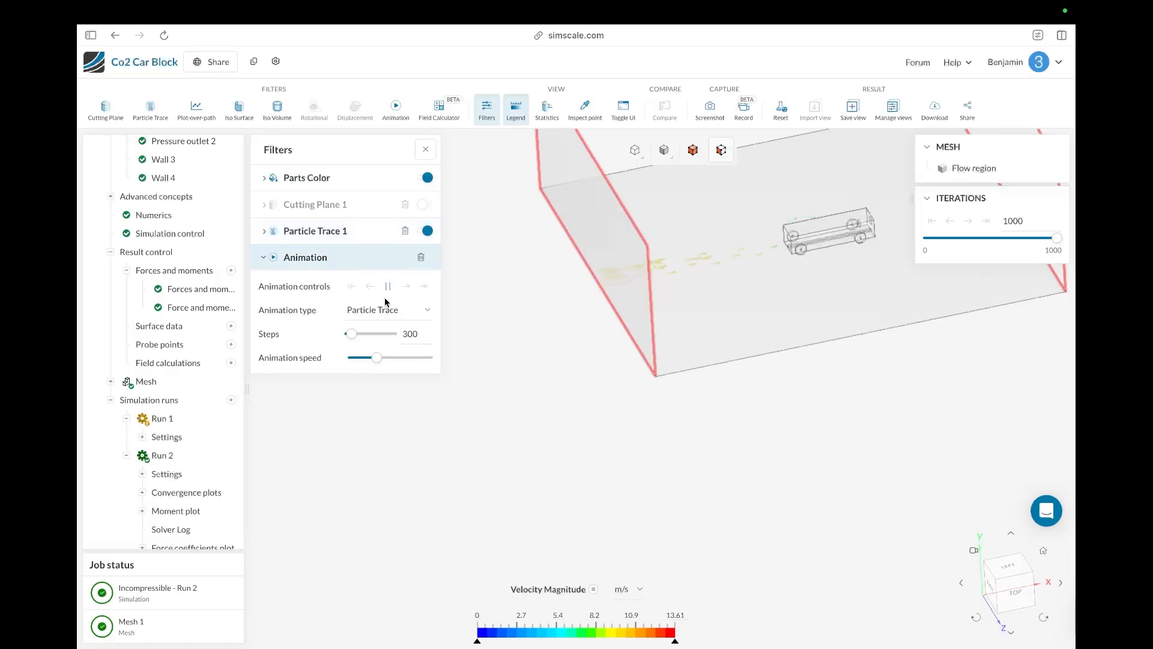
Step: Zoom in and orbit around the car to examine the animated traces flowing past it
scroll(658, 435, "down", 5)
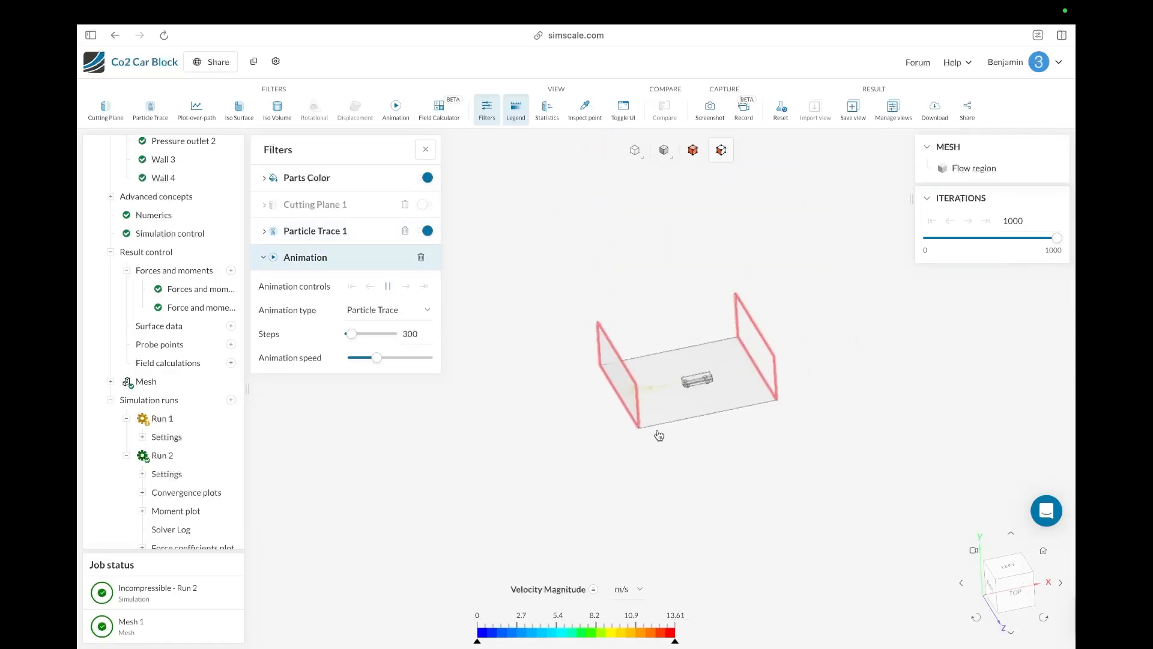
scroll(696, 373, "up", 10)
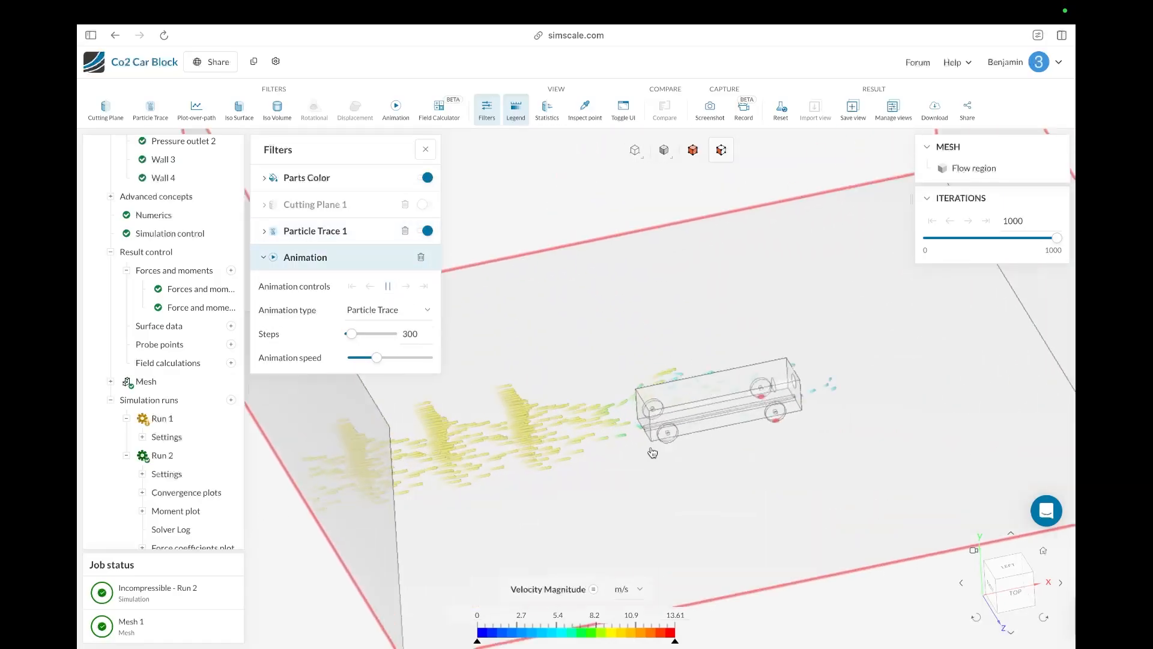
left_click_drag(665, 443, 609, 438)
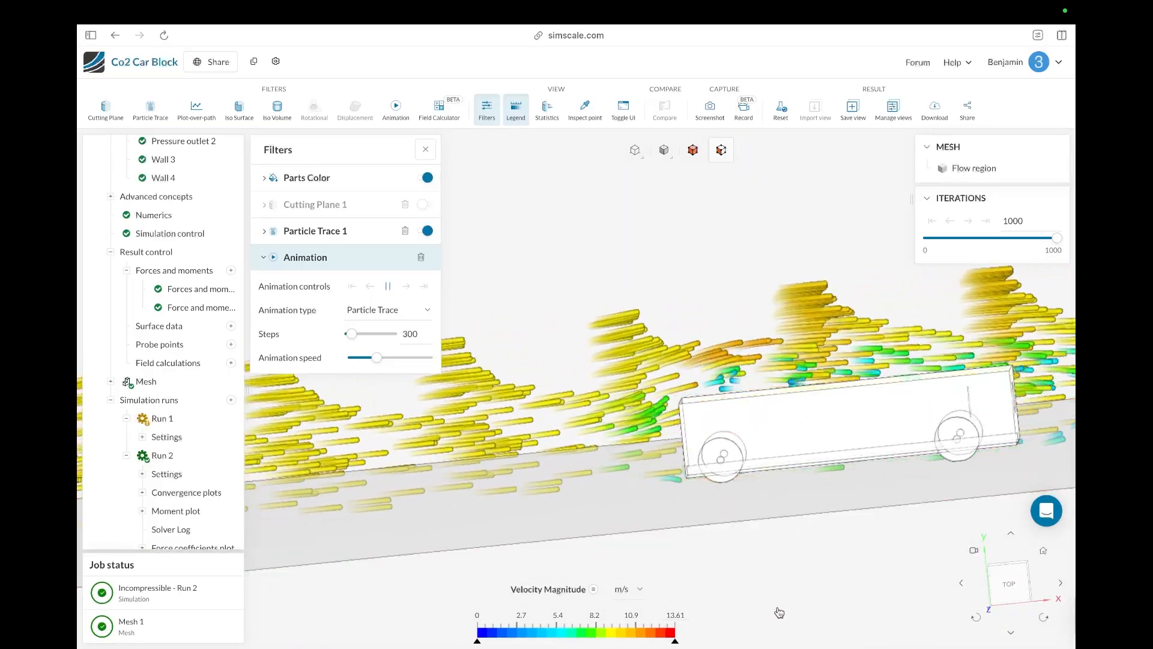
left_click_drag(780, 613, 419, 515)
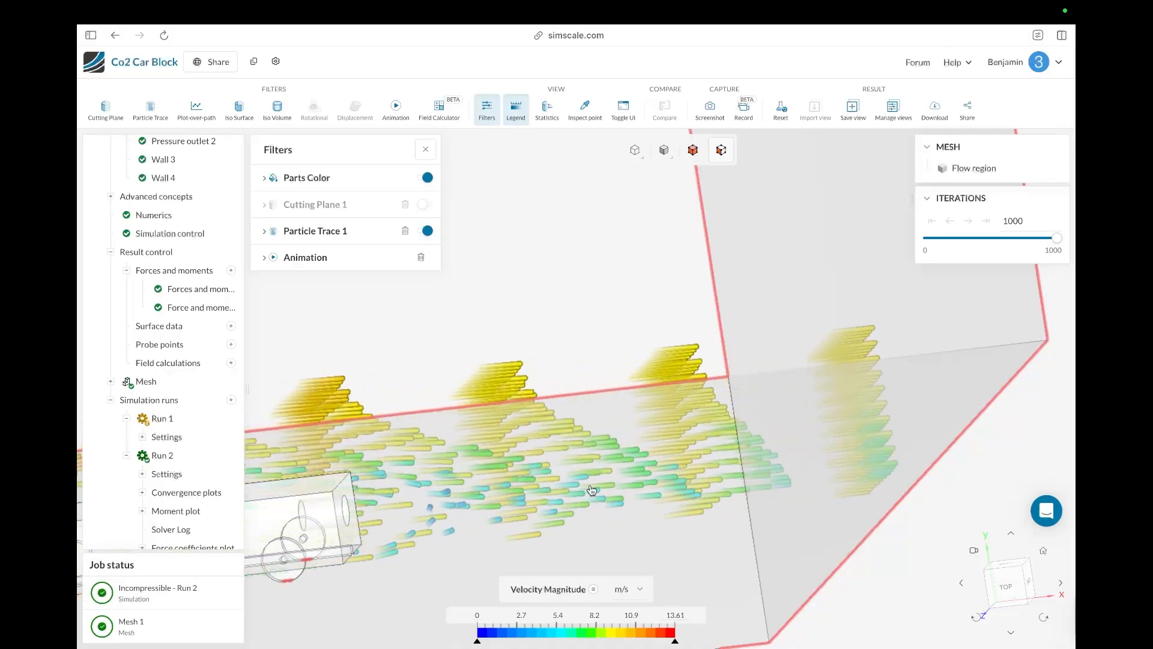
scroll(639, 493, "down", 5)
scroll(640, 493, "up", 2)
scroll(456, 524, "down", 5)
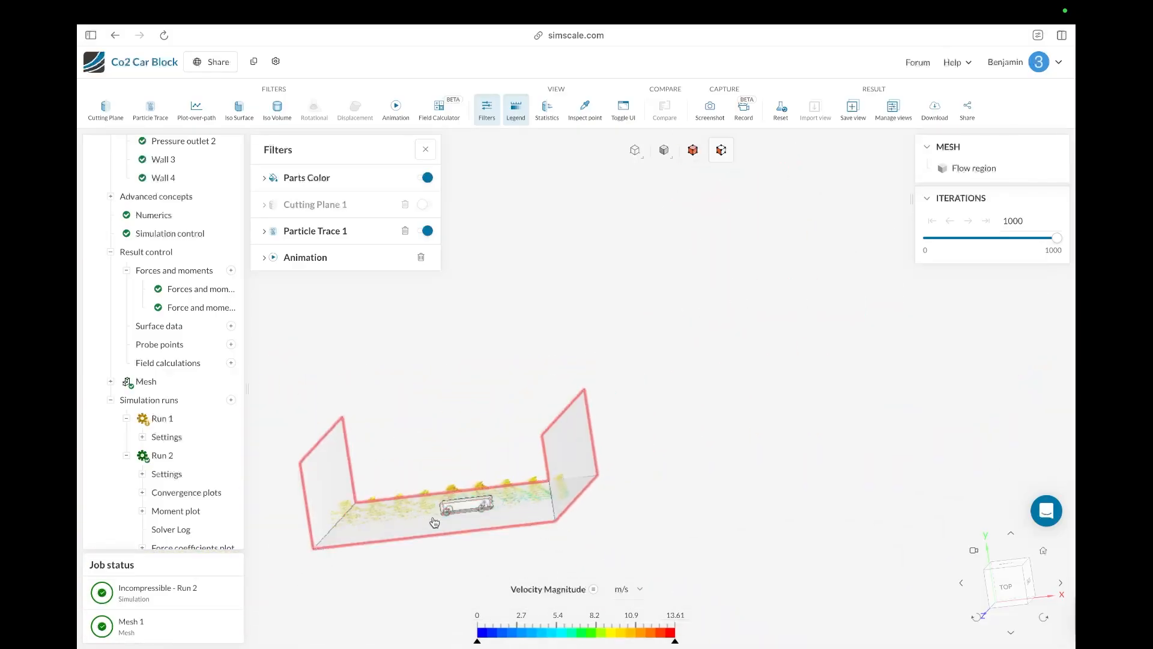
scroll(424, 521, "up", 7)
scroll(471, 512, "up", 5)
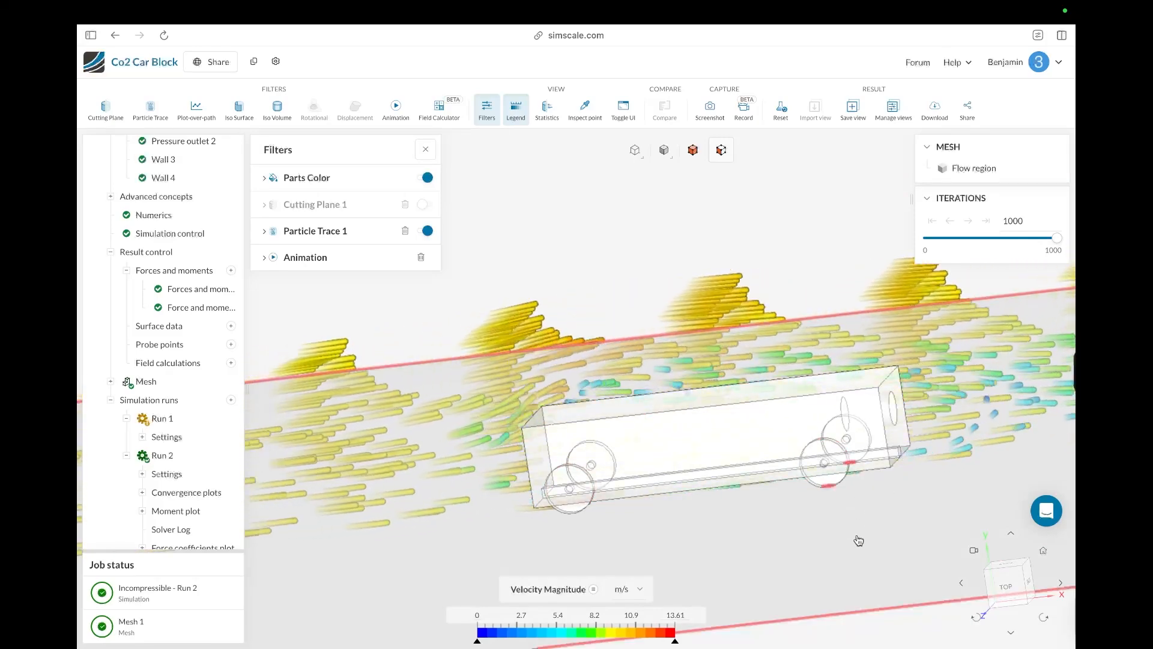
left_click_drag(858, 541, 834, 604)
scroll(816, 537, "down", 4)
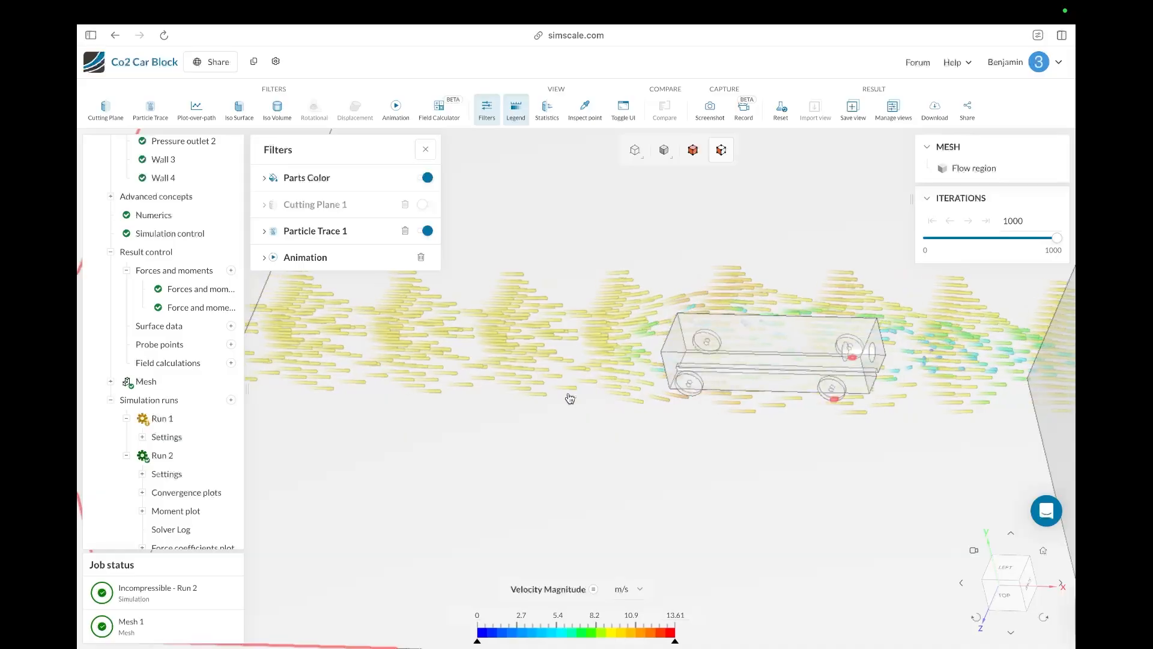
scroll(697, 383, "down", 5)
scroll(696, 381, "up", 5)
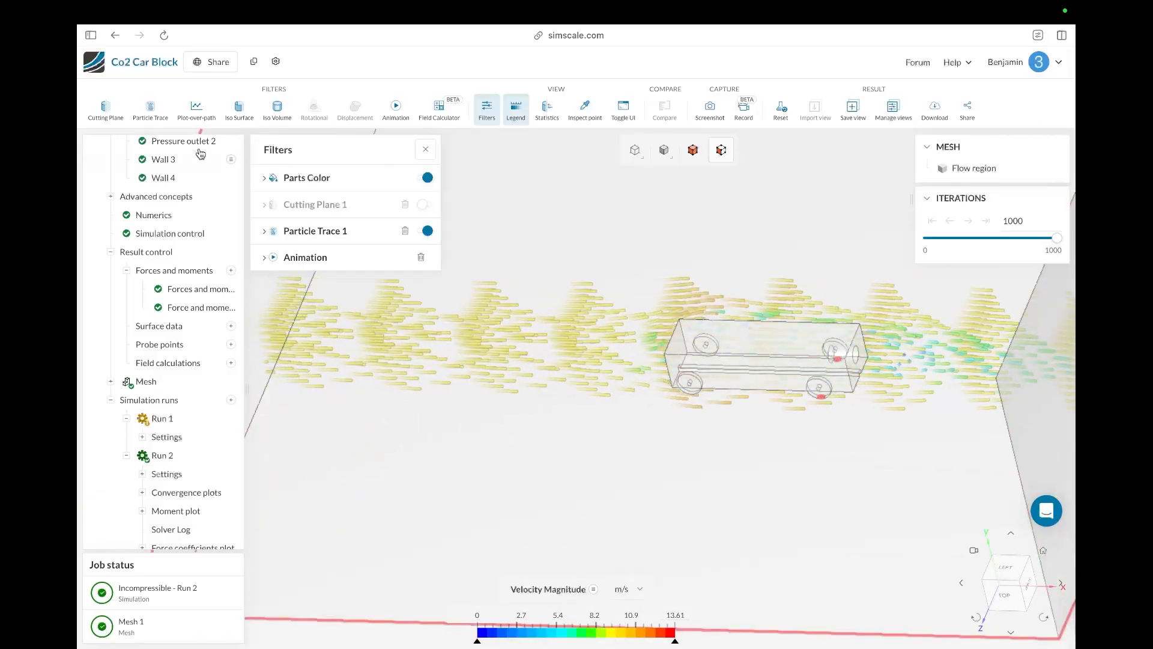
Step: Set the Parts Color coloring to Pressure
left_click(297, 178)
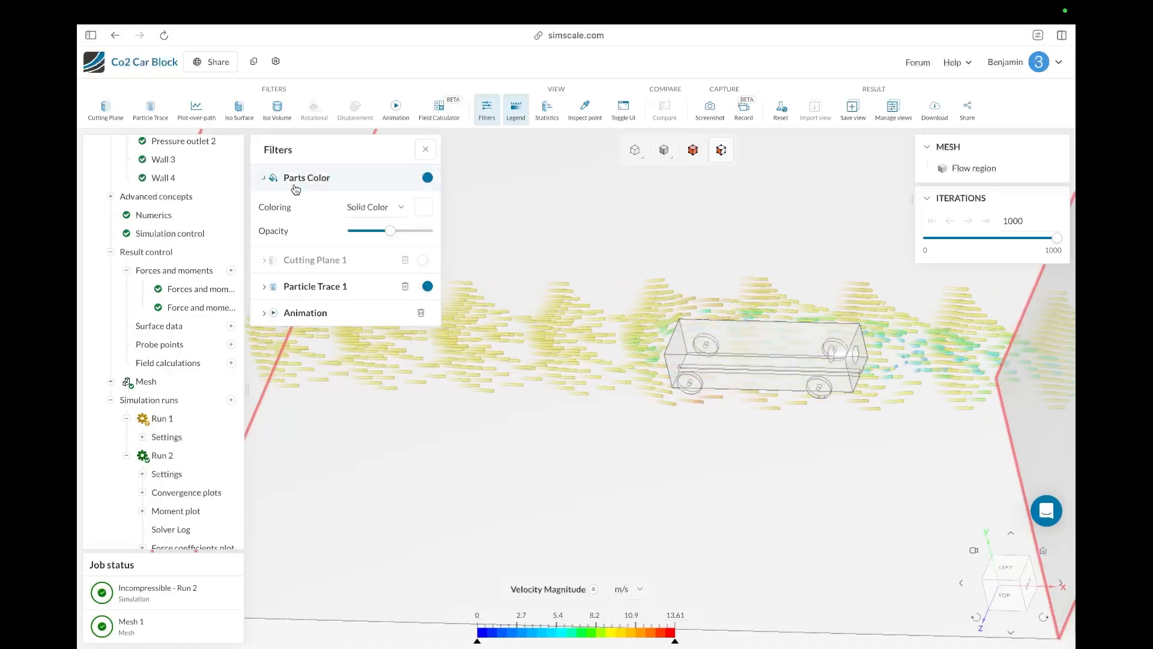
left_click(384, 213)
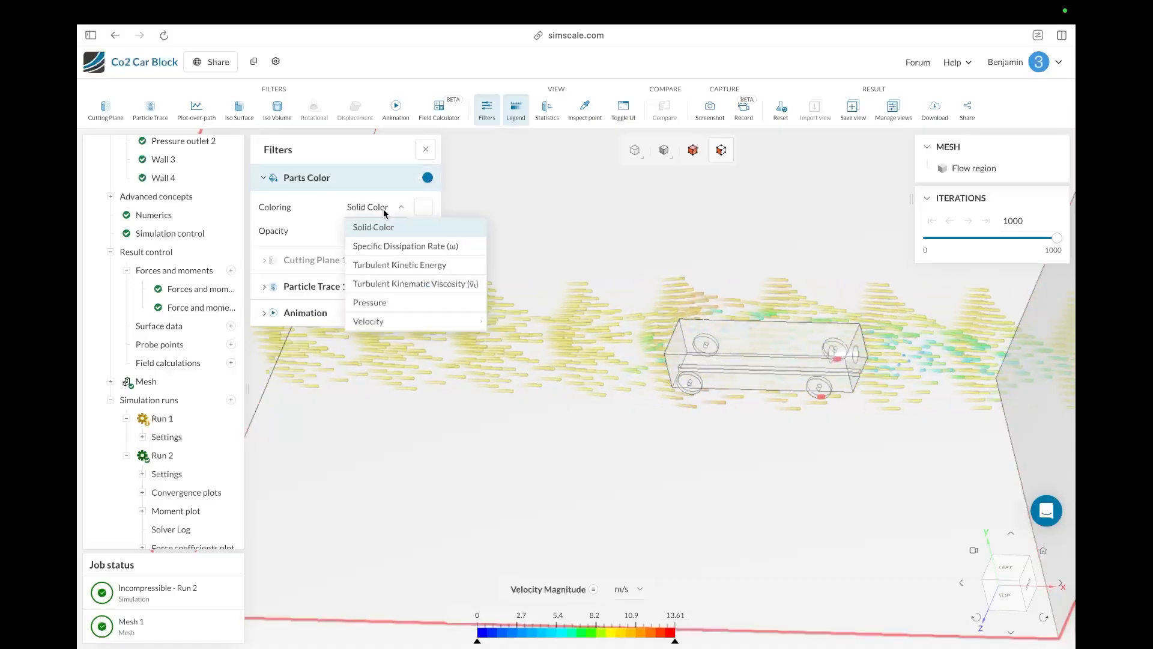
left_click(386, 300)
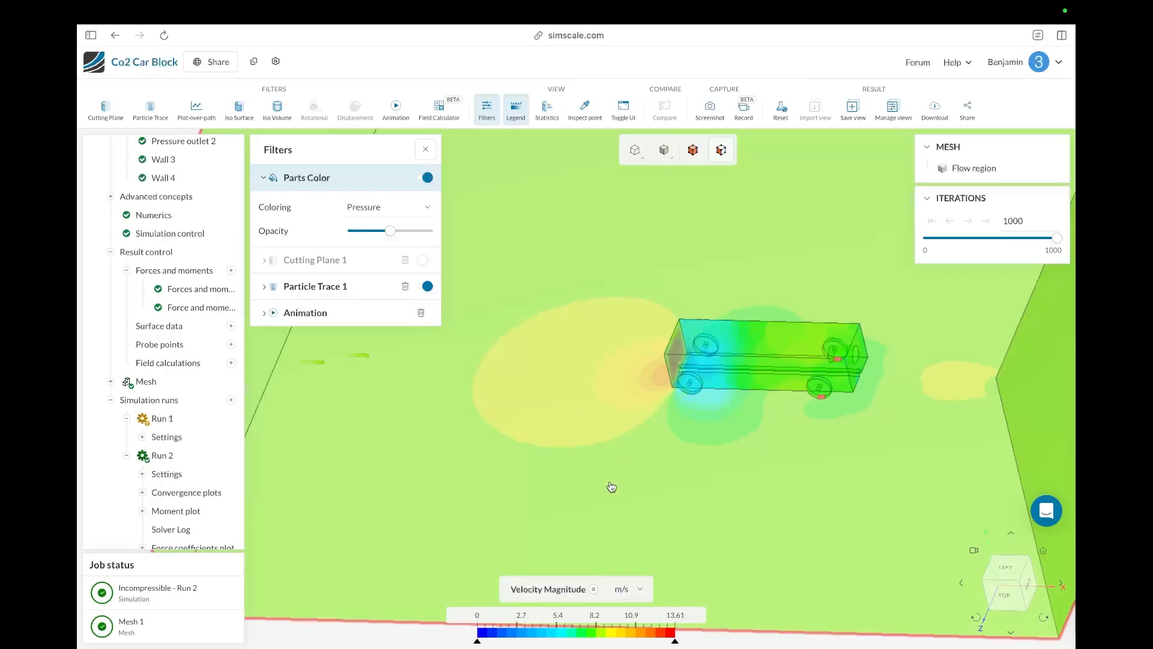
Step: Orbit and zoom around the car and domain floor to examine the pressure distribution
left_click_drag(611, 487, 707, 490)
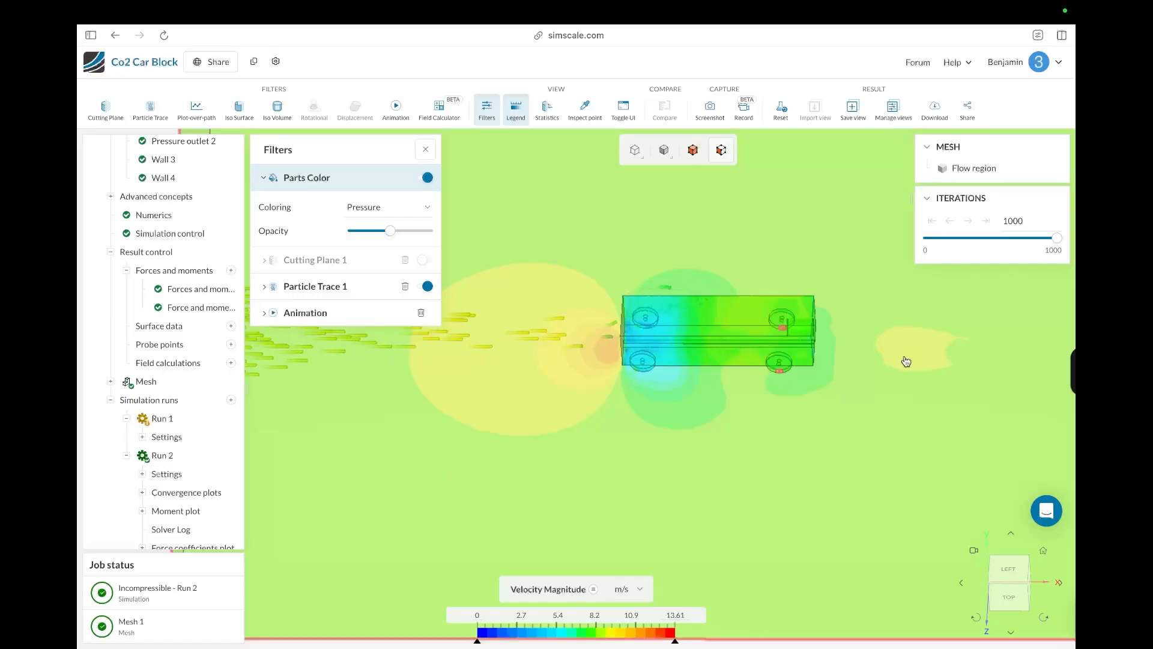
left_click_drag(581, 427, 611, 385)
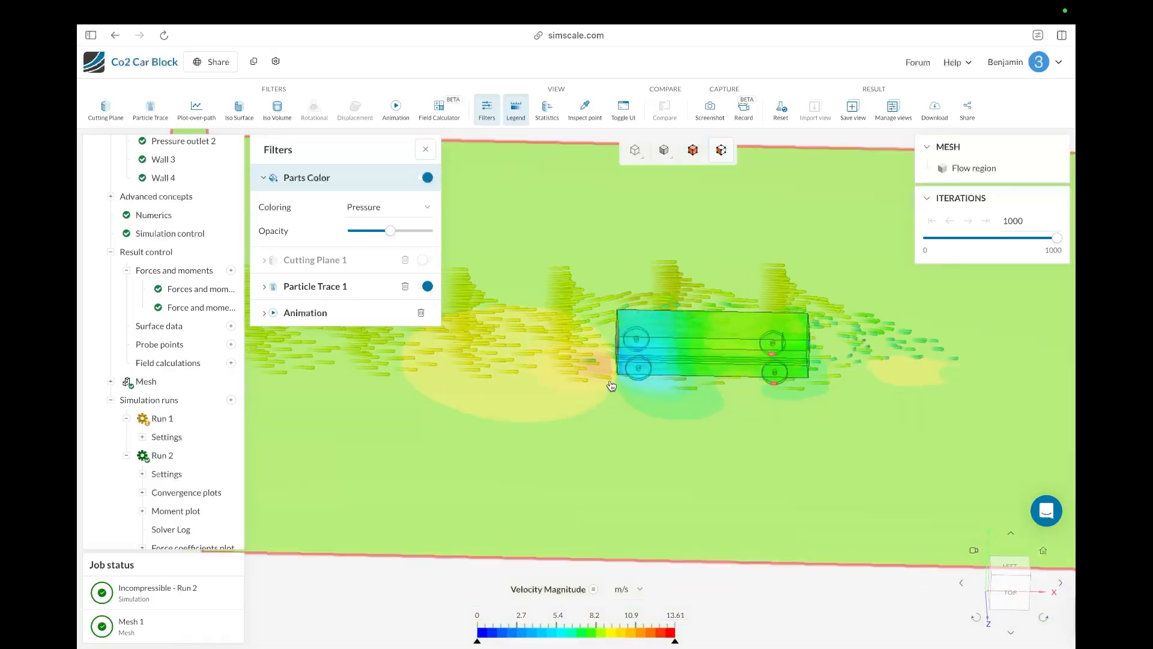
left_click_drag(698, 435, 661, 416)
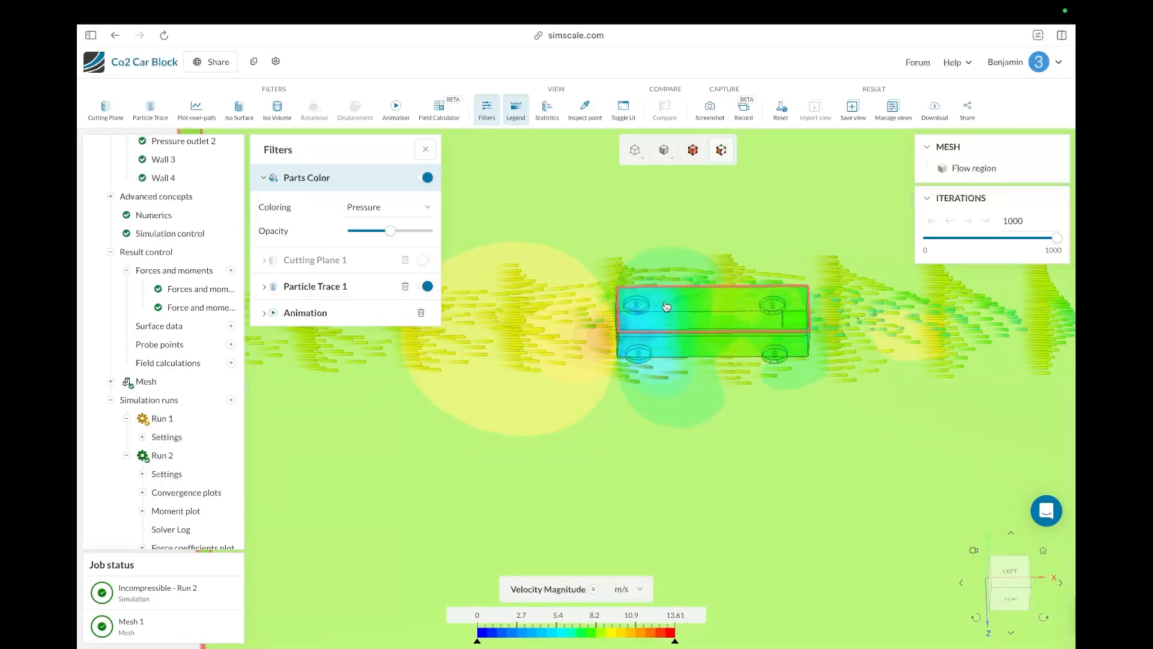
left_click_drag(671, 396, 772, 366)
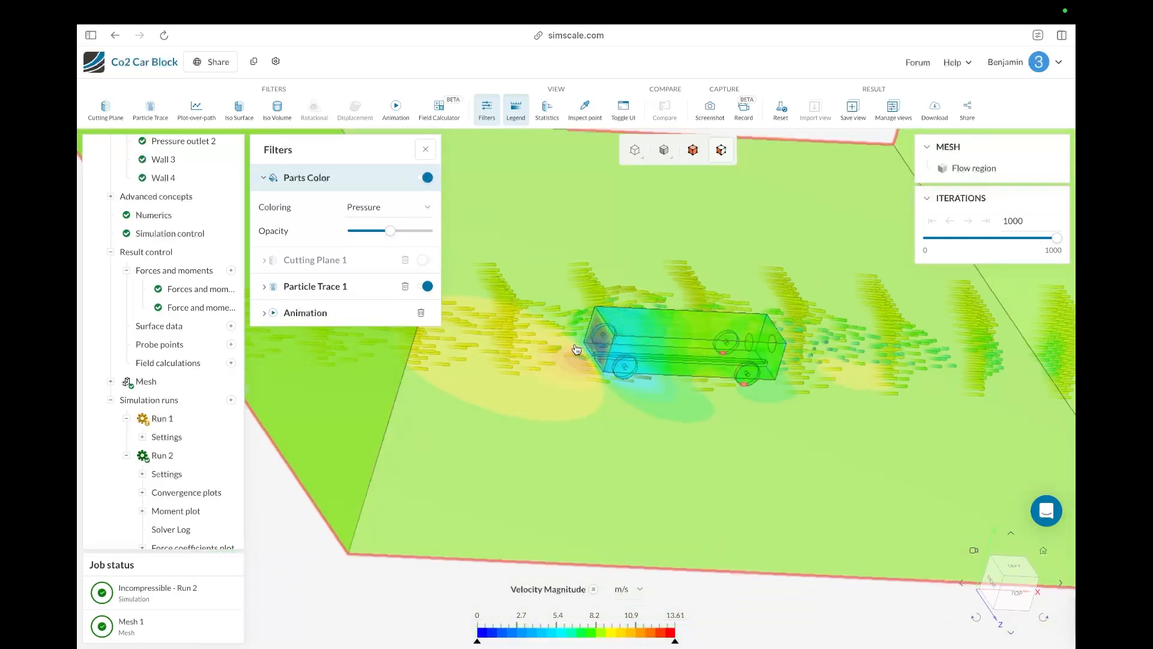
scroll(576, 349, "up", 10)
scroll(577, 350, "up", 3)
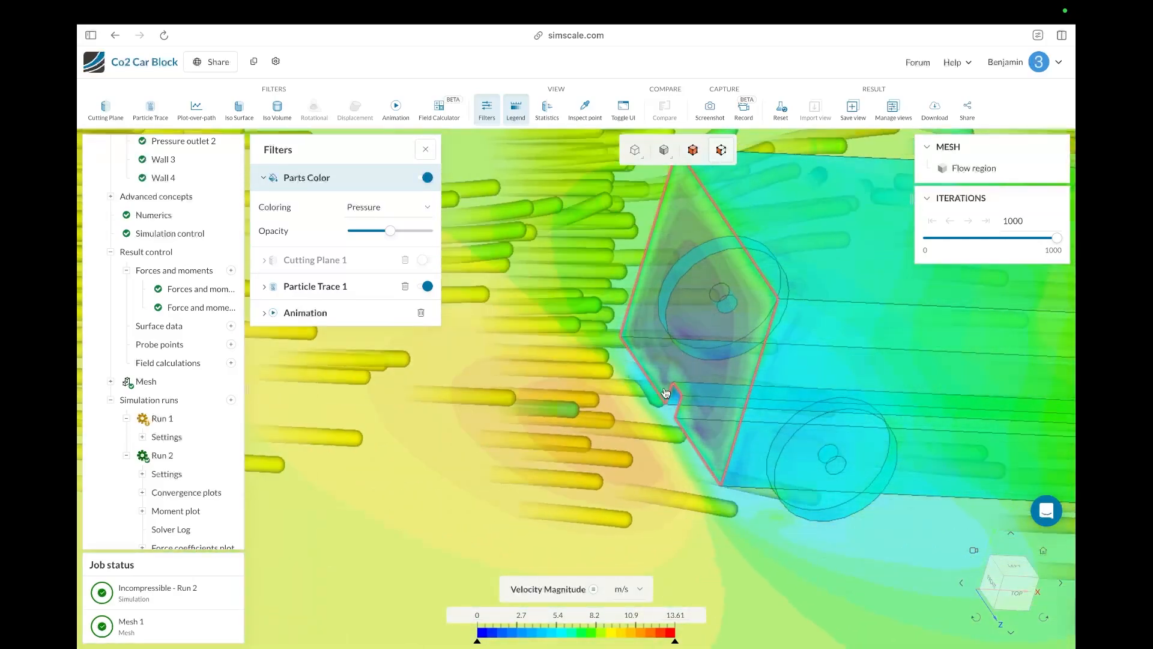
scroll(666, 393, "down", 3)
scroll(665, 393, "down", 10)
left_click_drag(666, 392, 536, 371)
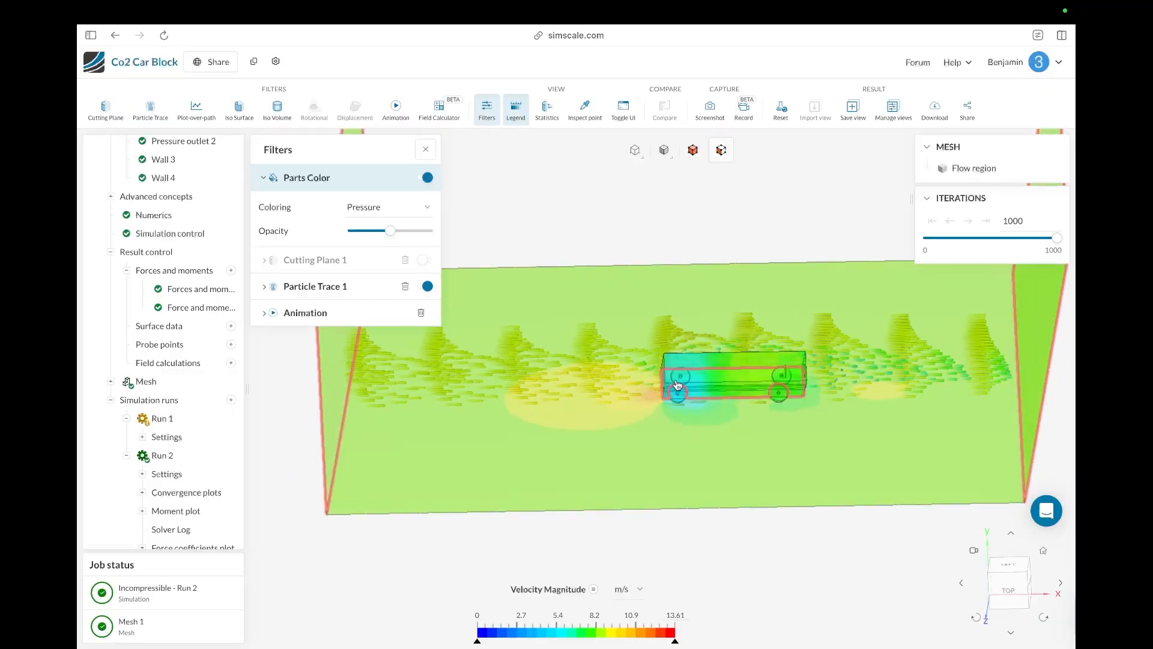
scroll(677, 385, "down", 5)
scroll(682, 381, "up", 8)
scroll(675, 399, "down", 4)
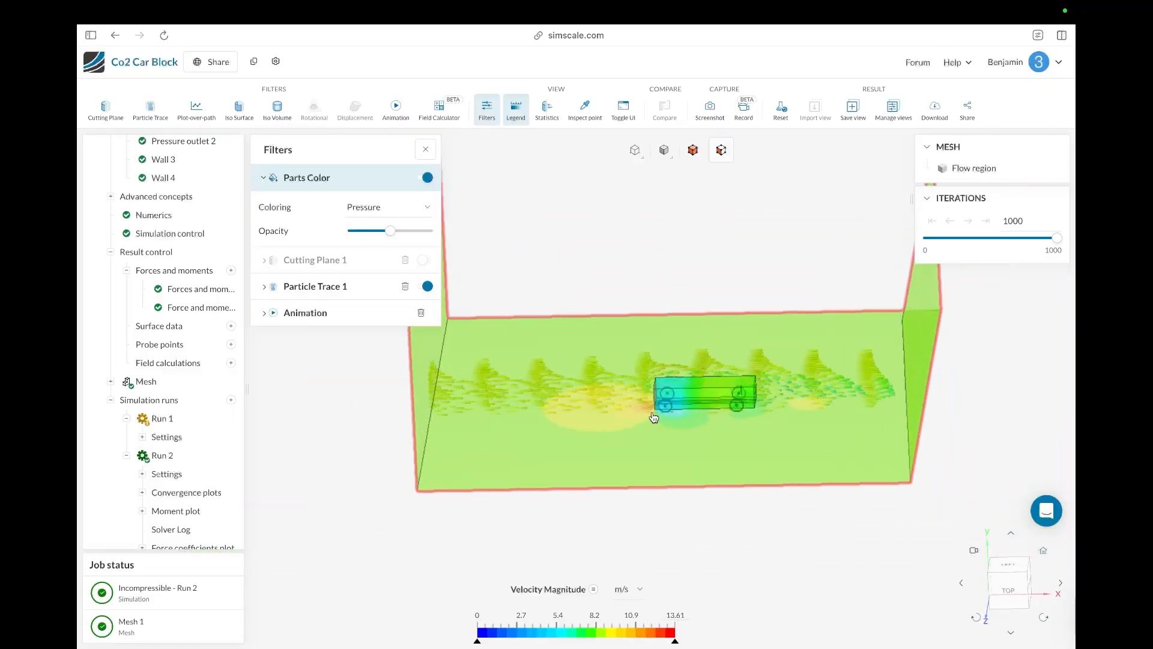
scroll(655, 417, "up", 10)
left_click_drag(661, 407, 746, 386)
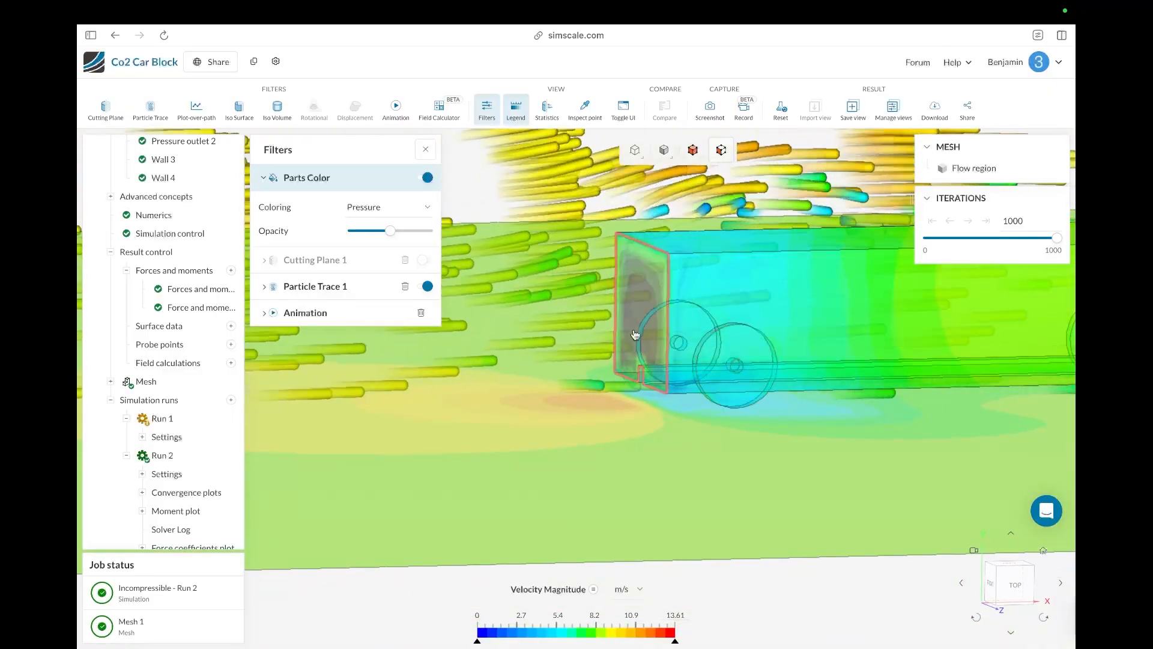
scroll(635, 335, "down", 6)
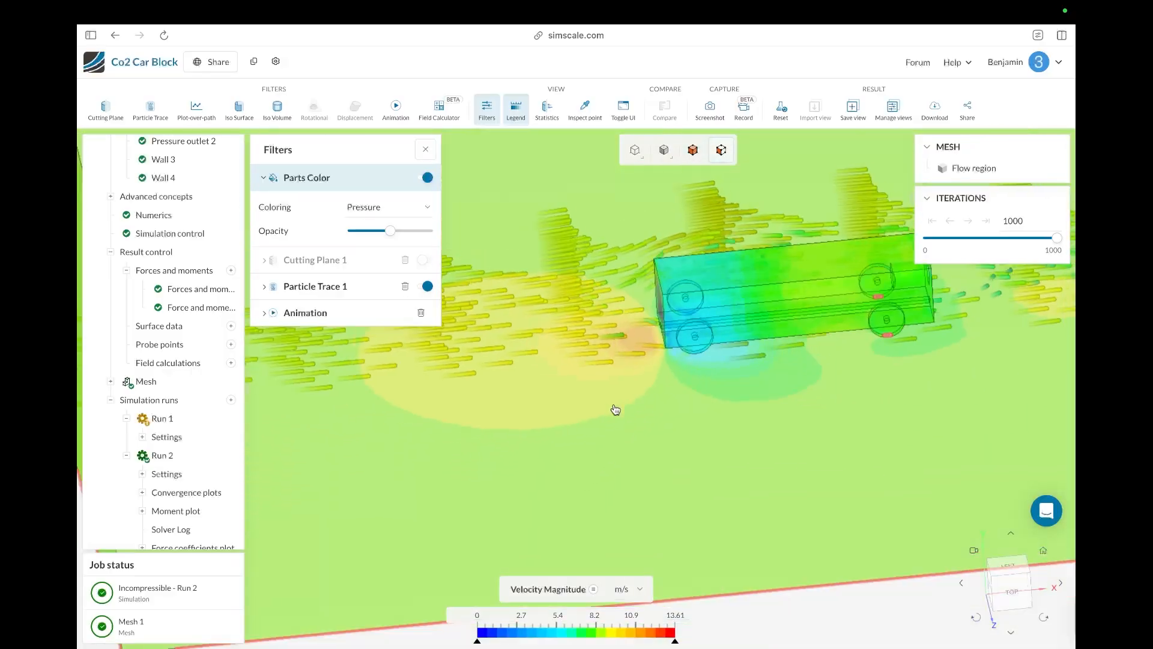
scroll(616, 410, "down", 4)
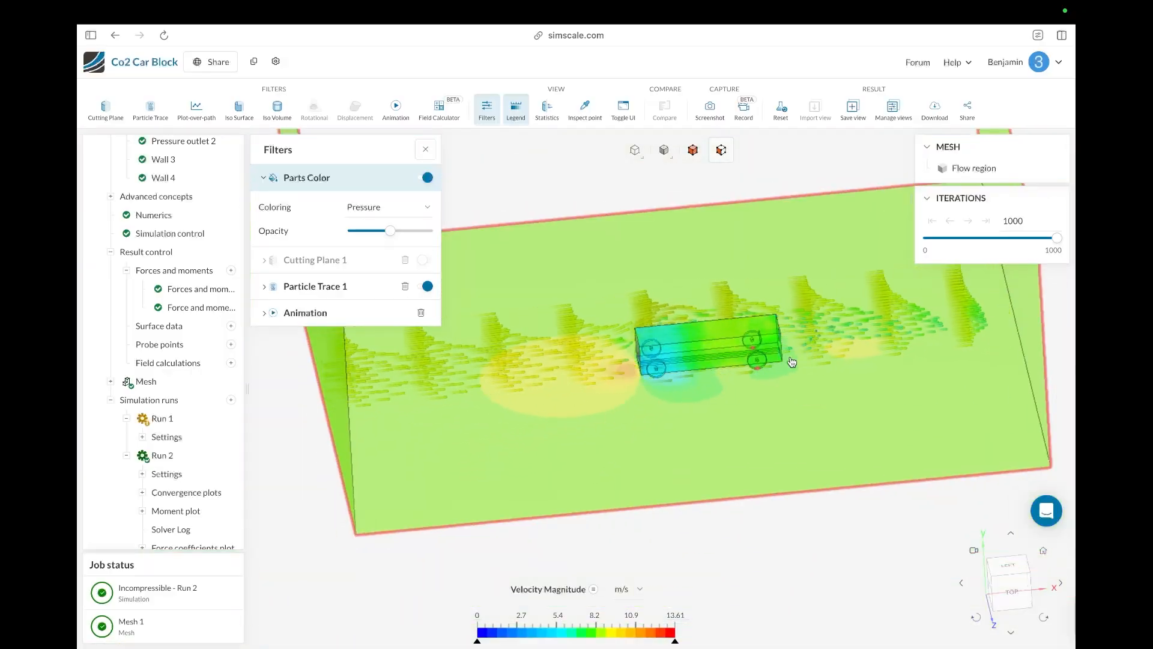
Step: Zoom and orbit closely around the car body and wheels to examine the pressure coloring and particle traces
scroll(792, 361, "down", 3)
scroll(811, 351, "up", 8)
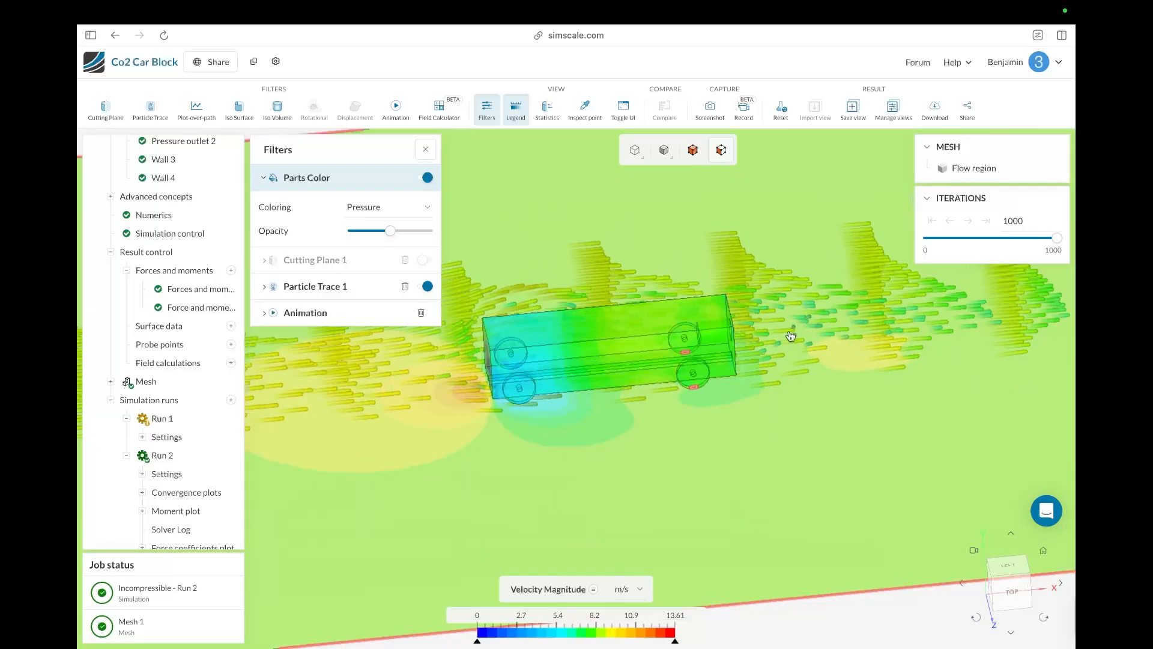
scroll(781, 342, "up", 5)
left_click_drag(711, 360, 682, 366)
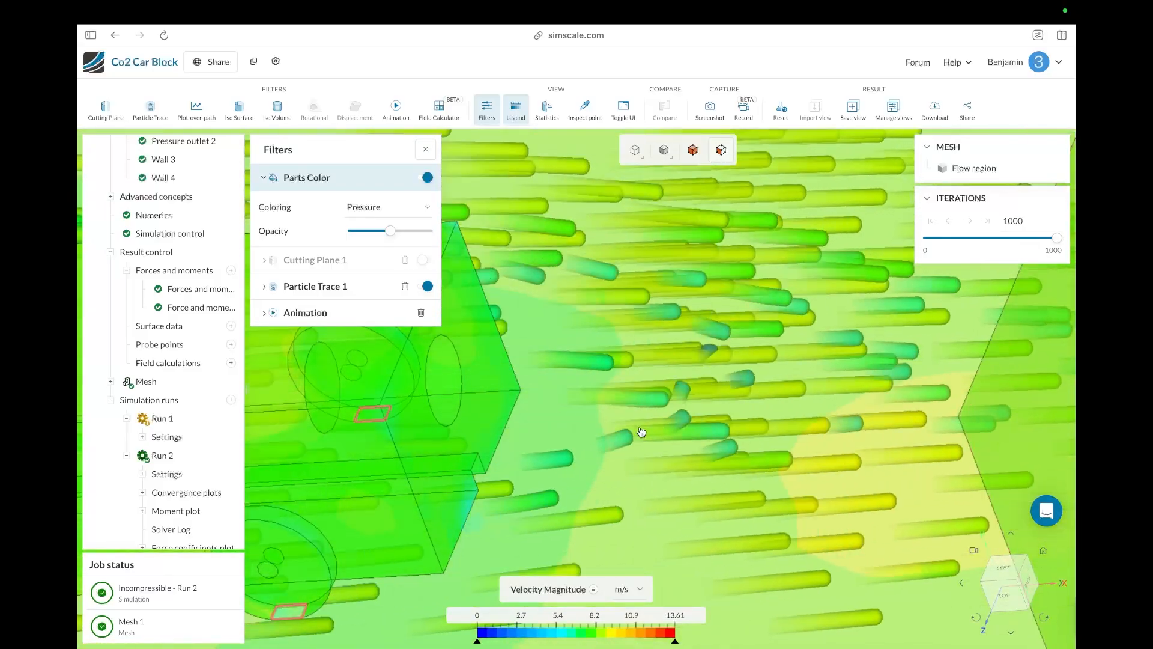
scroll(522, 523, "down", 10)
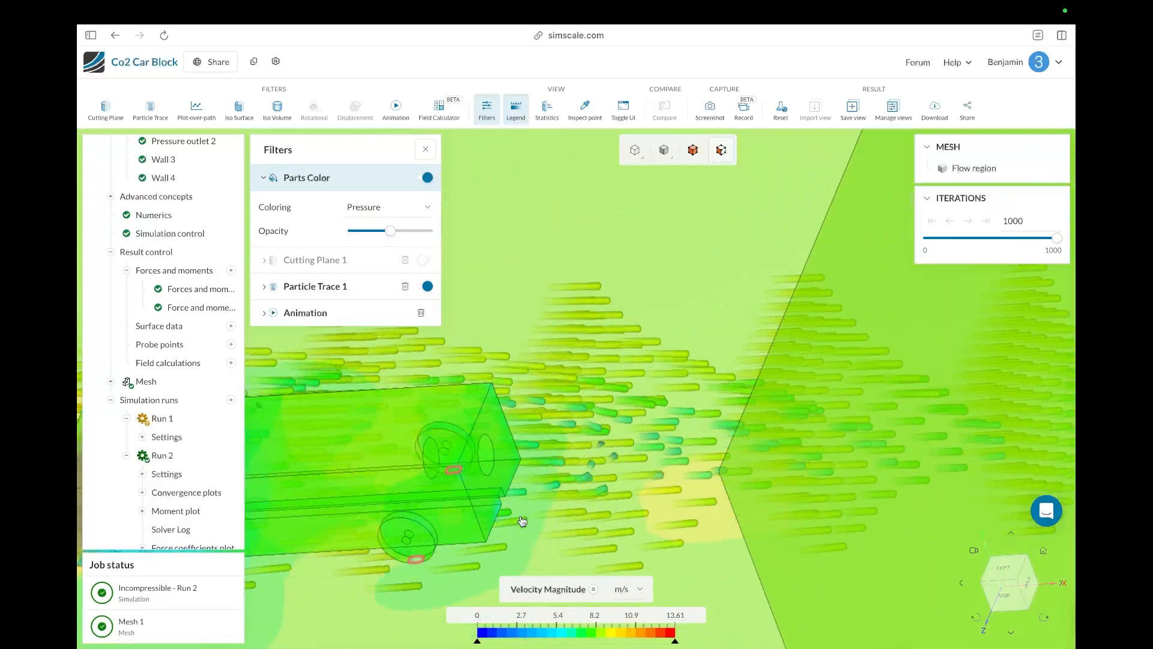
left_click_drag(521, 523, 711, 641)
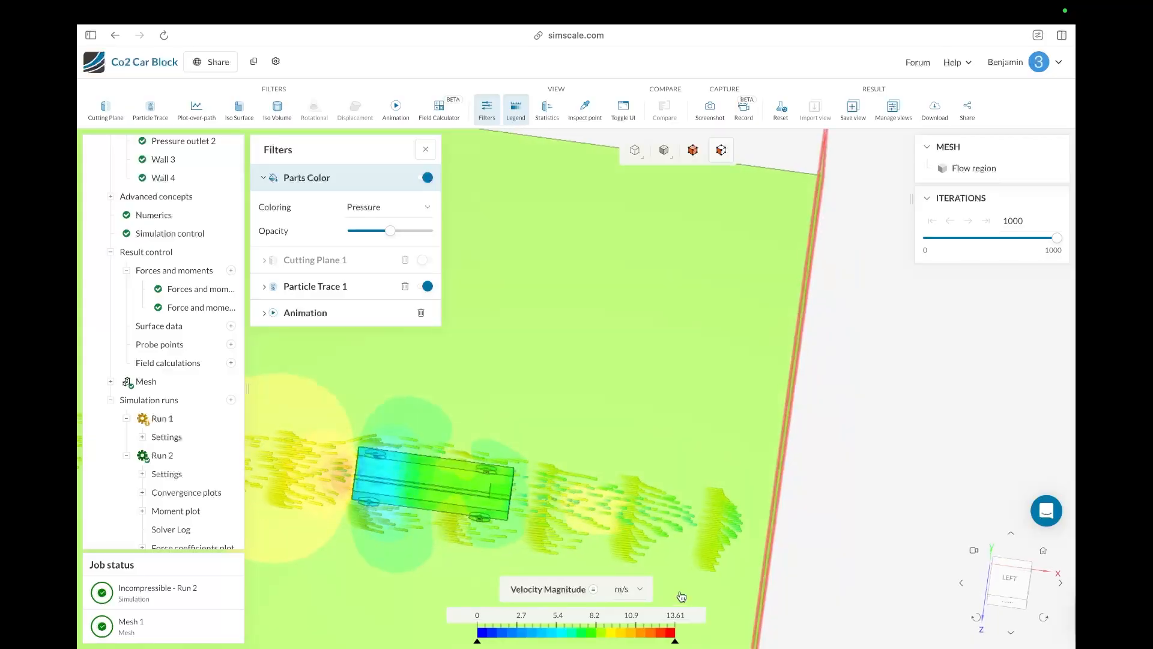
left_click_drag(682, 596, 647, 436)
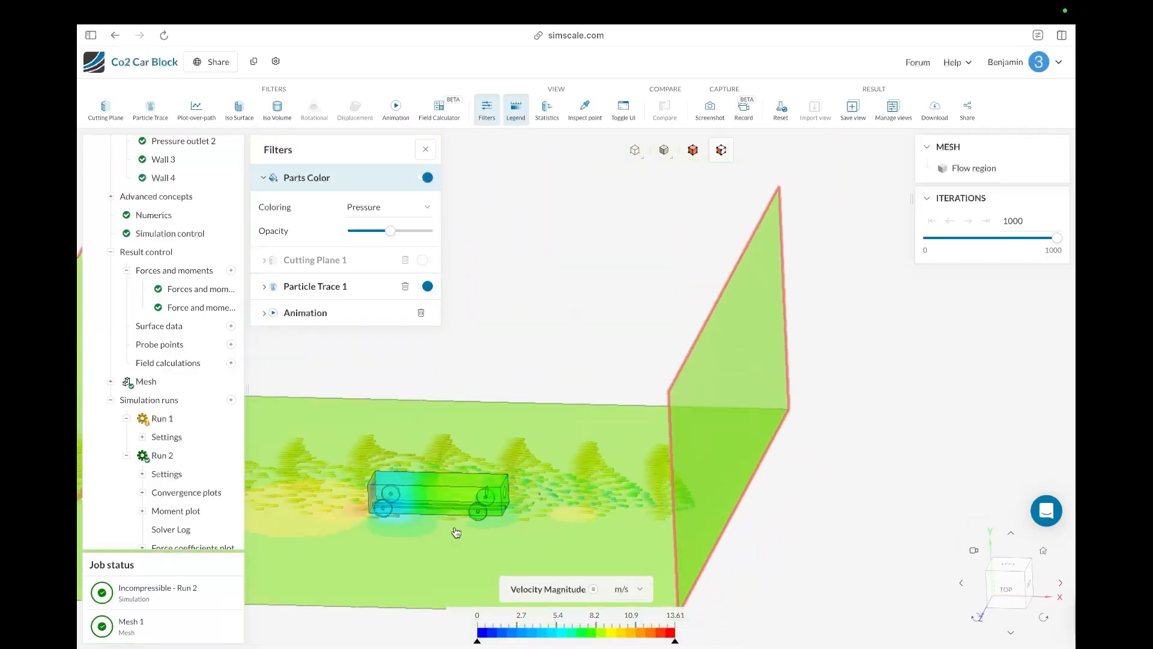
scroll(481, 531, "up", 10)
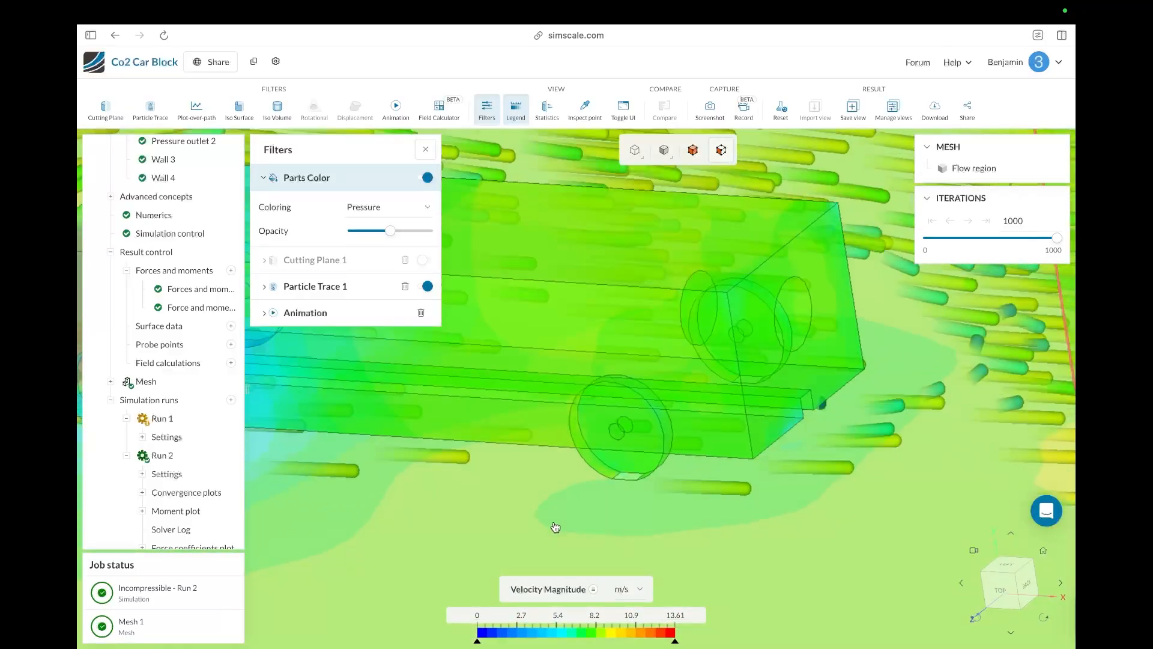
left_click_drag(553, 528, 708, 444)
scroll(707, 444, "down", 2)
scroll(591, 517, "up", 5)
scroll(591, 518, "down", 6)
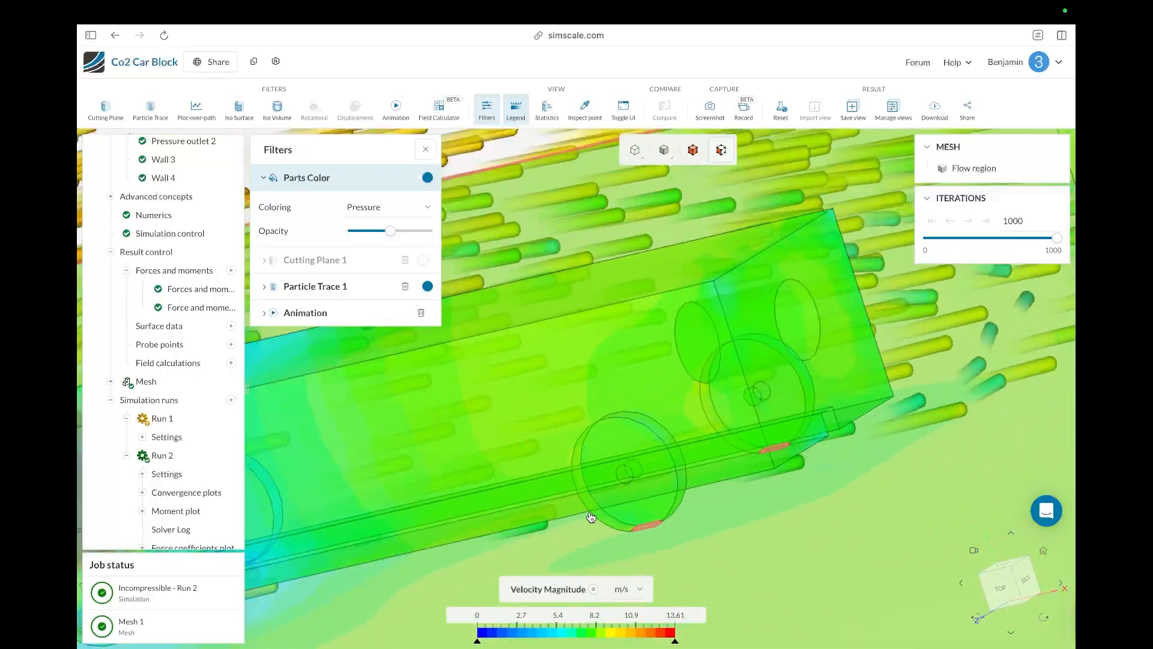
scroll(444, 531, "up", 2)
scroll(443, 533, "up", 5)
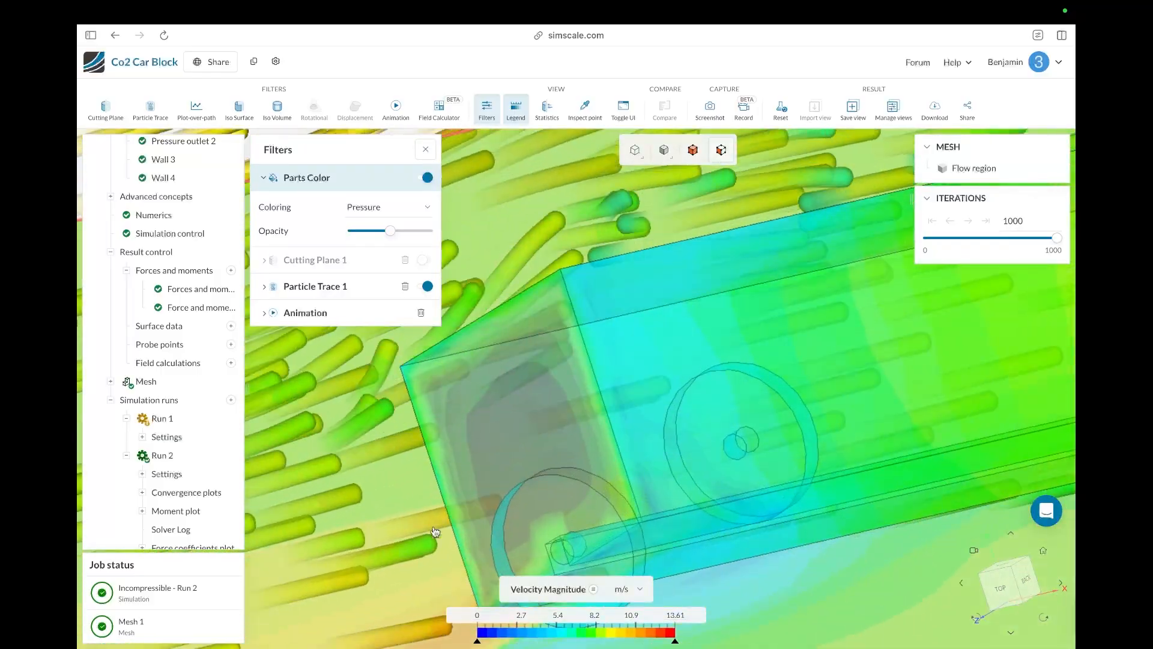
left_click_drag(435, 533, 469, 530)
scroll(471, 402, "up", 2)
scroll(472, 397, "down", 4)
scroll(472, 396, "down", 8)
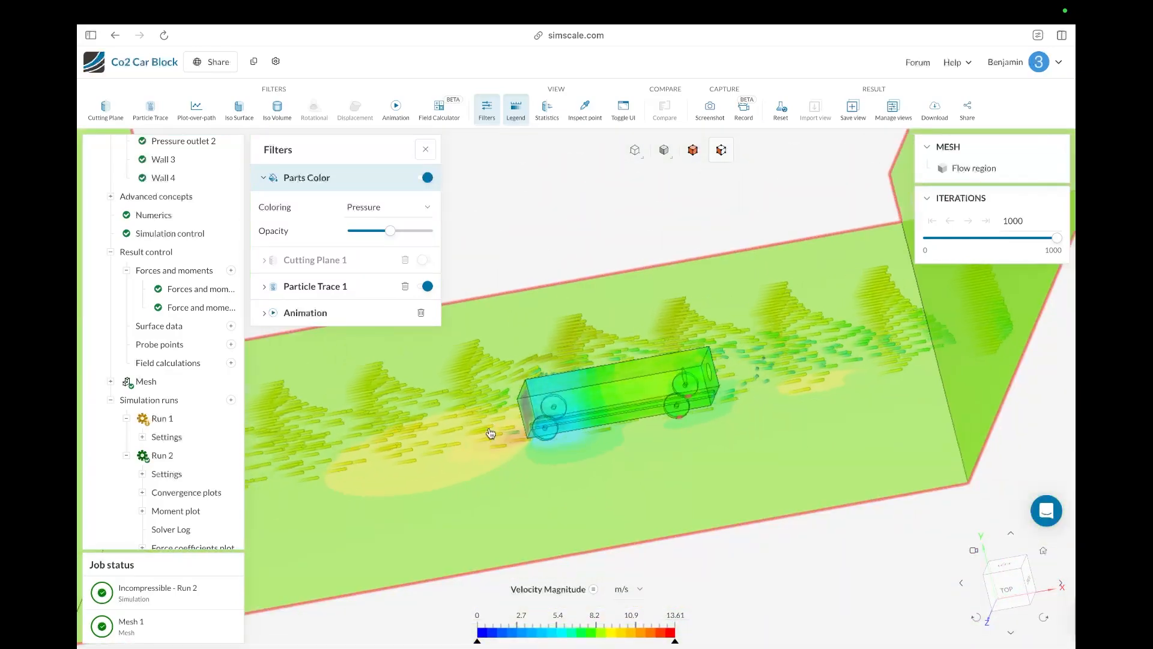
scroll(568, 446, "up", 3)
left_click_drag(567, 447, 623, 466)
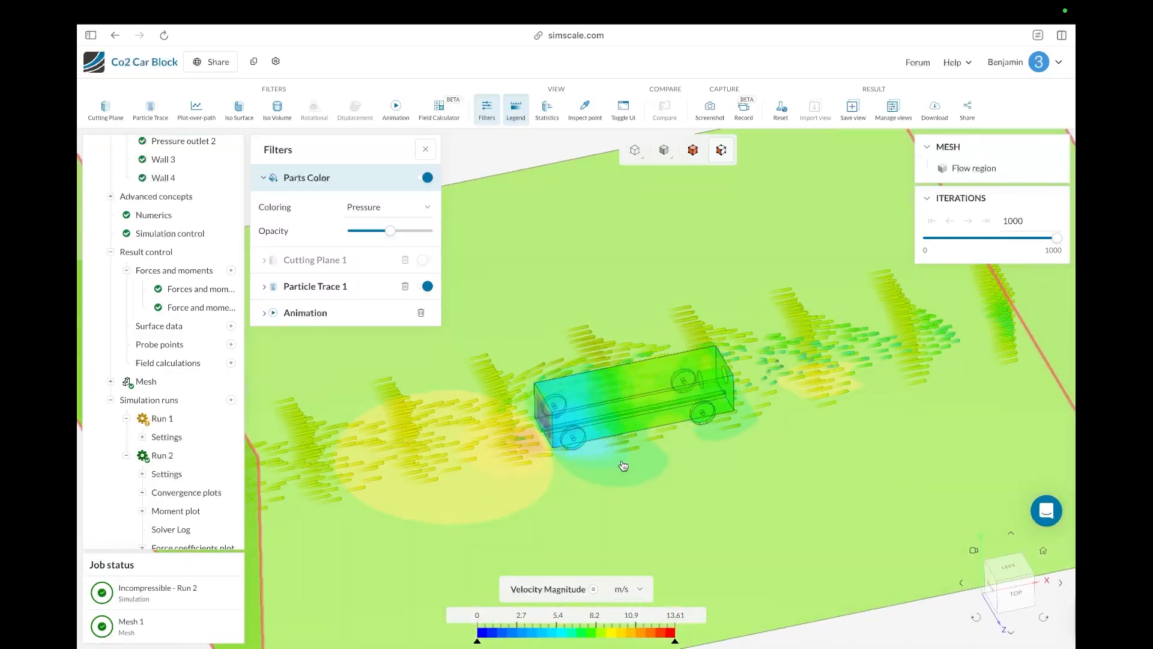
scroll(548, 445, "up", 3)
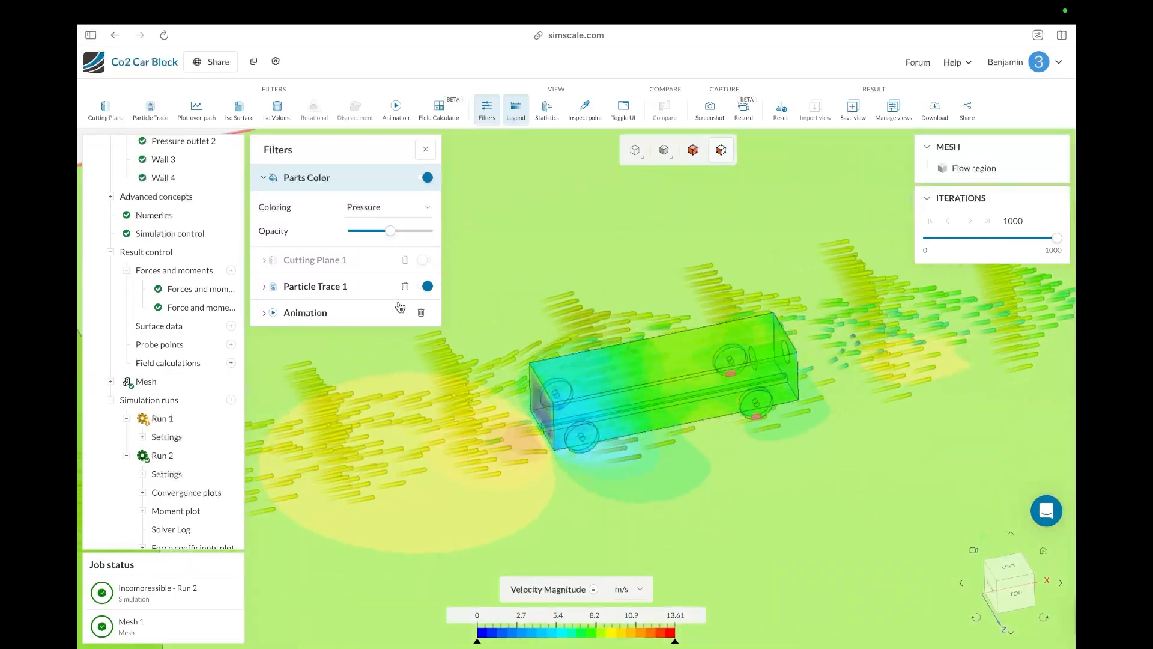
Step: Expand the Animation and Cutting Plane 1 filters and switch Cutting Plane 1 back on
left_click(306, 312)
left_click(385, 288)
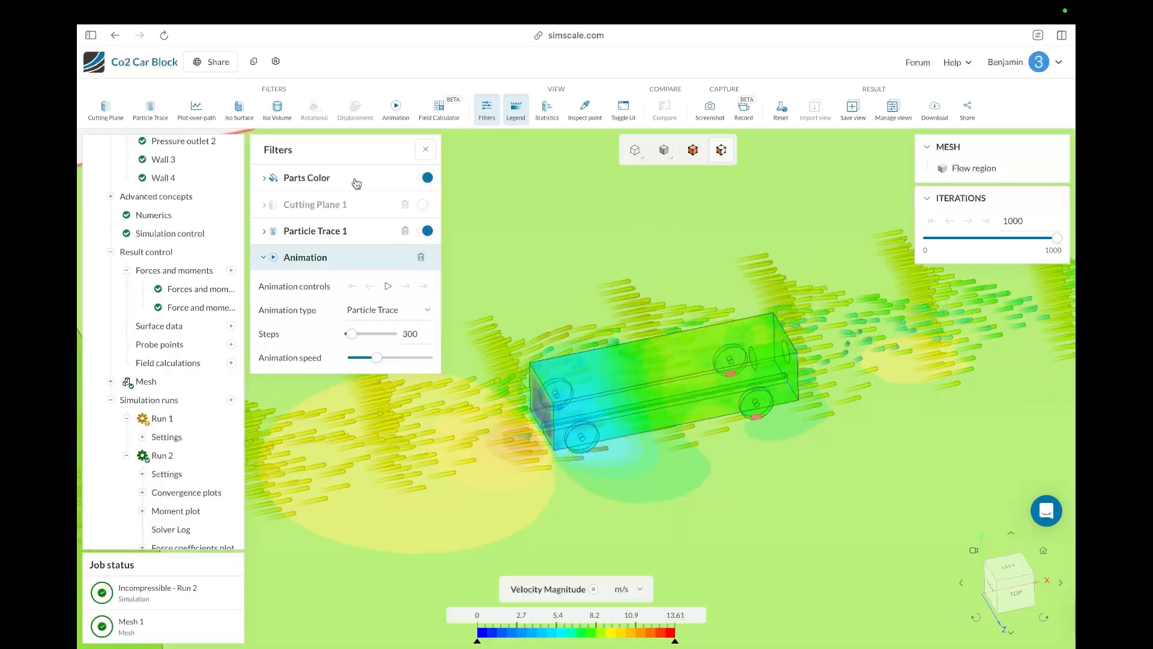
left_click(338, 205)
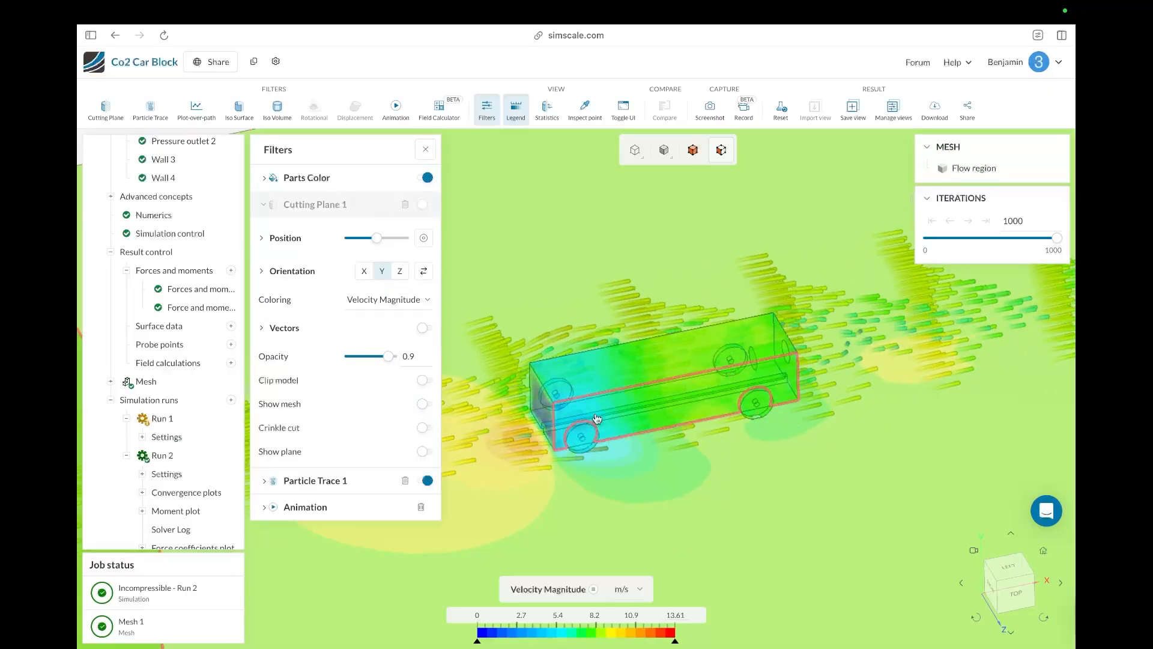
scroll(596, 419, "down", 10)
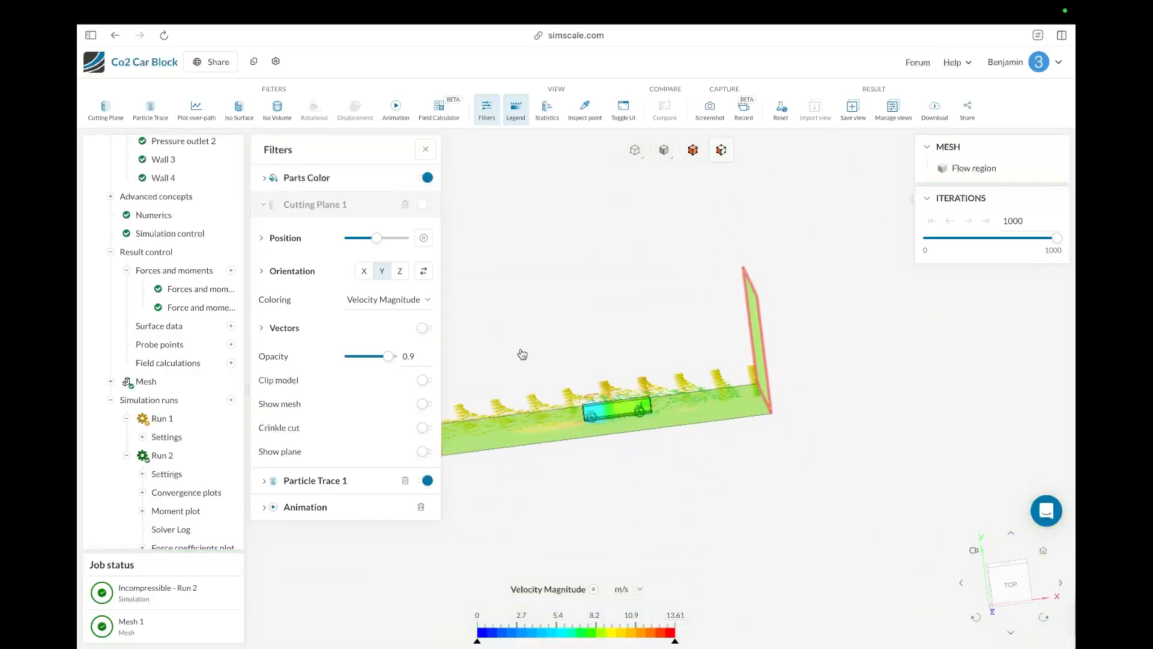
left_click_drag(522, 353, 508, 392)
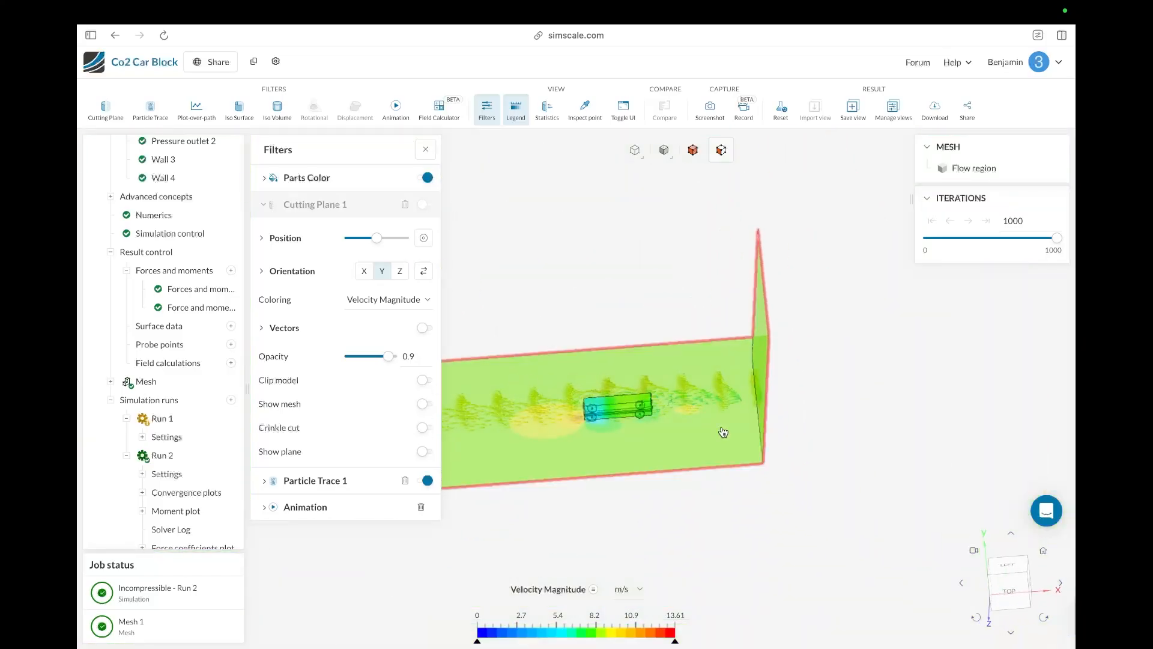
scroll(723, 433, "down", 5)
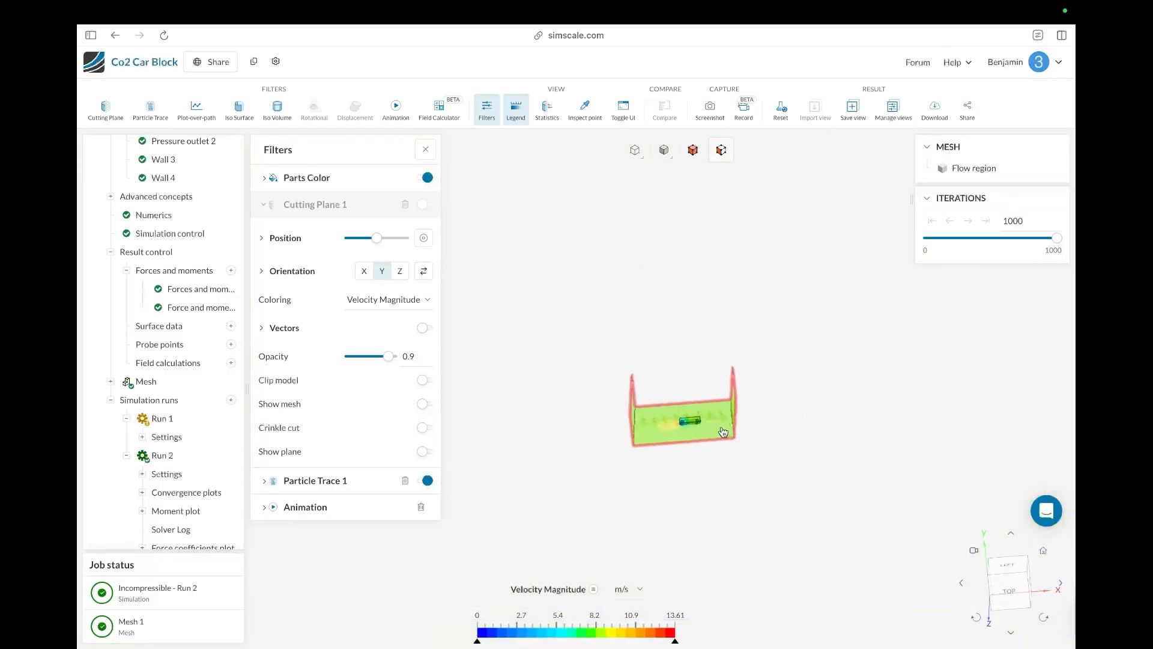
left_click(427, 204)
Step: Set Cutting Plane 1's orientation to the Z axis so it slices lengthwise through the car
scroll(673, 424, "up", 5)
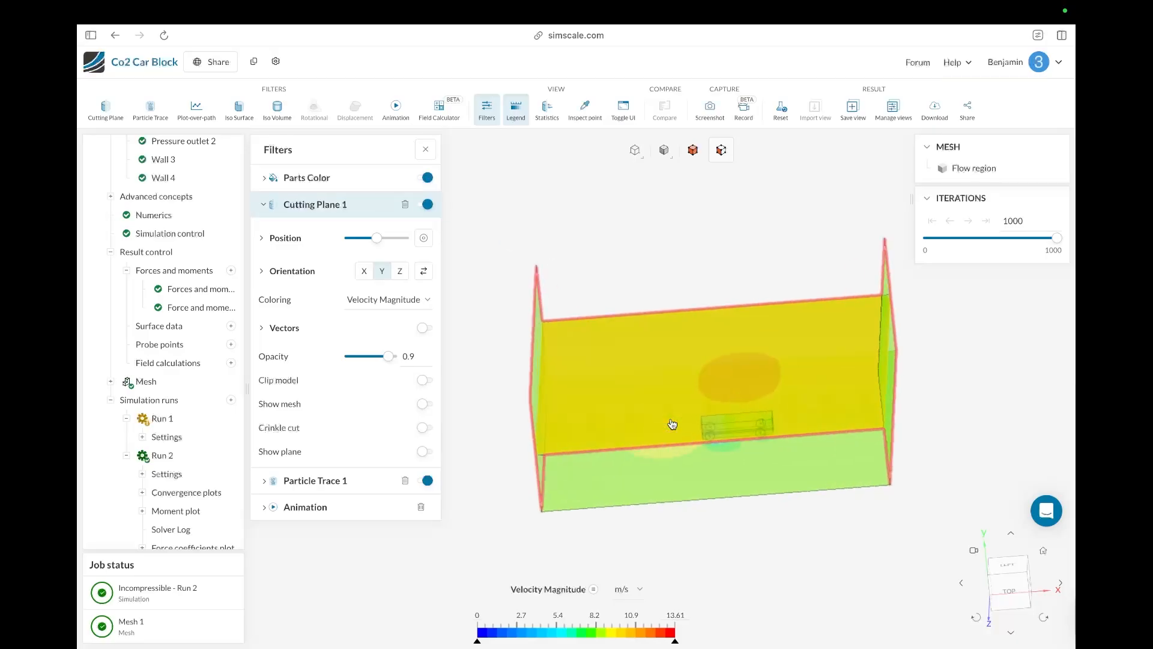
scroll(673, 424, "up", 5)
left_click_drag(698, 502, 657, 460)
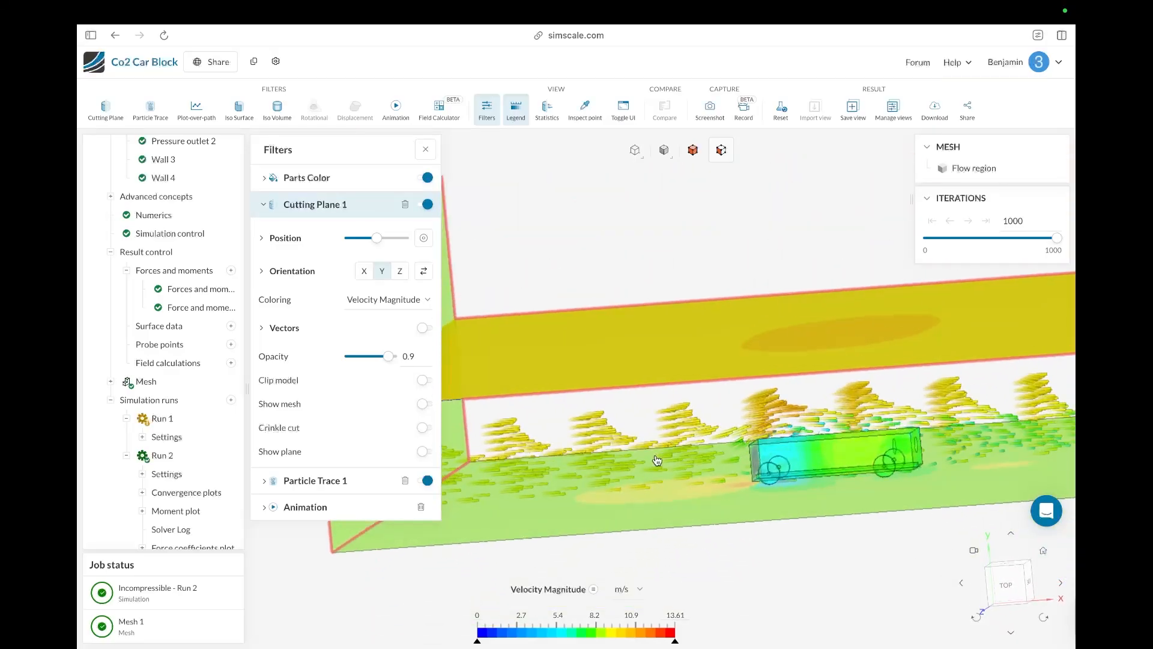
left_click(363, 271)
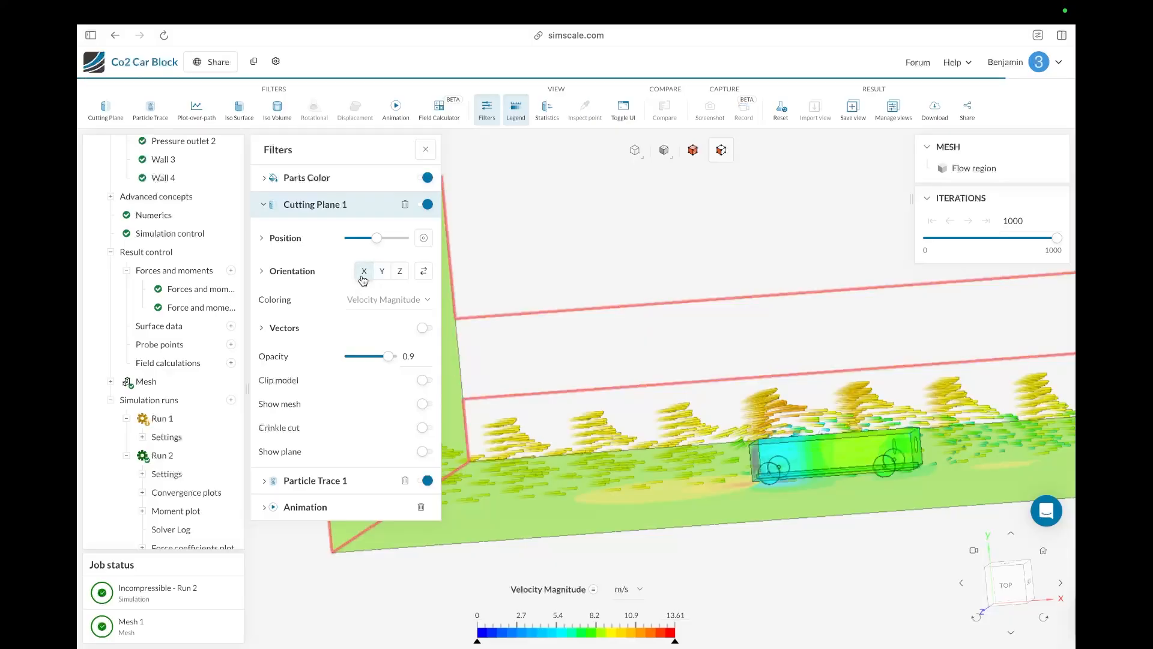
left_click(398, 277)
Step: Adjust Cutting Plane 1's position slider to shift the plane slightly through the car
left_click_drag(584, 418, 611, 405)
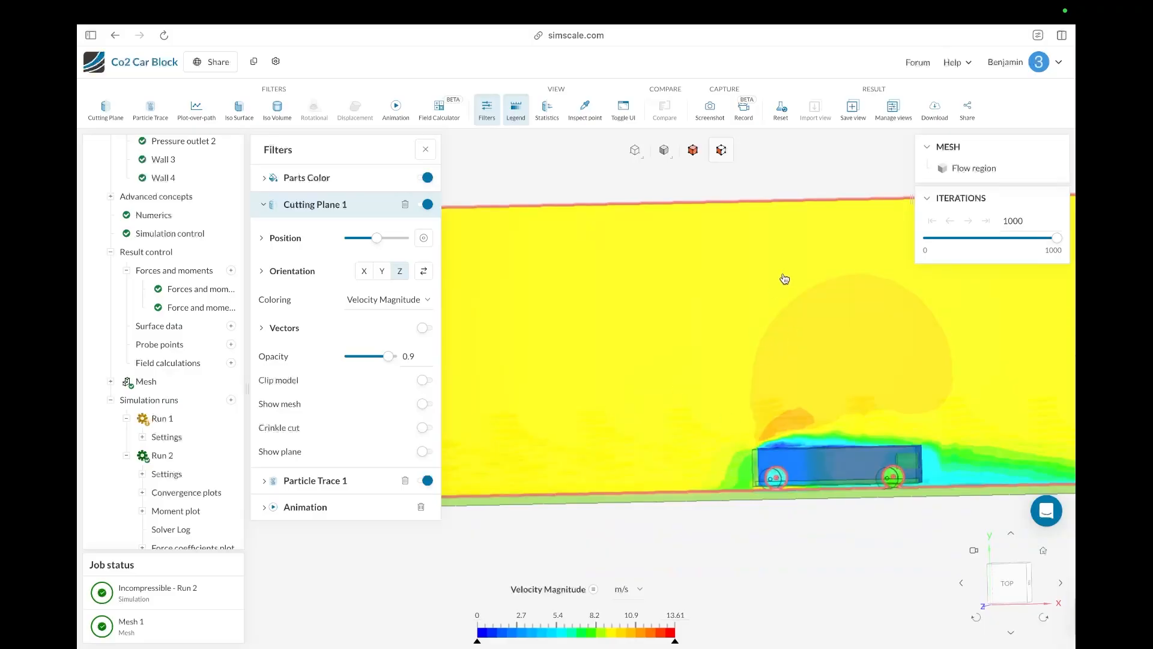
left_click_drag(662, 486, 801, 494)
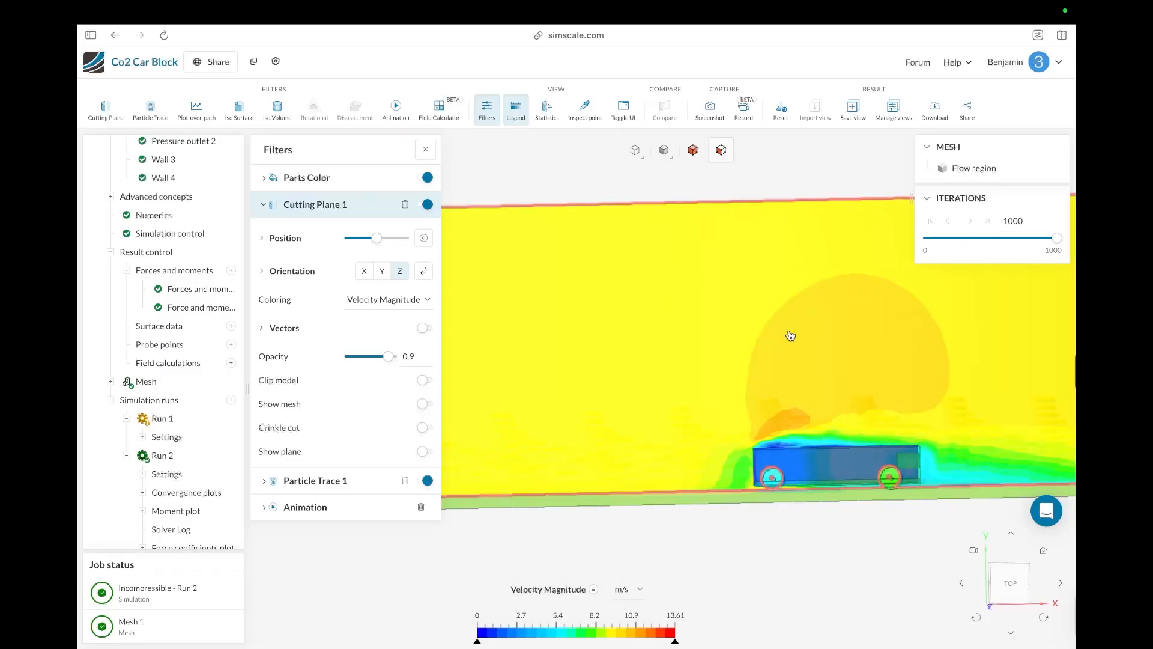
scroll(878, 409, "down", 5)
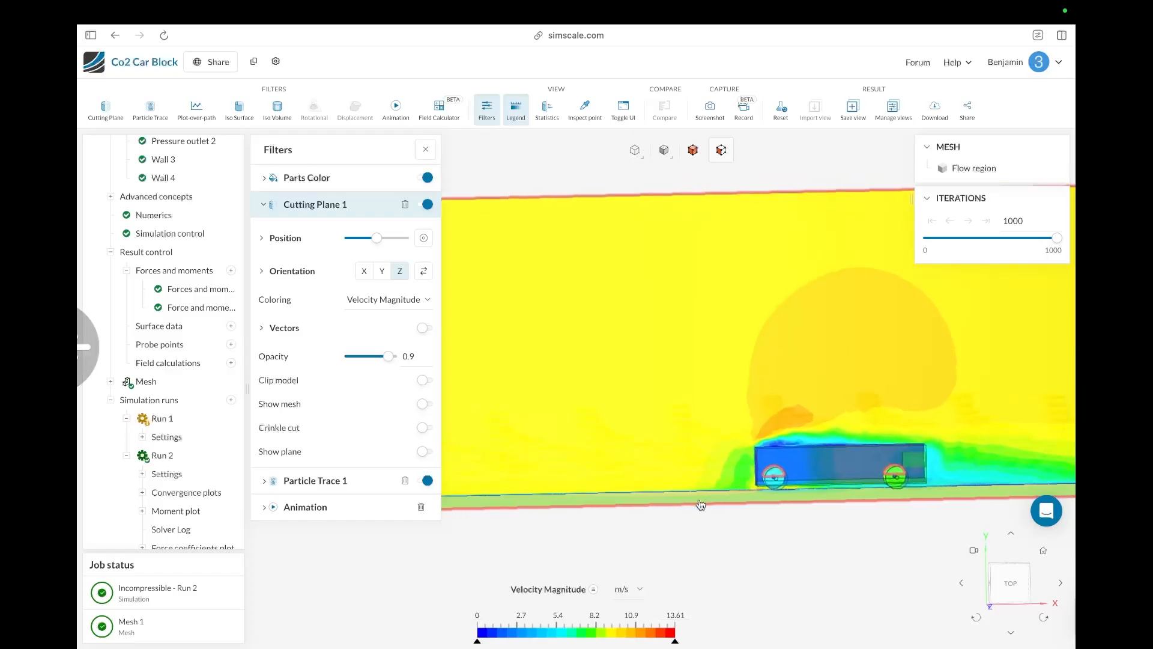
left_click_drag(839, 469, 797, 524)
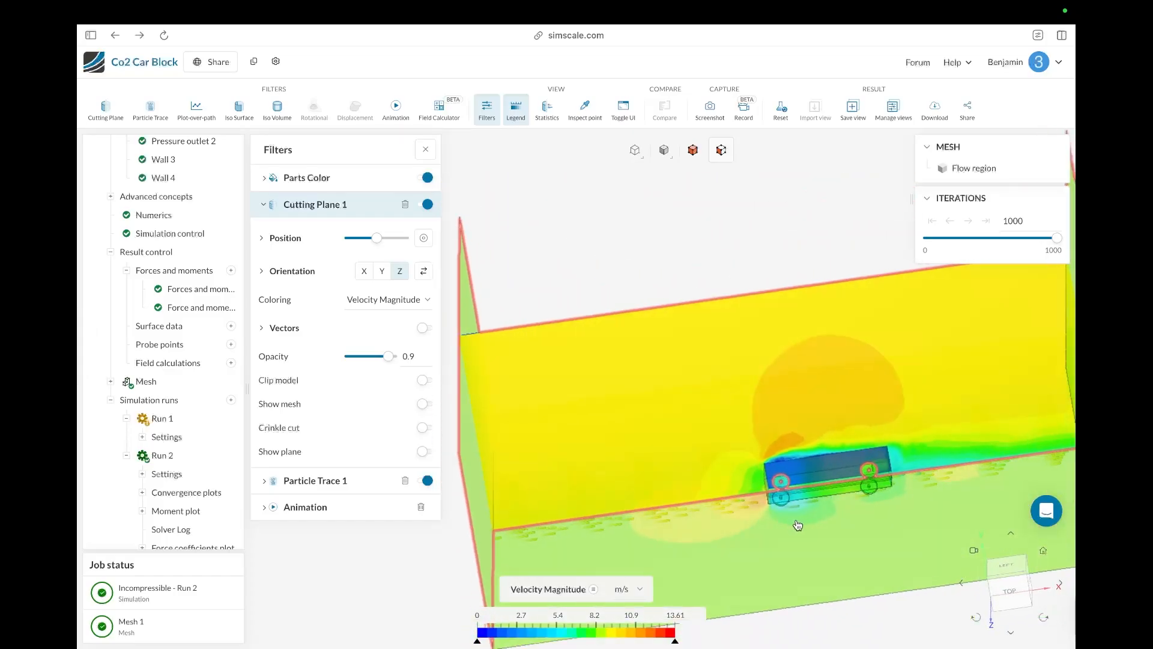
scroll(796, 521, "down", 3)
scroll(795, 520, "up", 5)
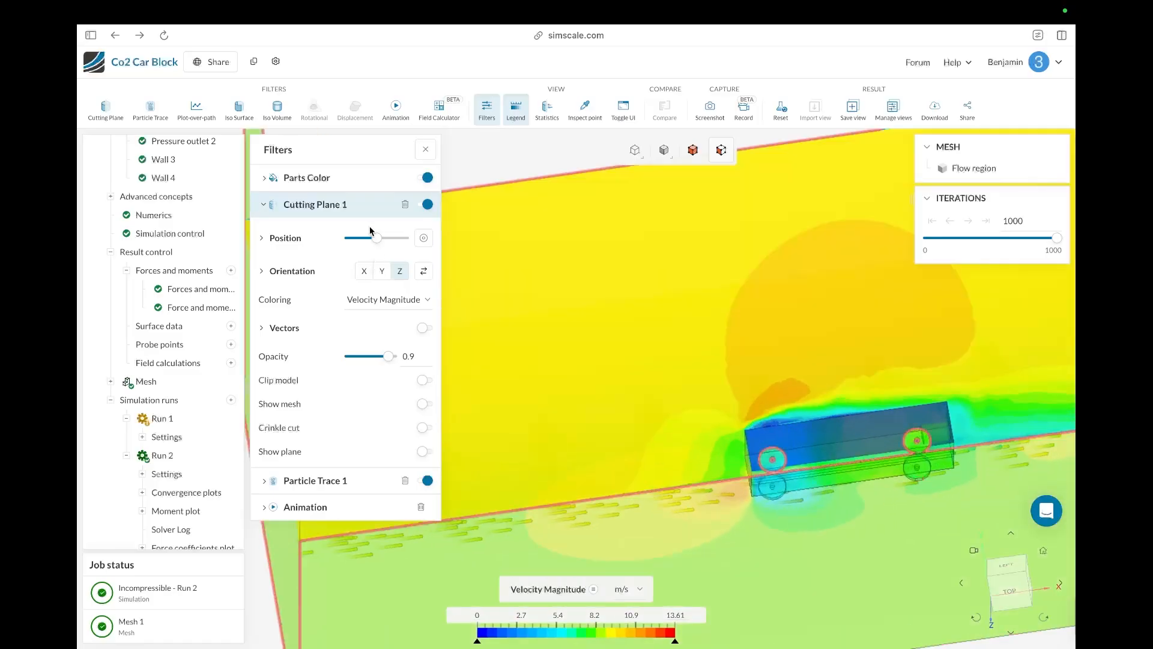
left_click_drag(394, 239, 380, 240)
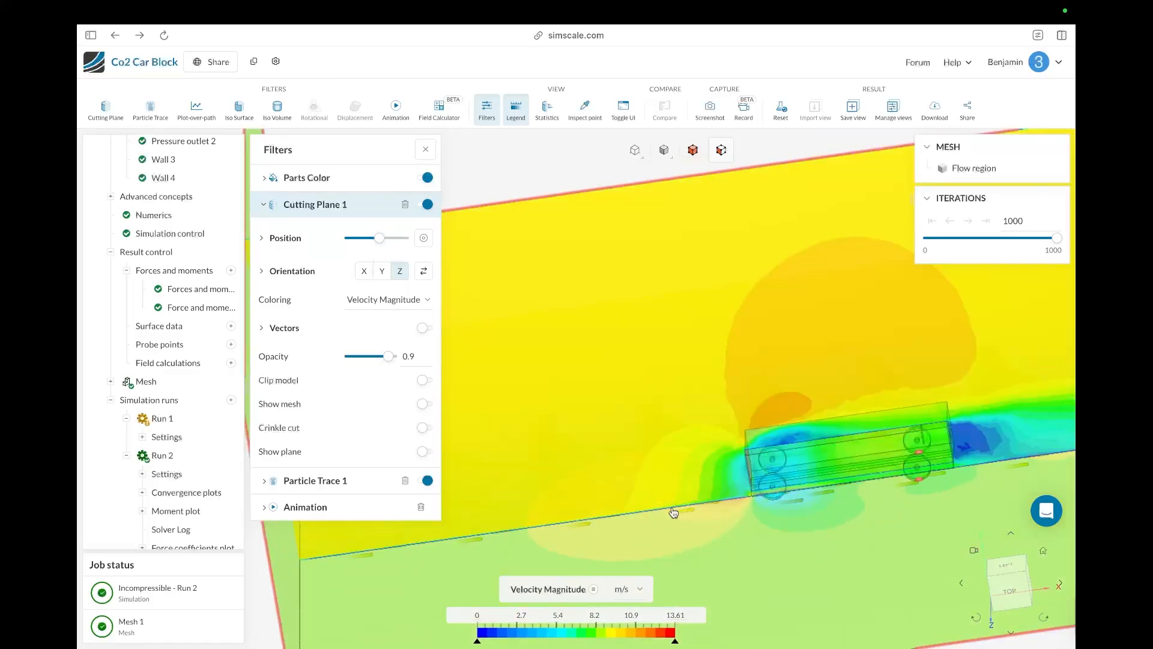
left_click_drag(691, 517, 771, 559)
scroll(770, 559, "up", 3)
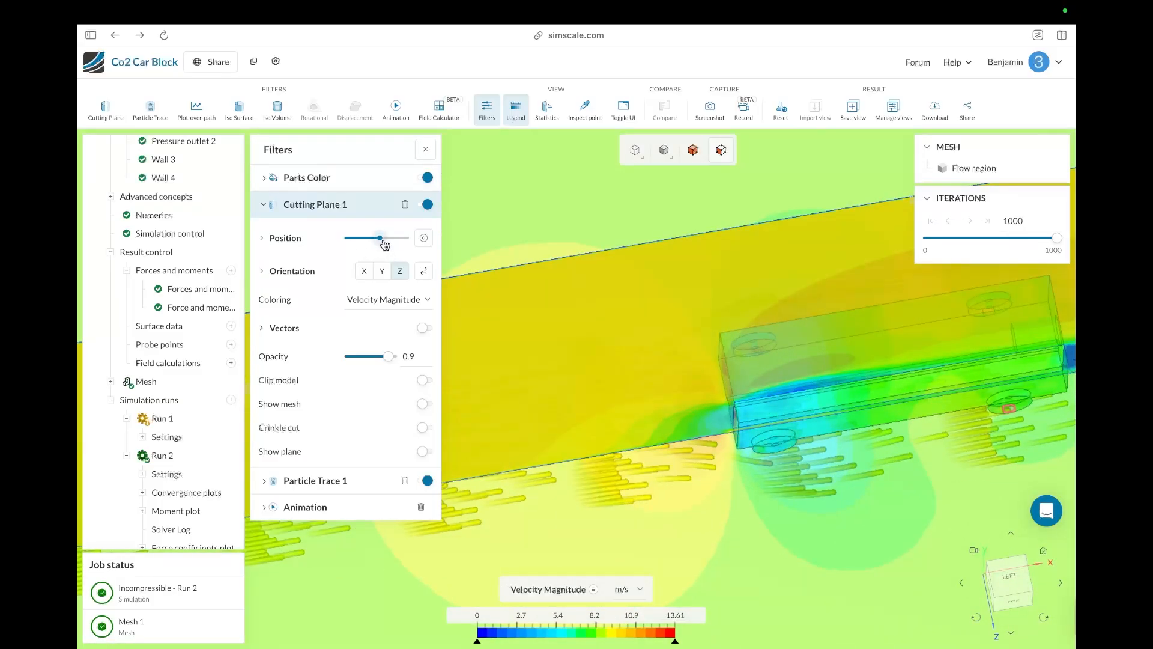
left_click_drag(382, 241, 384, 241)
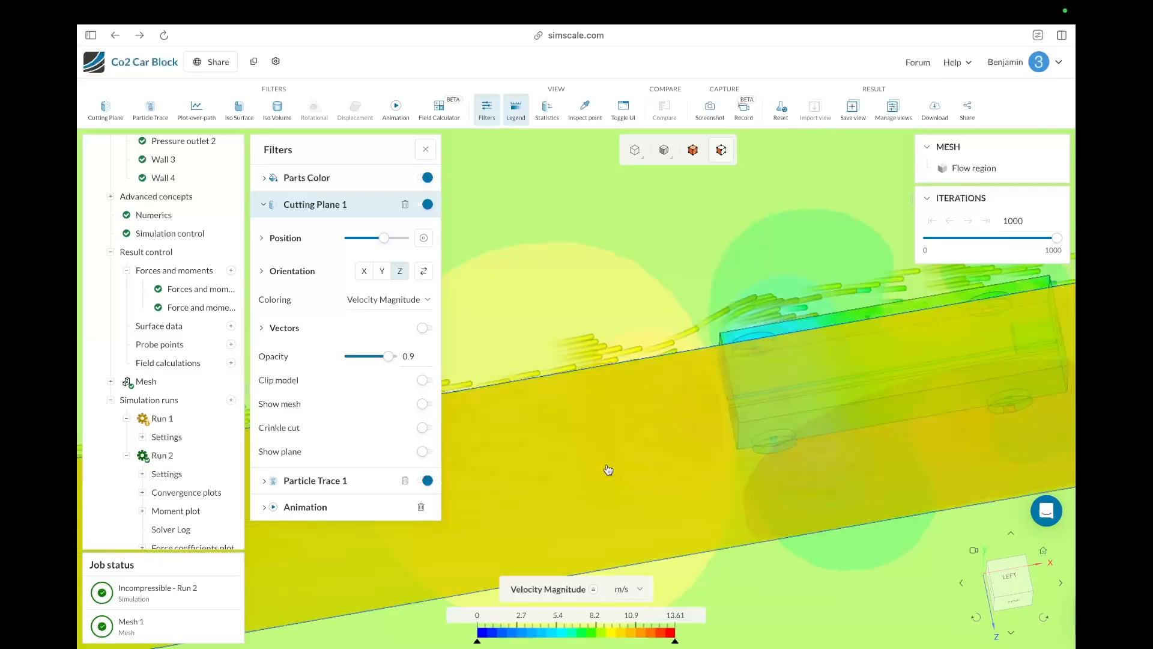
left_click_drag(608, 469, 625, 516)
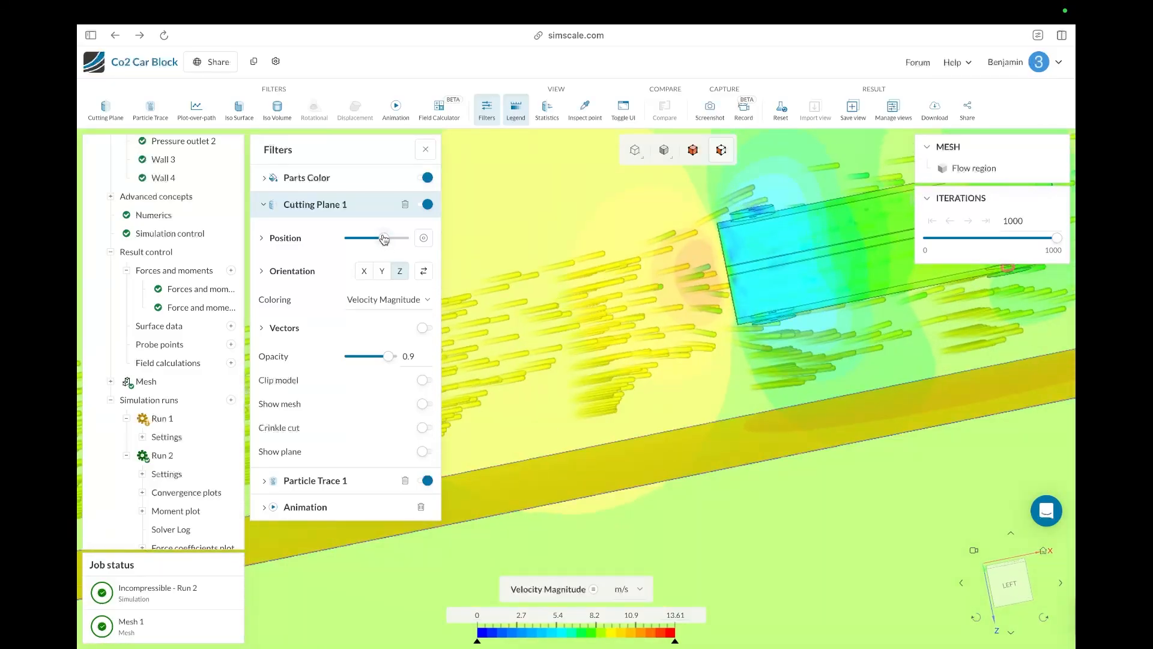
left_click_drag(382, 241, 381, 241)
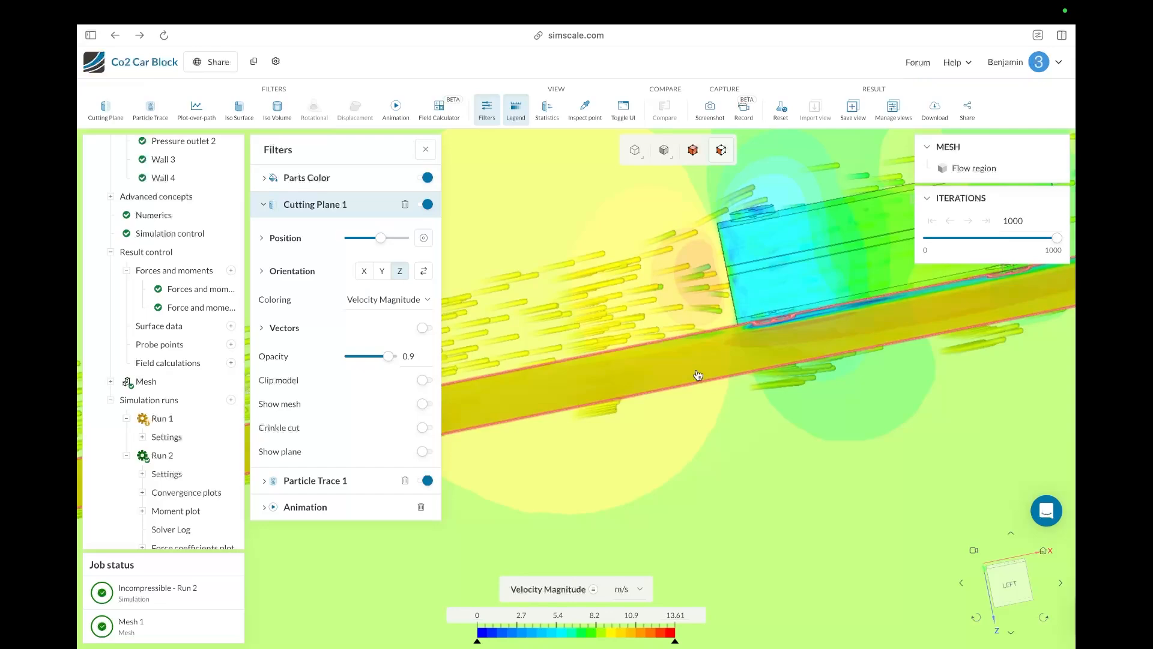
Step: Orbit and zoom around the car to examine the velocity magnitude on the lengthwise cutting plane
left_click_drag(696, 414, 675, 318)
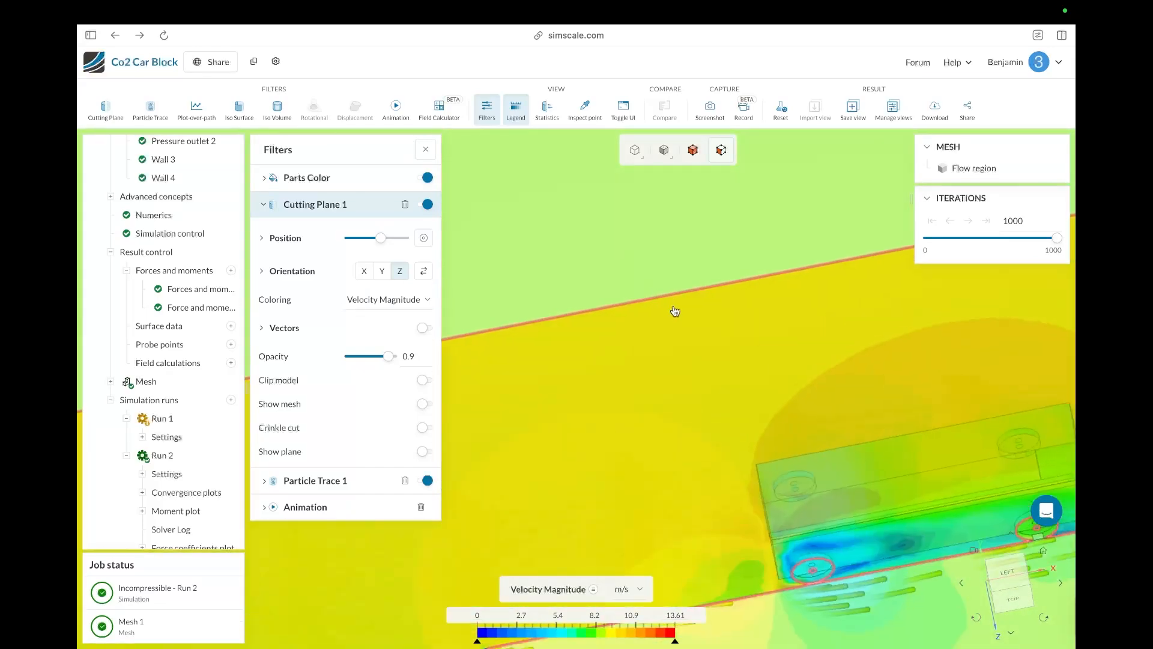
scroll(679, 306, "down", 5)
scroll(753, 413, "down", 5)
scroll(746, 441, "up", 10)
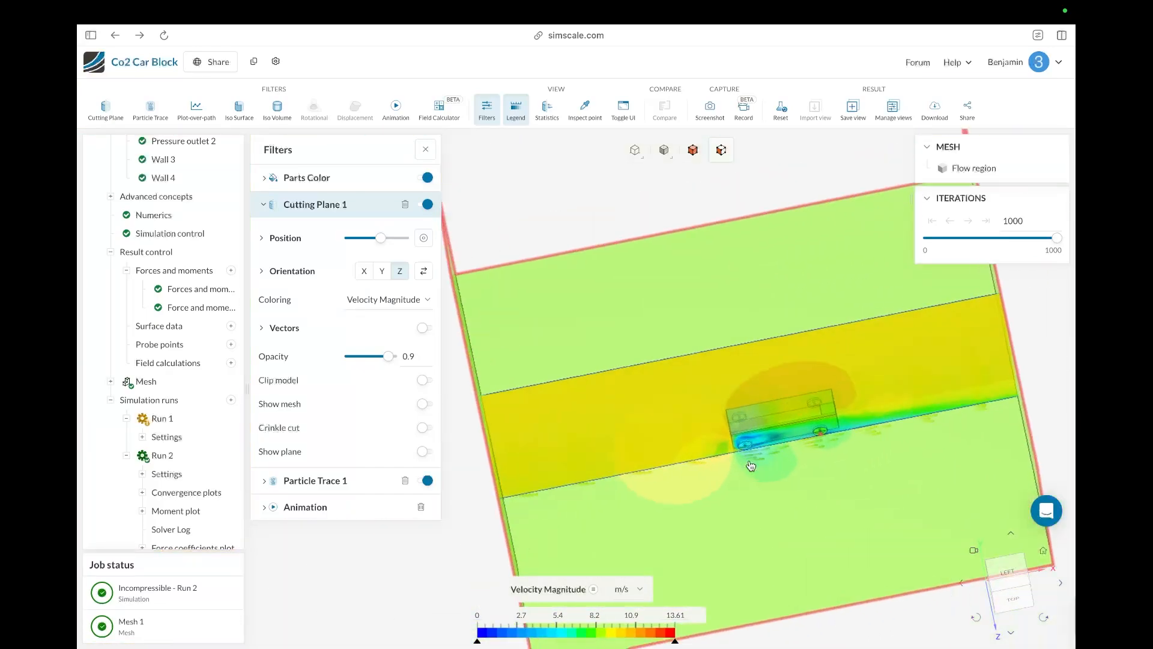
left_click_drag(737, 447, 672, 372)
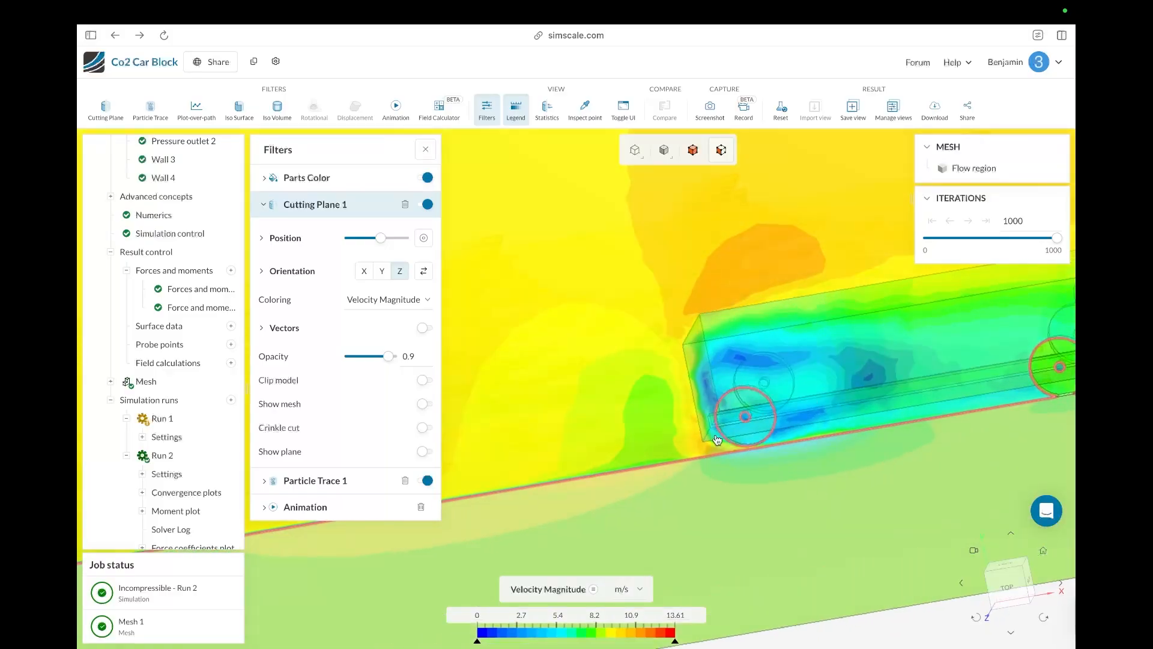
left_click_drag(716, 440, 652, 353)
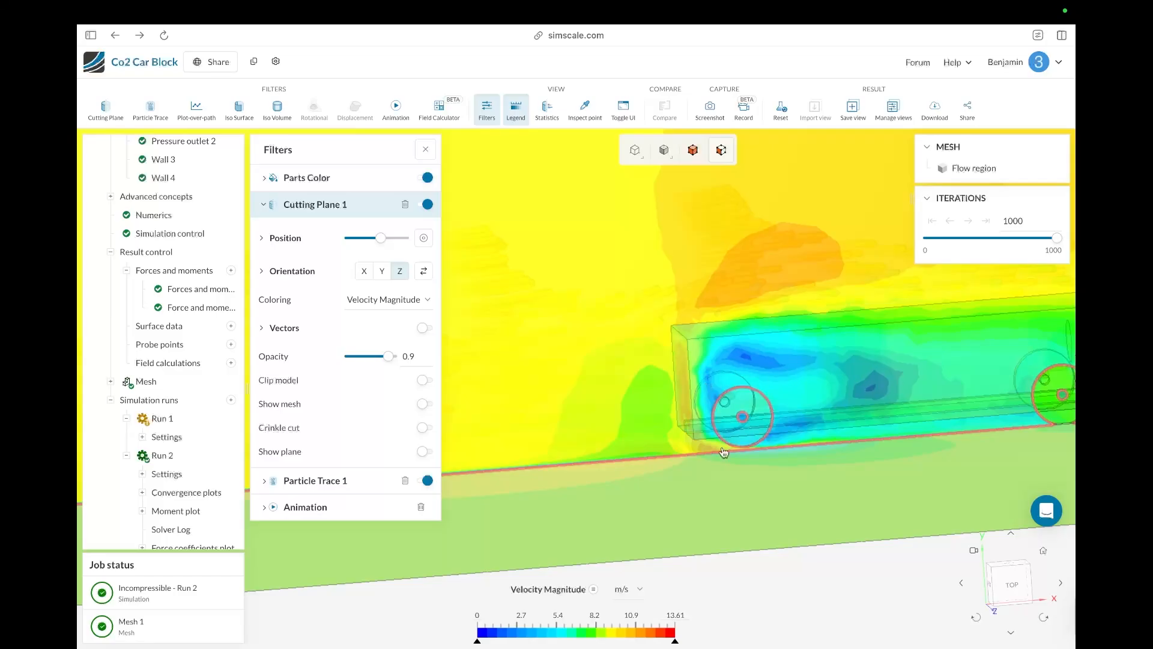
scroll(721, 454, "down", 5)
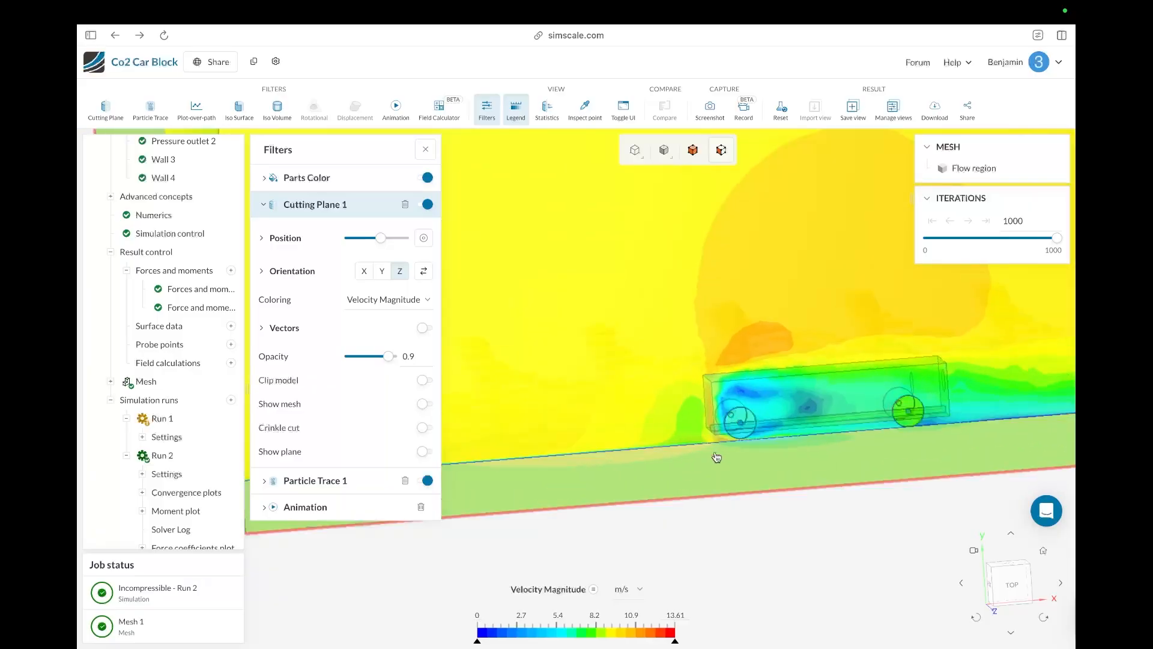
scroll(717, 458, "up", 1)
left_click_drag(744, 512, 643, 519)
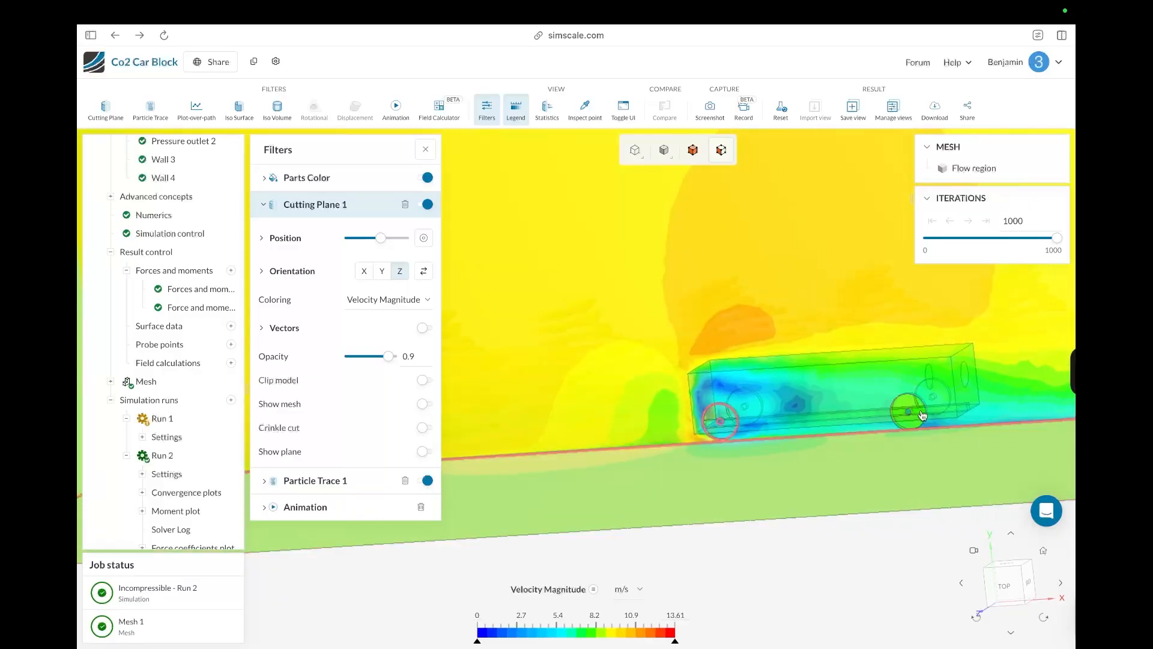
Step: Zoom in on the rear wheel and back out, orbiting to view the whole flow domain on the lengthwise cutting plane
scroll(917, 414, "down", 5)
scroll(917, 413, "up", 10)
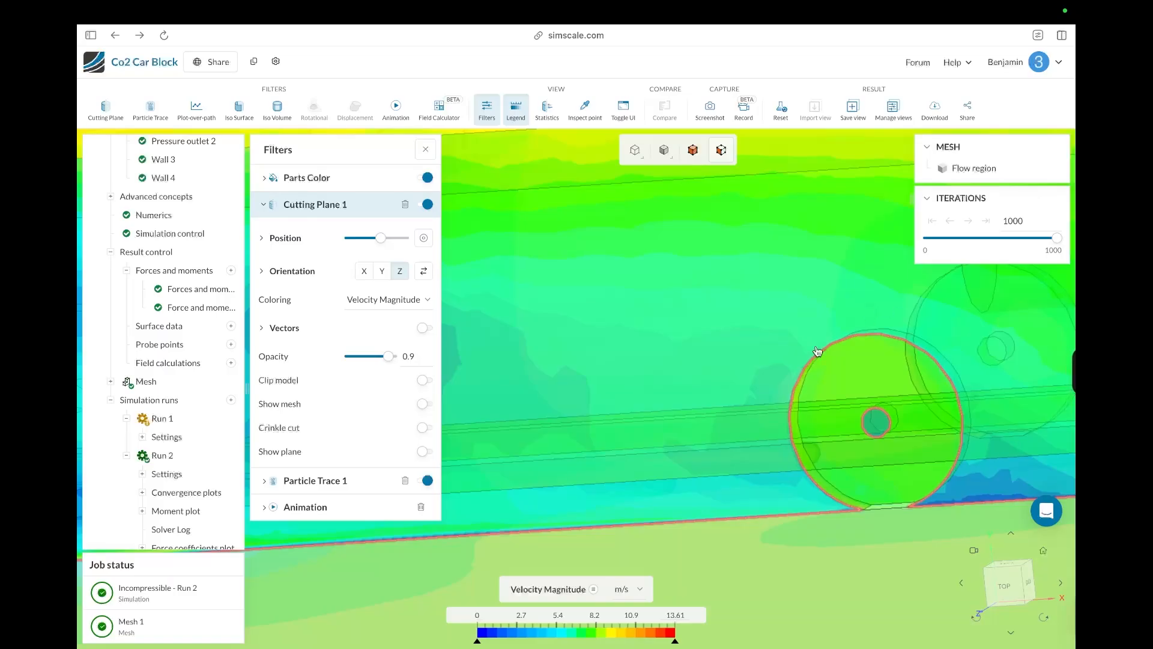
scroll(833, 421, "down", 8)
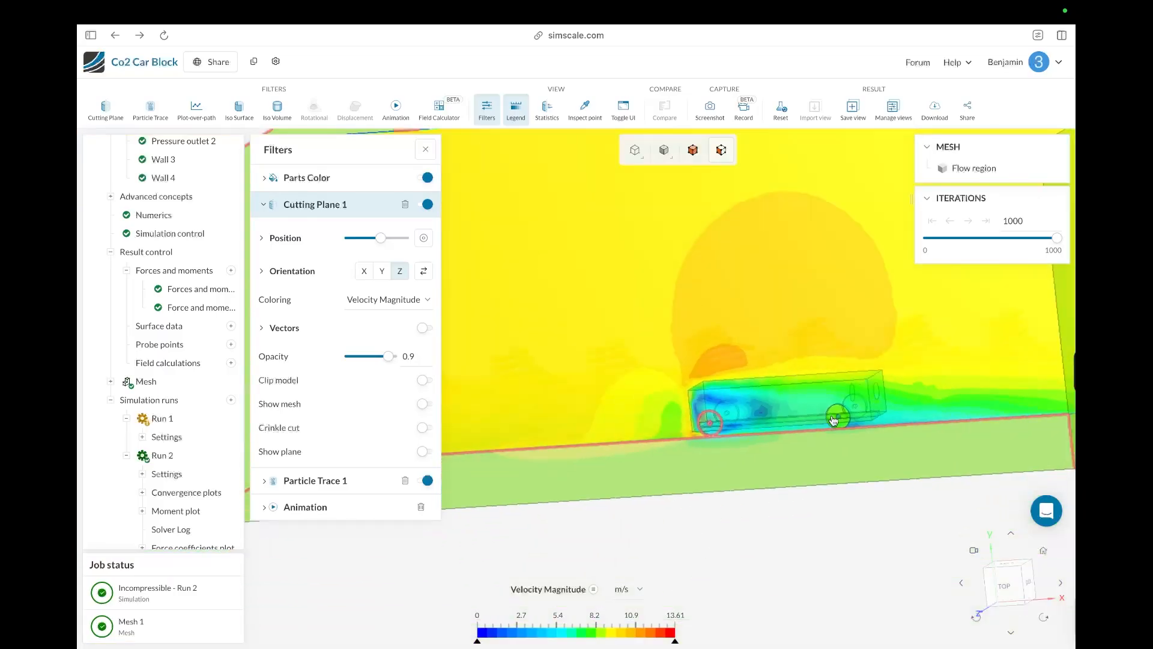
scroll(729, 423, "down", 5)
scroll(630, 332, "up", 3)
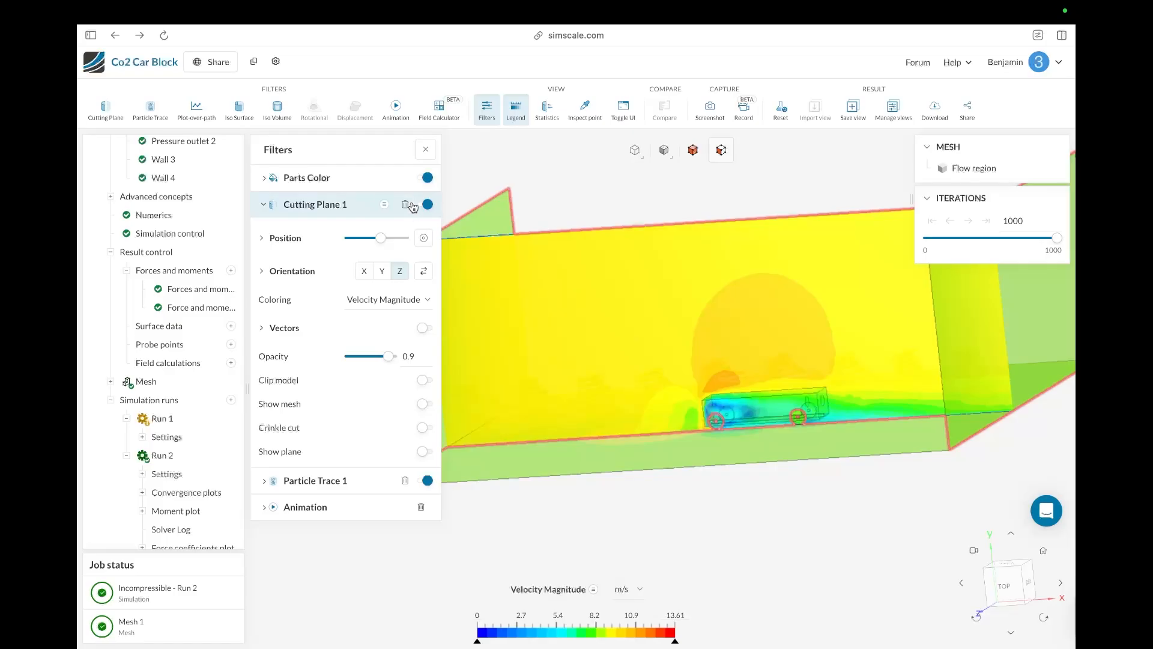
left_click_drag(711, 474, 747, 499)
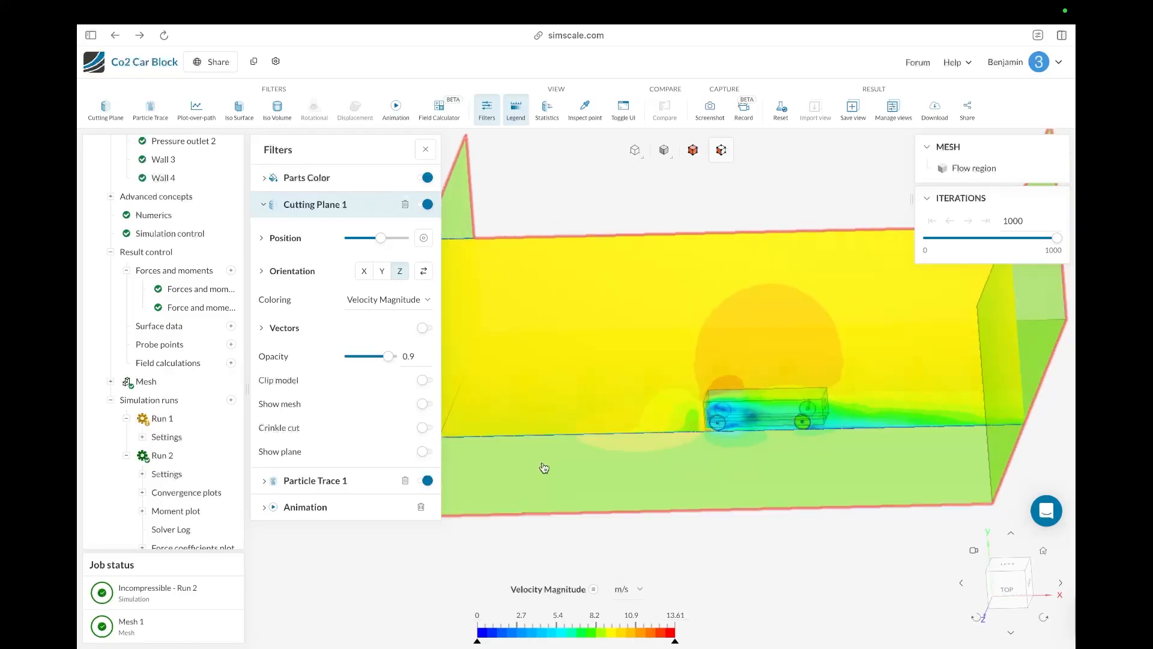
left_click_drag(513, 475, 529, 443)
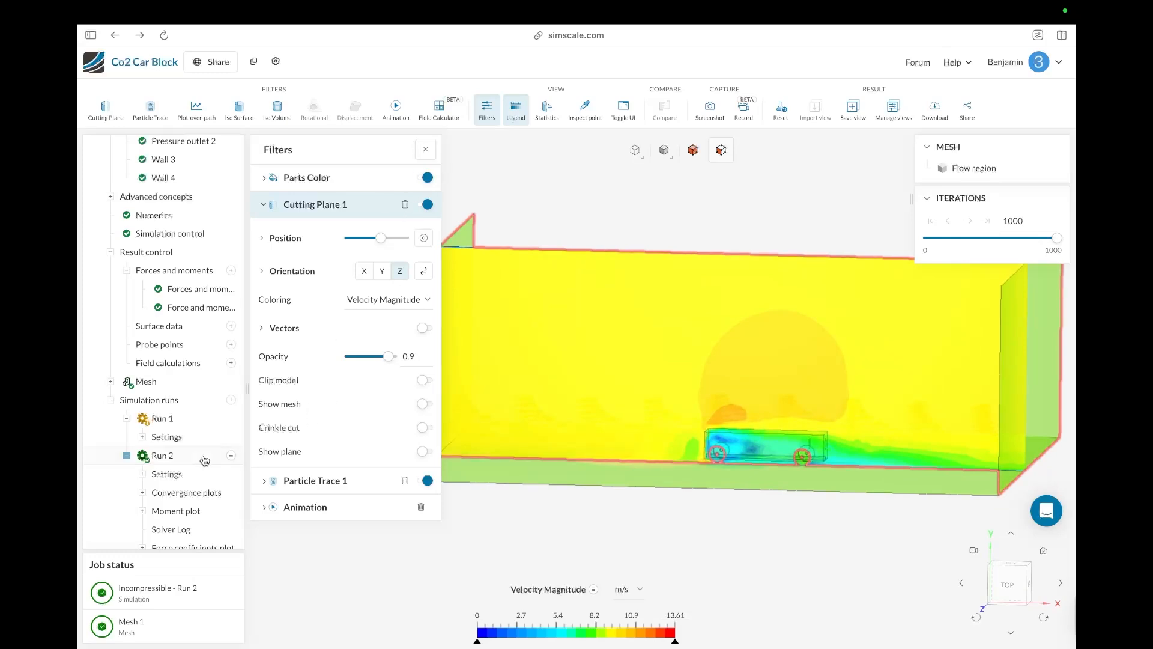
Step: Open Run 2's Solver Log, then expand its Force coefficients plot and open the force and moment plot
scroll(198, 474, "down", 2)
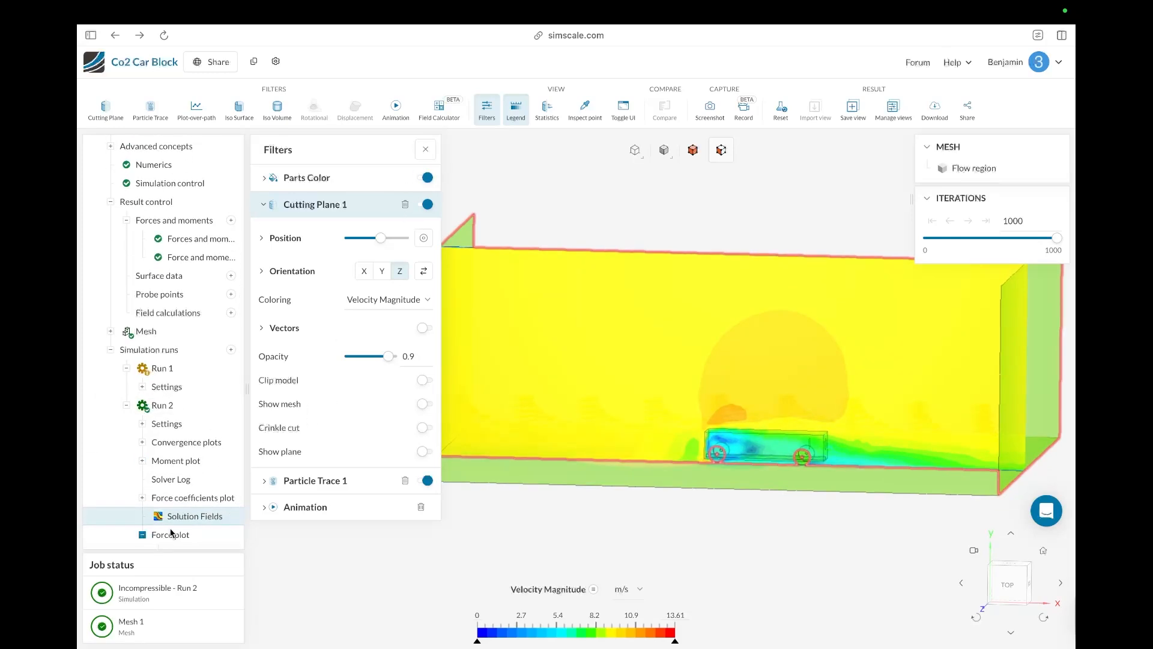
left_click(162, 481)
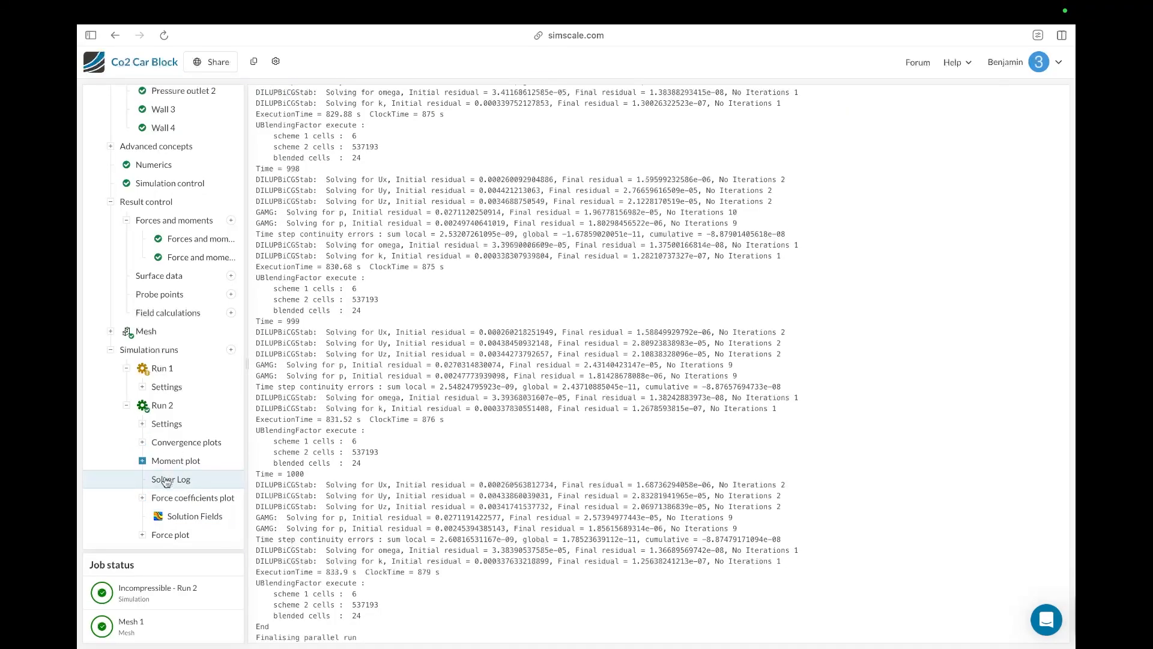
left_click(143, 498)
left_click(199, 521)
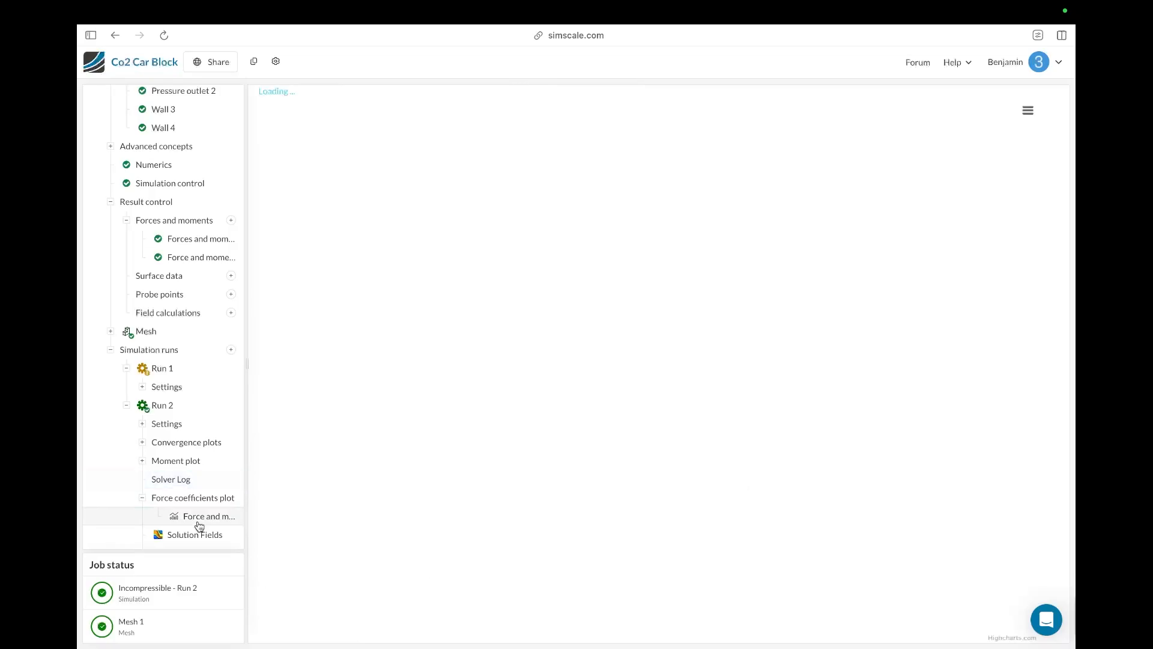
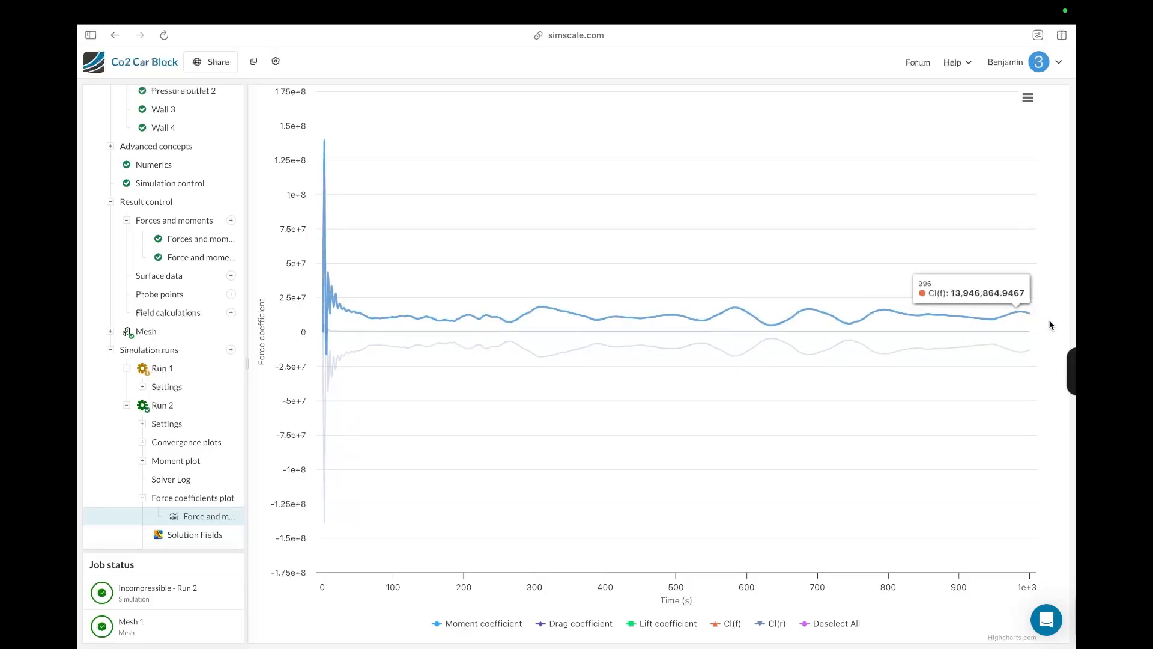
Step: Leave the Co2 Car Block project via the dashboard and open the Easy CO2 racer project
scroll(223, 420, "up", 3)
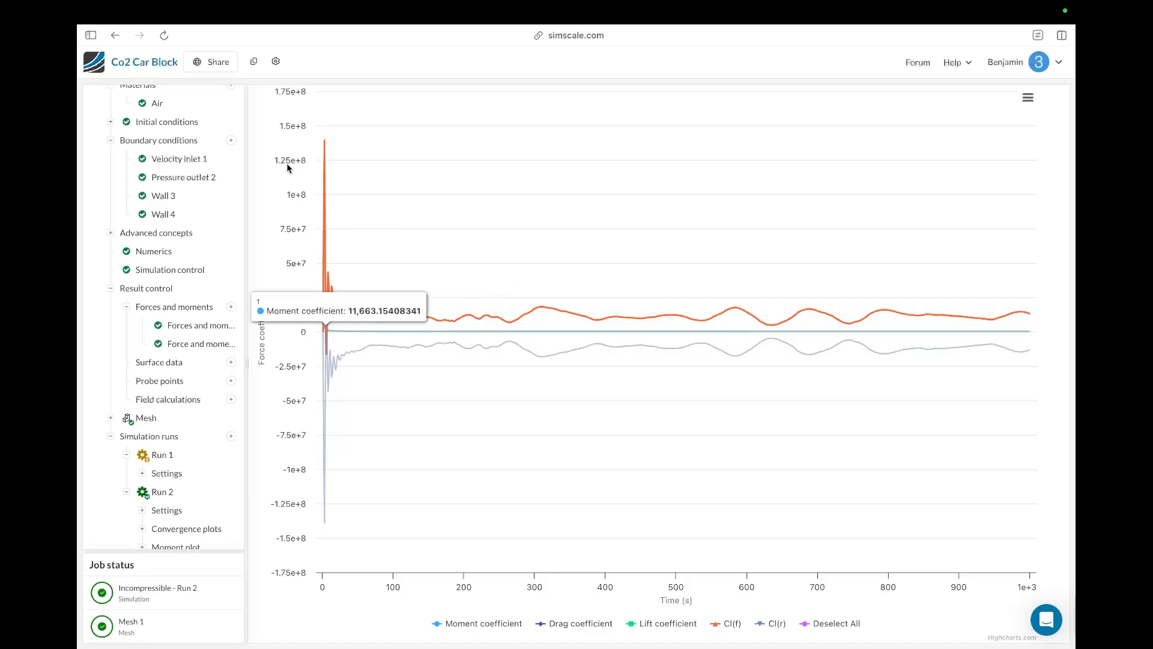
left_click(162, 65)
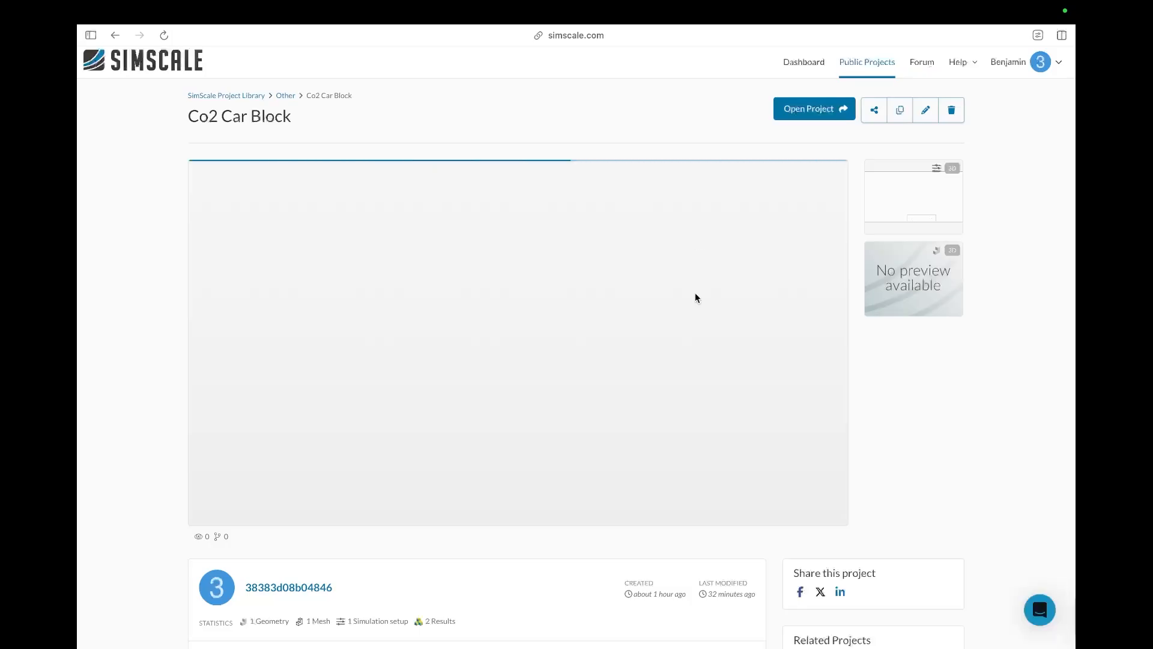
left_click(803, 63)
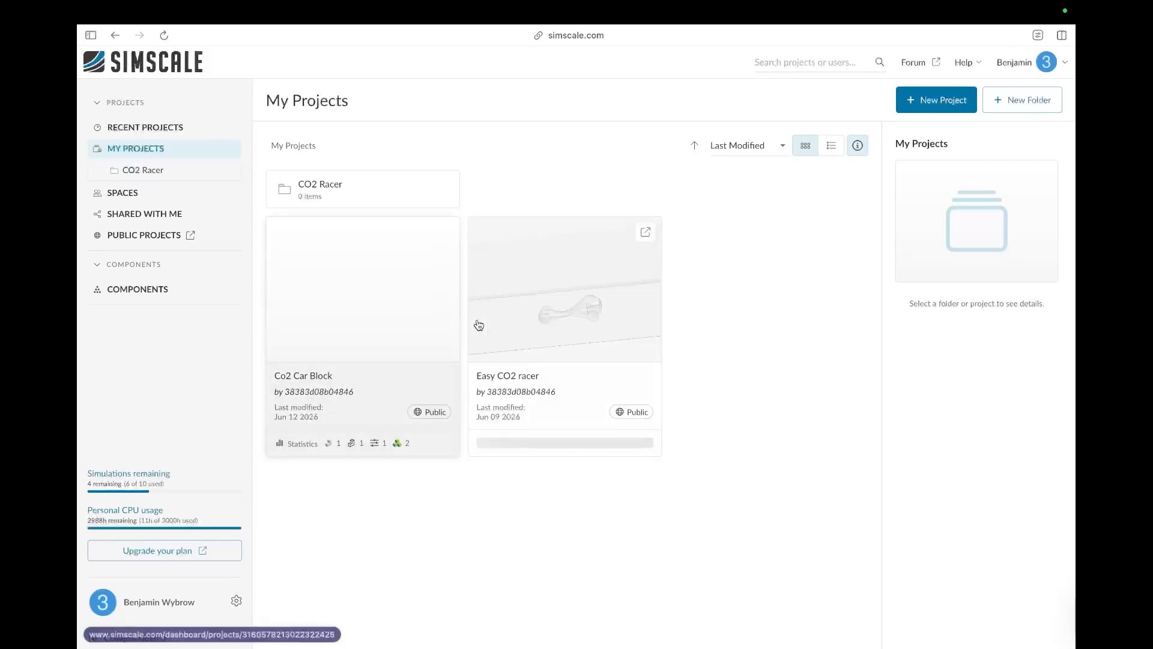
left_click(614, 313)
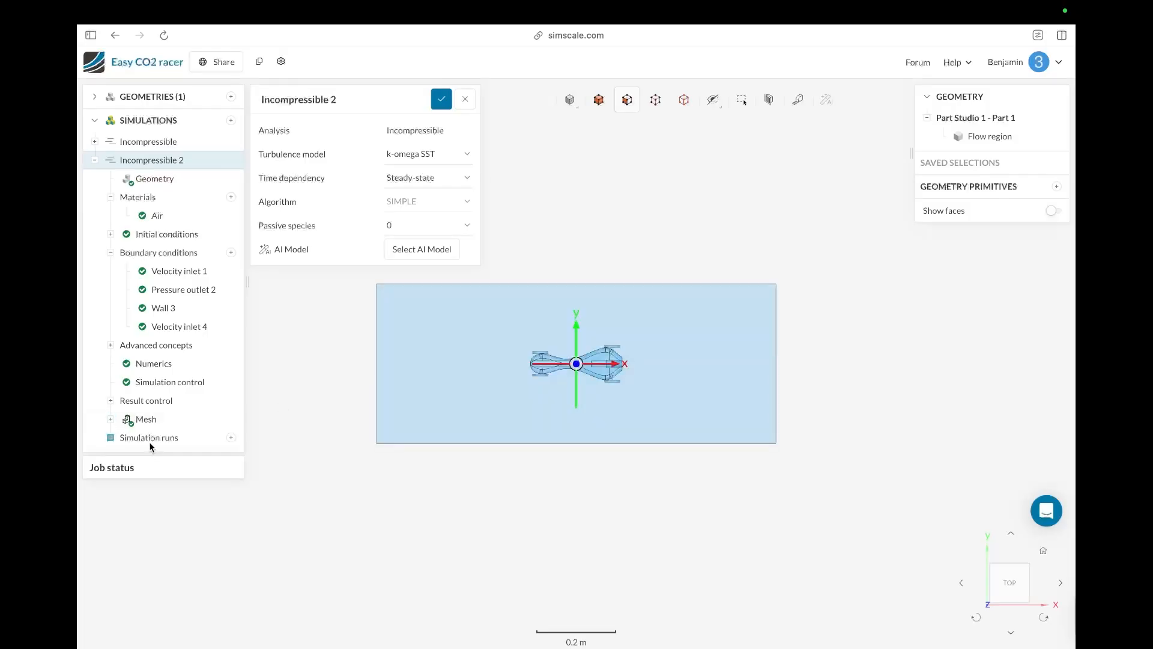
Step: Expand the simulation runs and open Run 3's force coefficients plot to inspect the drag coefficient curve
left_click(150, 440)
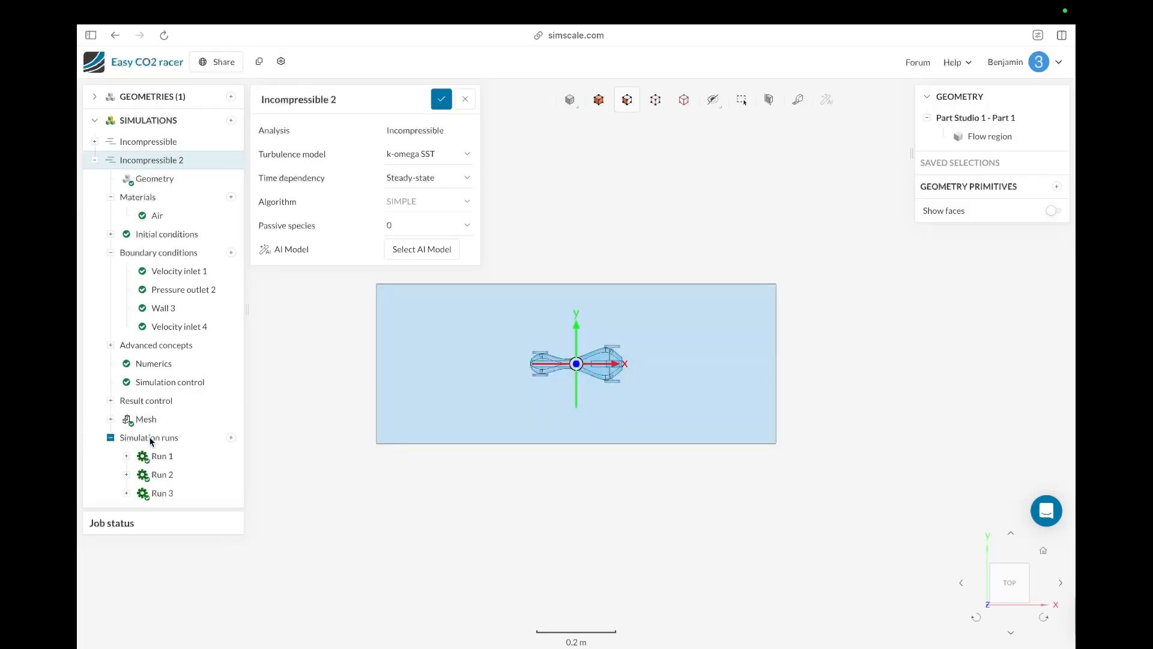
left_click(144, 497)
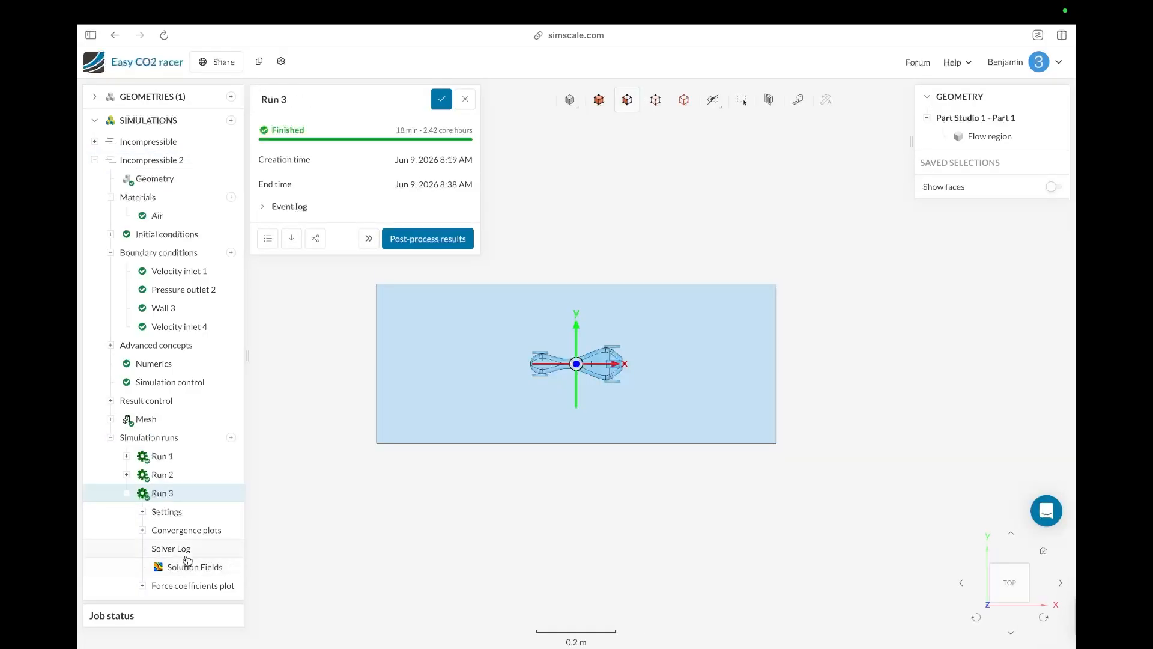
left_click(182, 587)
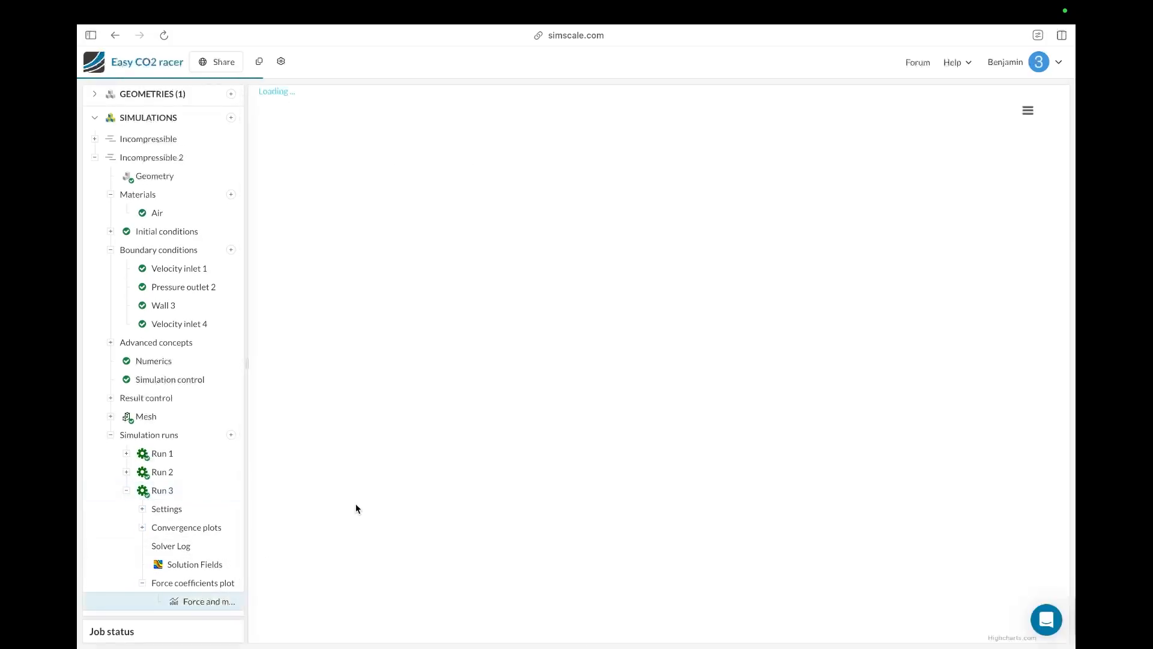
mouse_move(695, 255)
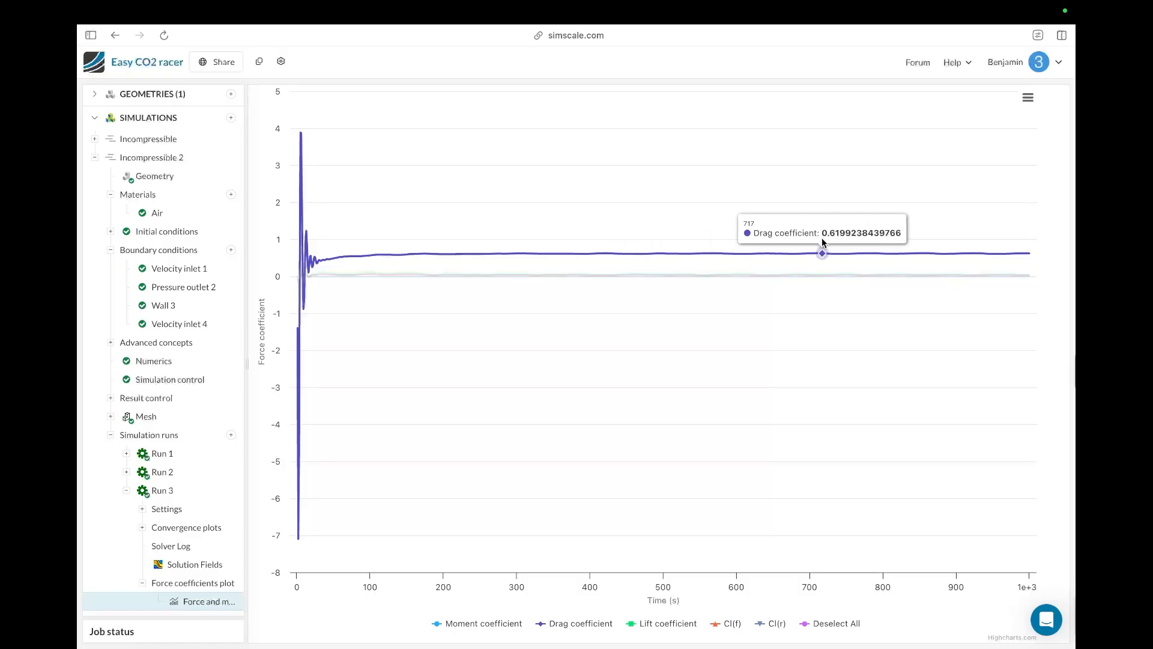
Step: Open Run 3's Solution Fields and orbit around the car coloured by pressure
mouse_move(79, 375)
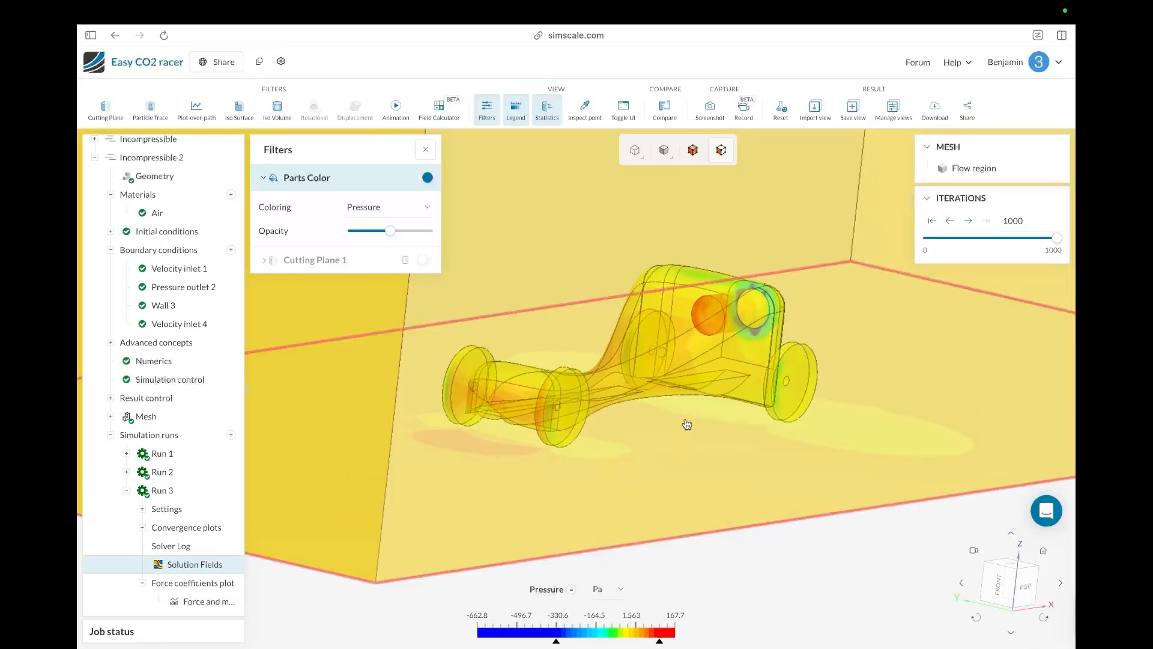
left_click_drag(687, 425, 672, 420)
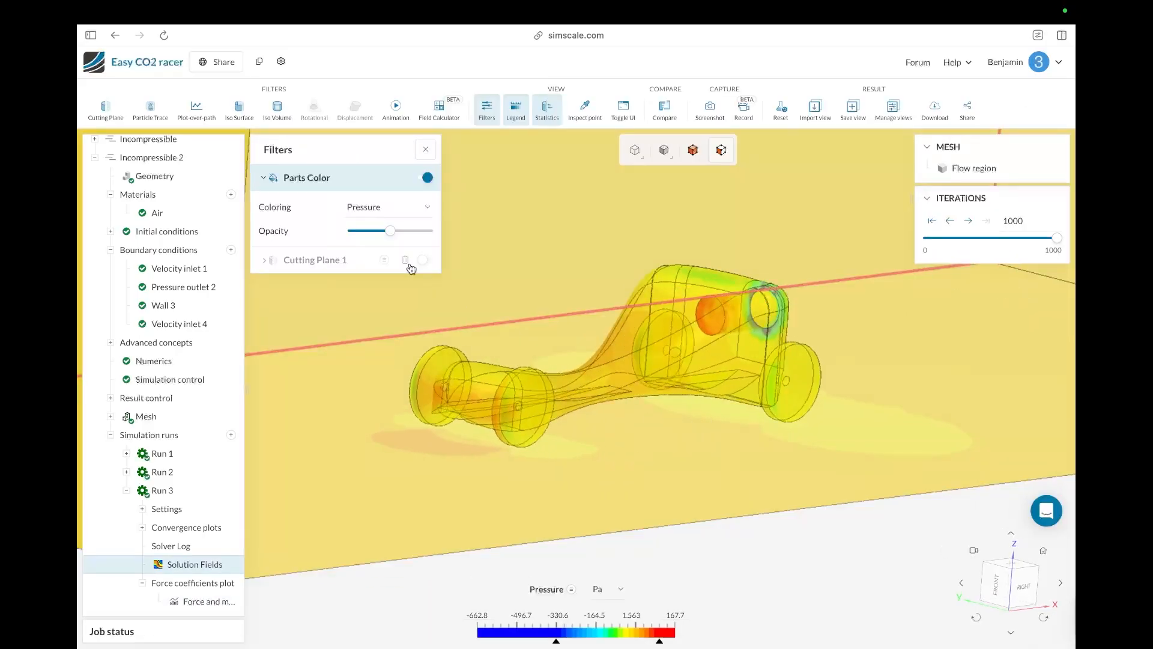